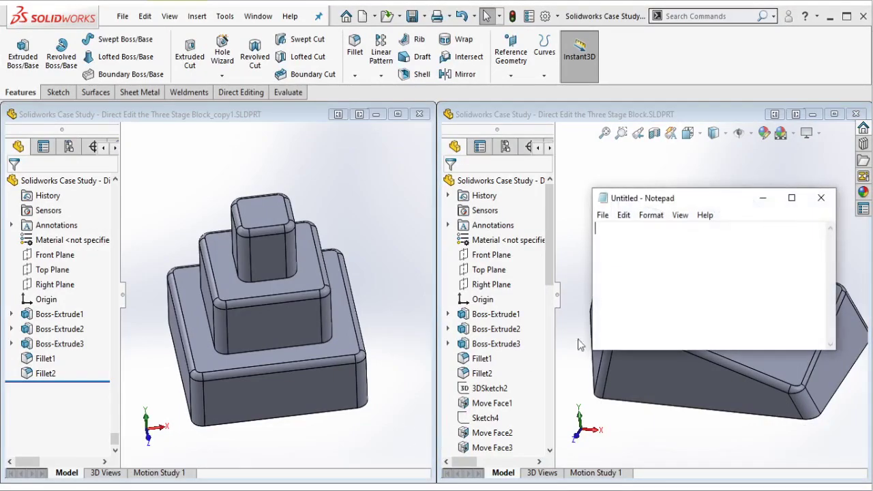
- Note 'we have 2 model in here' and orbit both the original block and the tilted reference
left_click_drag(704, 200, 467, 140)
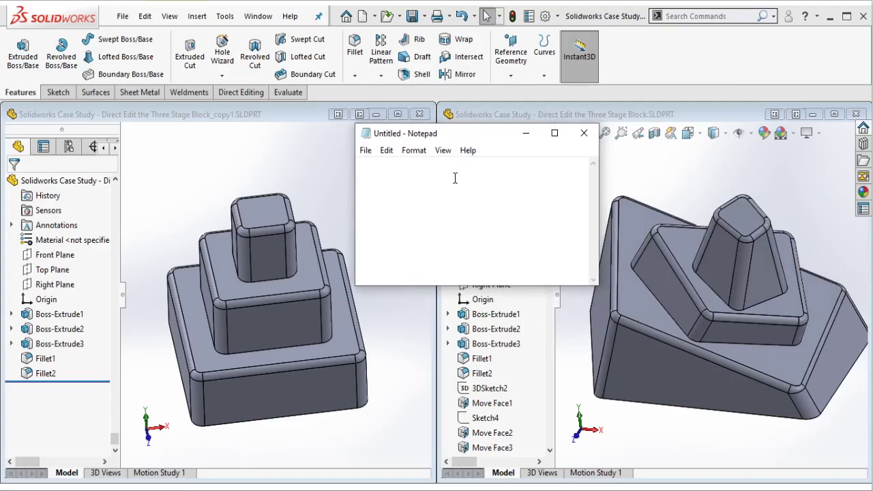
type("we have ")
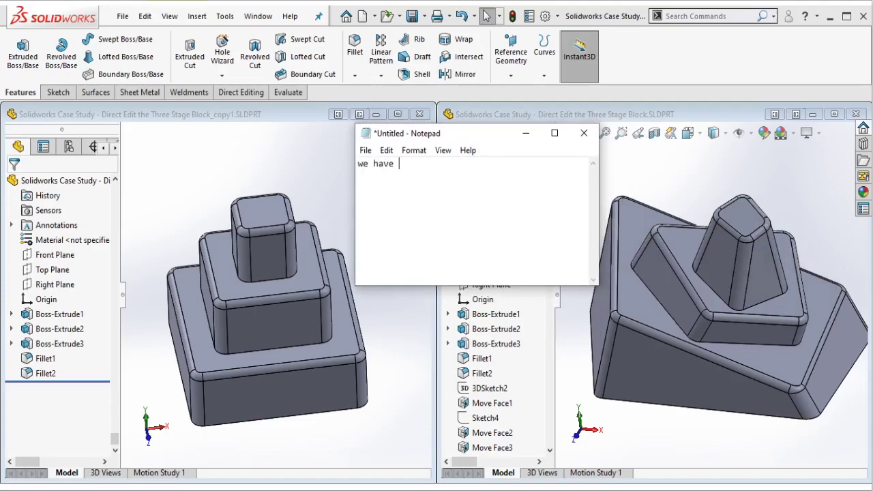
type("2 model in h")
type("ere")
left_click(340, 224)
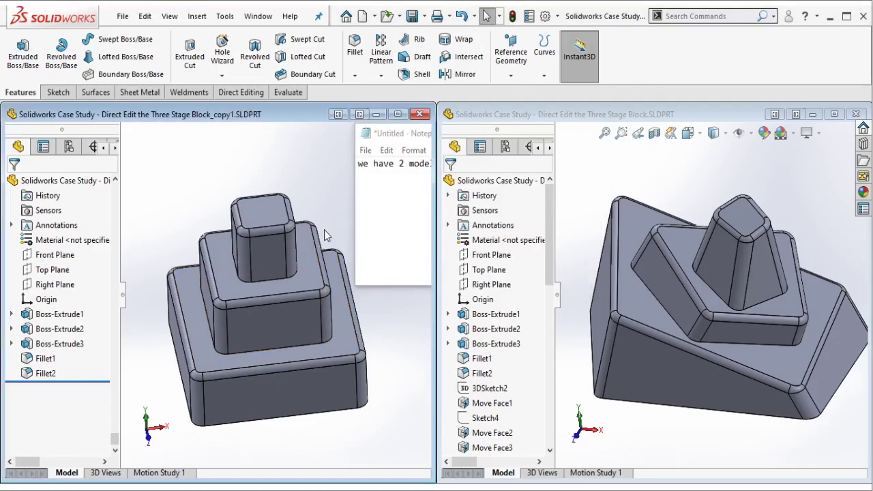
middle_click_drag(324, 230, 354, 246)
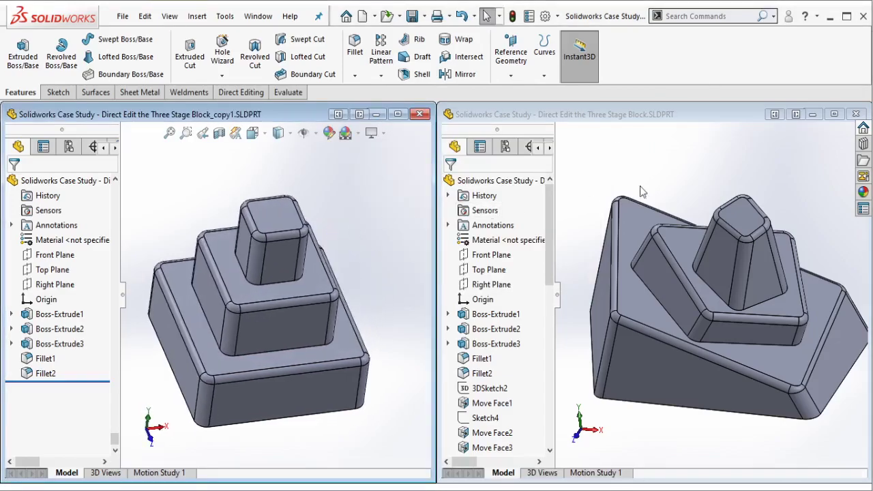
middle_click_drag(688, 194, 682, 198)
left_click(388, 246)
middle_click_drag(388, 246, 393, 321)
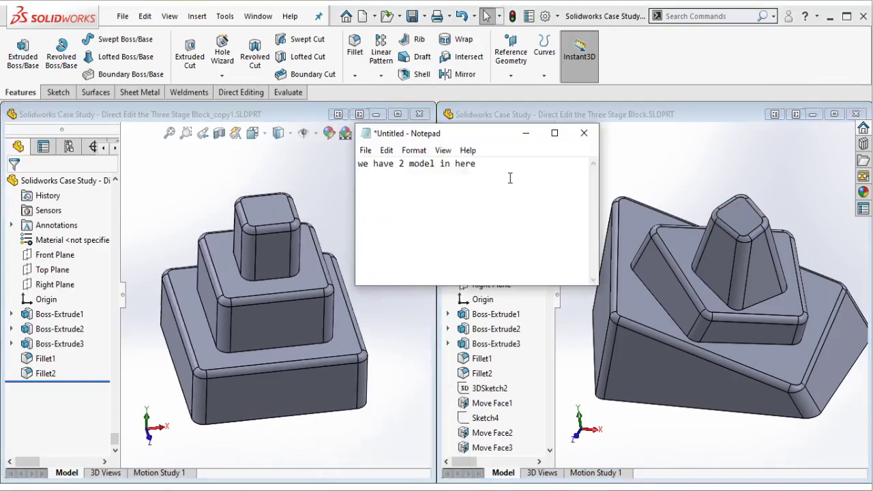
- Replace the notes with a line about the three-block model and its change
key("ctrl+a")
key("BackSpace")
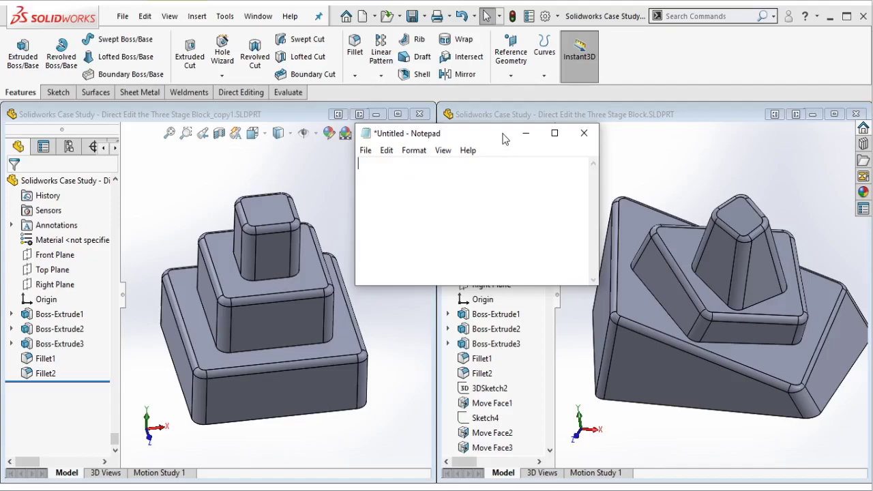
mouse_move(504, 139)
left_mouse_down()
mouse_move(310, 46)
mouse_move(418, 121)
mouse_move(499, 199)
mouse_move(387, 78)
mouse_move(324, 58)
mouse_move(308, 40)
left_mouse_up()
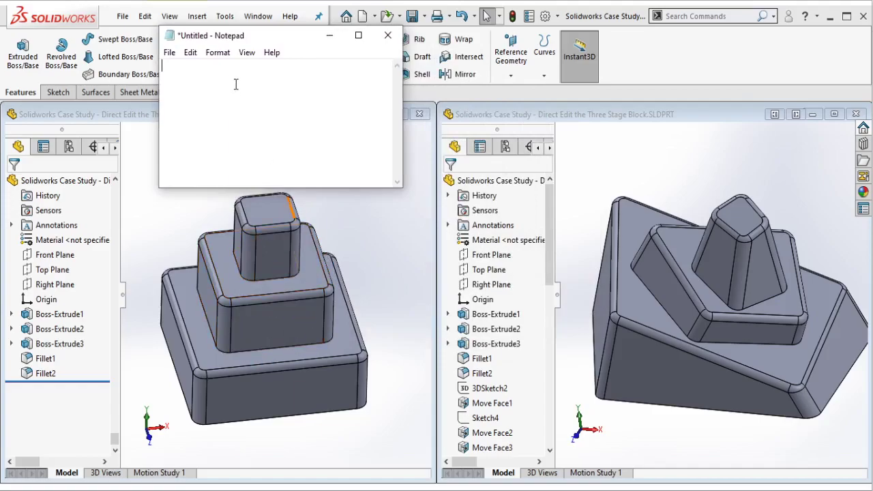
type("thi")
type("ree")
type("lock")
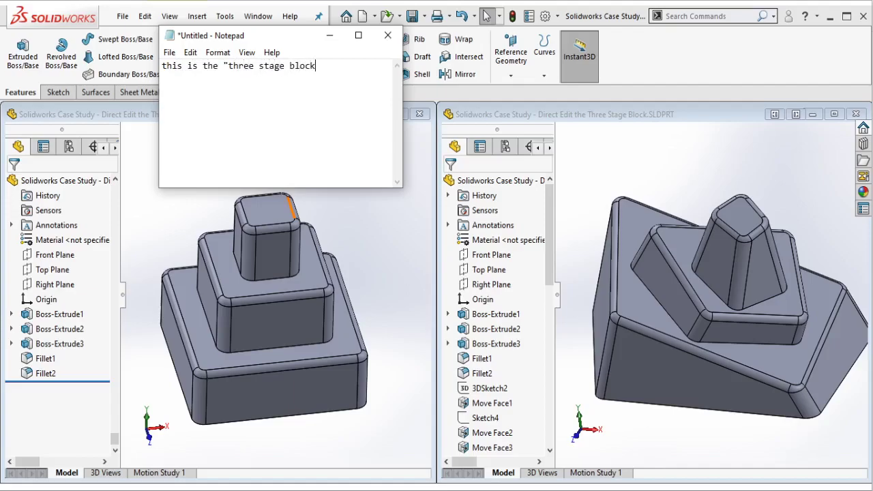
type("mod")
key("BackSpace")
key("BackSpace")
key("BackSpace")
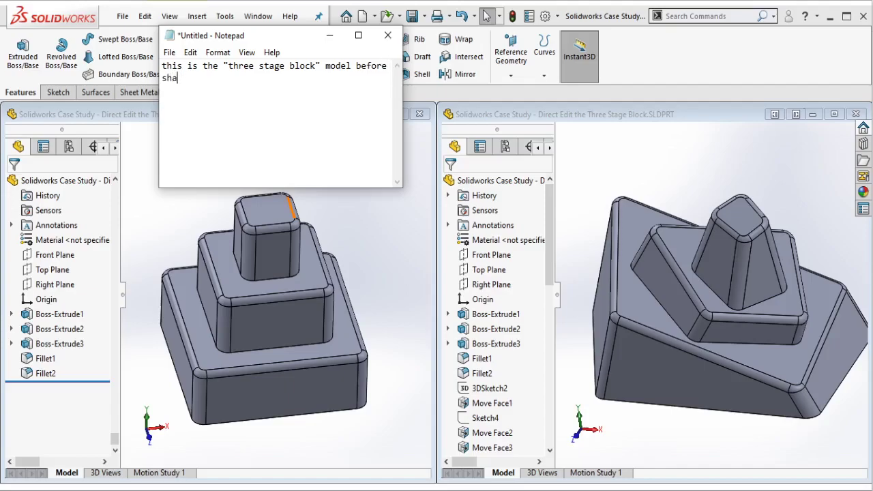
type("pe change")
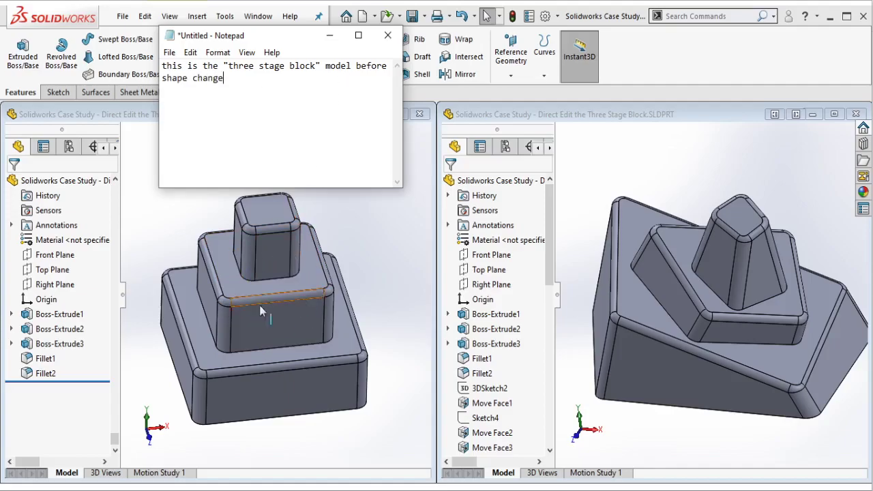
- Orbit the original block slightly, clear the notes and move them to the upper right
left_click(357, 246)
mouse_move(357, 246)
middle_mouse_down()
mouse_move(349, 246)
mouse_move(357, 244)
middle_mouse_up()
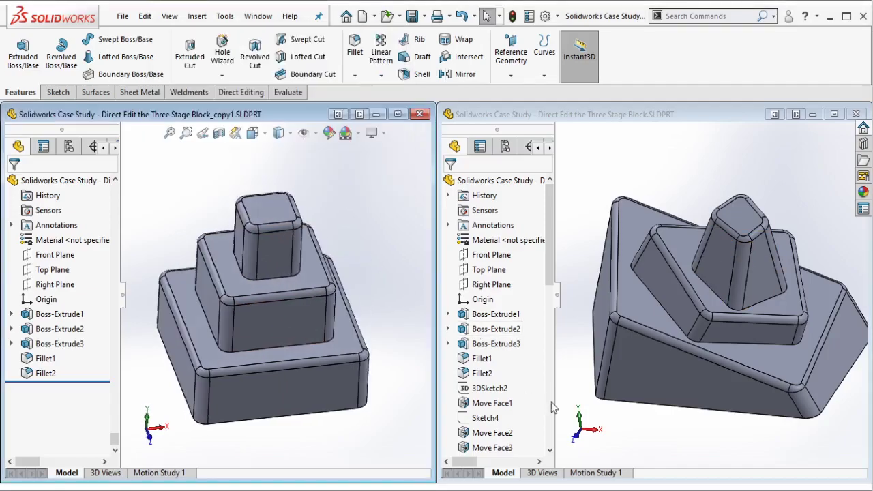
key("alt+Tab")
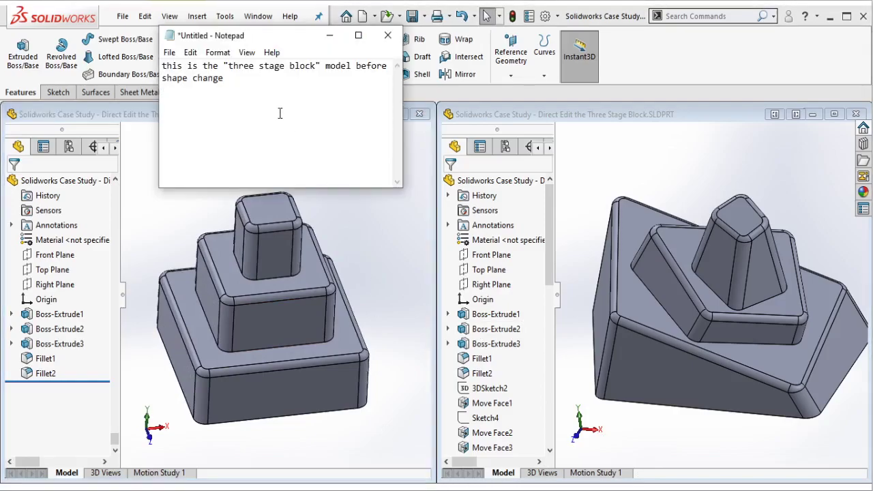
key("ctrl+a")
key("BackSpace")
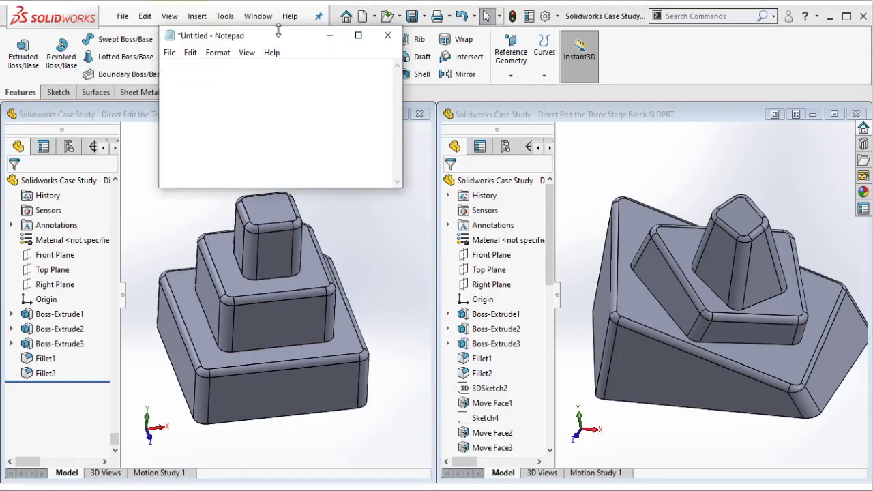
left_click_drag(278, 31, 692, 24)
- Write a note about the three-stage block model's shape change, then start a new explanatory note
type("a")
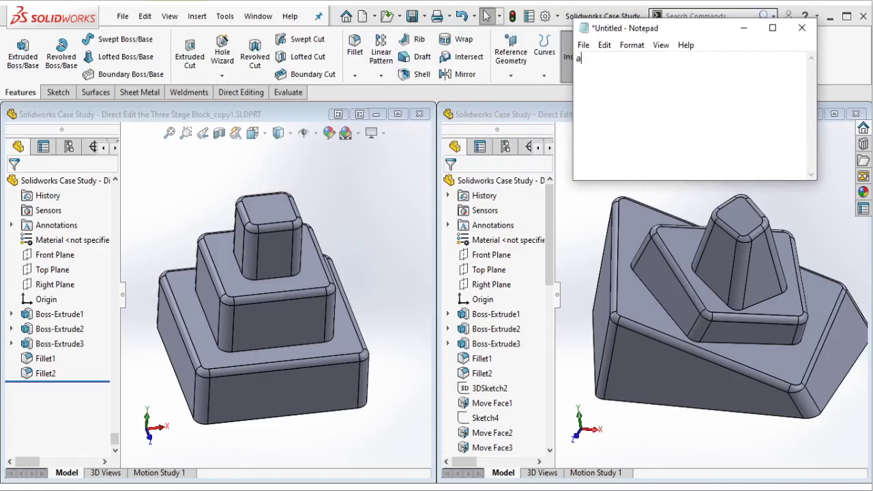
type("n this one is \"thre")
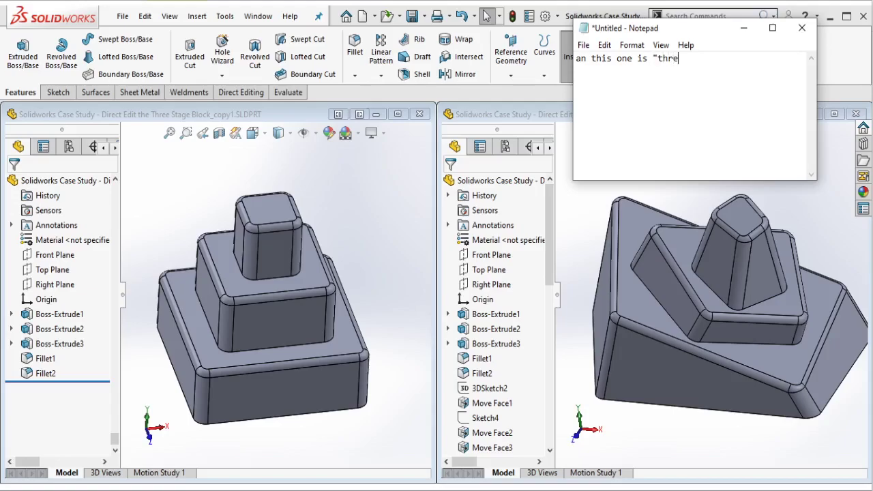
type("e stage bl")
type("ock\"model")
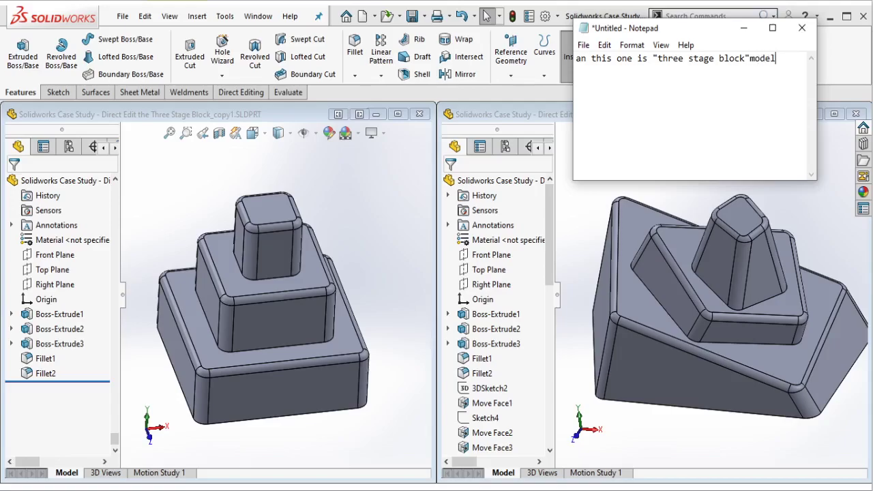
key("BackSpace")
key("BackSpace")
type("er s")
type("hape ch")
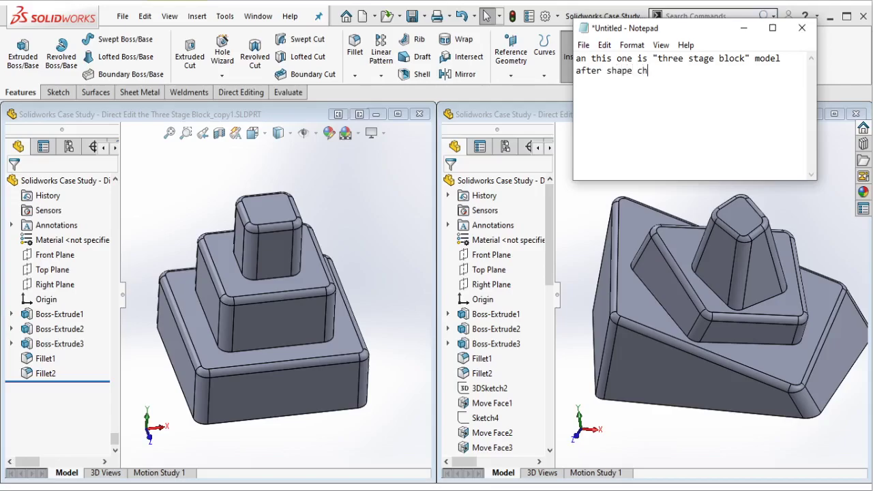
type("ange")
key("ctrl+a")
key("Delete")
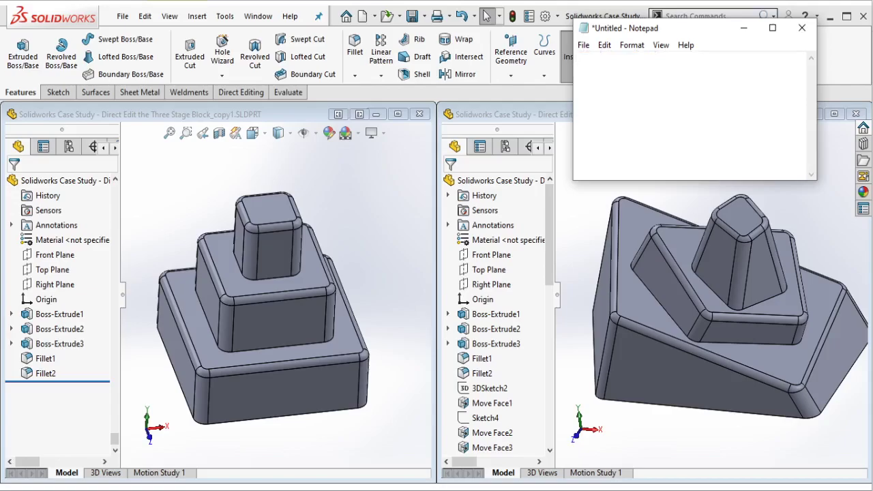
mouse_move(689, 34)
left_mouse_down()
mouse_move(459, 117)
mouse_move(461, 135)
left_mouse_up()
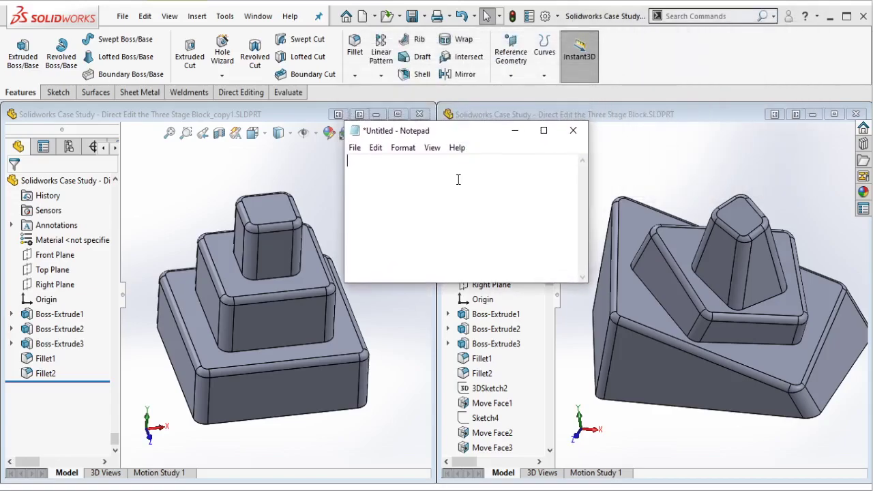
type("in this vi")
type("deo,")
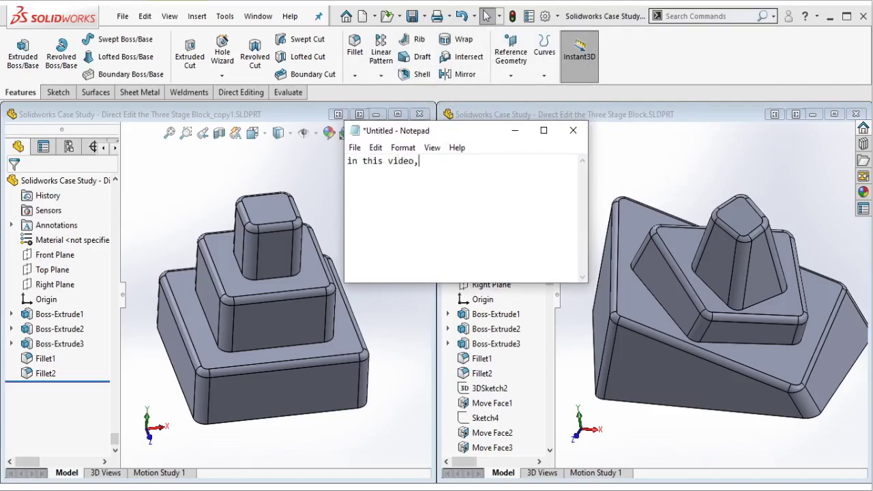
type(" we will t")
type("ry ")
type("yt")
type(" manip")
type("ulate")
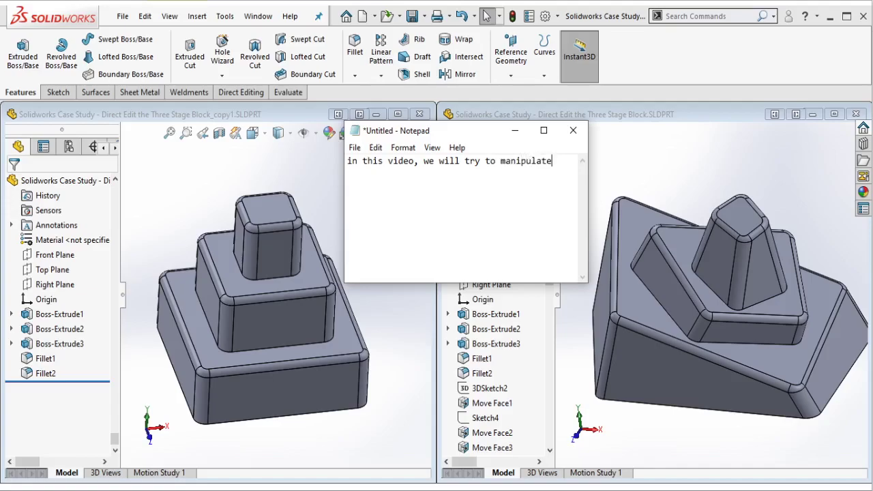
type("he shap")
type("his mo")
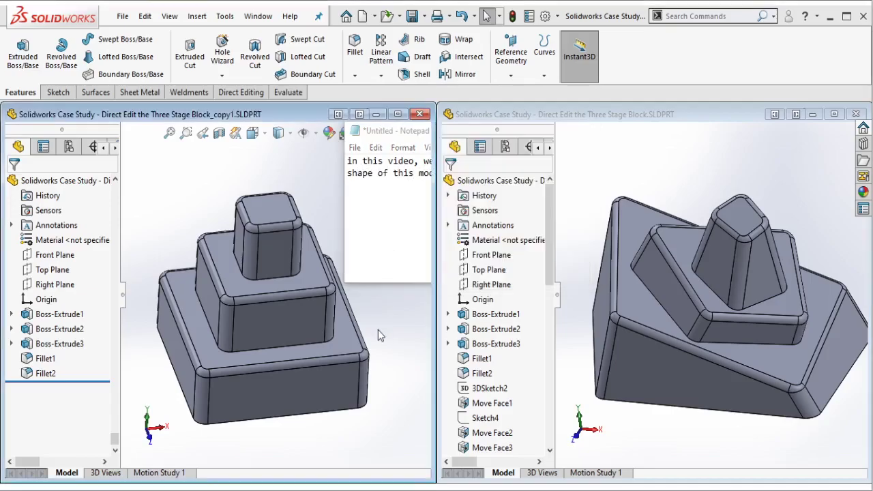
- Orbit the original block to a top-down view, note 'me like this one', and orbit the reference
middle_click_drag(378, 329, 212, 210)
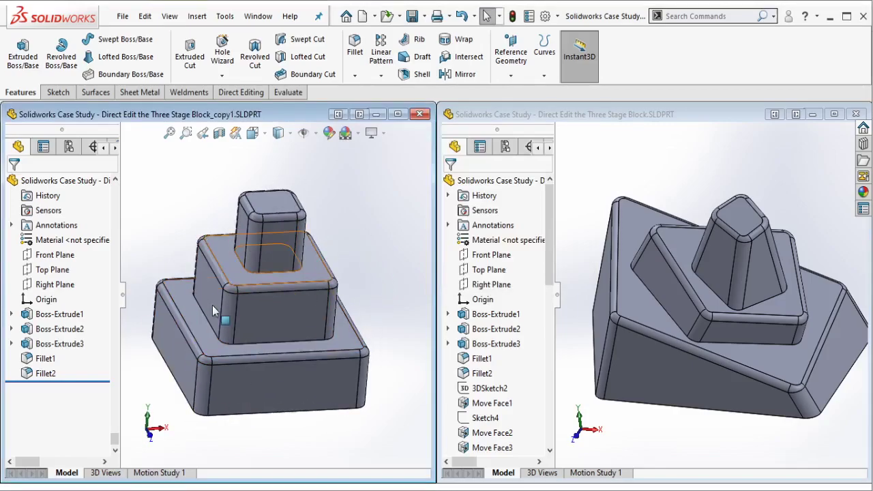
middle_click_drag(234, 335, 248, 328)
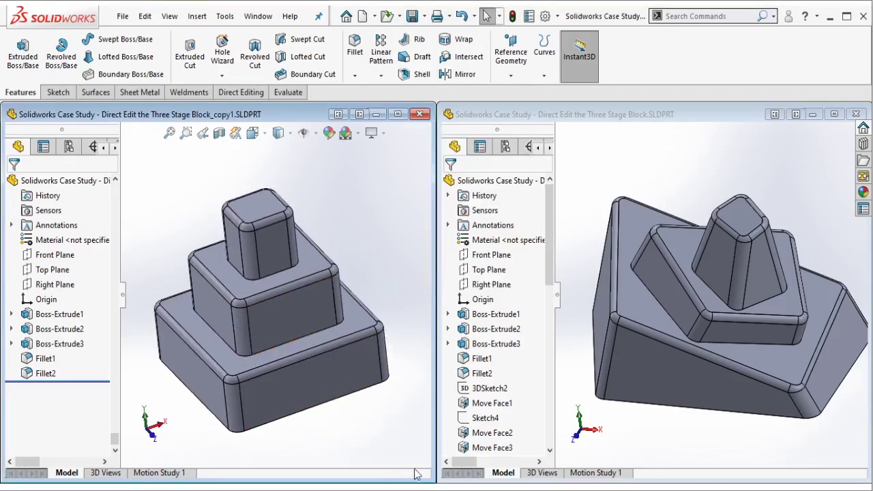
key("alt+Tab")
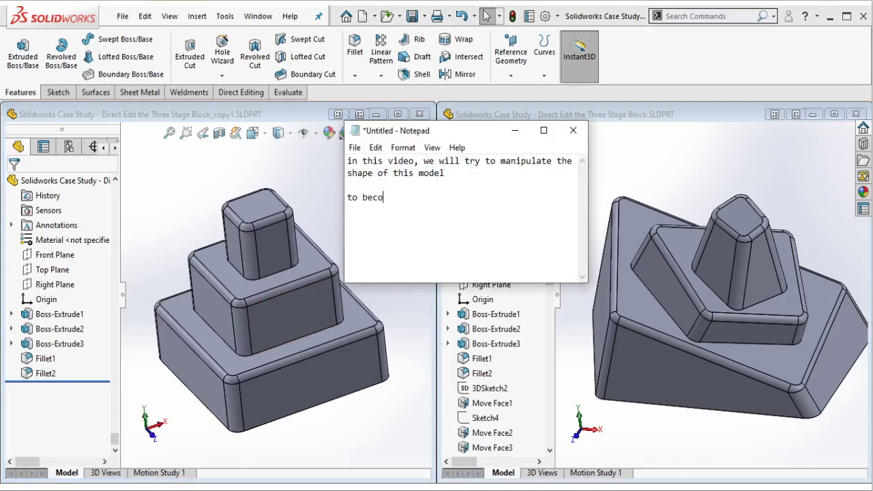
type("me lik")
type("e  this one")
left_click(716, 273)
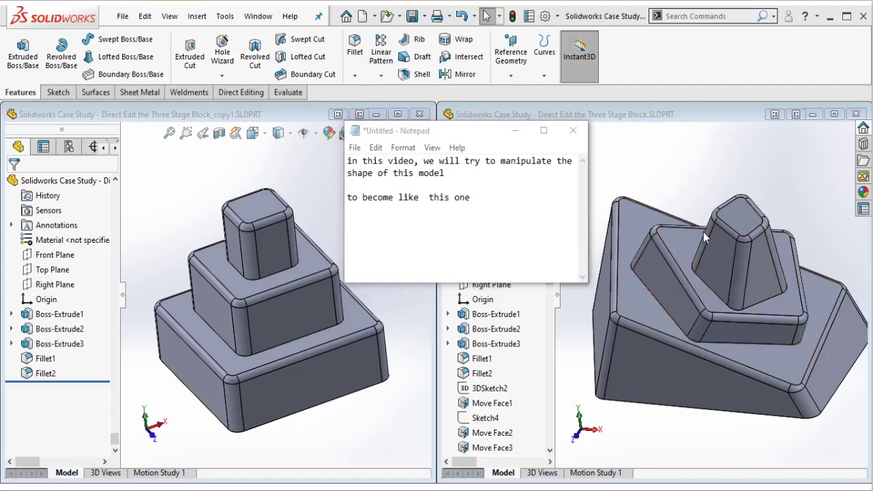
mouse_move(701, 268)
middle_mouse_down()
mouse_move(610, 299)
mouse_move(680, 328)
mouse_move(690, 354)
middle_mouse_up()
key("alt+Tab")
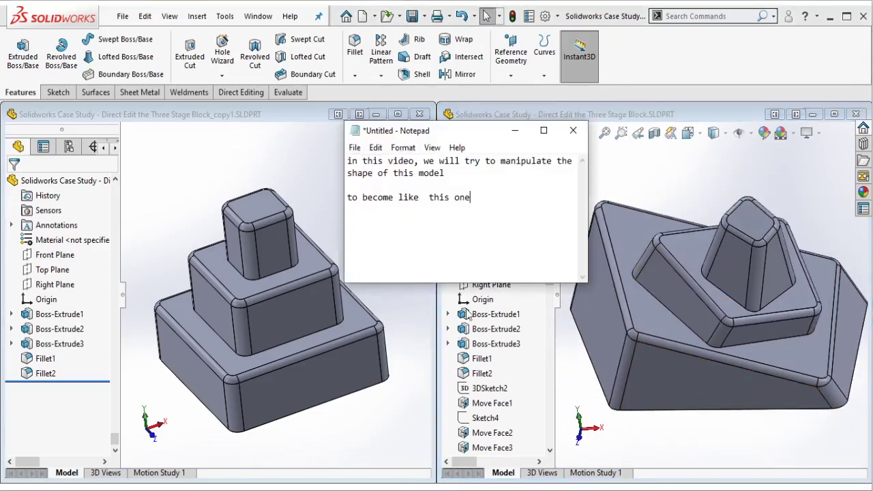
- Clear the notes text and hide the notes window to reveal both models
key("ctrl+a")
type("lets s")
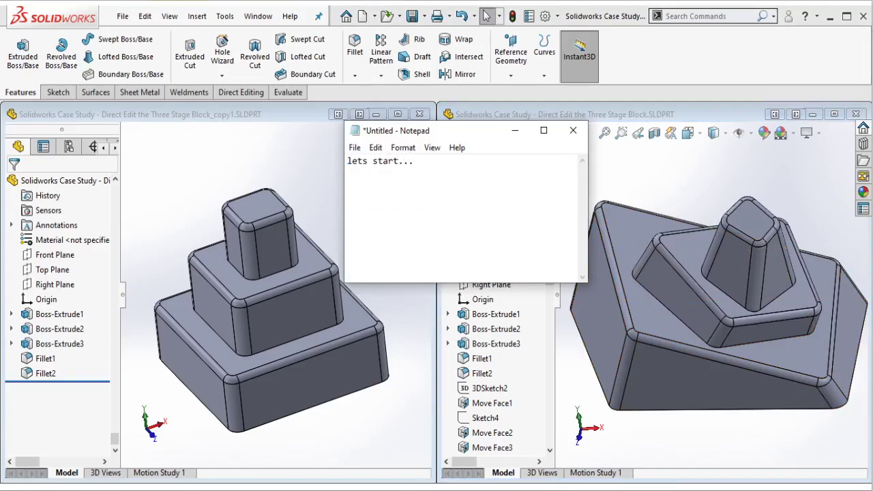
key("ctrl+a")
key("BackSpace")
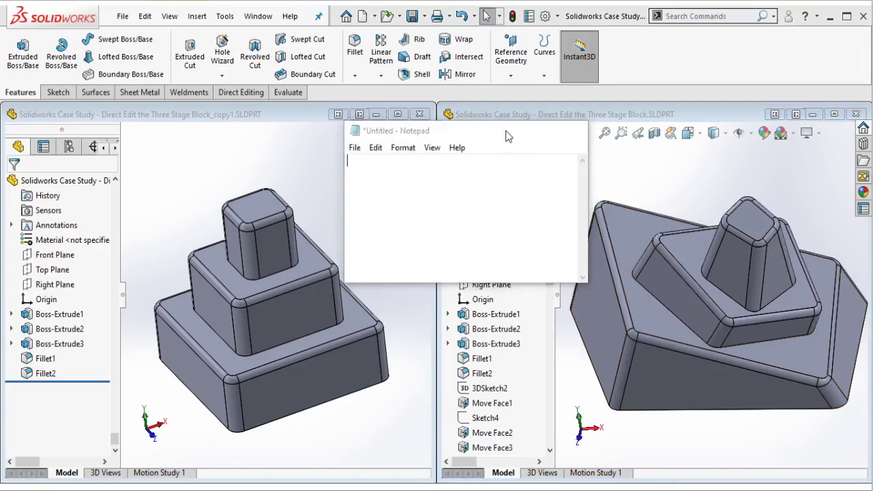
left_click(515, 130)
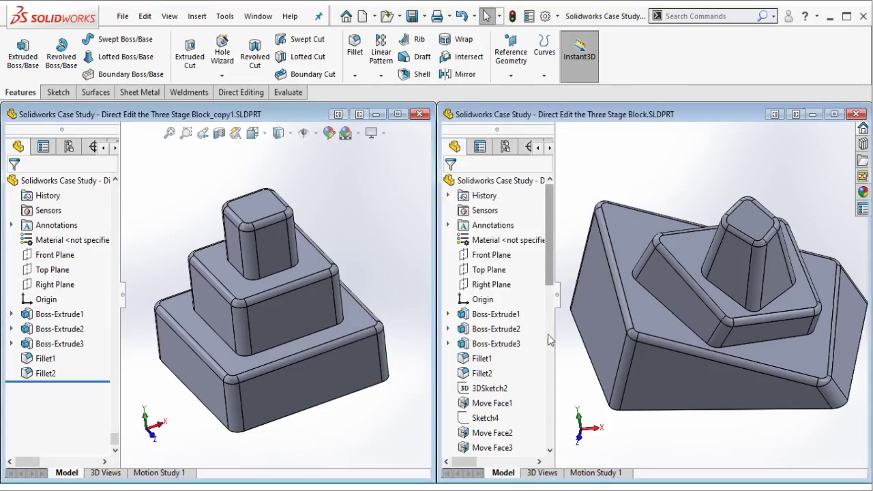
- Roll the reference's tree back below 3DSketch2, select 3DSketch2, and activate the copy's window
left_click_drag(547, 230, 549, 396)
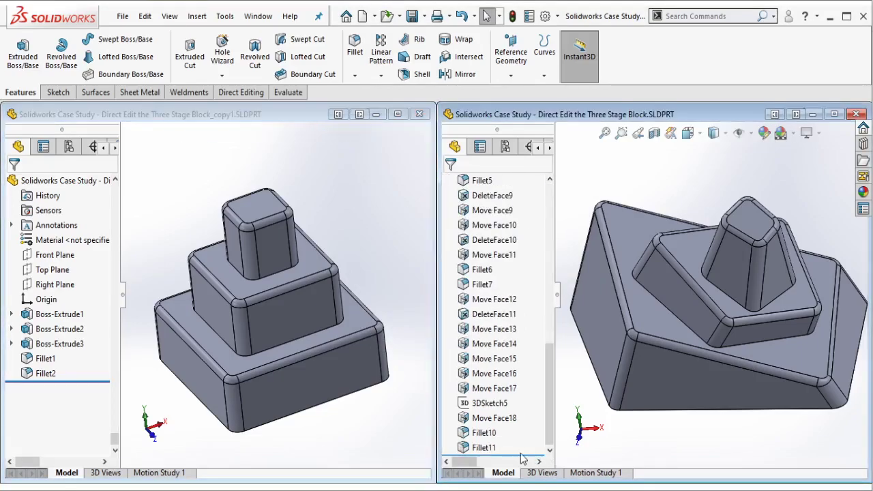
mouse_move(524, 452)
left_mouse_down()
mouse_move(507, 196)
mouse_move(508, 307)
left_mouse_up()
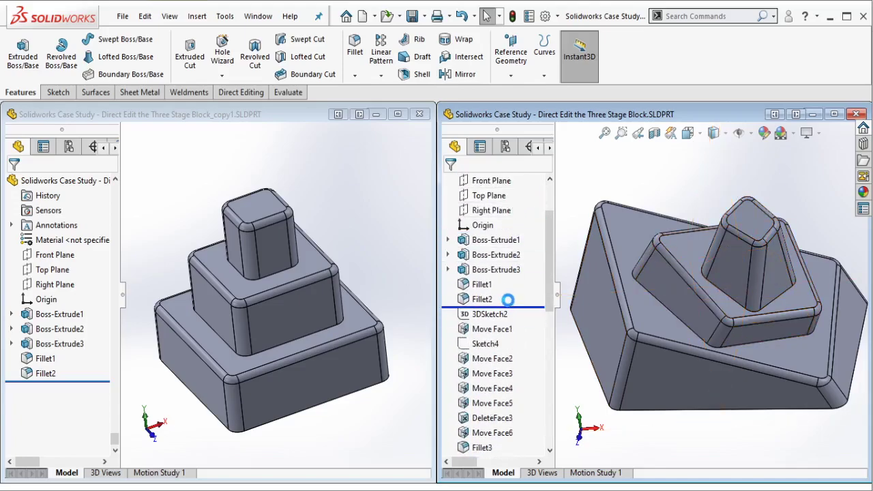
left_click_drag(508, 307, 517, 322)
left_click(513, 314)
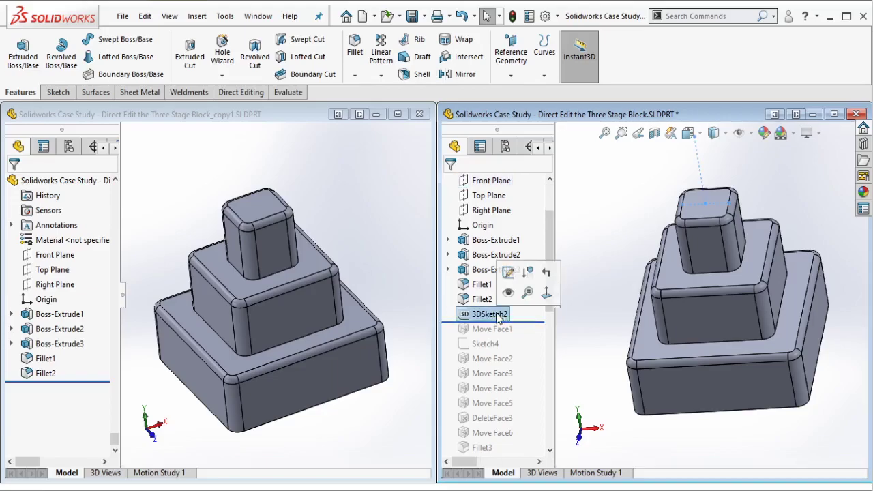
left_click(366, 244)
scroll(293, 222, "down", 3)
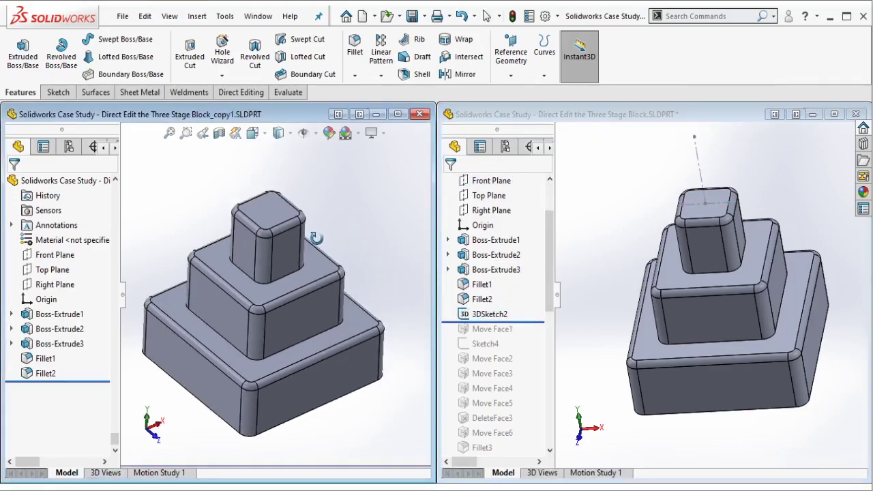
- Start a 3D sketch on the copy and draw a centerline diagonally across the top face
left_click(58, 92)
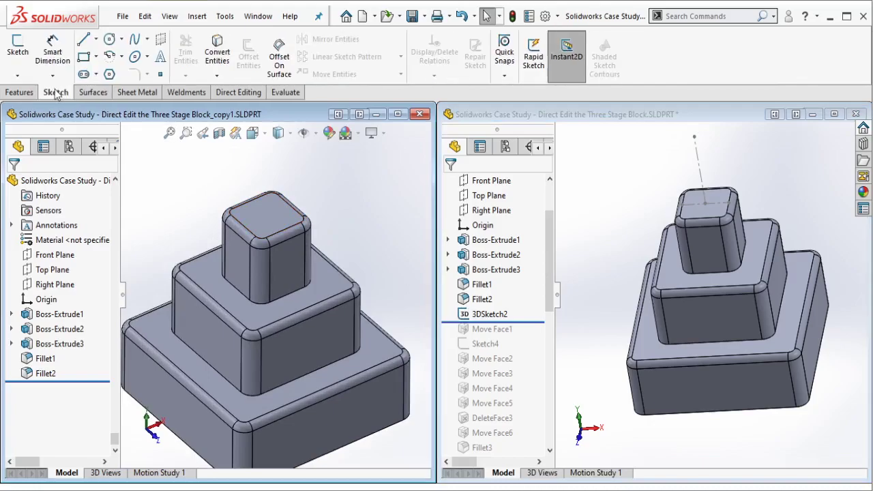
left_click(17, 75)
left_click(37, 106)
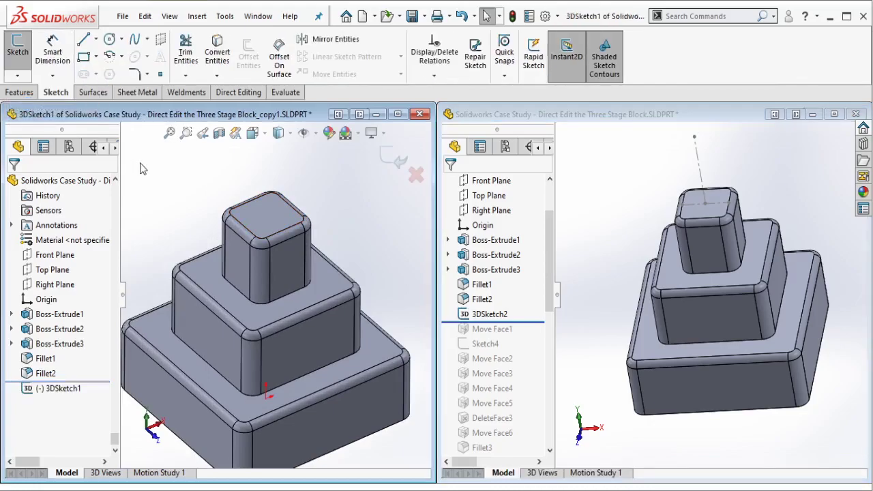
left_click(96, 39)
left_click(116, 73)
scroll(271, 232, "down", 2)
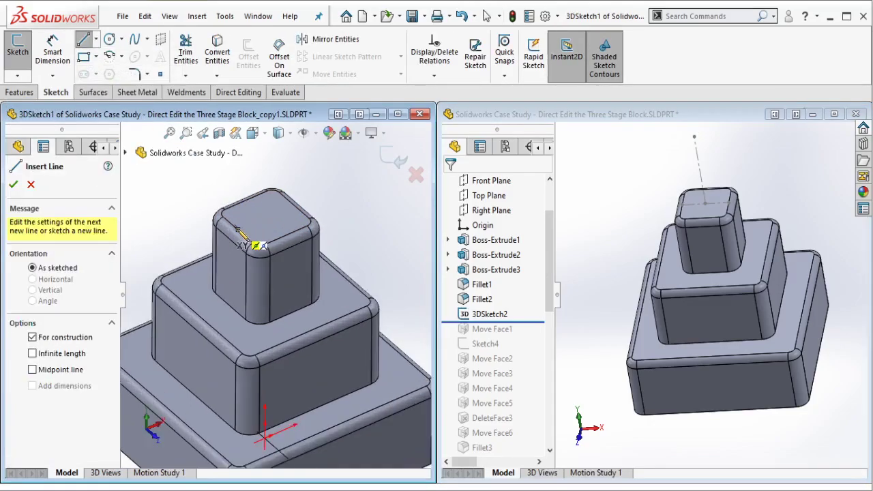
left_click(238, 229)
double_click(294, 206)
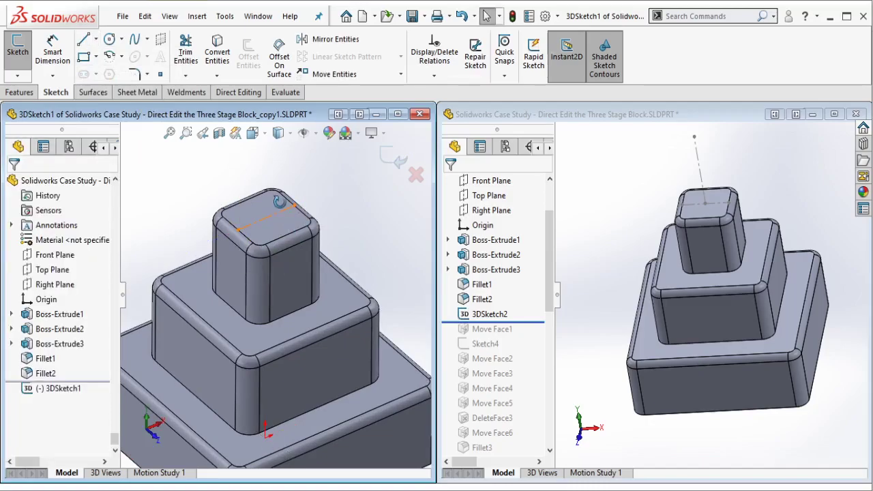
- Draw a vertical centerline up from the diagonal's midpoint, exit the 3D sketch and fit the view
left_click(95, 39)
left_click(101, 60)
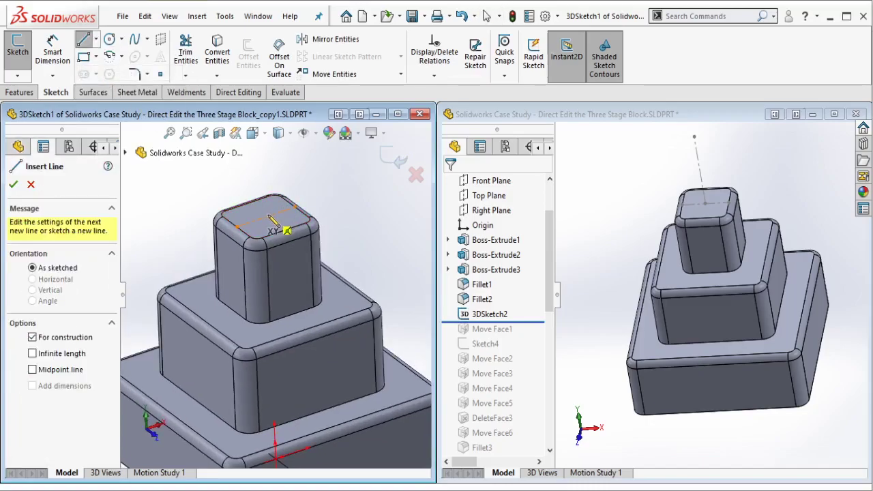
left_click(266, 217)
double_click(264, 162)
key("Escape")
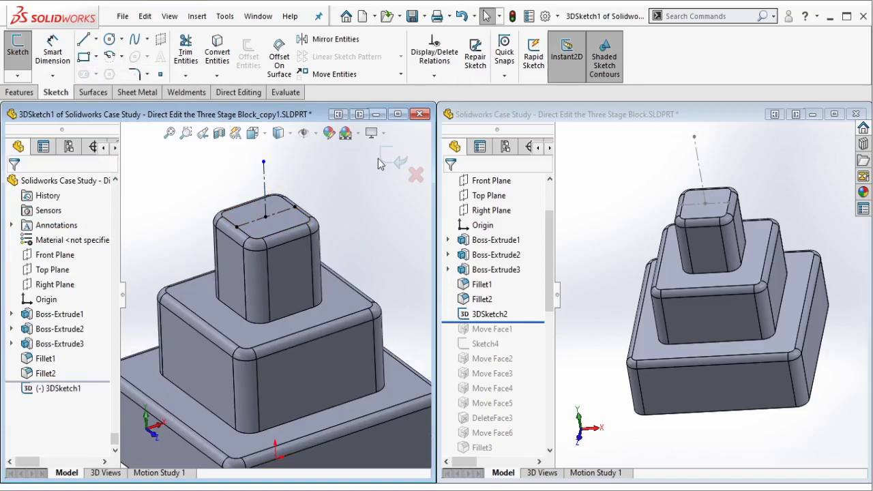
left_click(382, 158)
key("f")
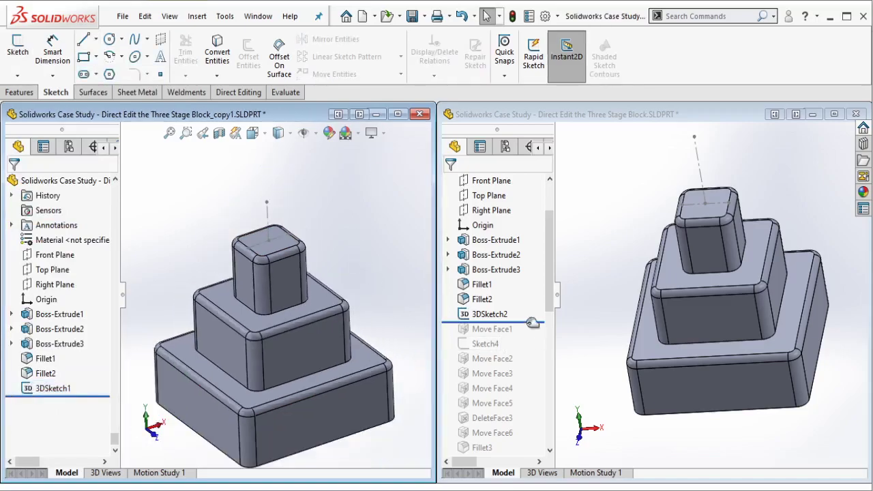
- Roll the reference forward through Move Face1 and start a Move Face rotation on the copy
left_click_drag(529, 322, 523, 335)
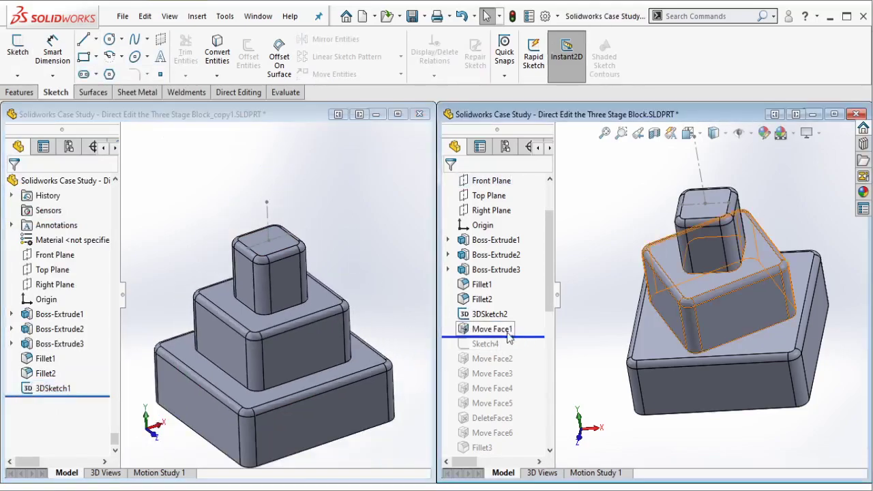
left_click(492, 330)
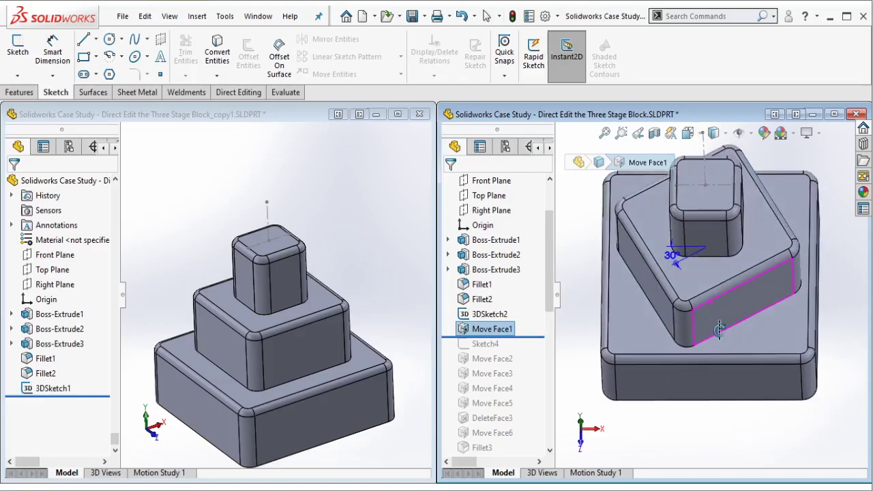
left_click(341, 312)
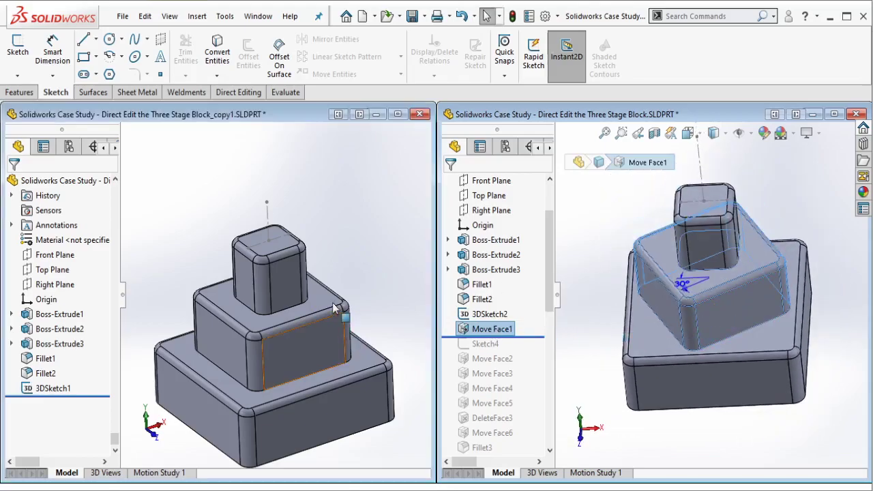
mouse_move(341, 302)
middle_mouse_down()
mouse_move(329, 356)
mouse_move(273, 328)
middle_mouse_up()
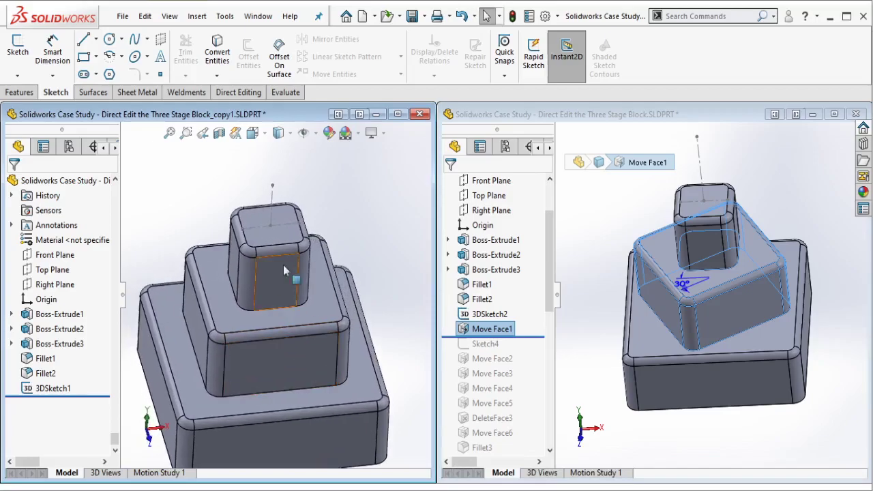
left_click(239, 93)
left_click(16, 51)
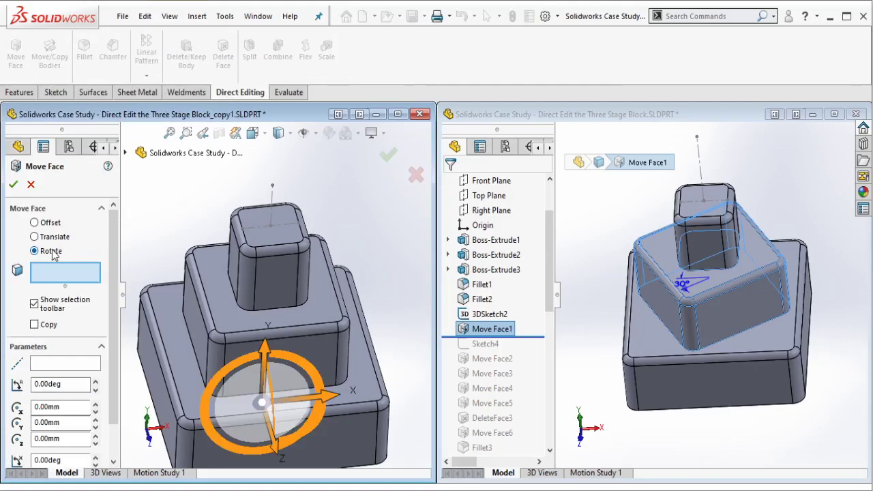
- Rotate the copy's middle step's tangent faces 30° about the vertical Line4@3DSketch1 axis
left_click(58, 367)
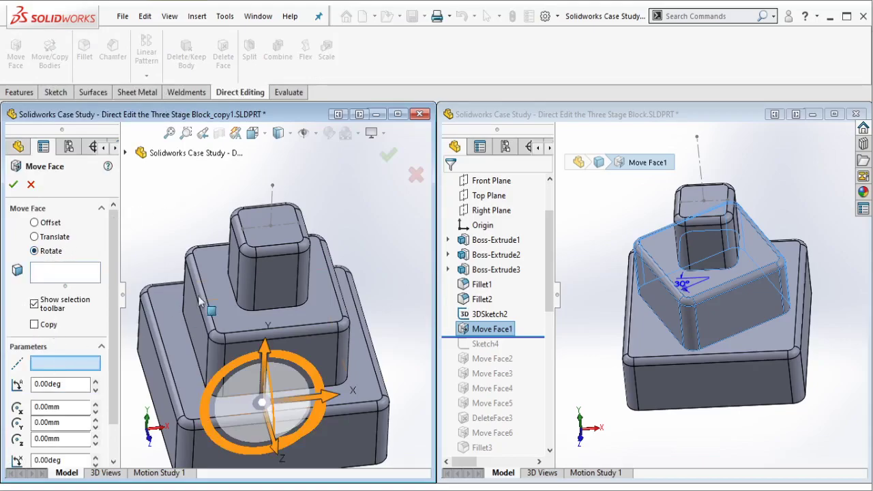
left_click(272, 208)
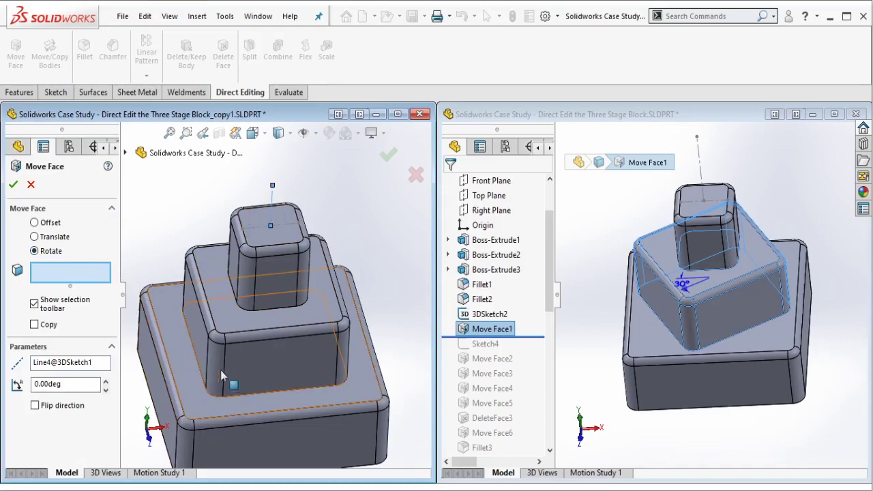
right_click(264, 372)
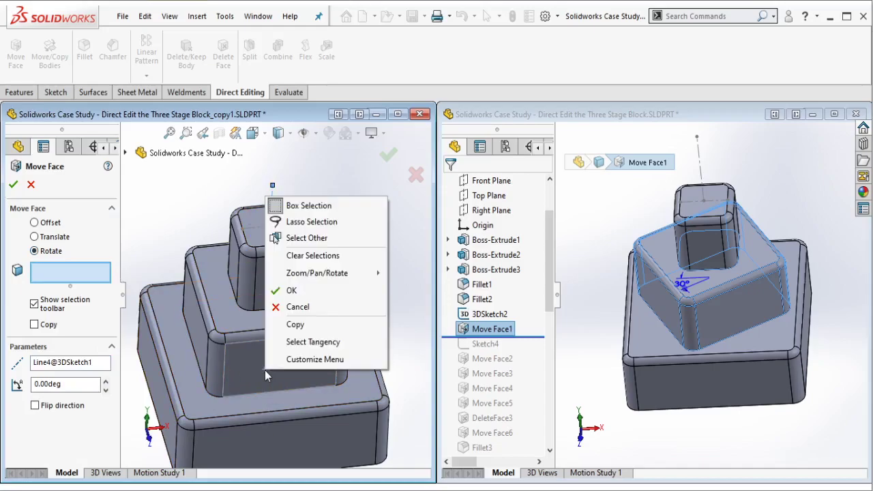
left_click(304, 343)
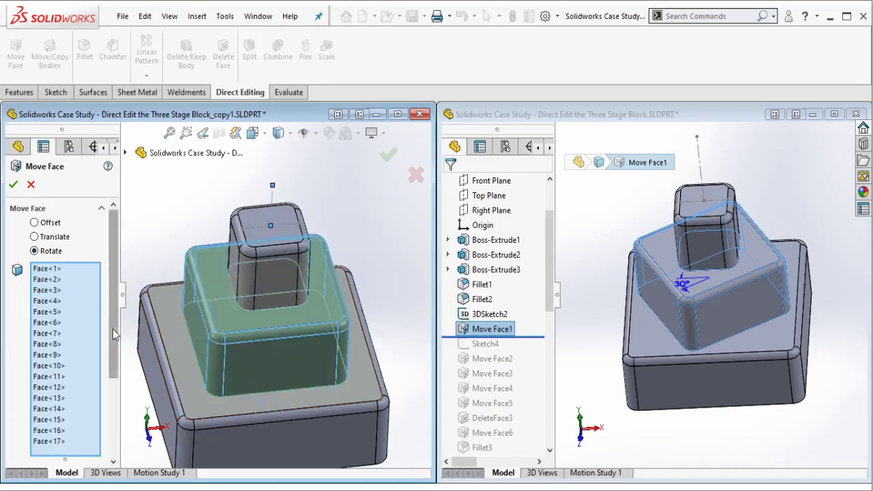
left_click_drag(112, 329, 112, 416)
left_click(95, 431)
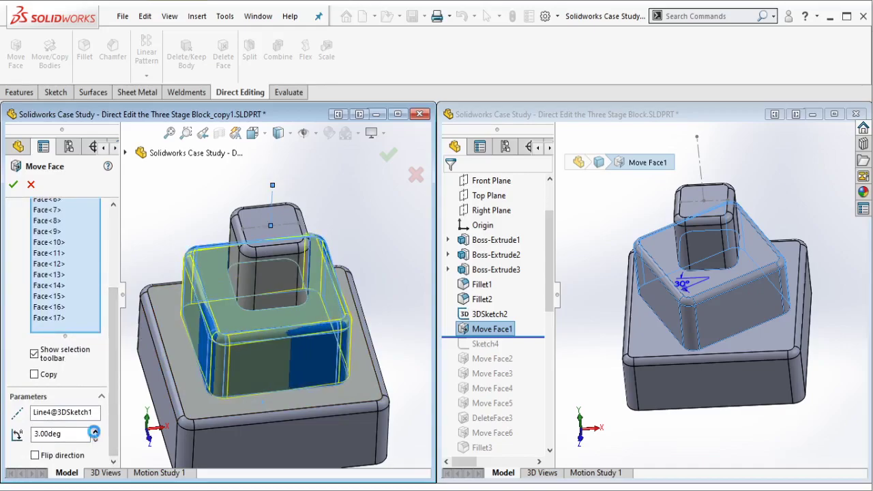
left_click_drag(86, 433, 10, 436)
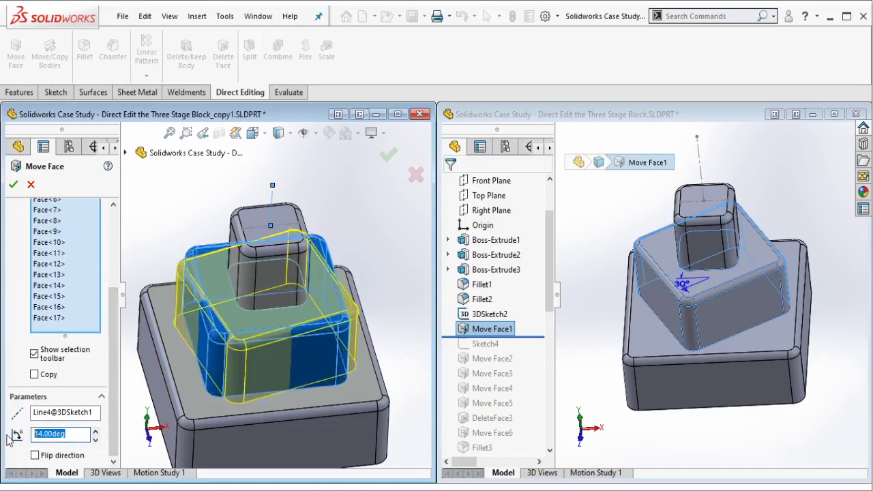
type("30")
key("Return")
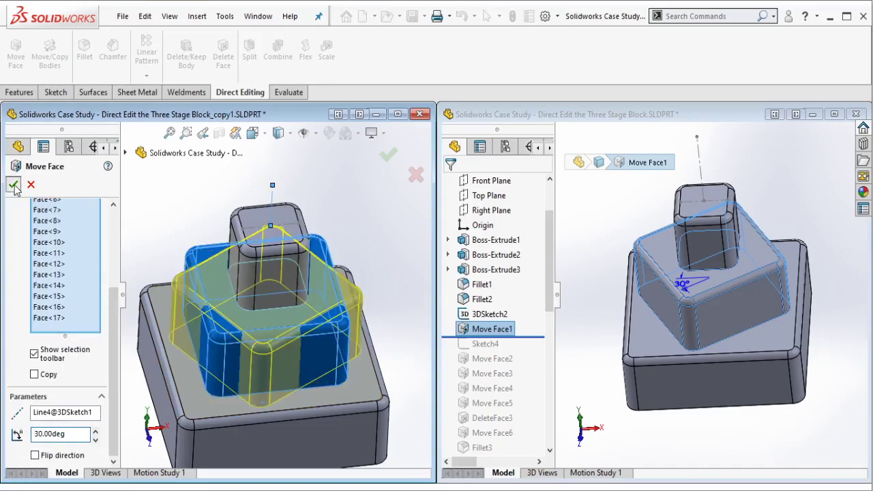
left_click(13, 185)
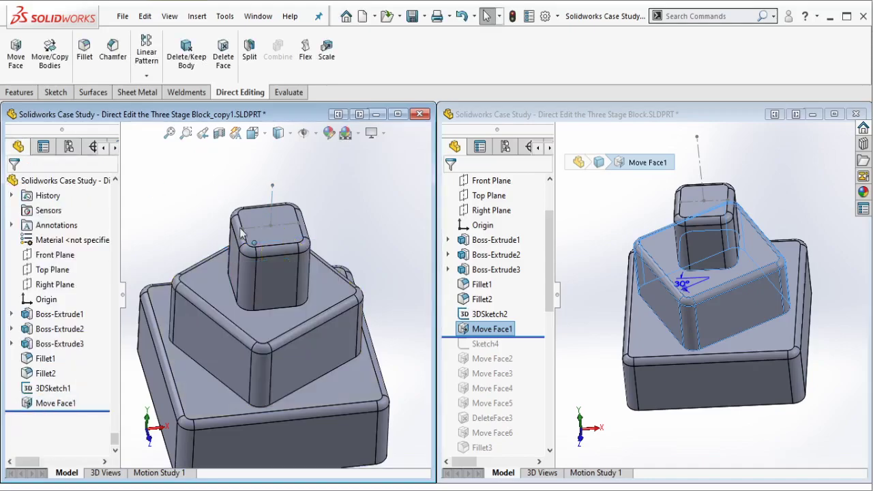
- Roll the reference forward to Sketch4, select it, and orbit the copy to match its view
left_click_drag(503, 336, 517, 352)
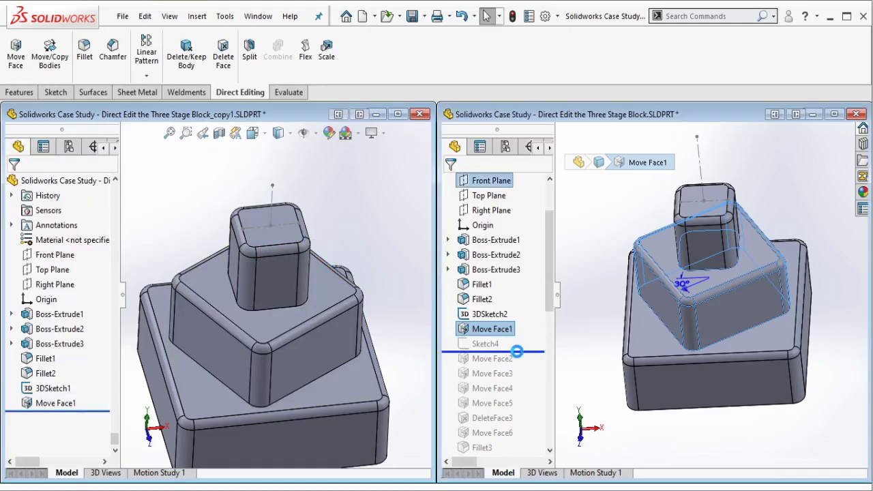
left_click(485, 344)
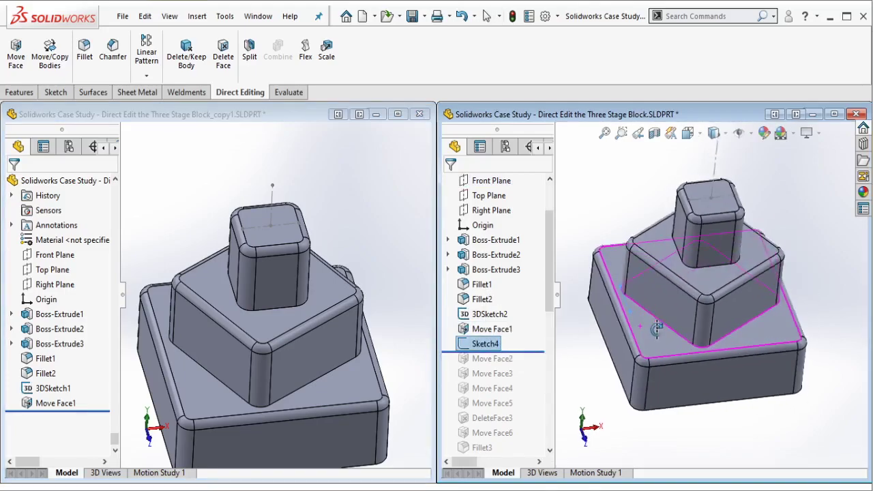
middle_click_drag(217, 353, 227, 317)
scroll(238, 329, "down", 5)
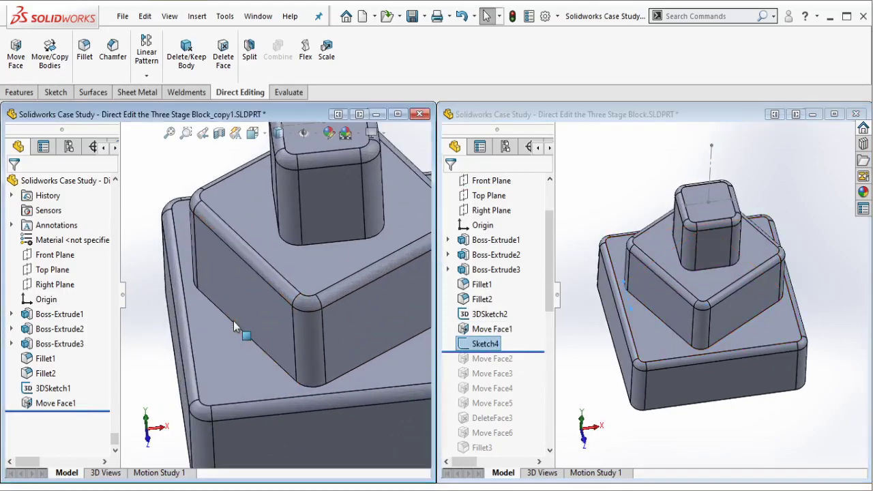
scroll(197, 317, "down", 2)
- Sketch a centerline on the top face of the copy's bottom block
left_click(197, 317)
left_click(250, 274)
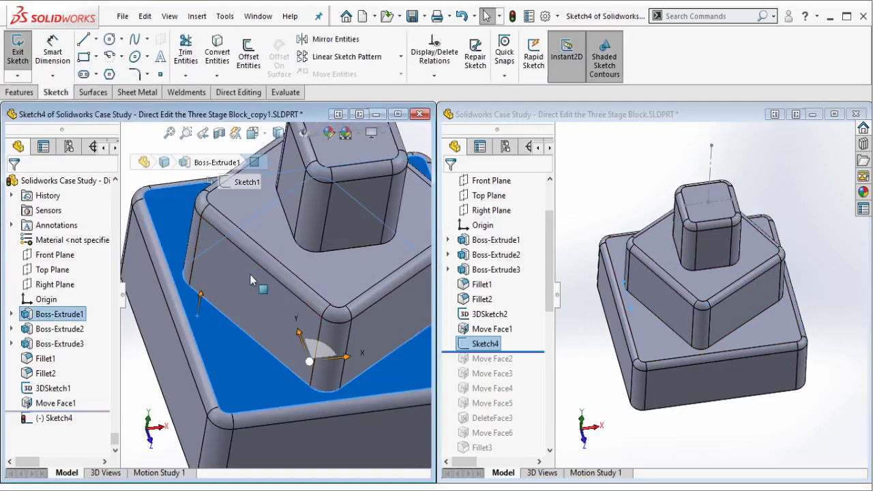
left_click(96, 39)
left_click(113, 72)
left_click(176, 250)
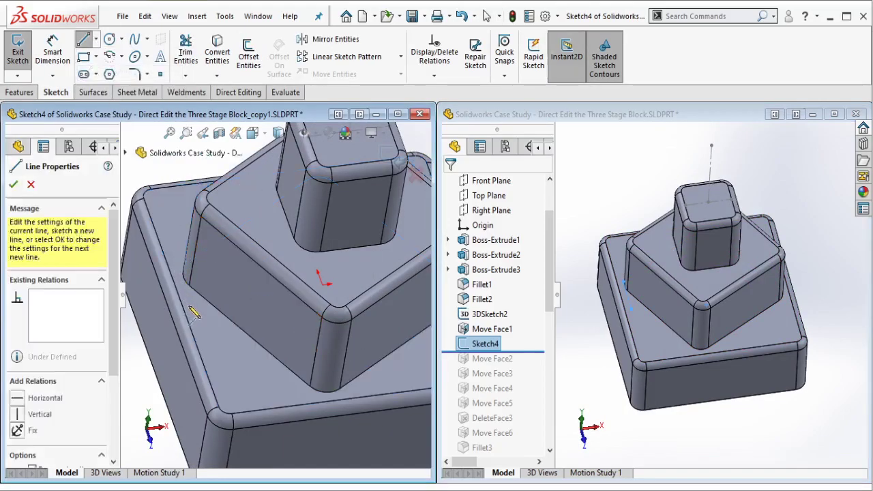
left_click(200, 324)
key("Escape")
scroll(191, 290, "down", 5)
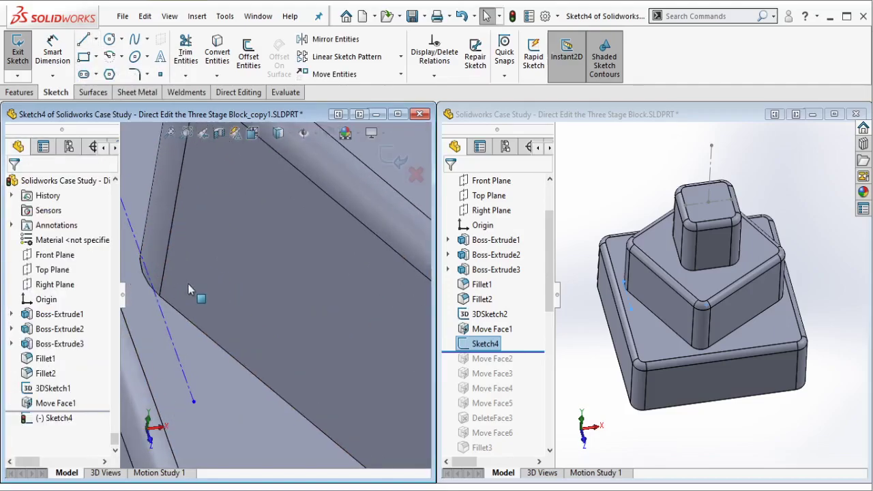
- Make the centerline tangent to the block's edge and exit the sketch
left_click(161, 306)
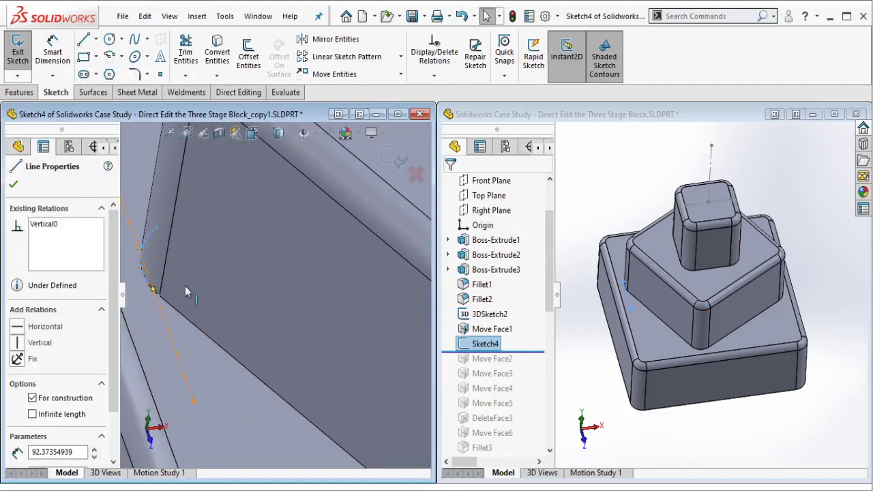
left_click(185, 285, "ctrl")
left_click(195, 249)
scroll(300, 284, "up", 4)
scroll(342, 294, "up", 3)
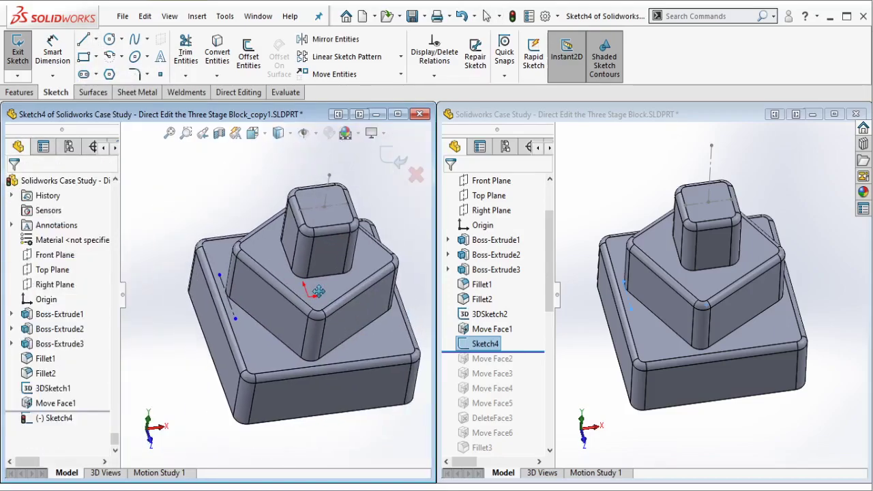
left_click(386, 160)
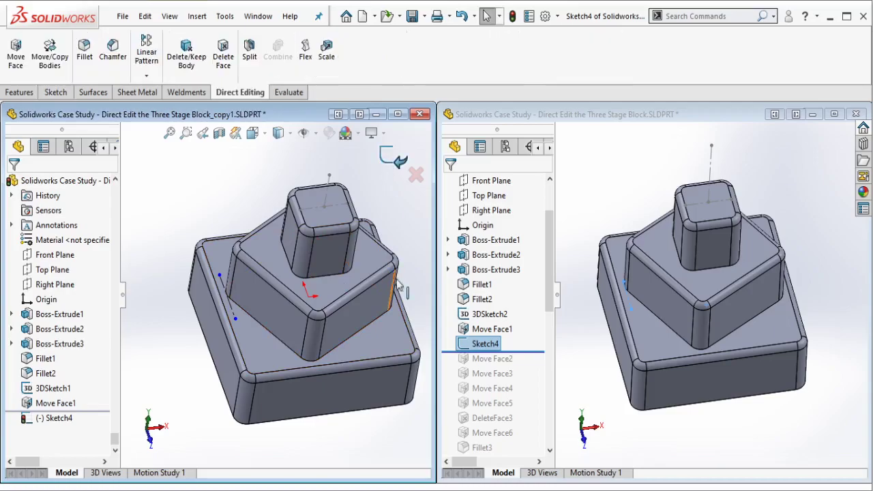
scroll(506, 334, "down", 2)
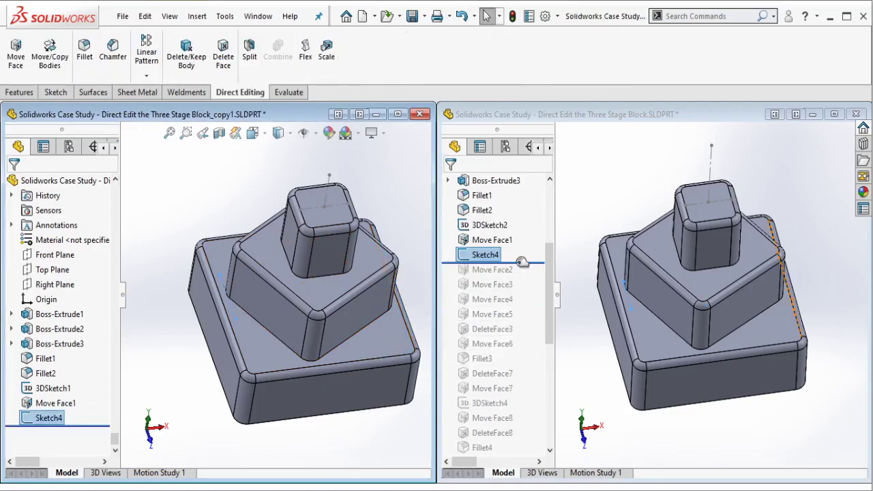
- Roll the reference forward below Move Face2, select it, and zoom in on the tilted middle block
left_click_drag(522, 263, 500, 276)
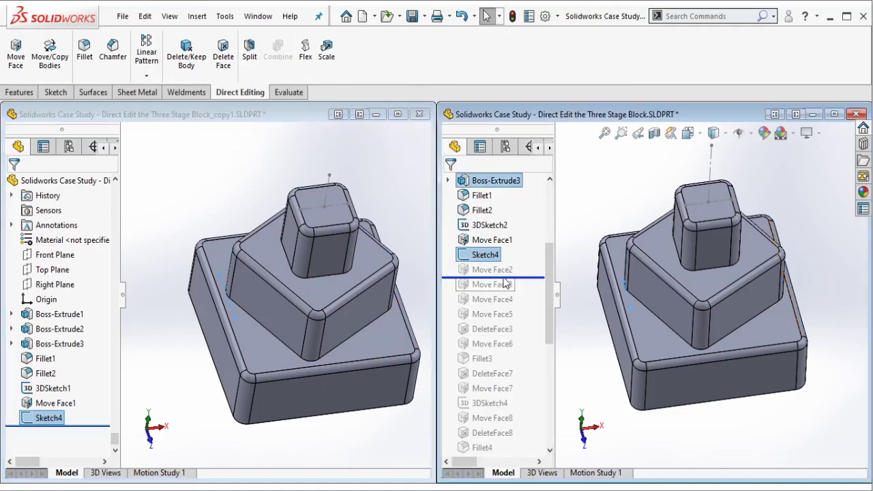
left_click(501, 269)
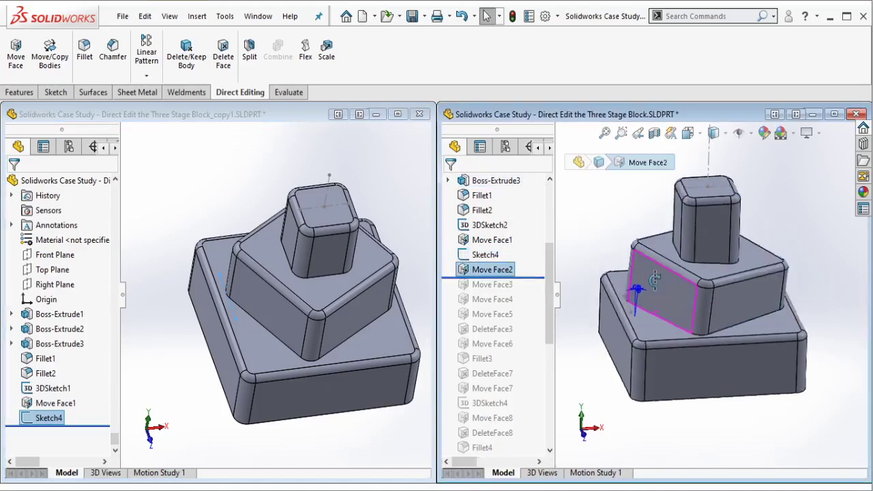
scroll(654, 280, "down", 2)
scroll(653, 285, "down", 2)
scroll(651, 291, "down", 1)
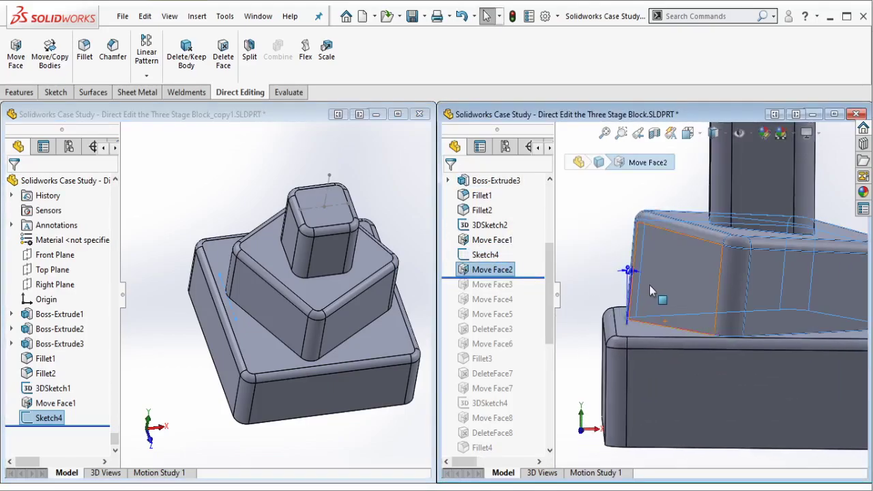
scroll(651, 291, "down", 3)
scroll(742, 306, "up", 3)
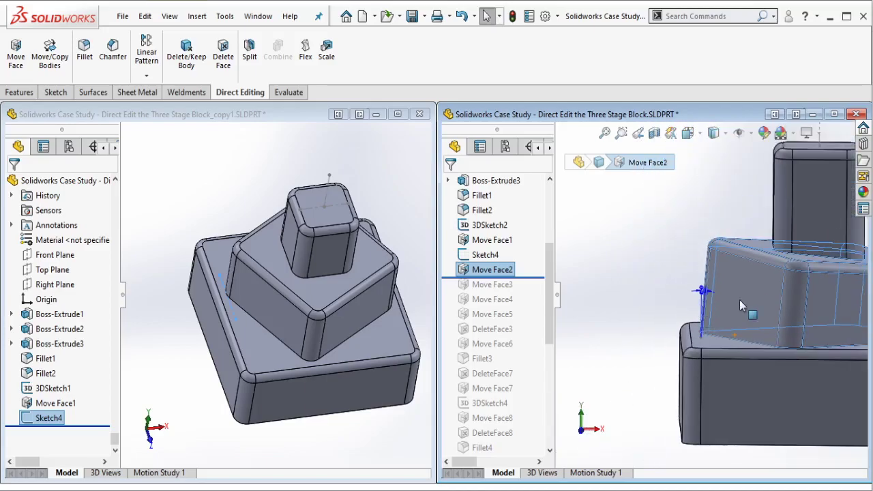
scroll(177, 300, "up", 2)
scroll(329, 302, "down", 2)
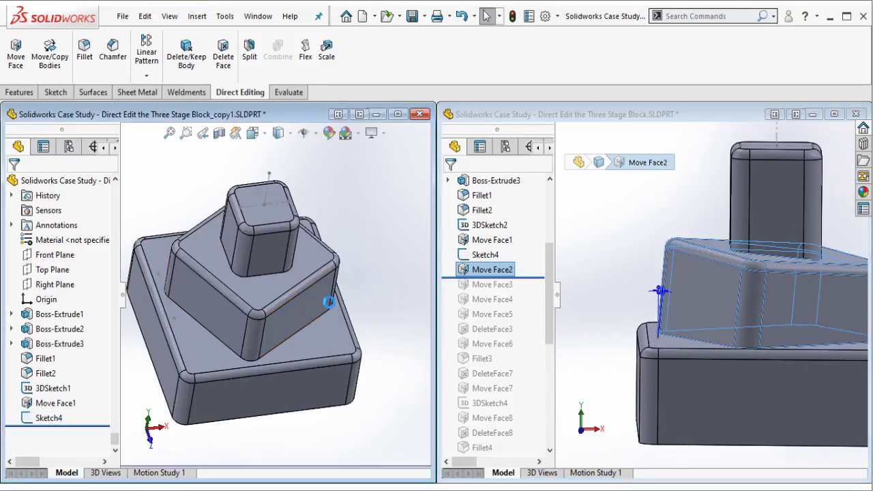
- Orbit the copy to a near-front view and relaunch Move Face with Rotate
mouse_move(329, 302)
middle_mouse_down()
mouse_move(282, 282)
mouse_move(276, 254)
mouse_move(286, 273)
mouse_move(238, 318)
middle_mouse_up()
right_click(235, 314)
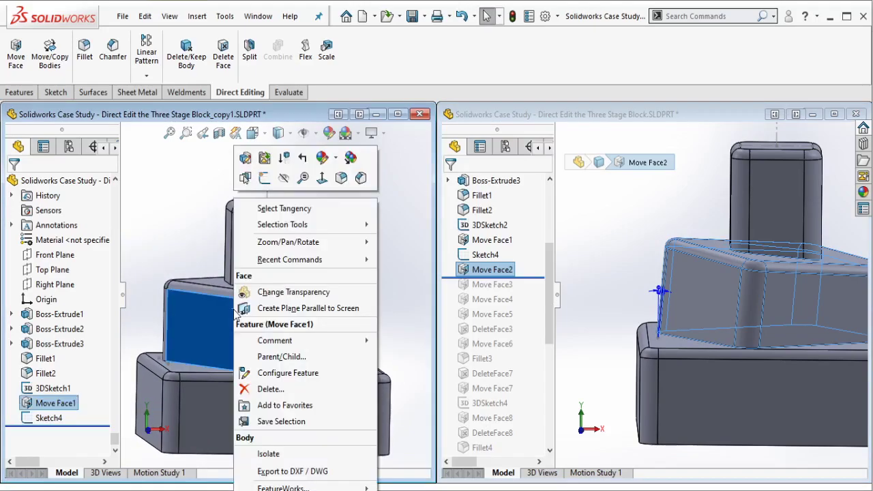
left_click(143, 140)
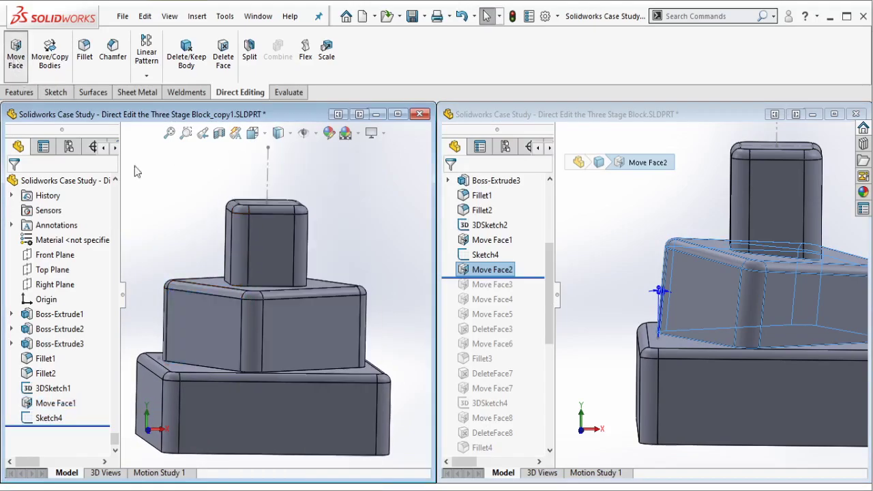
key("Return")
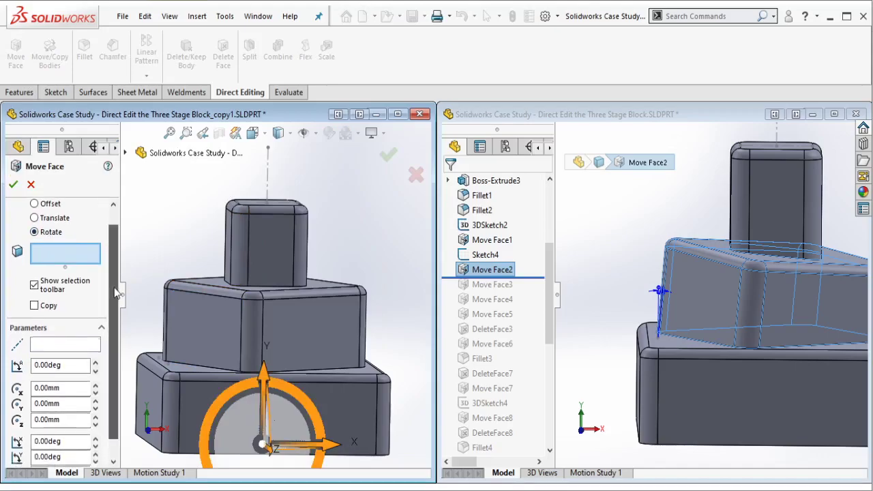
- Set Line1@Sketch4 as the rotation axis and select the middle block's tangent faces
scroll(114, 287, "down", 2)
left_click(65, 327)
mouse_move(184, 335)
middle_mouse_down()
mouse_move(188, 371)
mouse_move(271, 337)
middle_mouse_up()
left_click(167, 360)
right_click(271, 337)
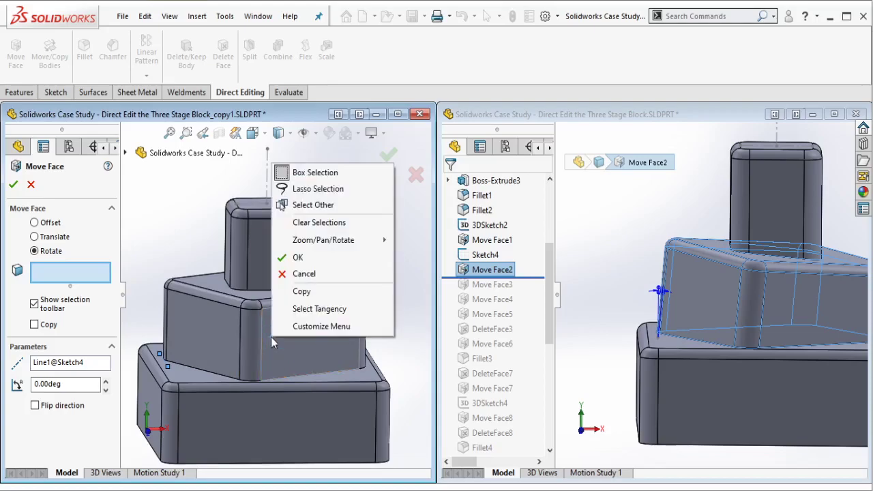
left_click(333, 308)
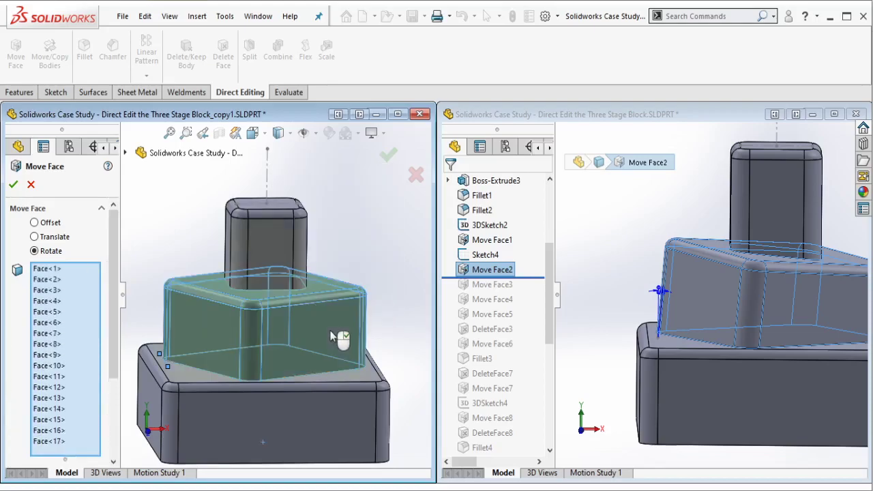
scroll(113, 351, "down", 3)
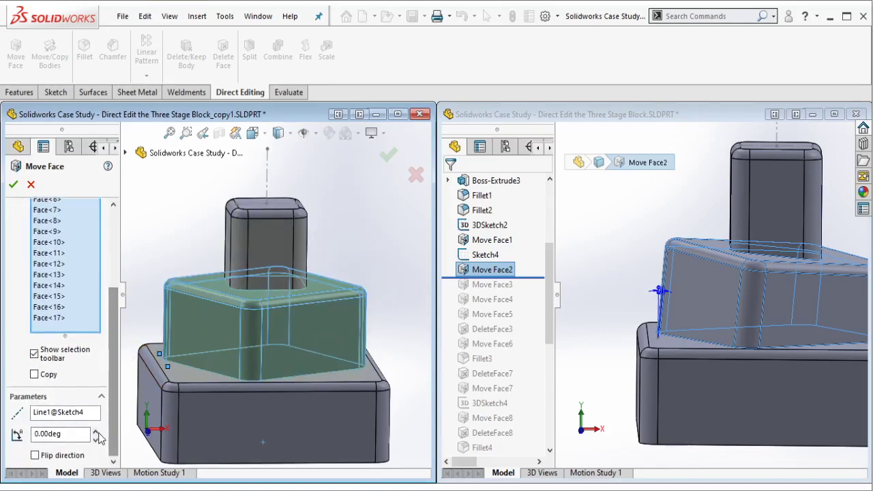
- Set a 5° rotation with flipped direction, confirm it, and orbit the reference to compare
left_click(95, 431)
left_click(46, 457)
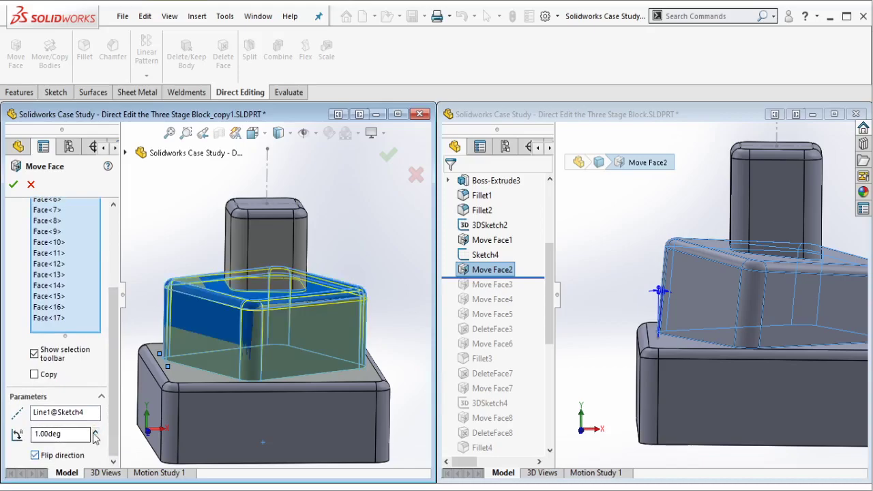
left_click(95, 431)
left_click(95, 431)
left_click(95, 431)
left_click(95, 431)
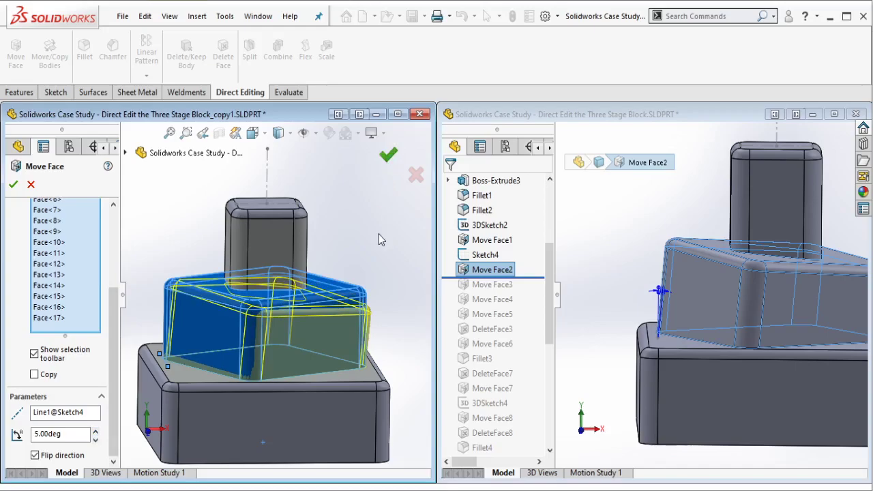
key("Return")
left_click(735, 338)
middle_click_drag(735, 337, 750, 300)
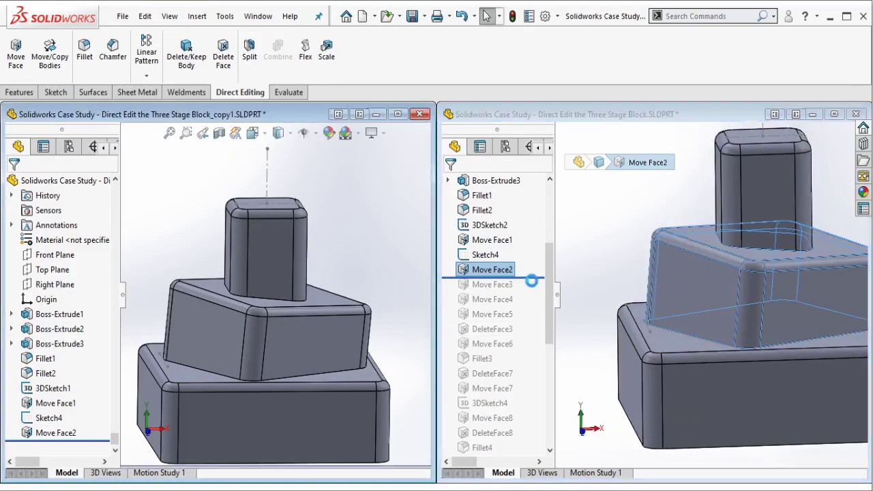
- Roll the reference to Move Face3 and view both models from above
left_click_drag(531, 281, 523, 291)
left_click(492, 285)
scroll(624, 321, "down", 3)
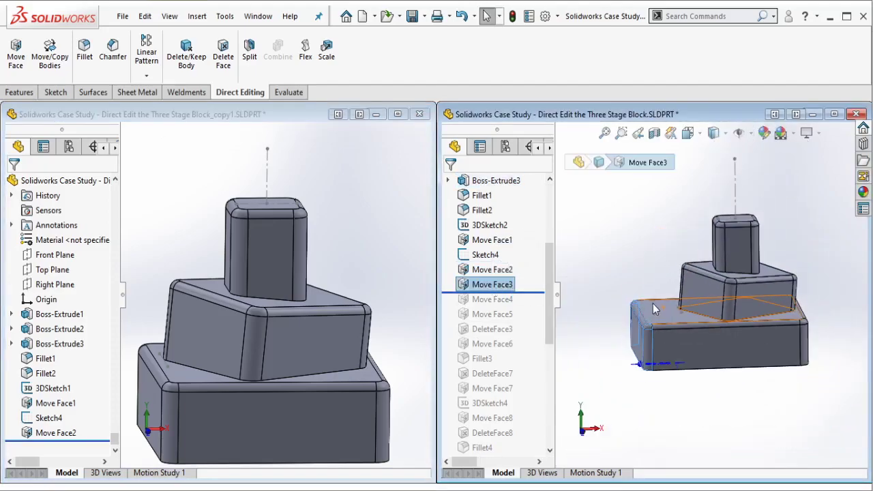
middle_click_drag(653, 304, 648, 259)
mouse_move(382, 317)
middle_mouse_down()
mouse_move(232, 375)
mouse_move(234, 355)
middle_mouse_up()
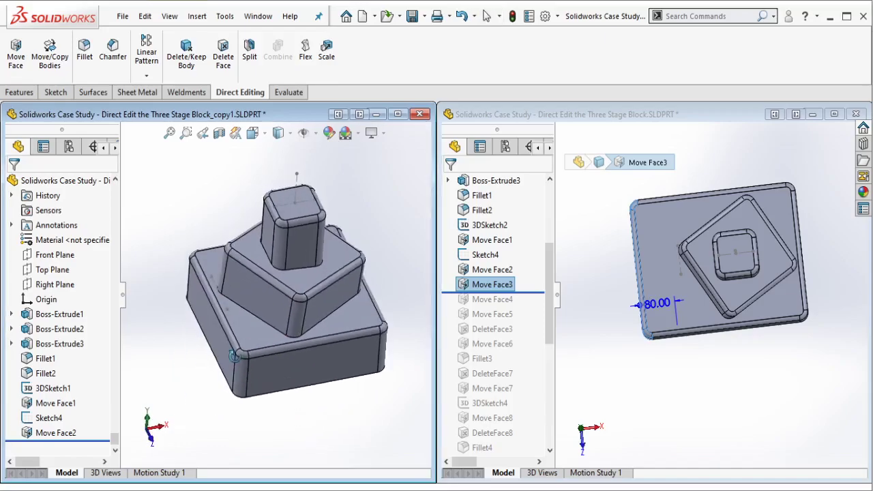
- Start a translate Move Face on the copy and select the base block's corner fillet and side faces
left_click(17, 58)
left_click(34, 237)
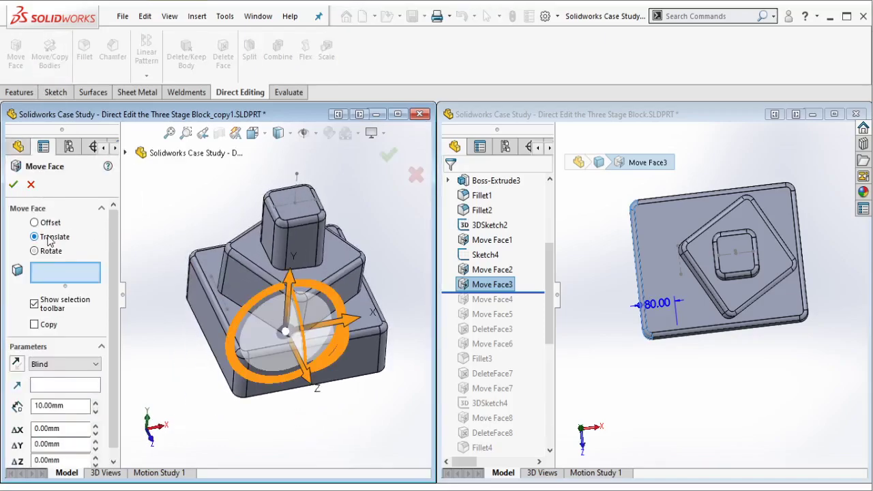
scroll(218, 332, "down", 3)
left_click(275, 414)
scroll(280, 382, "down", 3)
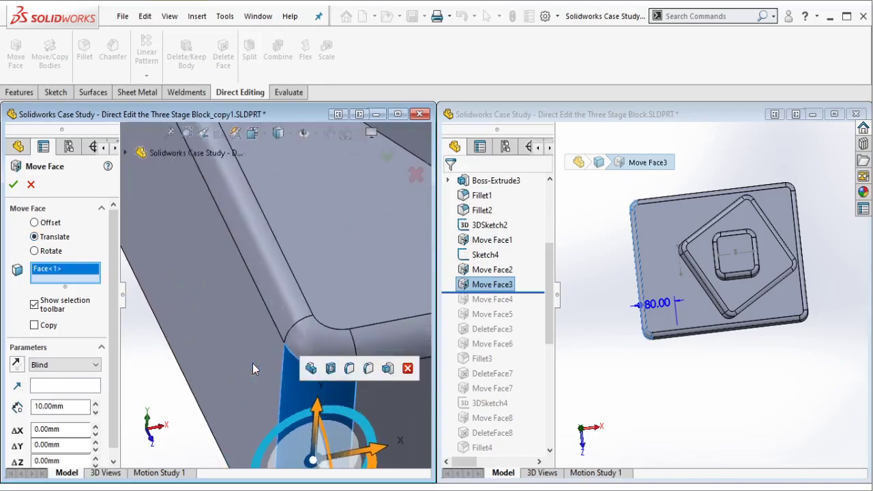
middle_click_drag(253, 314, 253, 230)
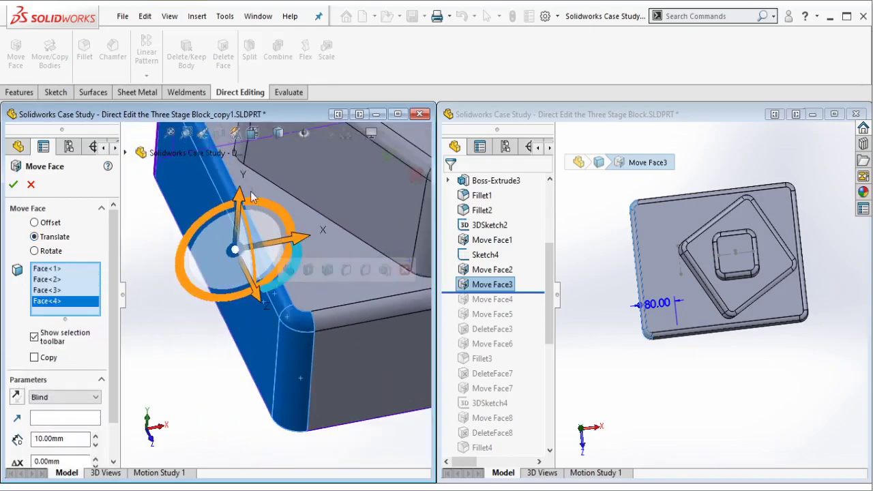
left_click(321, 388)
left_click(310, 416)
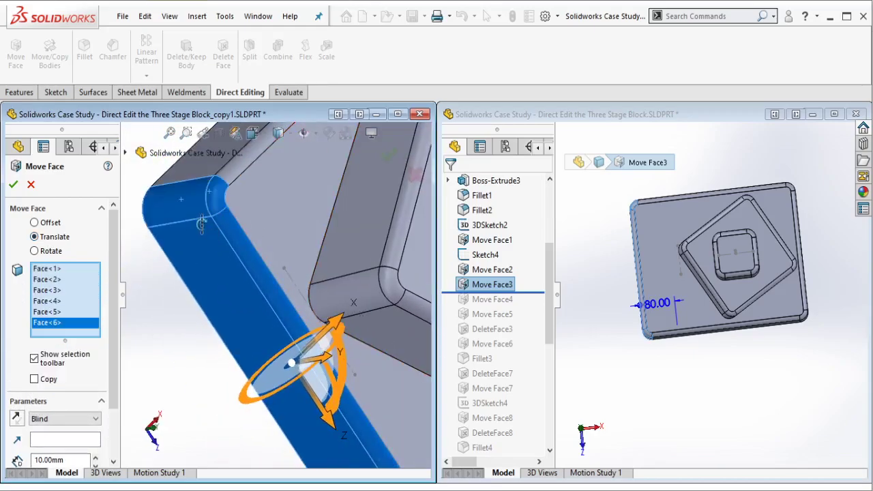
scroll(293, 348, "up", 5)
middle_click_drag(338, 274, 307, 300)
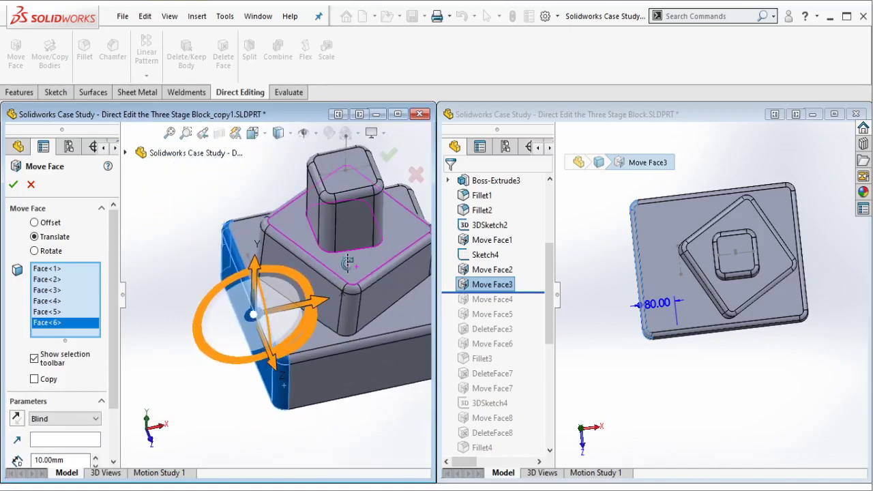
- Move the base faces -80 mm in X, accept, and roll the reference to Move Face4
mouse_move(306, 300)
left_mouse_down()
mouse_move(272, 313)
mouse_move(237, 305)
left_mouse_up()
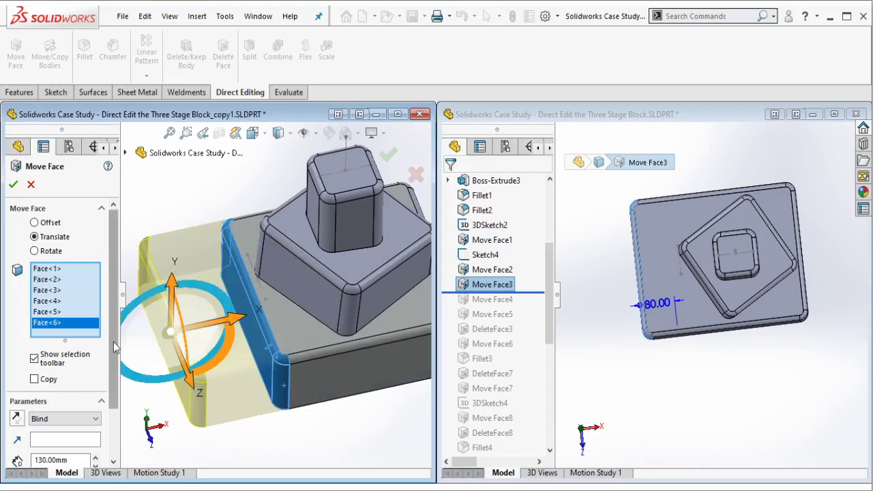
scroll(73, 437, "down", 3)
left_click(68, 420)
type("-80")
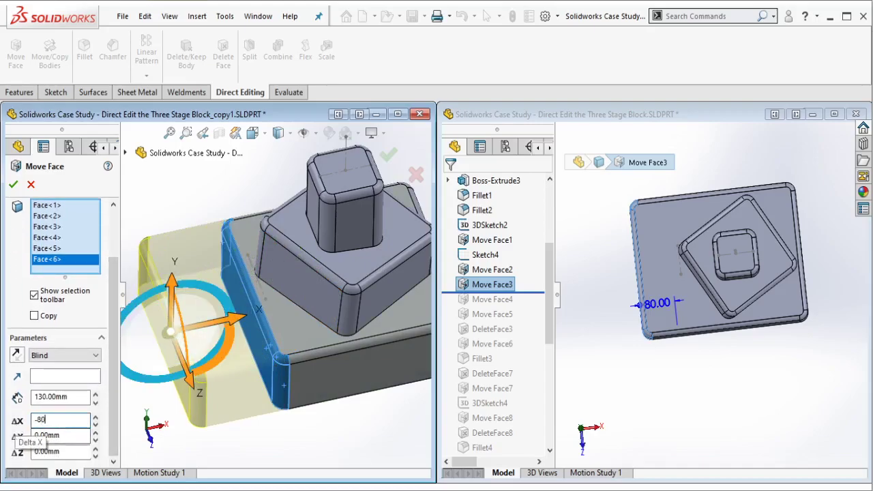
key("Return")
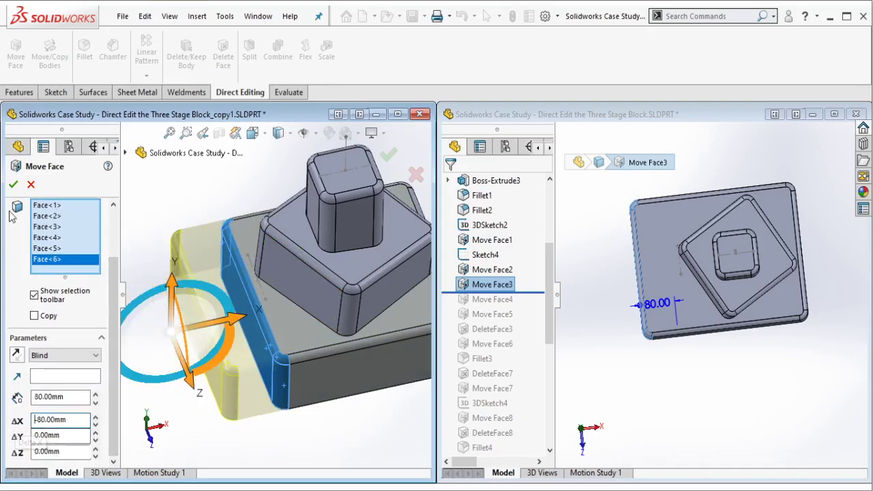
left_click(388, 155)
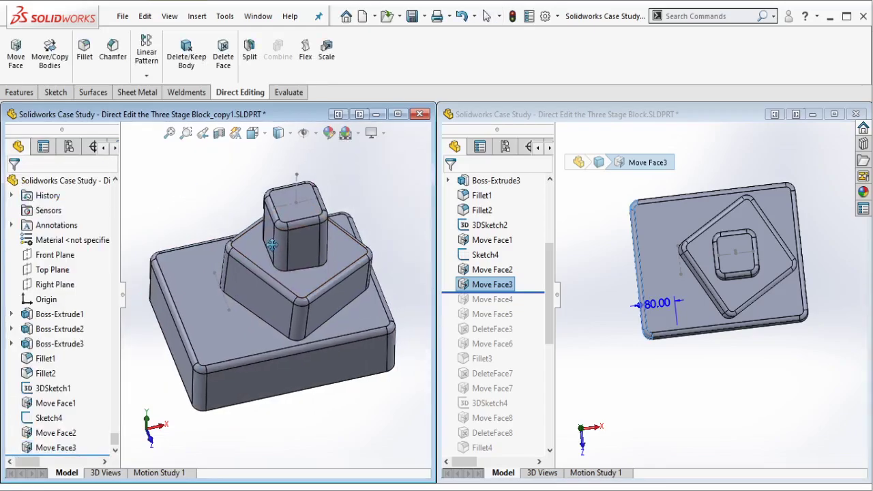
left_click_drag(535, 293, 510, 305)
- Review the reference's 15° Move Face4 tilt, close it, and orbit the copy toward its top block
left_click(510, 304)
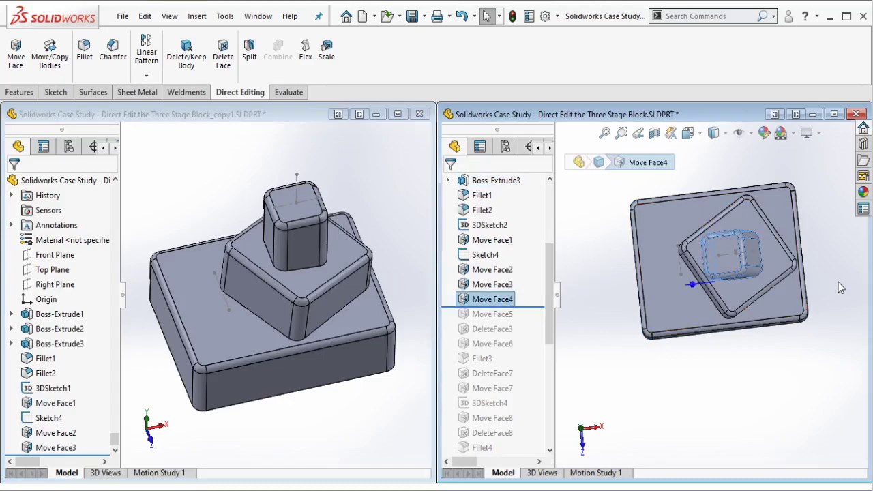
middle_click_drag(723, 328, 767, 254)
scroll(768, 248, "down", 2)
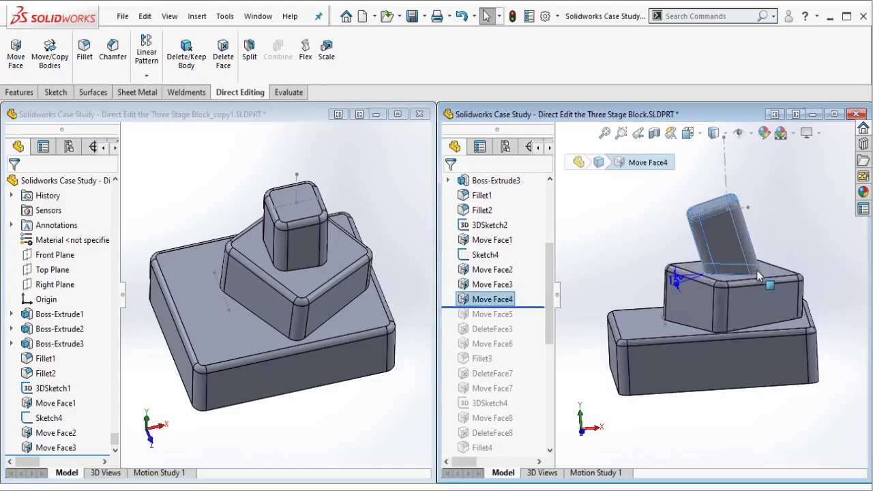
left_click(508, 300)
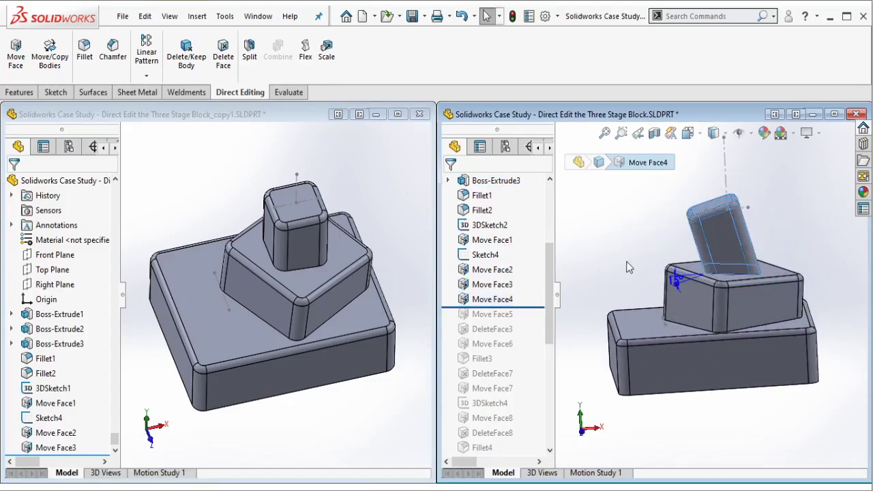
scroll(723, 259, "down", 3)
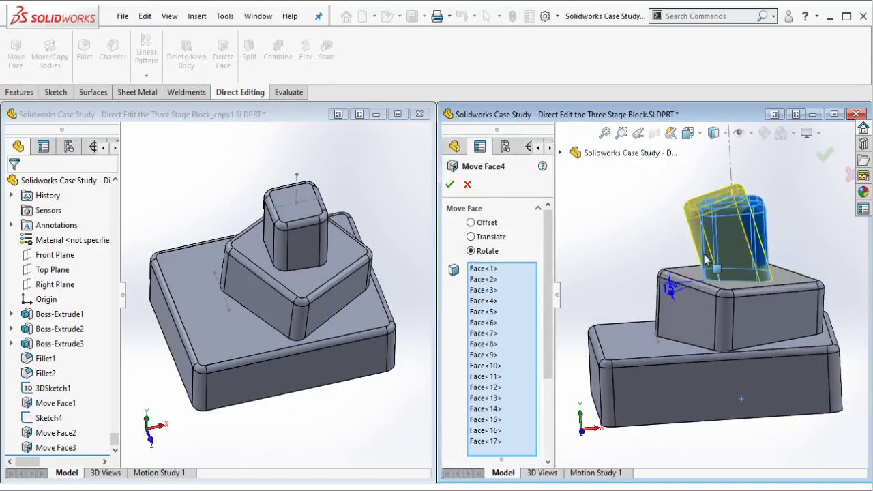
left_click_drag(551, 280, 542, 370)
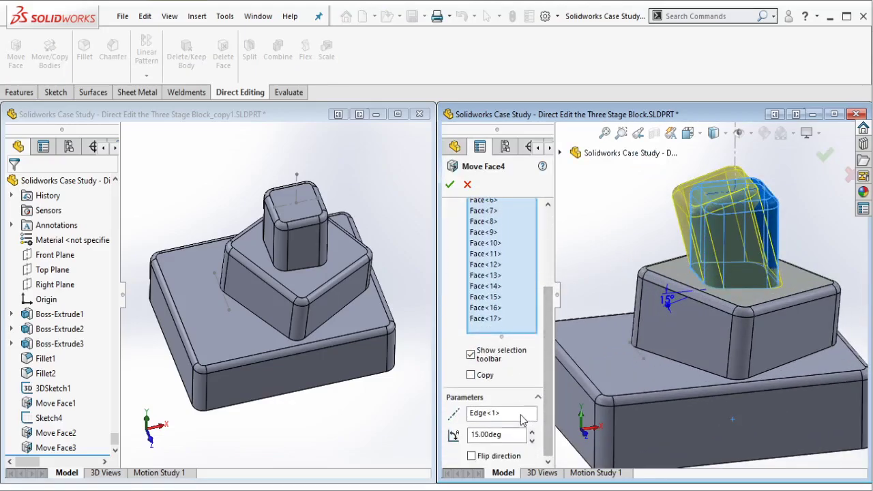
left_click(467, 185)
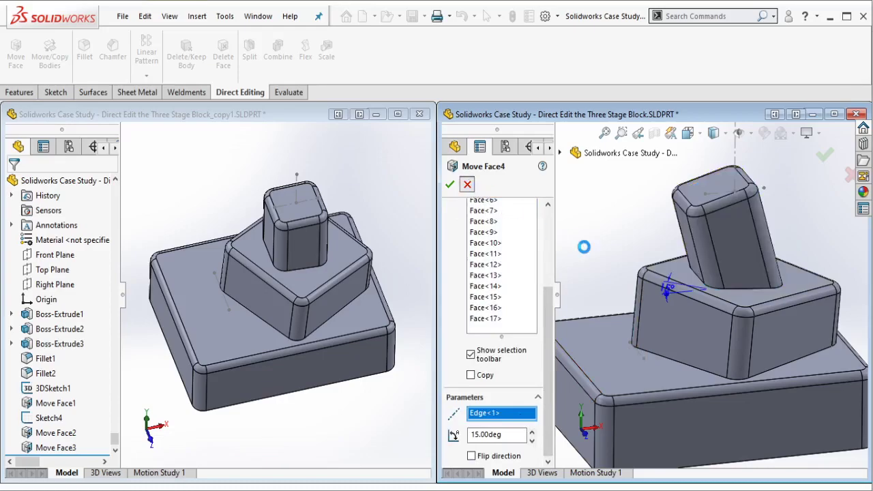
scroll(285, 261, "down", 3)
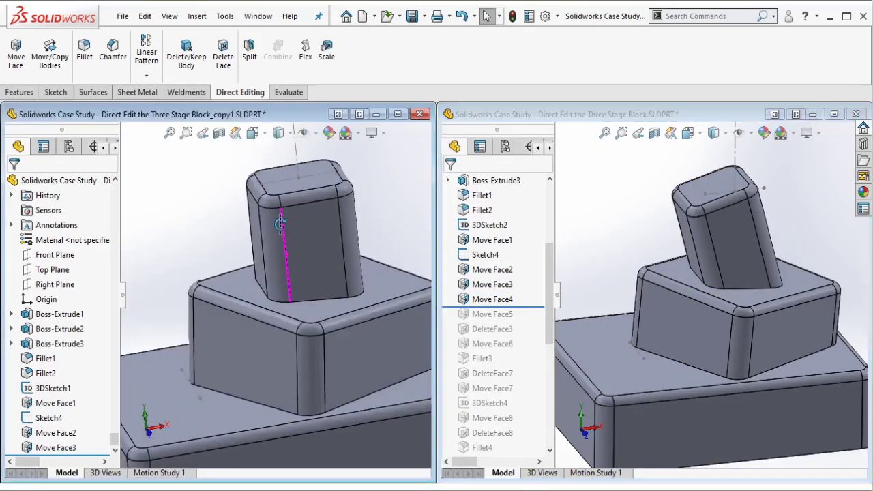
middle_click_drag(285, 261, 270, 249)
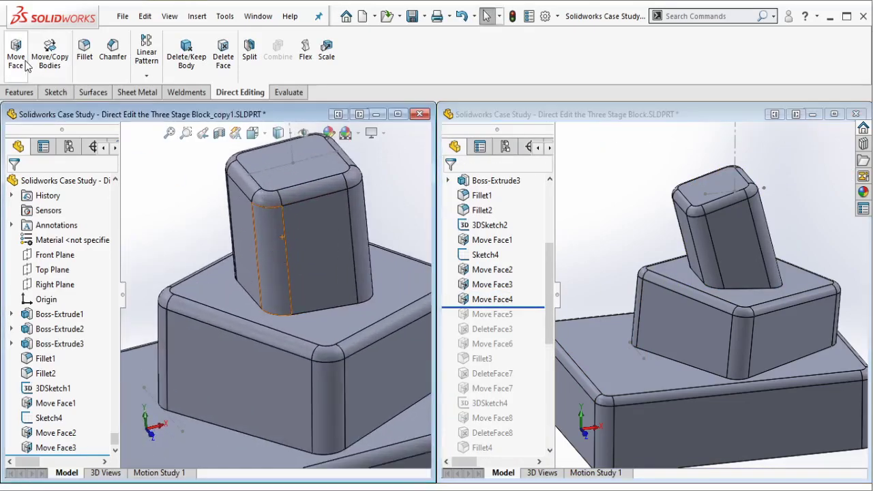
- Start a rotate Move Face on the copy with the top block's bottom edge as axis and its tangent faces
left_click(25, 63)
left_click(49, 254)
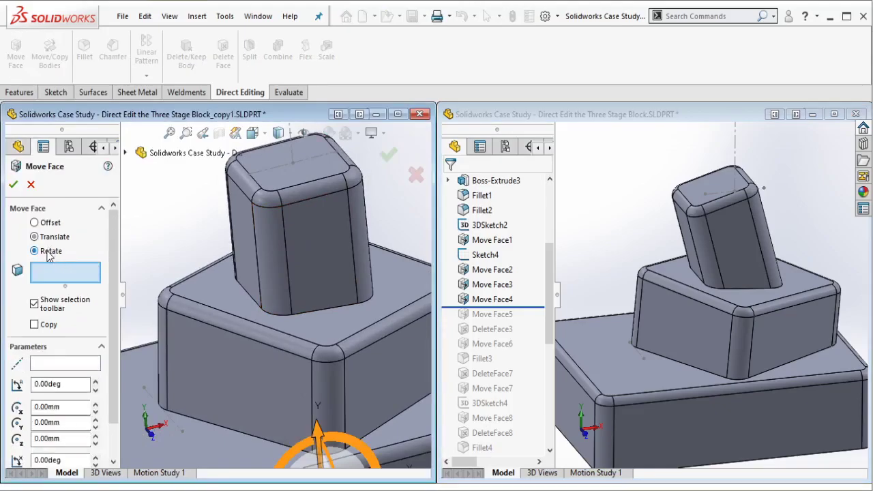
left_click(74, 366)
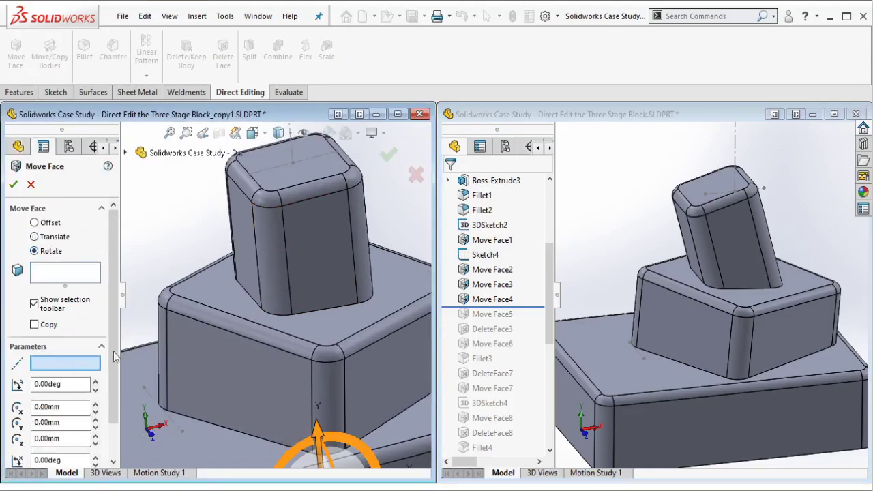
left_click(253, 307)
right_click(346, 257)
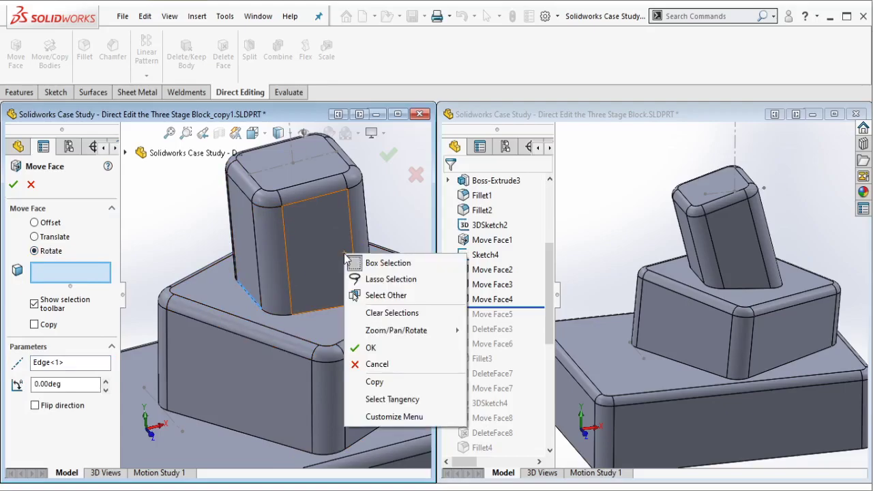
left_click(387, 399)
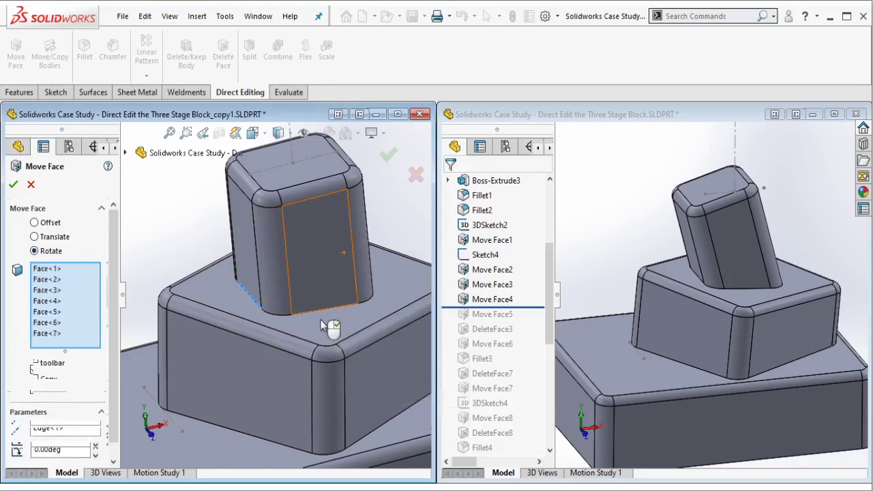
- Set the tilt angle to 15° and confirm the top block's rotation
scroll(111, 399, "down", 2)
scroll(111, 400, "down", 1)
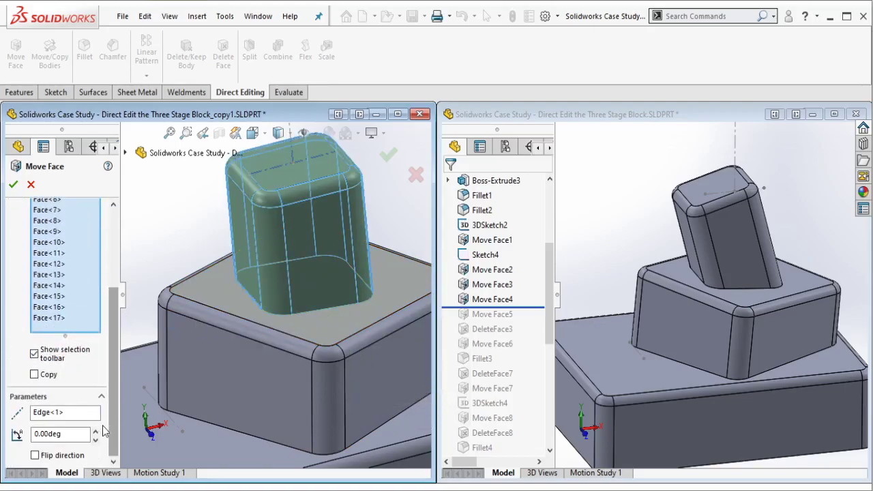
left_click(96, 430)
double_click(95, 429)
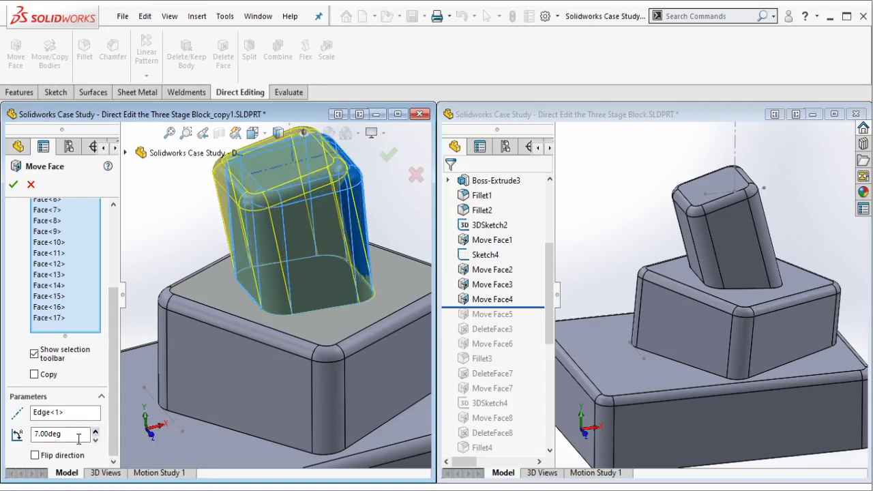
type("5")
key("Return")
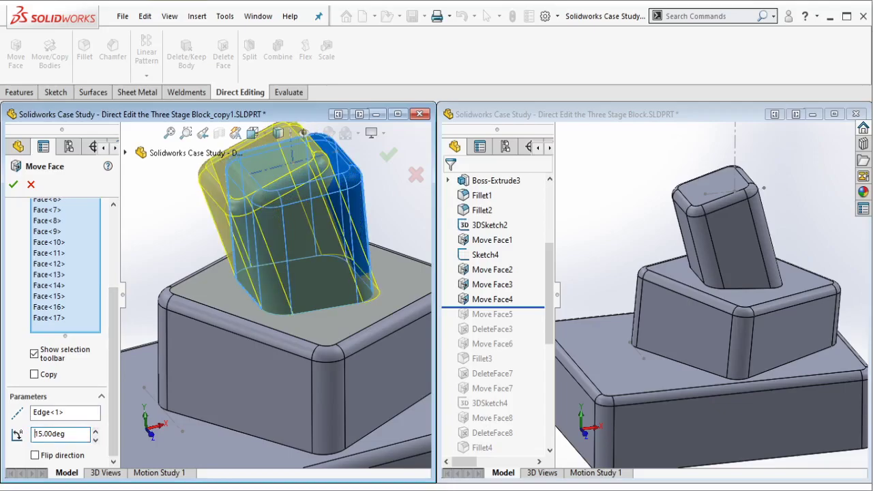
left_click(13, 184)
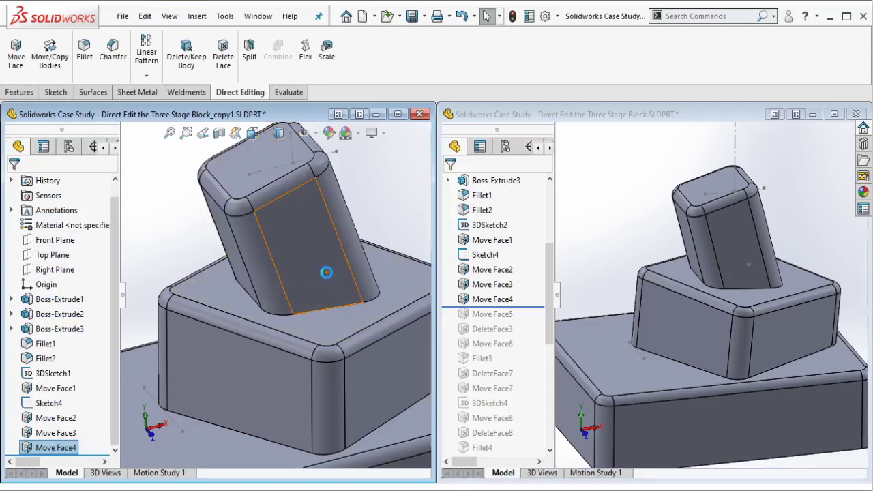
scroll(334, 300, "up", 3)
middle_click_drag(334, 300, 336, 307)
key("Escape")
- Inspect the reference's Move Face5 and orbit the copy to a matching view
scroll(701, 345, "up", 3)
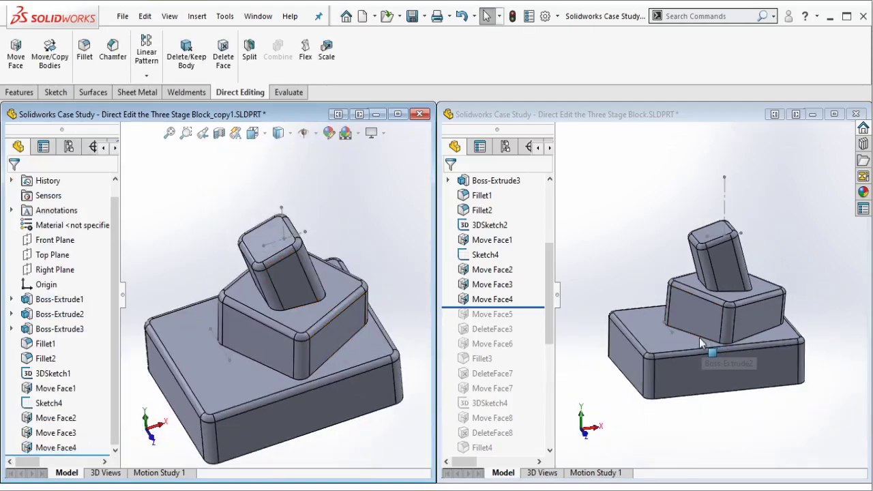
left_click(530, 308)
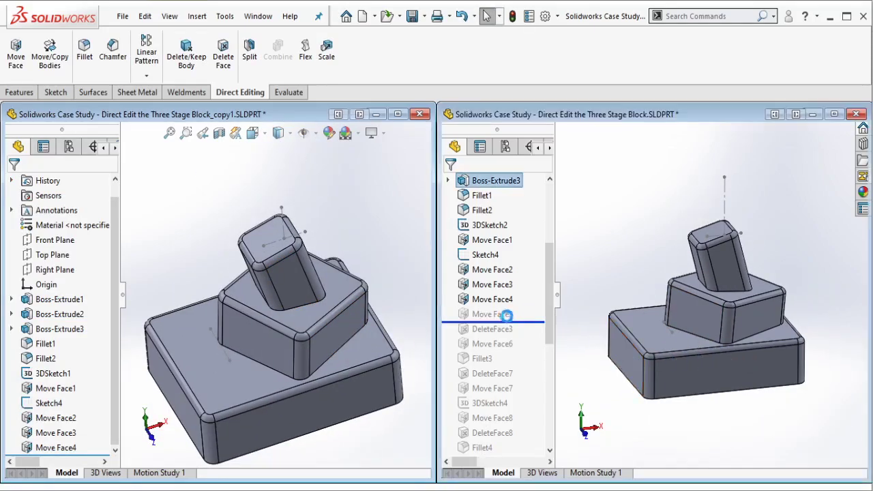
left_click(503, 315)
middle_click_drag(682, 320, 764, 343)
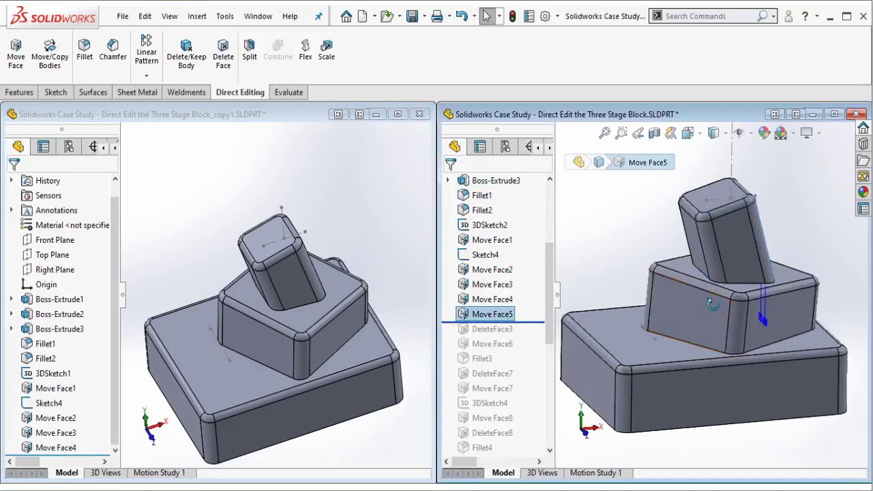
left_click(320, 326)
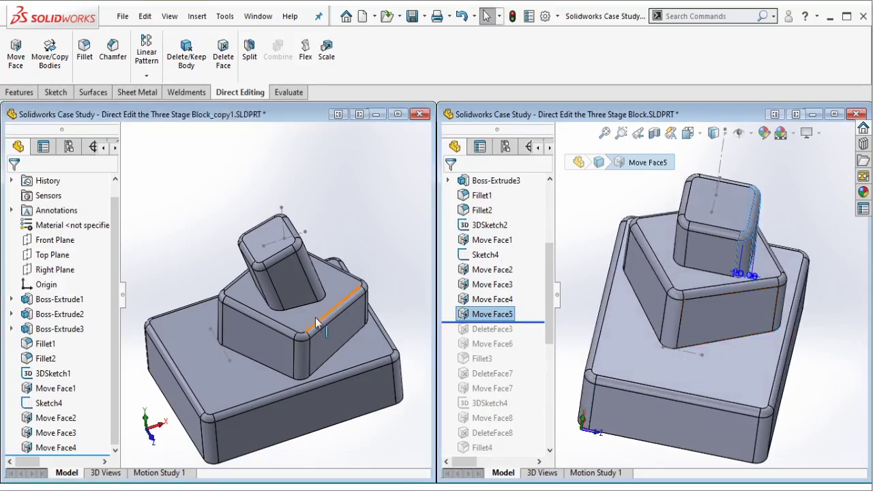
middle_click_drag(318, 322, 367, 311)
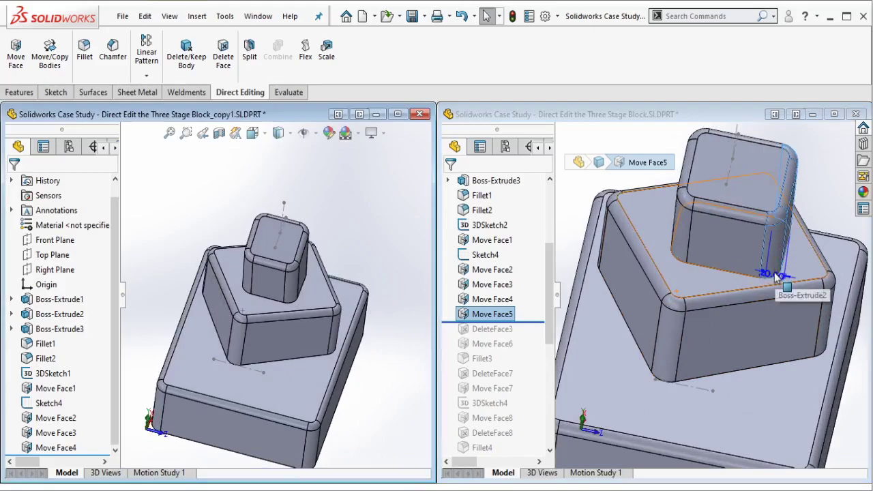
scroll(299, 269, "down", 3)
scroll(293, 276, "down", 3)
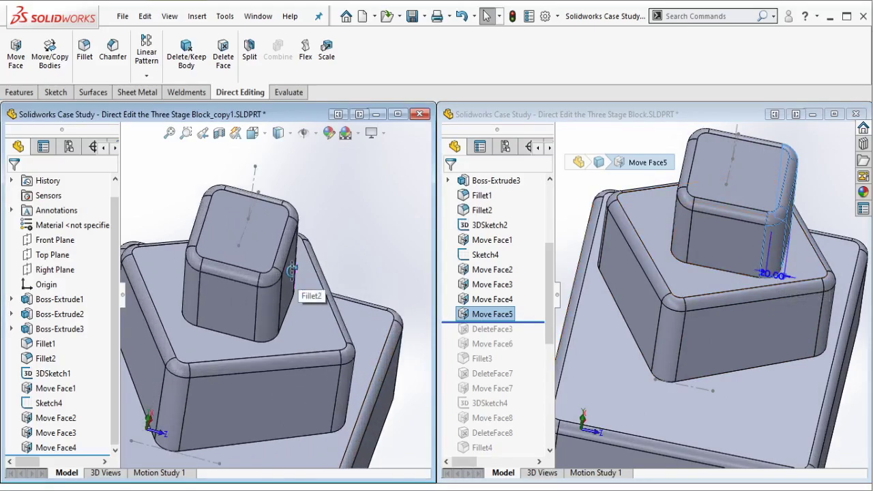
middle_click_drag(293, 277, 72, 131)
- Start a translate Move Face on the copy, selecting the top block's side, tangent and fillet faces
left_click(21, 60)
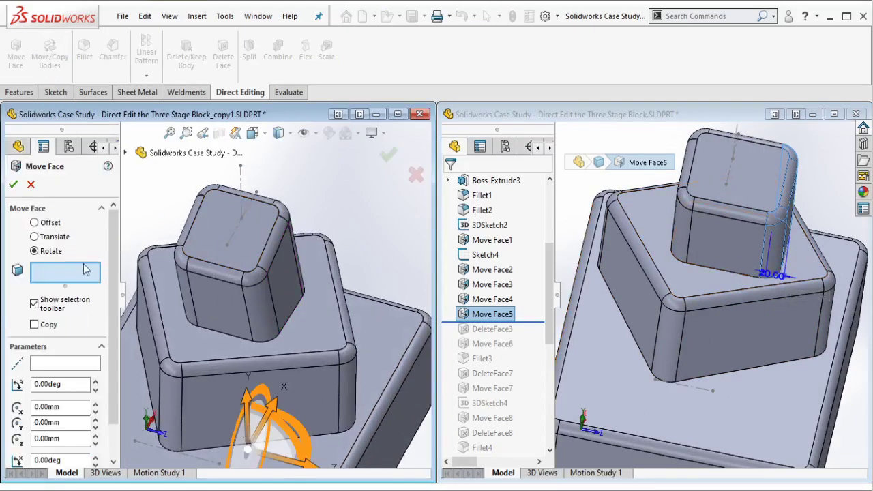
left_click(62, 236)
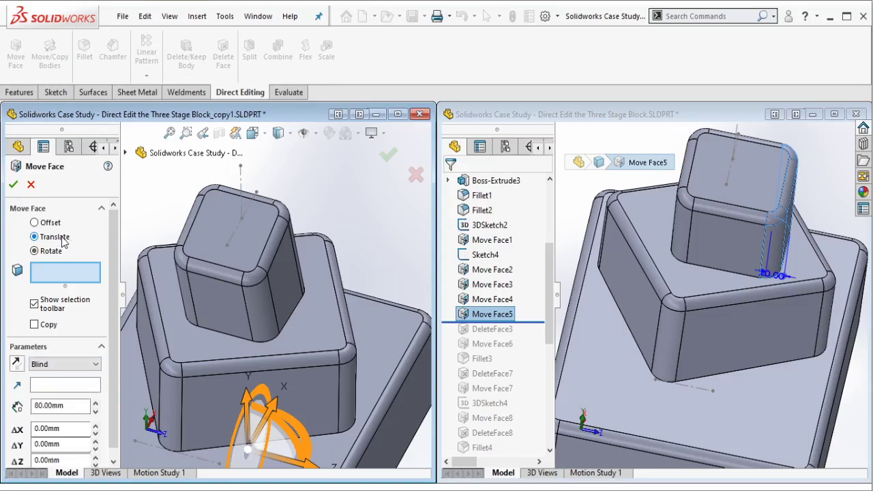
left_click(285, 275)
scroll(285, 276, "down", 3)
left_click(253, 245)
mouse_move(253, 246)
middle_mouse_down()
mouse_move(229, 281)
mouse_move(272, 182)
mouse_move(326, 256)
middle_mouse_up()
left_click(229, 282)
left_click(271, 182)
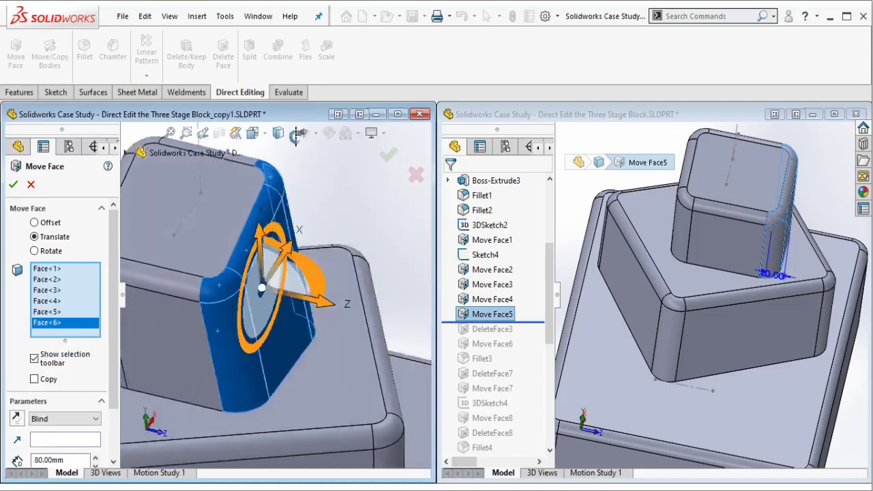
- Push the selected side faces about 20 mm outward along Z and confirm
left_click_drag(327, 313, 356, 312)
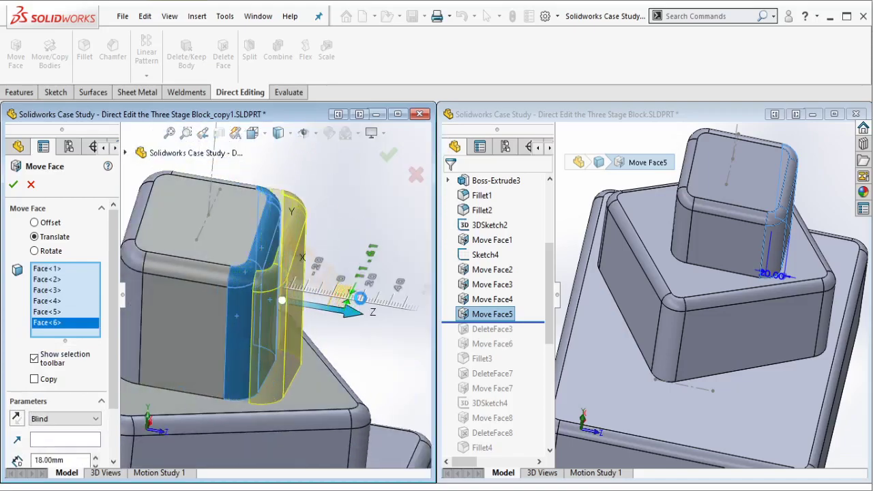
mouse_move(382, 262)
middle_mouse_down()
mouse_move(362, 330)
mouse_move(294, 359)
middle_mouse_up()
left_click(388, 156)
scroll(373, 248, "up", 3)
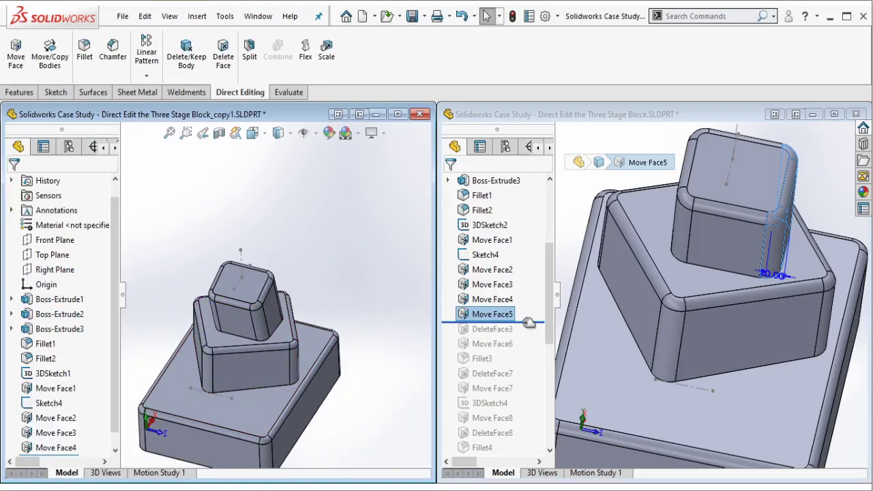
- Roll the reference to DeleteFace3 and inspect its removed fillets
left_click_drag(529, 323, 511, 336)
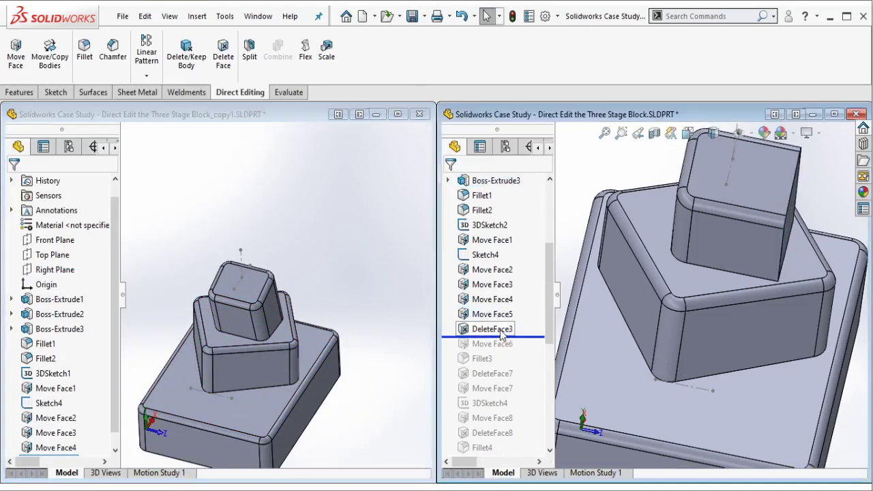
left_click(493, 329)
middle_click_drag(703, 218, 762, 279)
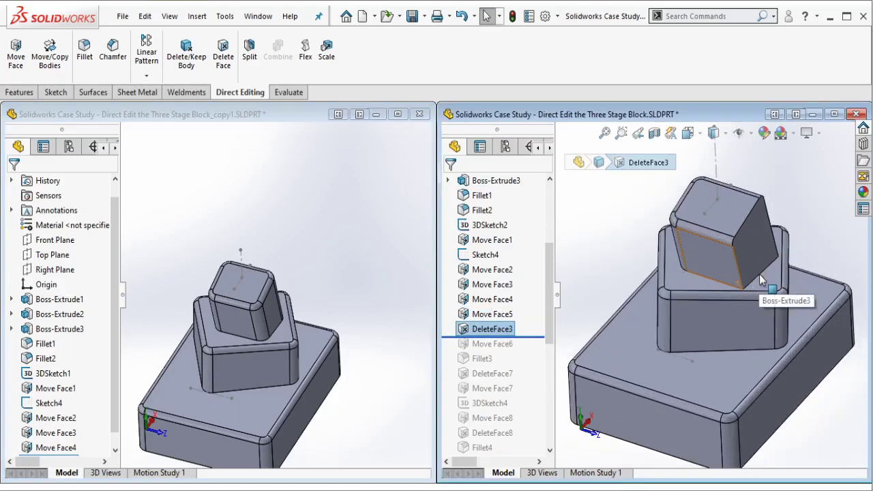
left_click(352, 330)
scroll(255, 323, "down", 4)
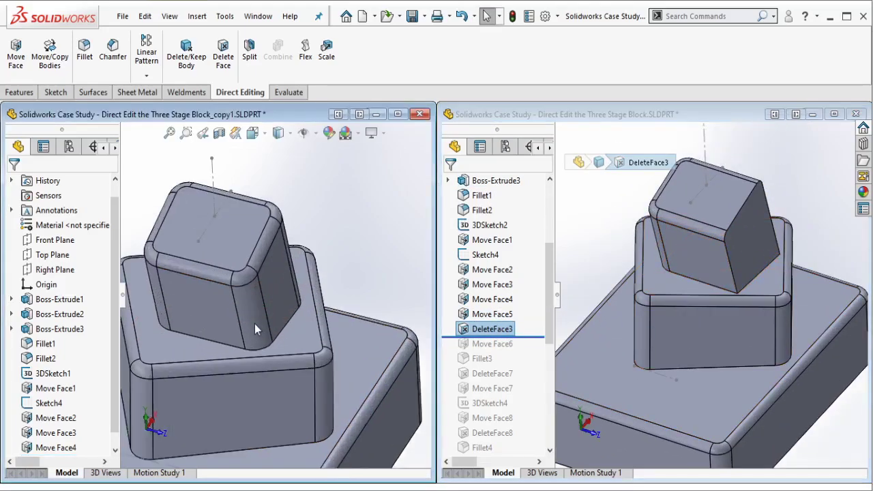
scroll(254, 324, "down", 3)
scroll(238, 302, "up", 2)
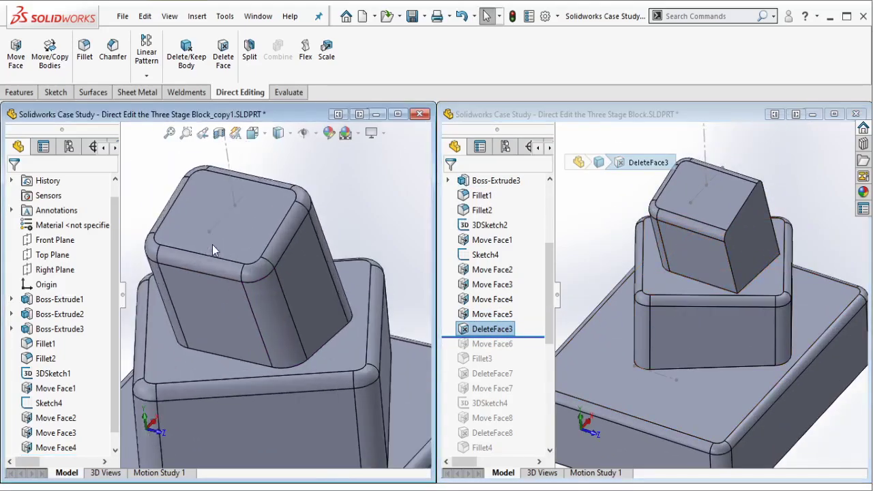
- Delete and patch the rounded corner and edge fillet faces around the copy's top block
left_click(225, 64)
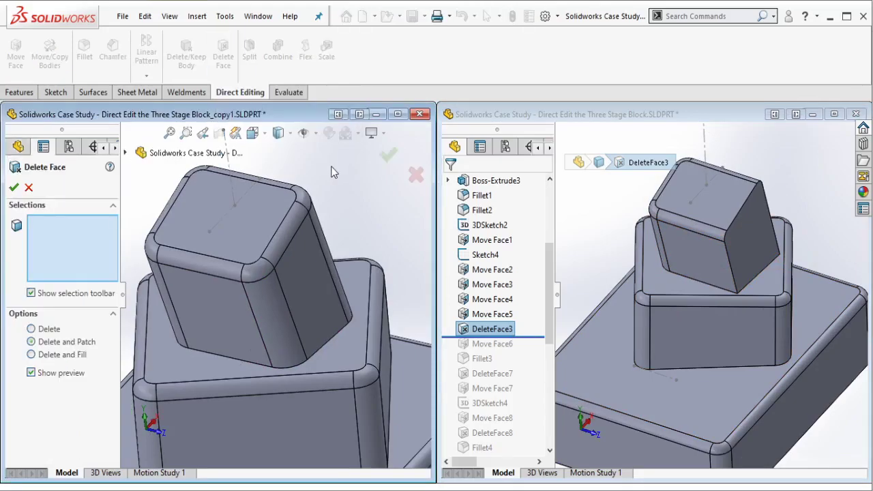
left_click(309, 283)
left_click(309, 279)
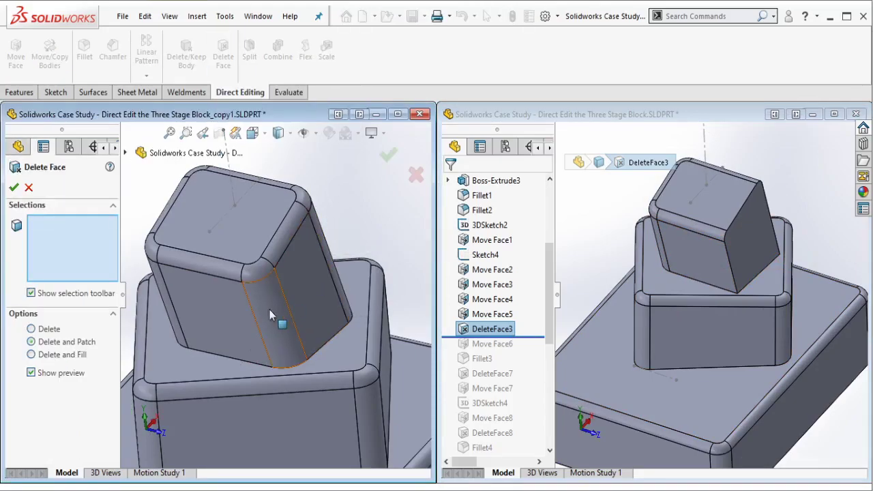
left_click(254, 266)
left_click(273, 317)
middle_click_drag(280, 300, 336, 228)
left_click(336, 228)
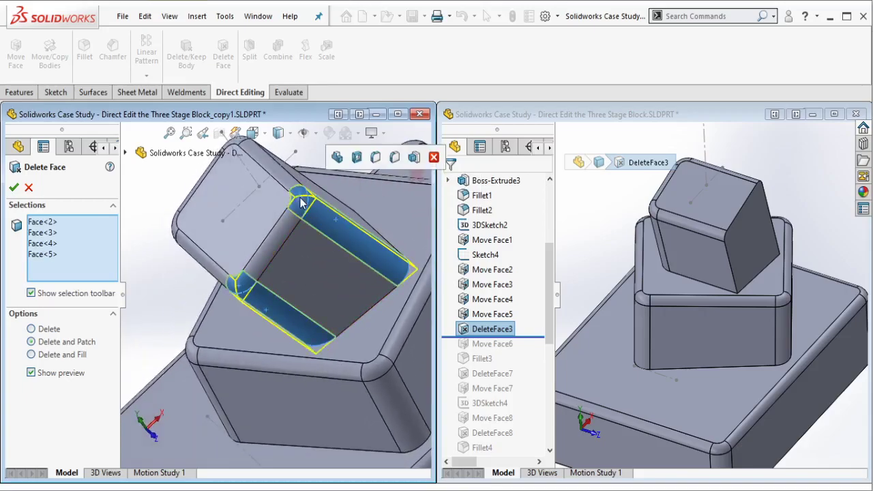
left_click(304, 198)
left_click(402, 269)
mouse_move(286, 273)
middle_mouse_down()
mouse_move(317, 235)
mouse_move(319, 246)
middle_mouse_up()
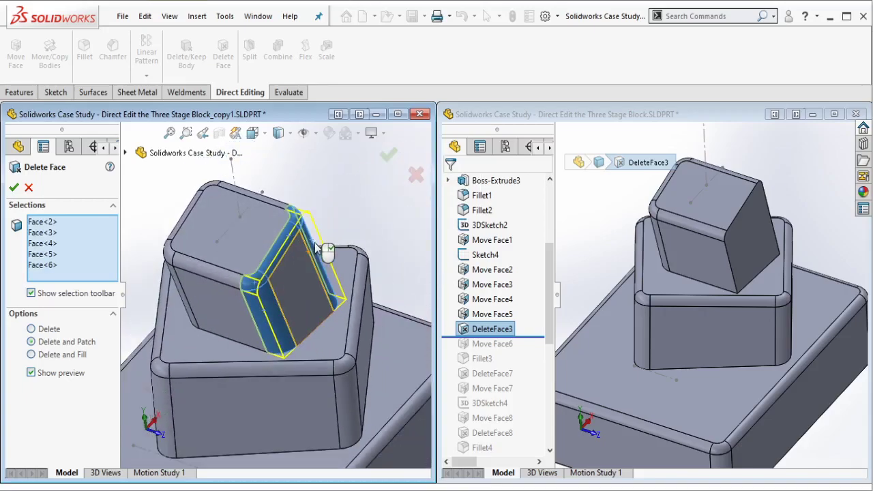
middle_click_drag(385, 214, 320, 329)
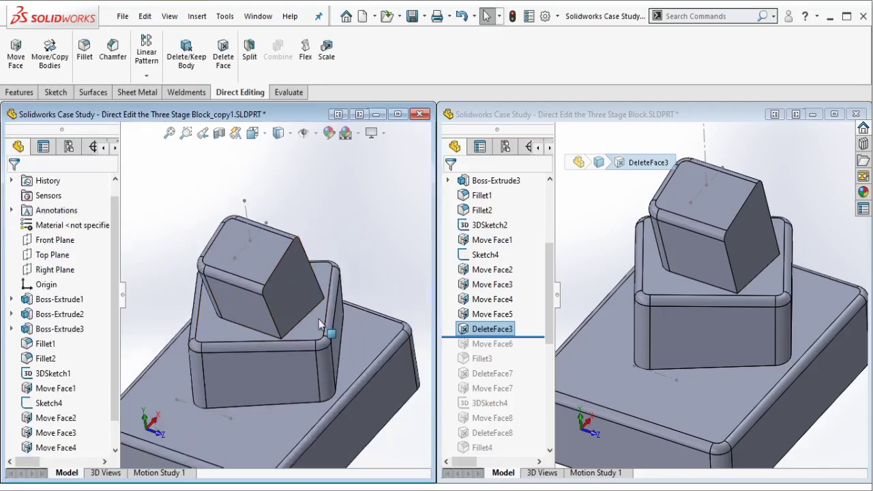
- Roll the reference to Move Face6 and read its 15° rotation angle
left_click(523, 341)
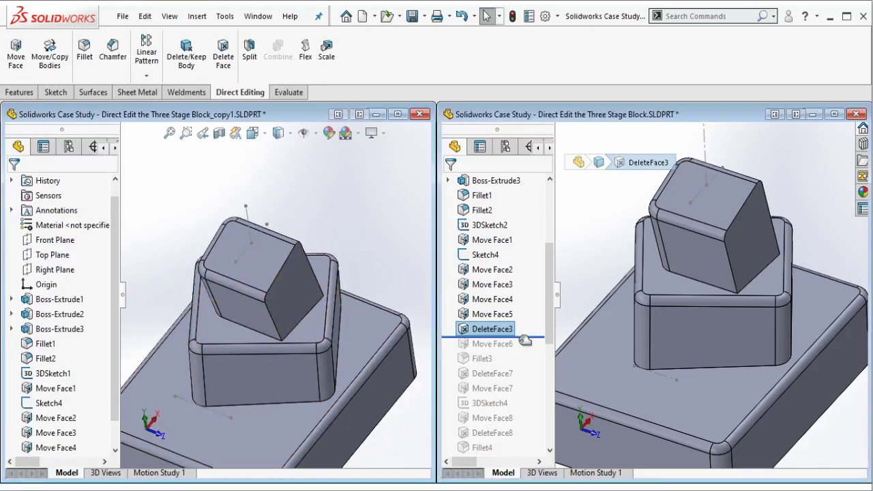
left_click_drag(507, 349, 507, 347)
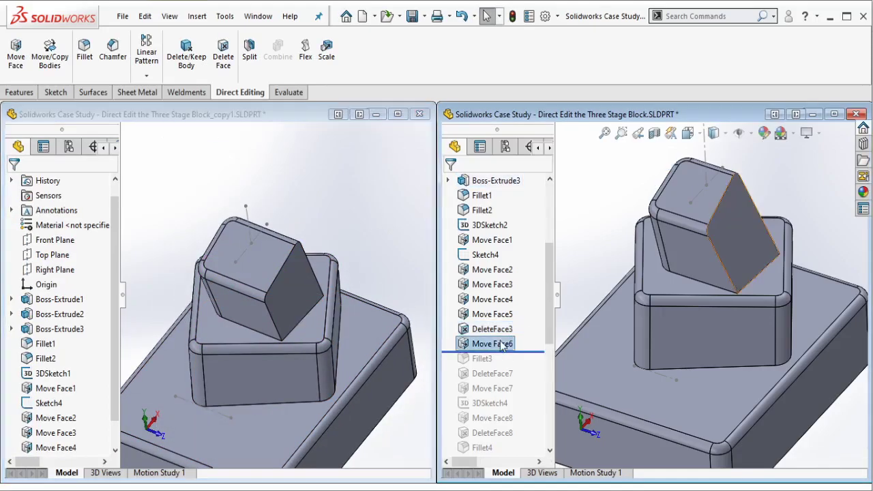
double_click(502, 345)
middle_click_drag(750, 293, 714, 271)
scroll(714, 271, "down", 3)
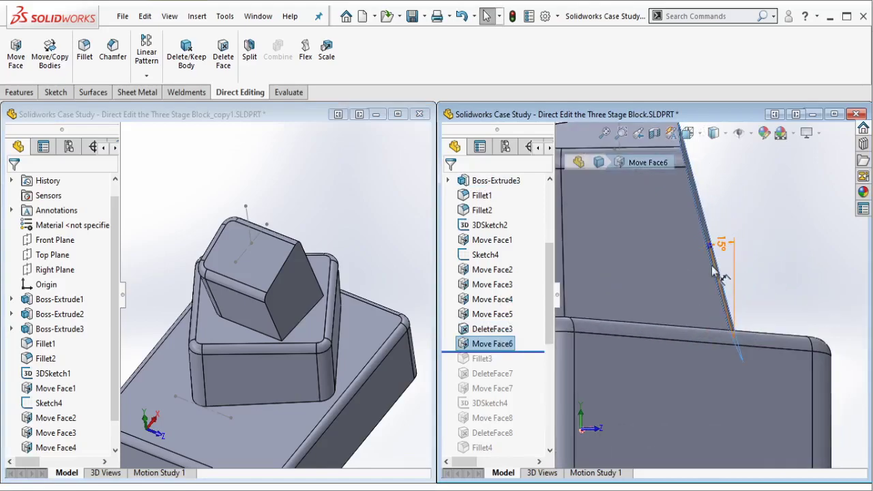
- Rotate the copy's top-block right face 15° about its bottom edge, with direction flipped
middle_click_drag(368, 293, 273, 320)
scroll(232, 334, "down", 3)
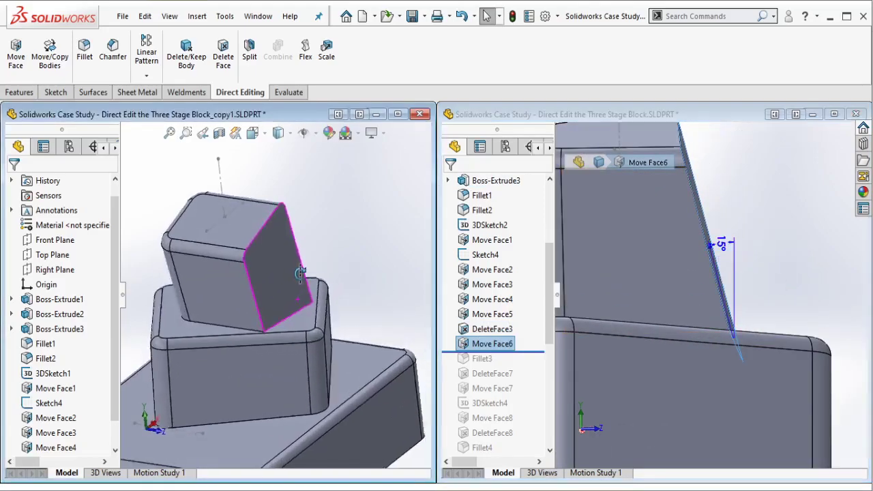
scroll(231, 334, "down", 2)
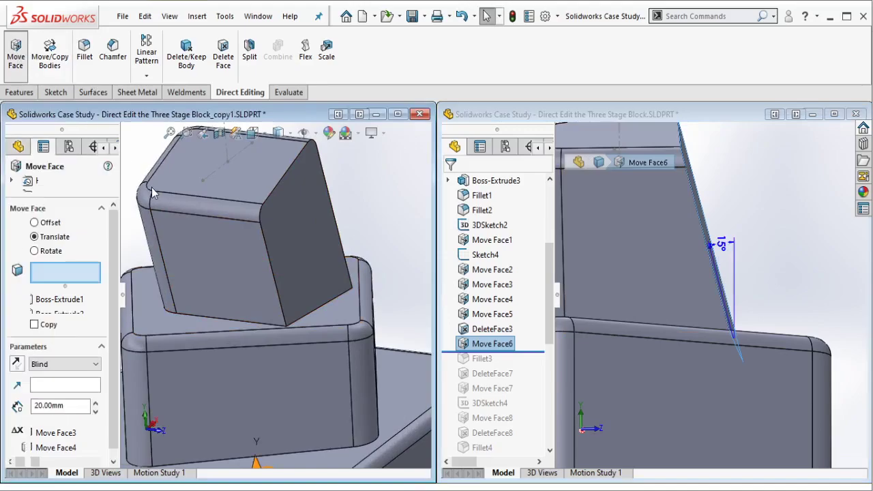
left_click(49, 252)
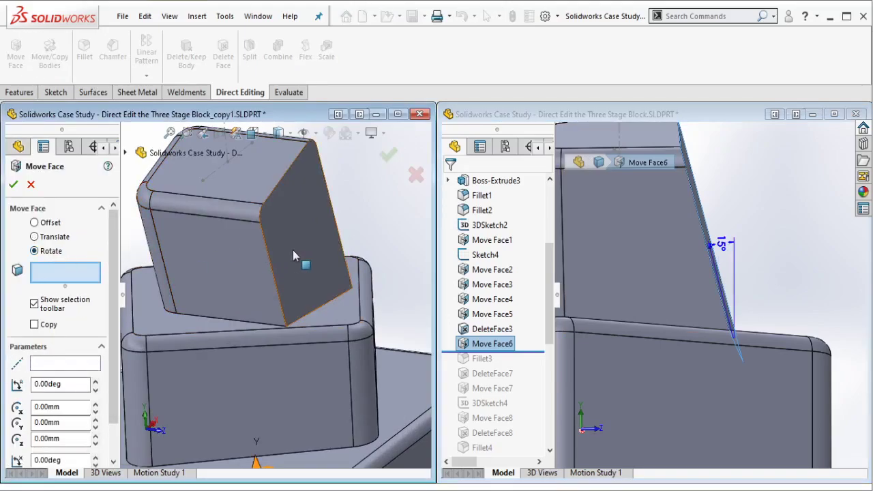
left_click(66, 367)
left_click(332, 307)
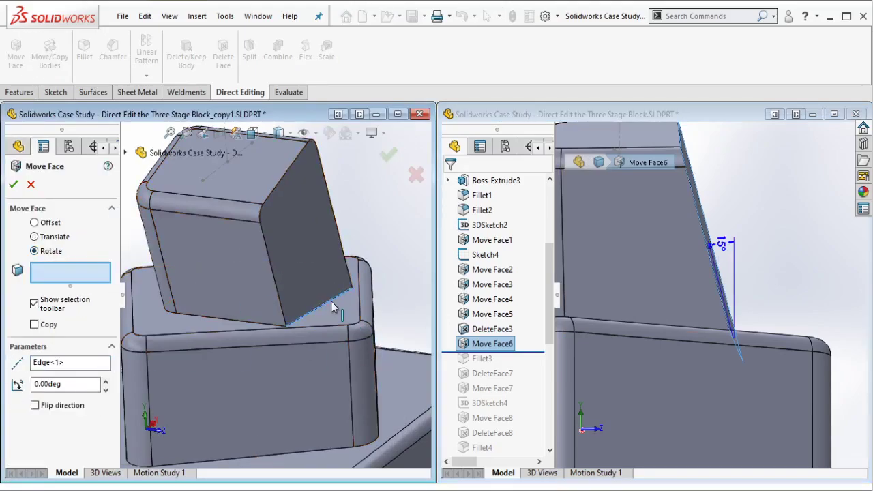
left_click(325, 286)
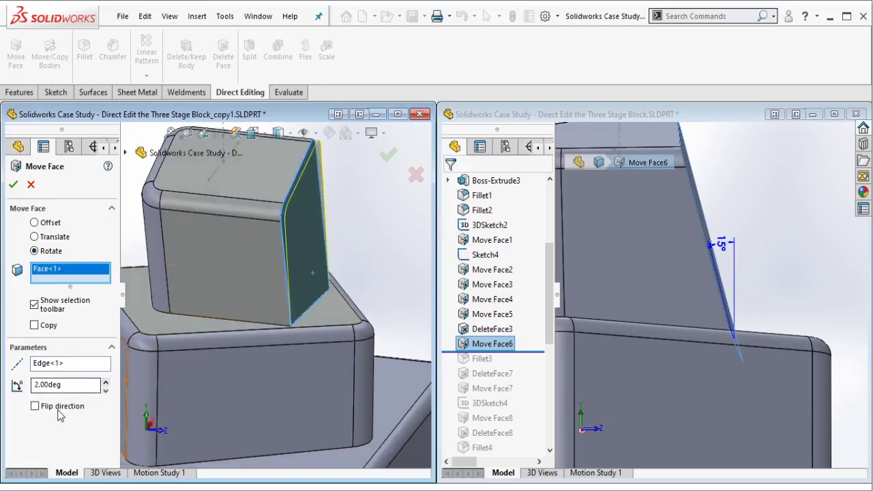
left_click(59, 408)
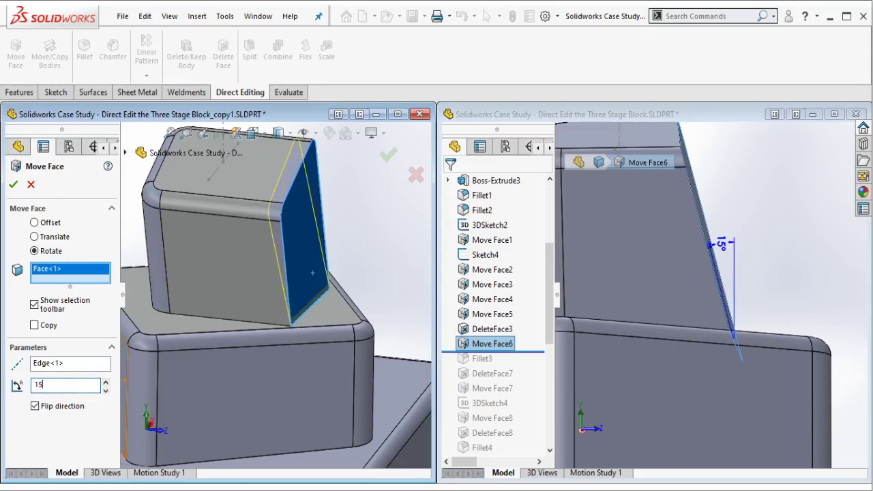
left_click(13, 184)
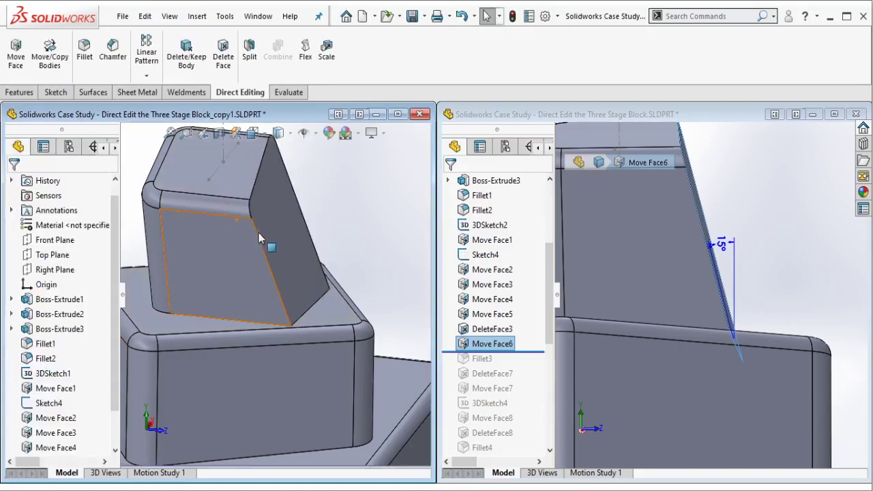
scroll(395, 278, "up", 5)
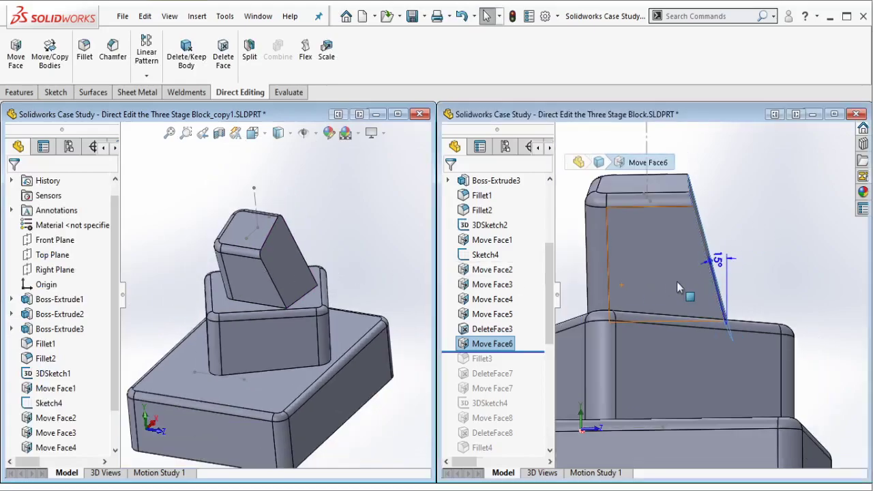
- Check the reference Fillet3's 15 mm radius and close it unchanged
scroll(674, 284, "up", 3)
scroll(671, 309, "up", 3)
middle_click_drag(671, 308, 637, 344)
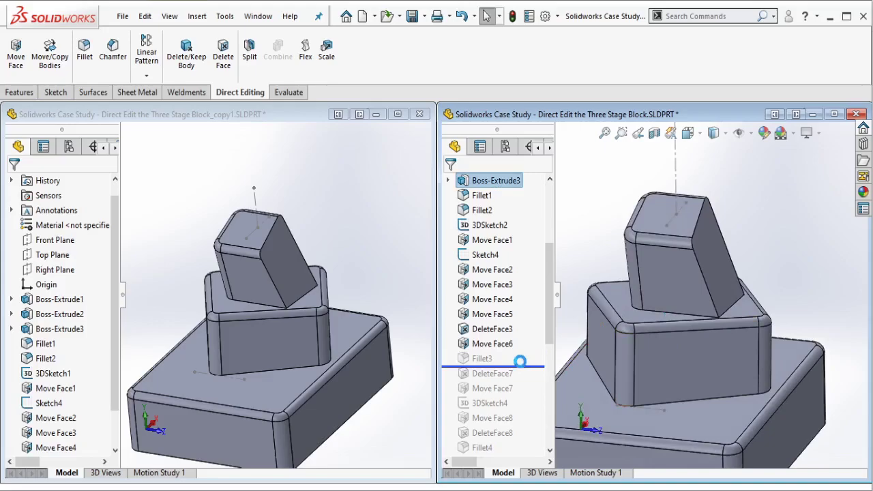
left_click(480, 359)
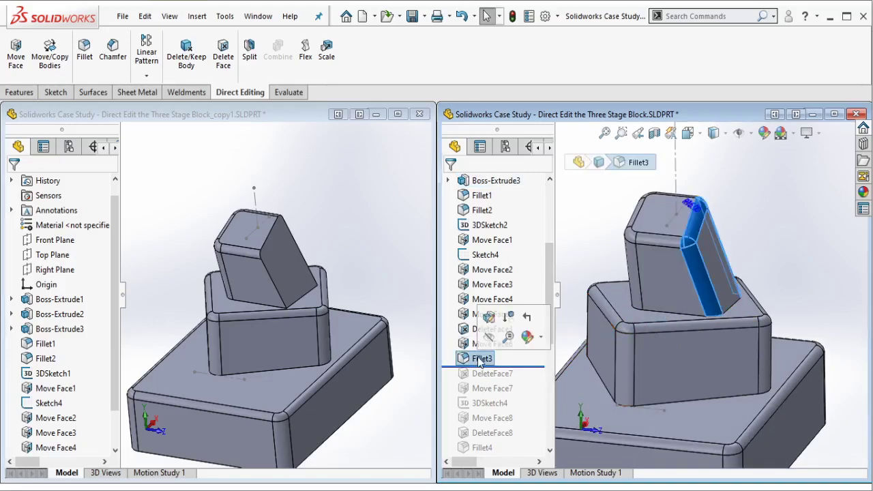
left_click(489, 317)
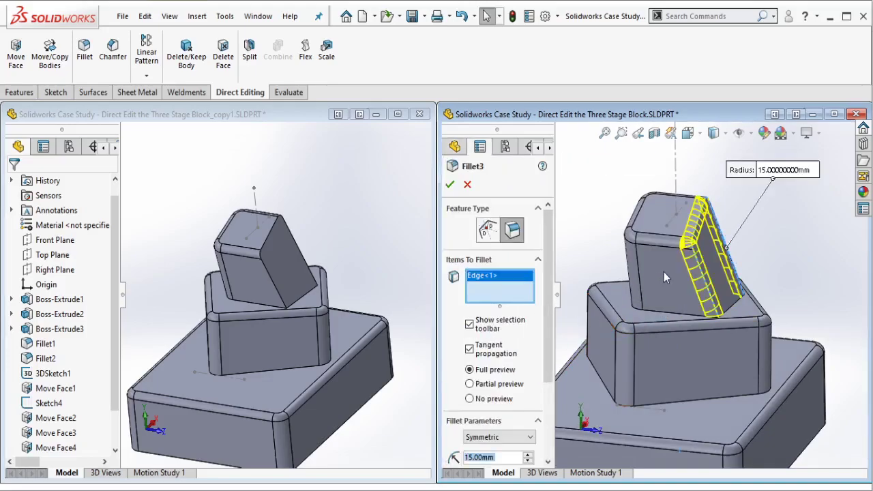
left_click(467, 184)
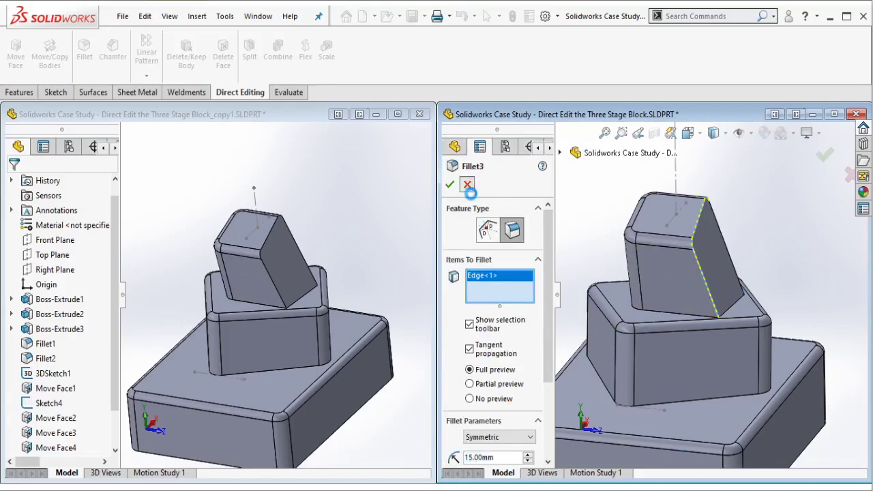
- Fillet the copy's edge beside the slanted face with a 15 mm radius
left_click(364, 221)
scroll(259, 217, "down", 1)
scroll(251, 212, "down", 1)
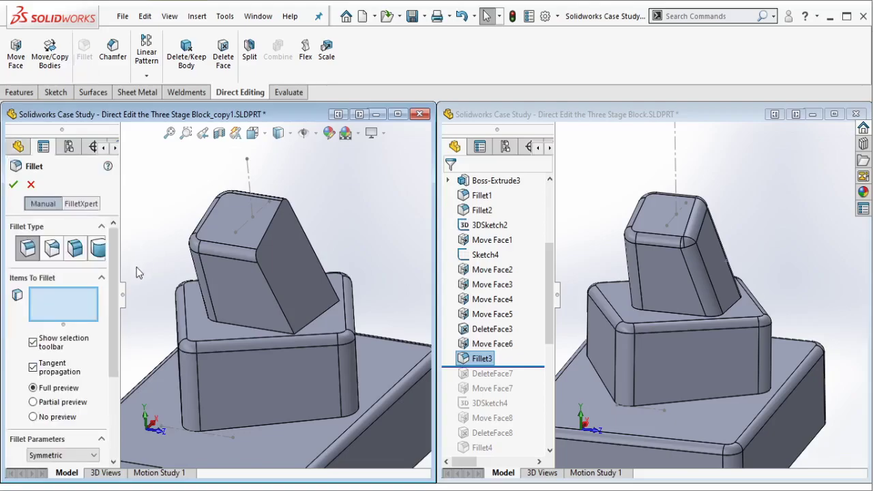
scroll(109, 304, "down", 3)
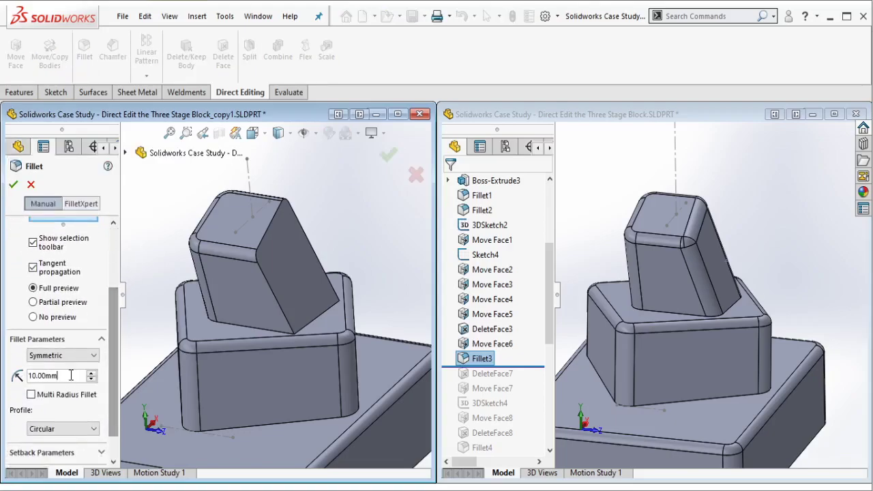
type("15")
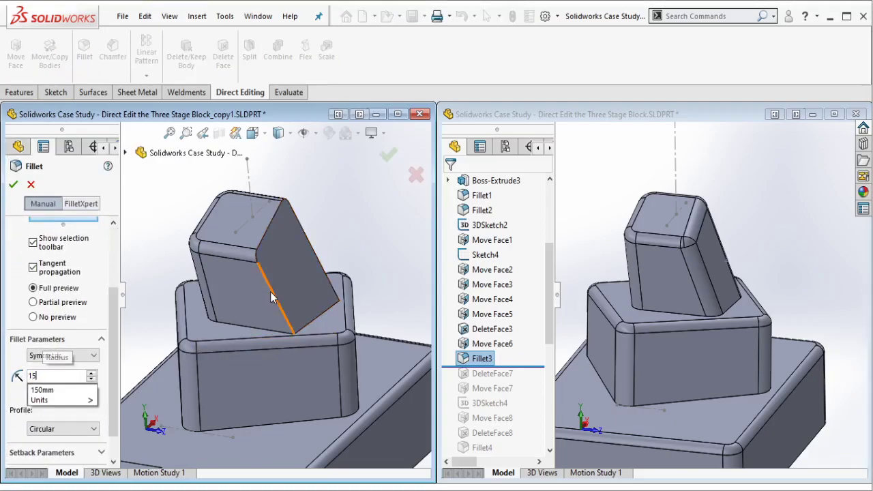
left_click(270, 297)
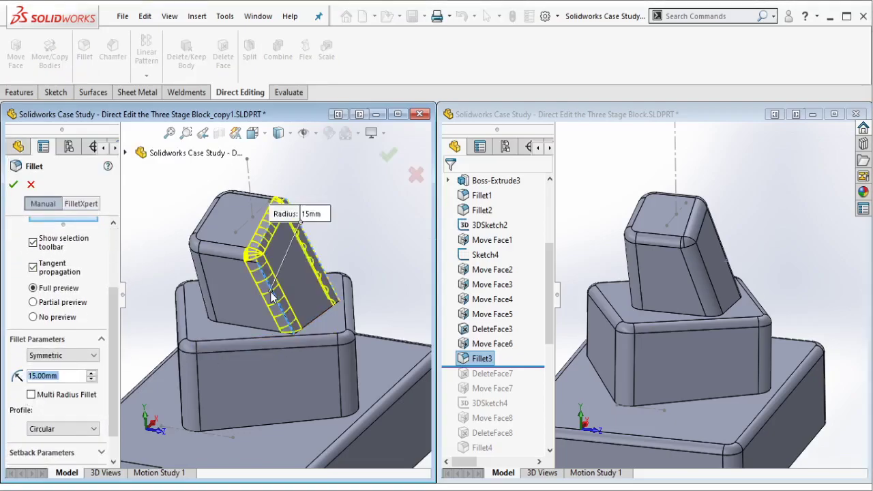
left_click(387, 163)
scroll(518, 369, "down", 2)
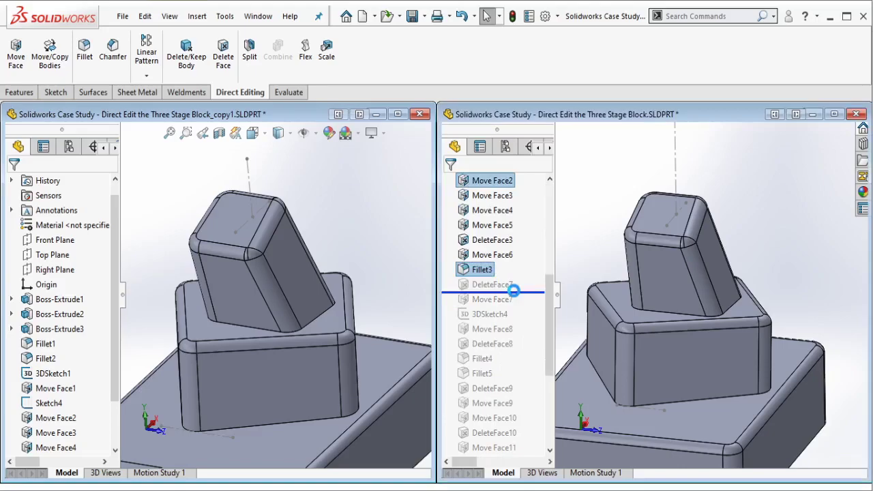
- Roll the reference to DeleteFace7 and review its removed faces without changes
left_click_drag(529, 277, 515, 293)
left_click(507, 289)
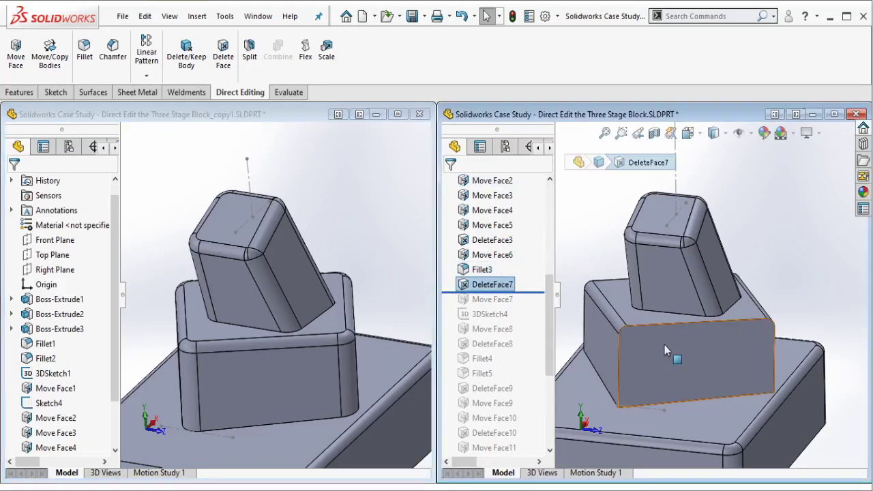
mouse_move(664, 345)
middle_mouse_down()
mouse_move(692, 377)
mouse_move(673, 310)
mouse_move(647, 300)
middle_mouse_up()
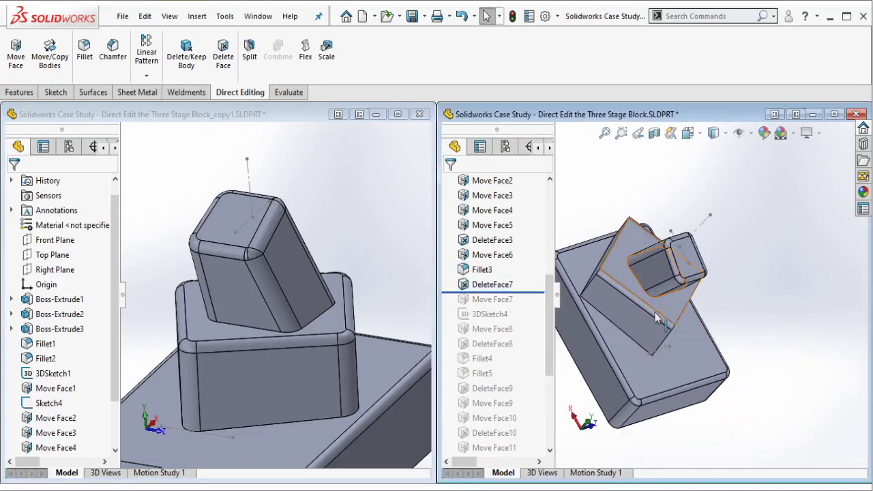
left_click(501, 285)
left_click(504, 242)
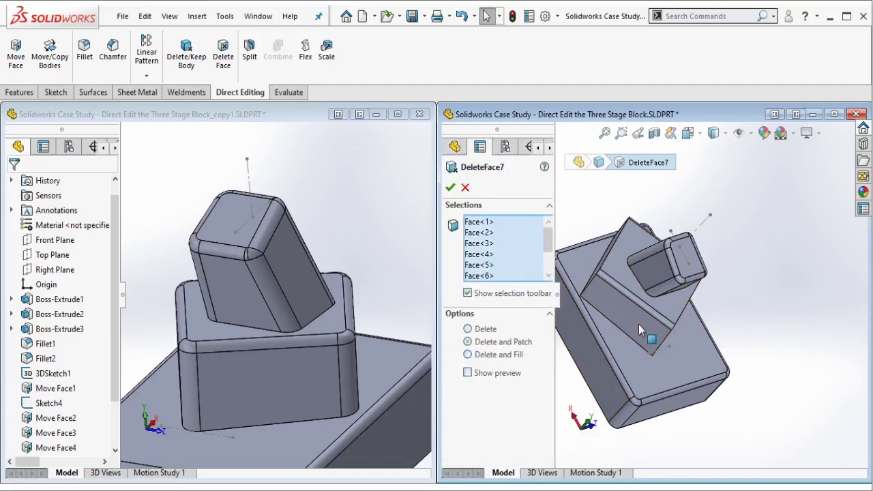
mouse_move(638, 323)
middle_mouse_down()
mouse_move(591, 329)
mouse_move(610, 322)
middle_mouse_up()
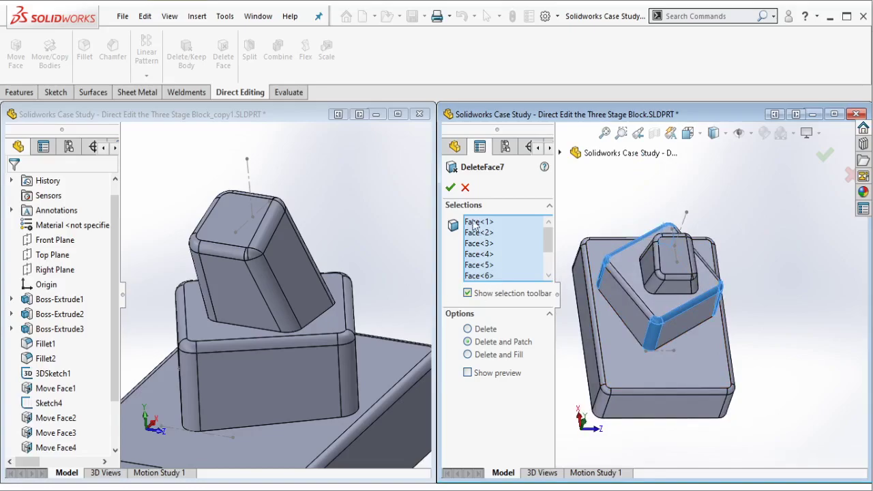
key("Return")
- Start Delete Face on the copy and select three middle-block fillet faces
middle_click_drag(367, 320, 264, 332)
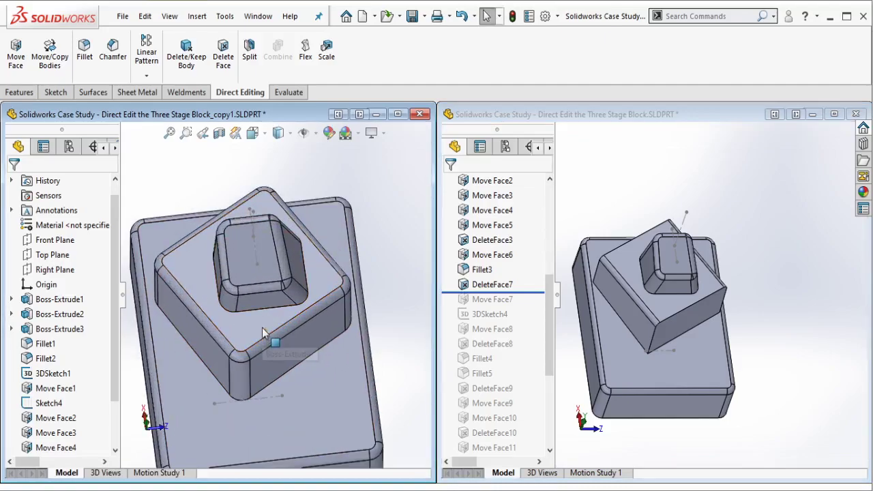
left_click(223, 53)
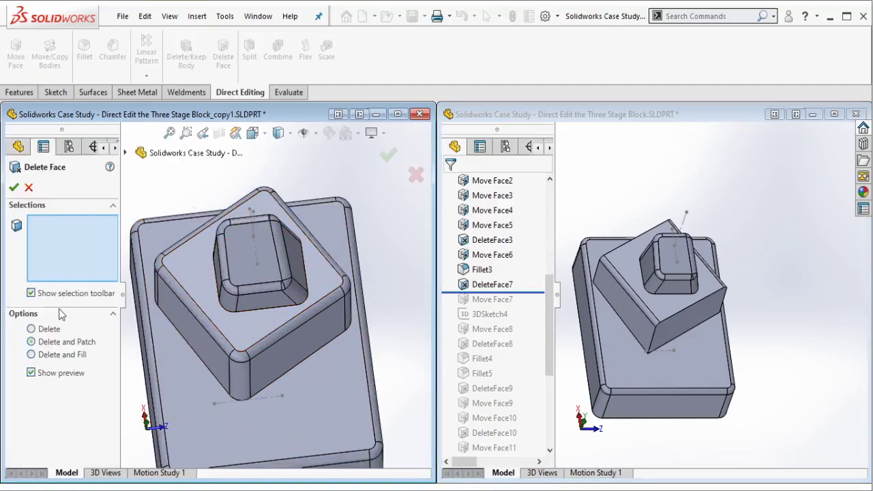
left_click(246, 383)
left_click(250, 359)
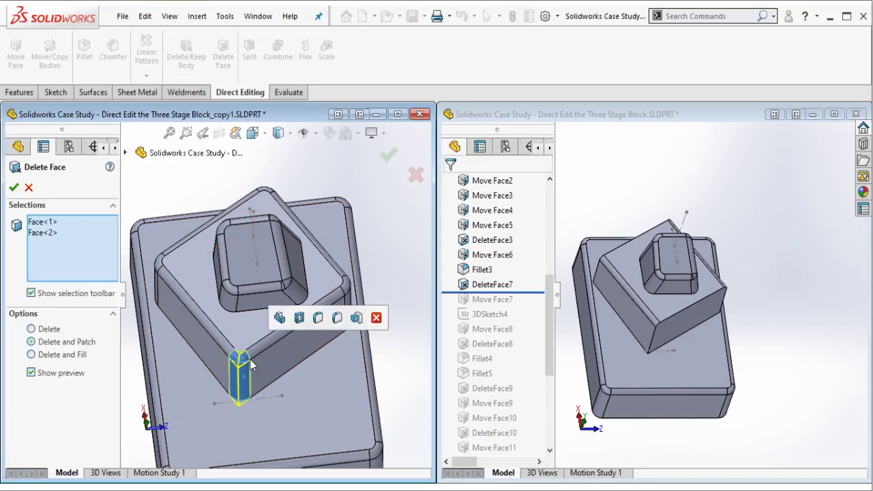
scroll(250, 360, "down", 3)
left_click(256, 341)
scroll(256, 341, "down", 2)
mouse_move(250, 338)
middle_mouse_down()
mouse_move(385, 272)
mouse_move(392, 345)
middle_mouse_up()
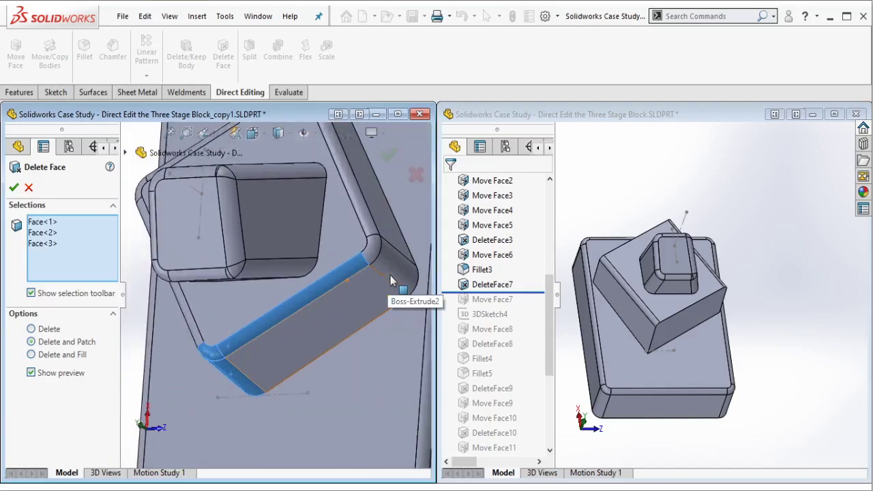
- Add the remaining middle-block fillet faces, then roll the reference past Move Face7
left_click(403, 273)
left_click(380, 256)
scroll(380, 256, "up", 3)
mouse_move(379, 256)
middle_mouse_down()
mouse_move(275, 217)
mouse_move(154, 271)
mouse_move(160, 254)
mouse_move(217, 290)
mouse_move(228, 183)
middle_mouse_up()
left_click(275, 216)
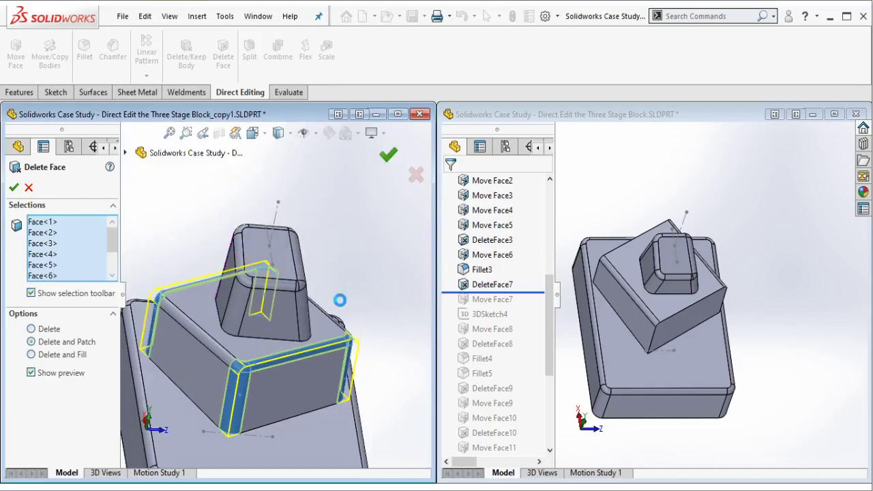
middle_click_drag(306, 382, 307, 388)
left_click_drag(525, 292, 515, 306)
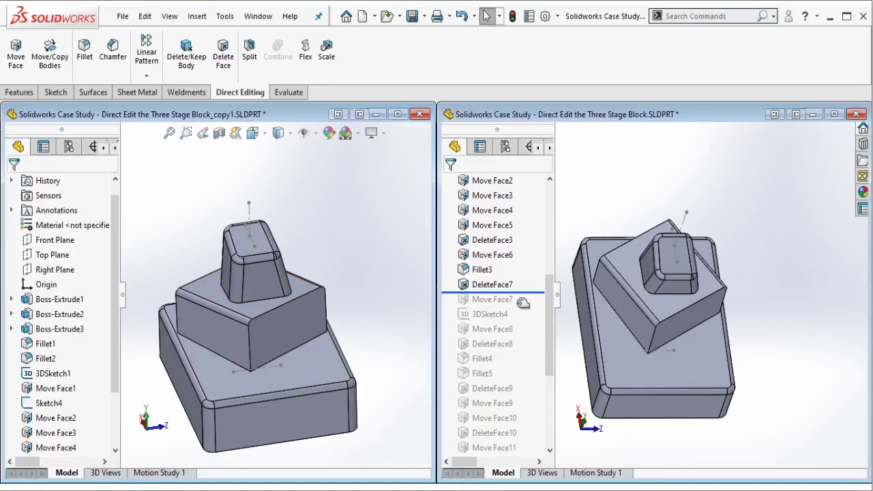
- Inspect the reference's Move Face7, orbiting to see its tilted face edge-on
left_click(492, 298)
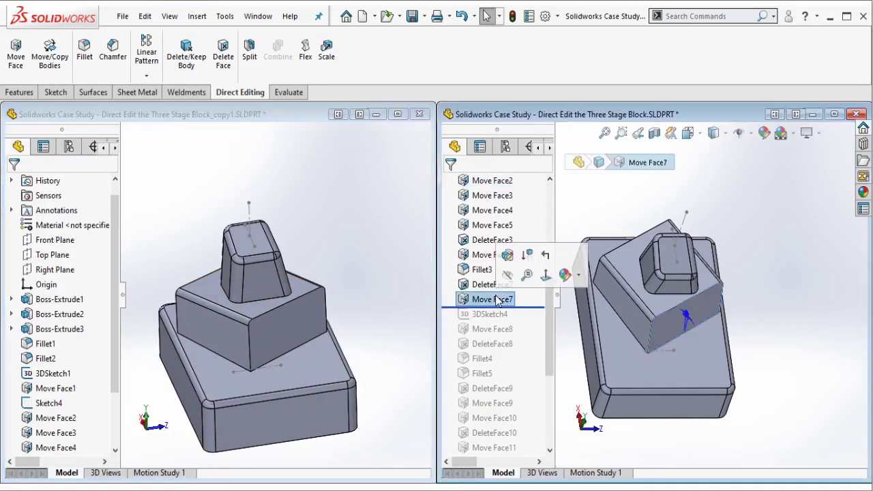
scroll(655, 313, "up", 5)
mouse_move(655, 313)
middle_mouse_down()
mouse_move(702, 217)
mouse_move(722, 241)
mouse_move(673, 333)
mouse_move(668, 327)
middle_mouse_up()
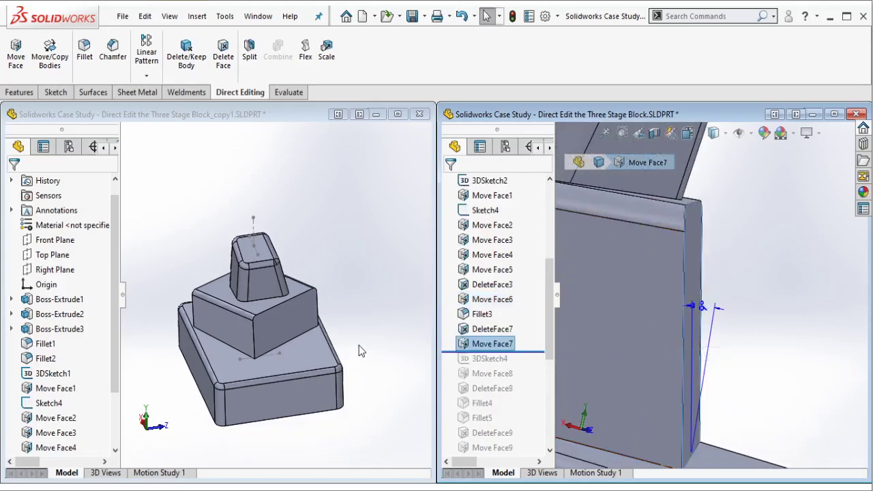
- On the copy, rotate the middle block's front face about its vertical edge, angle 5, direction flipped
left_click(297, 345)
scroll(297, 339, "down", 3)
scroll(179, 286, "down", 3)
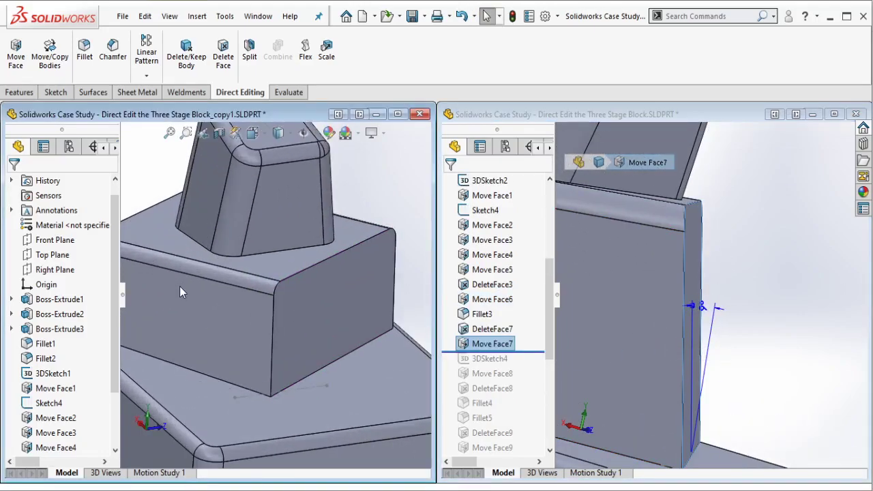
scroll(179, 286, "down", 2)
left_click(21, 62)
left_click(35, 251)
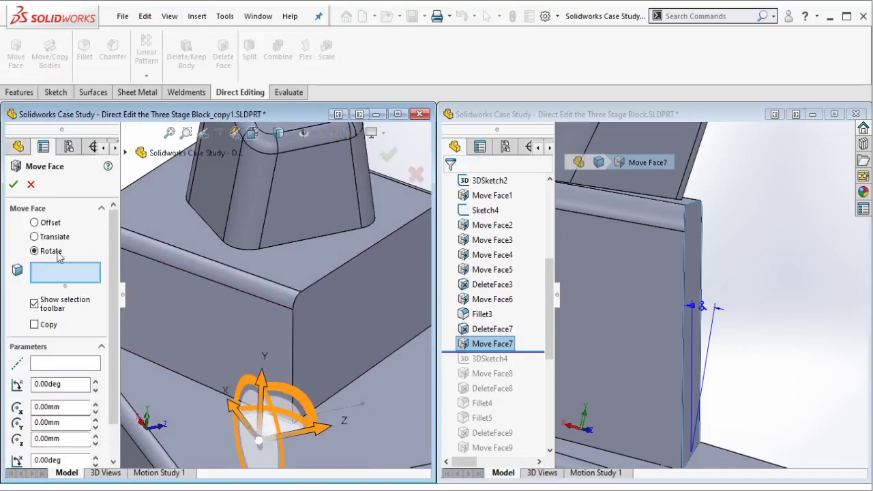
left_click(49, 367)
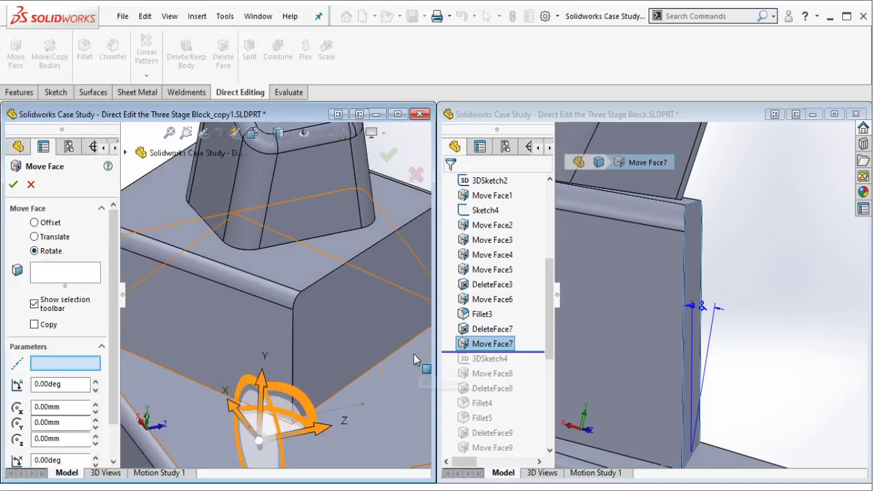
left_click(294, 361)
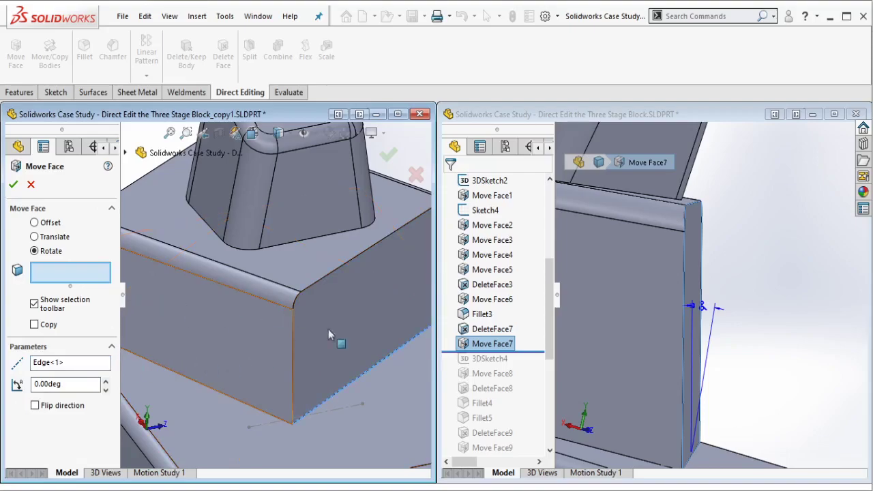
left_click(404, 337)
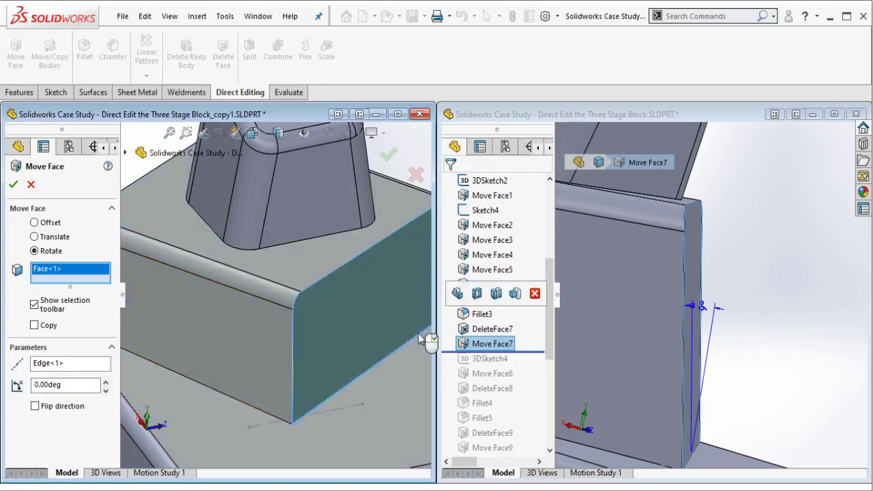
left_click(106, 384)
left_click(71, 408)
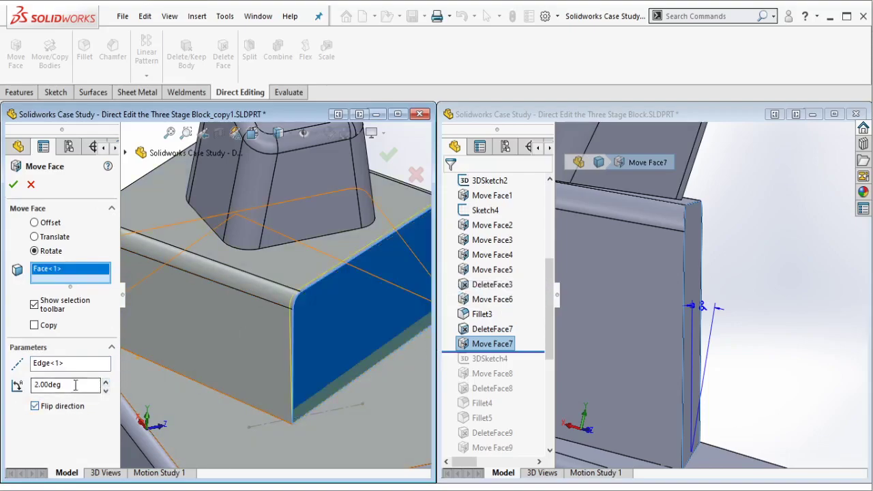
type("5")
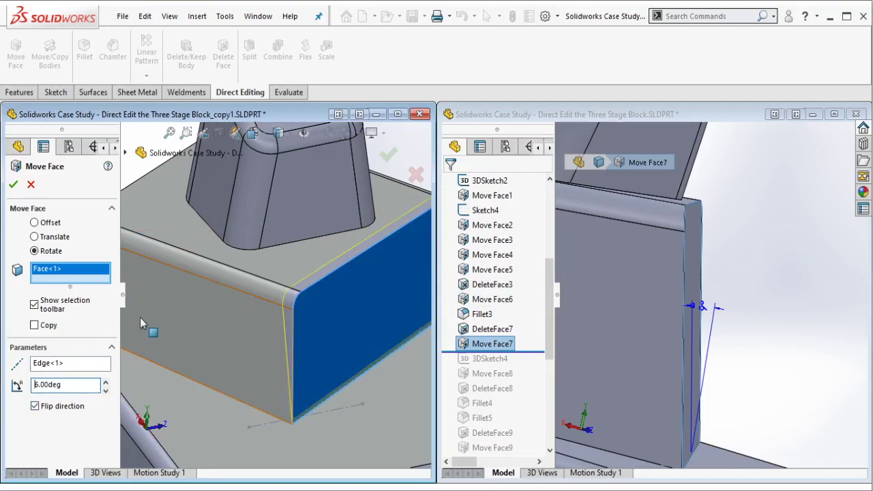
left_click(14, 185)
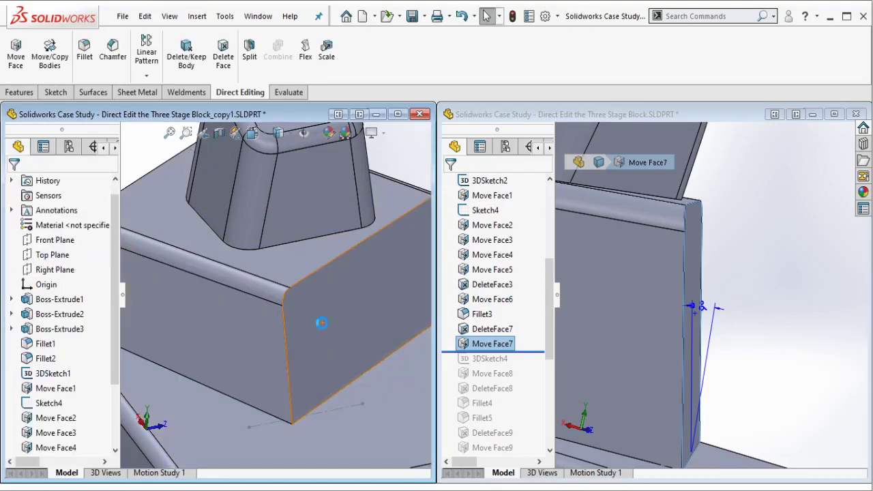
- Adjust the tilted front face's rotation angle directly on the model with Instant3D
left_click(323, 323)
mouse_move(325, 323)
middle_mouse_down()
mouse_move(383, 326)
mouse_move(355, 263)
mouse_move(336, 259)
mouse_move(356, 262)
middle_mouse_up()
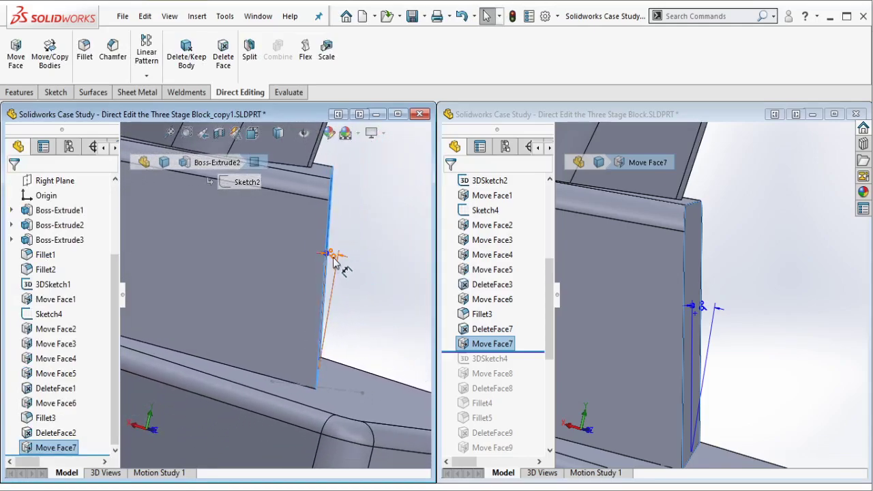
left_click(334, 259)
key("Return")
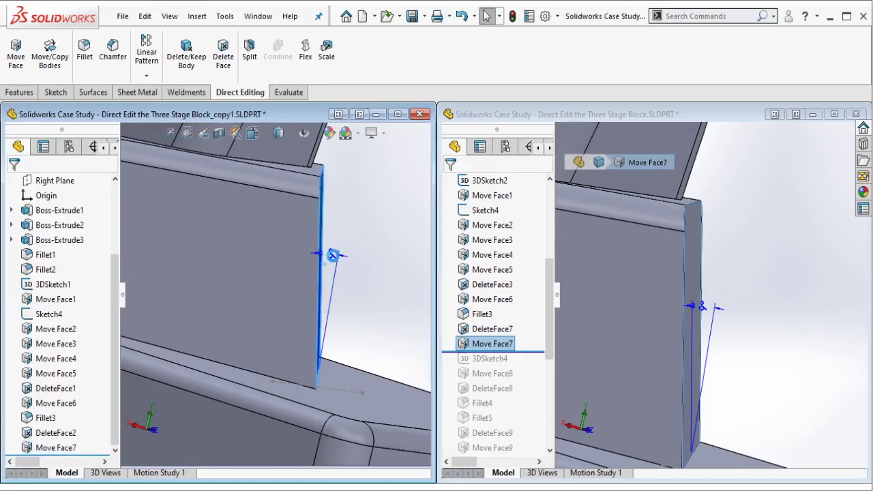
key("f")
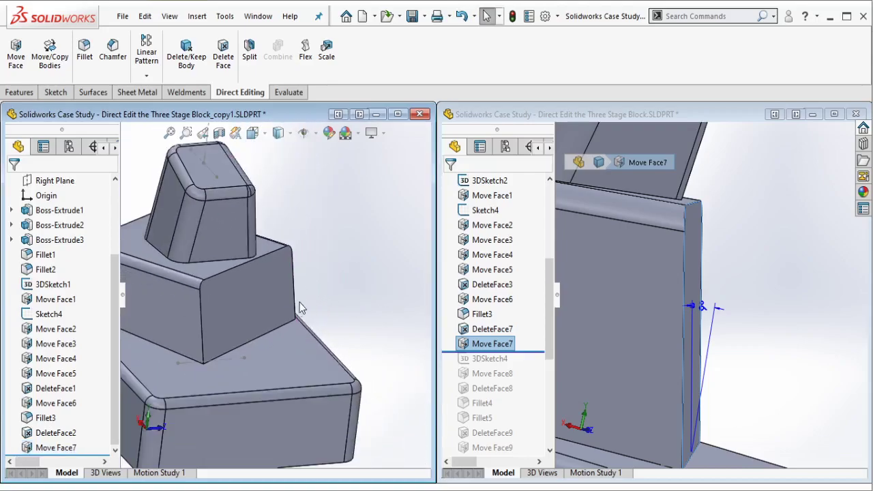
scroll(498, 364, "down", 1)
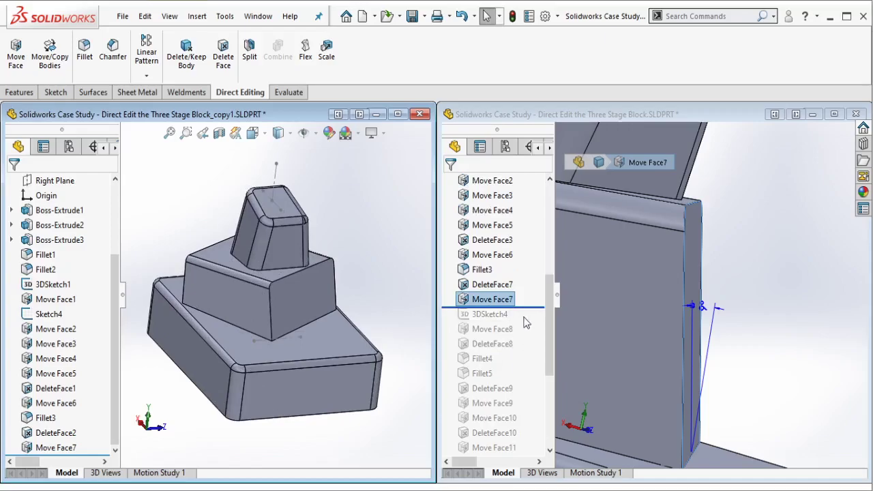
left_click_drag(522, 311, 506, 311)
left_click(489, 314)
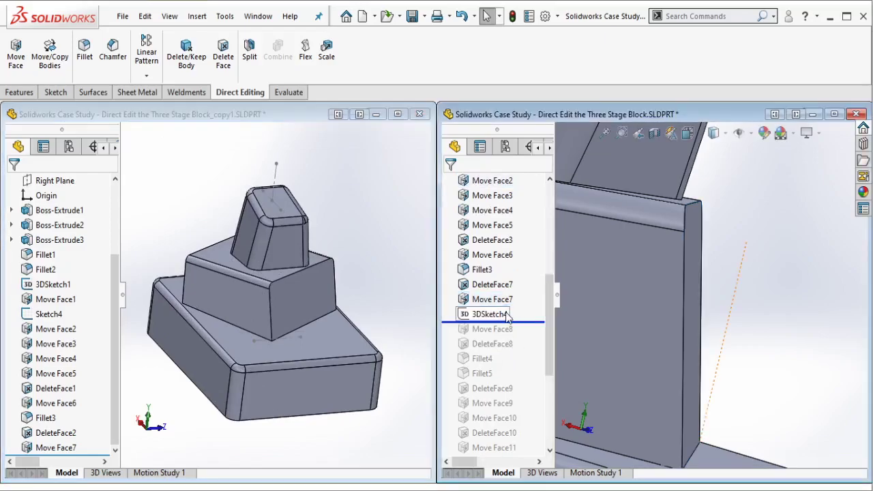
key("f")
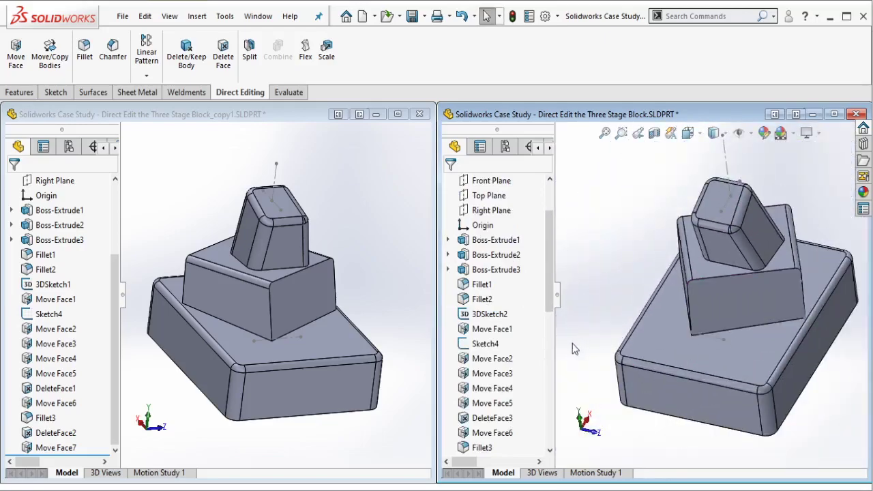
scroll(503, 313, "down", 5)
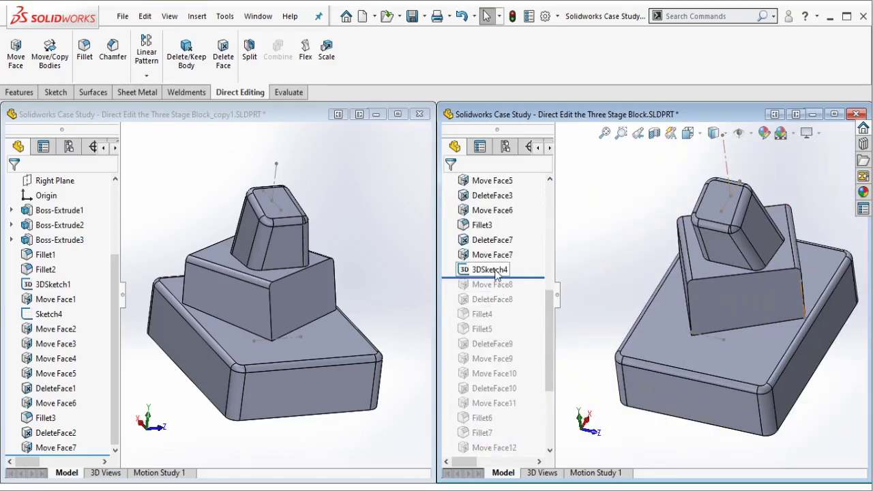
scroll(734, 307, "down", 2)
left_click(322, 312)
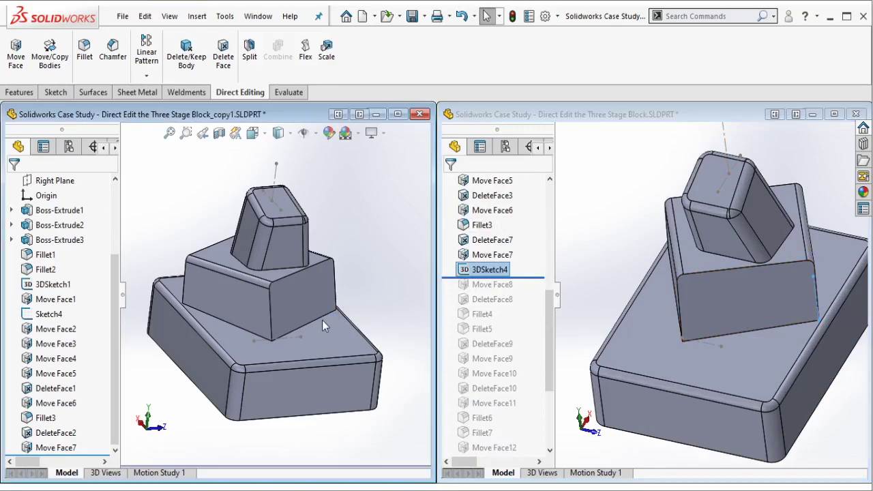
mouse_move(323, 326)
middle_mouse_down()
mouse_move(282, 307)
mouse_move(253, 331)
mouse_move(257, 348)
middle_mouse_up()
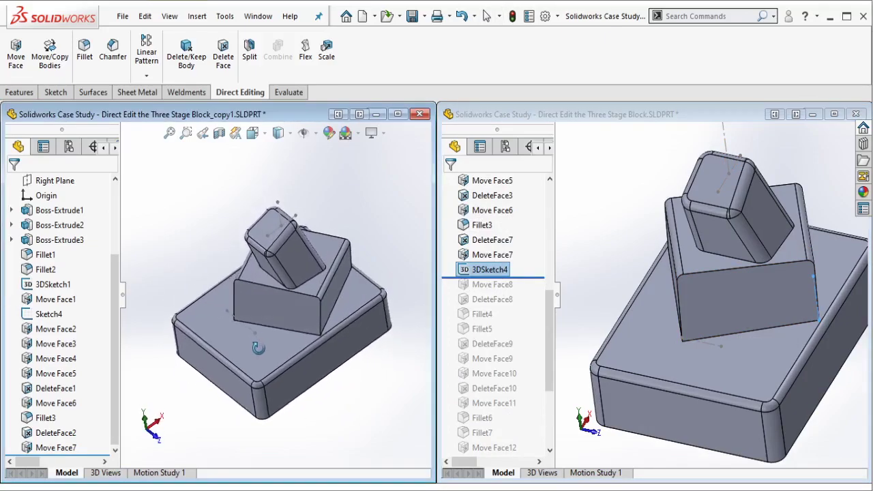
middle_click_drag(683, 318, 671, 287)
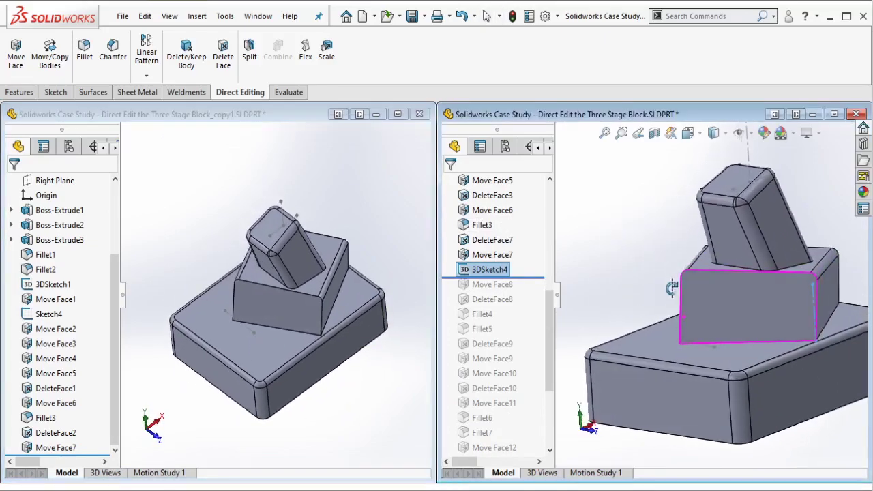
left_click(290, 311)
scroll(290, 311, "down", 3)
- Draw a vertical centerline in a 3D sketch rising from the middle block's front corner
scroll(289, 312, "down", 2)
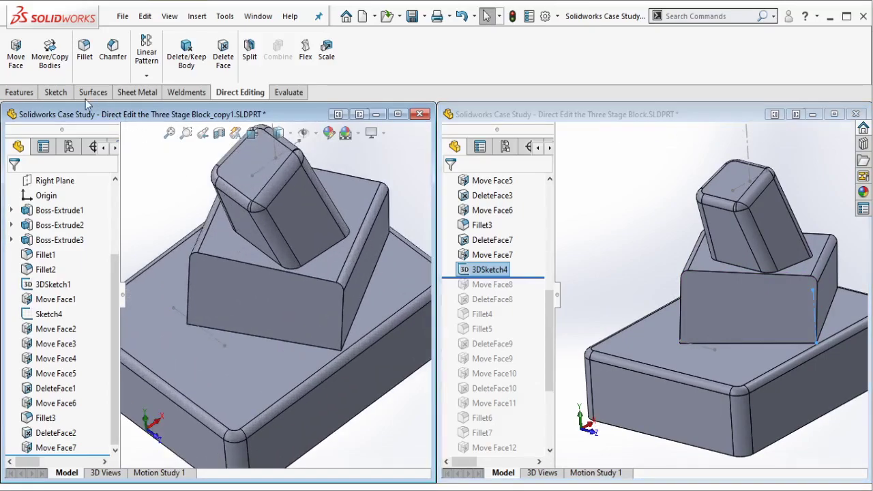
left_click(56, 92)
left_click(17, 75)
left_click(41, 107)
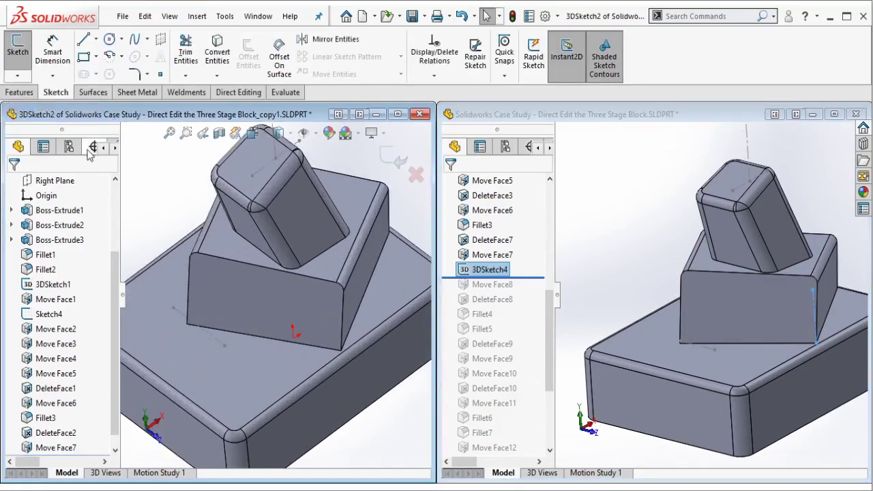
left_click(106, 41)
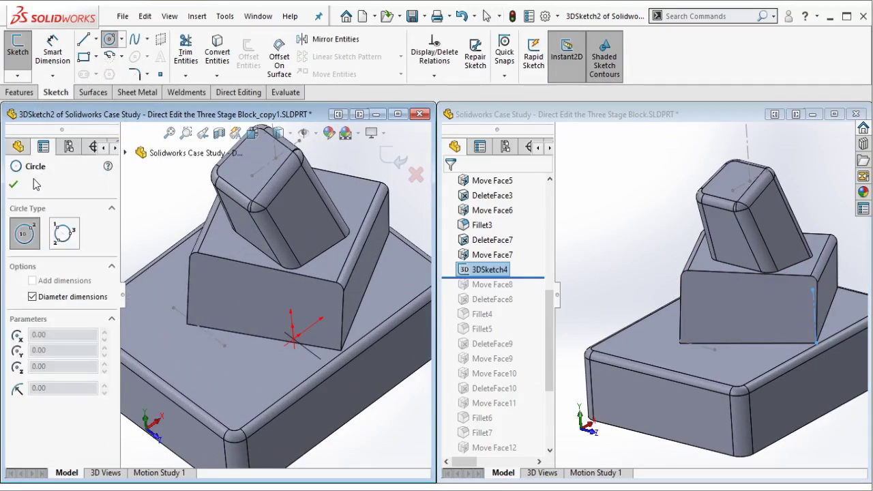
left_click(13, 184)
left_click(96, 39)
left_click(113, 72)
left_click(187, 324)
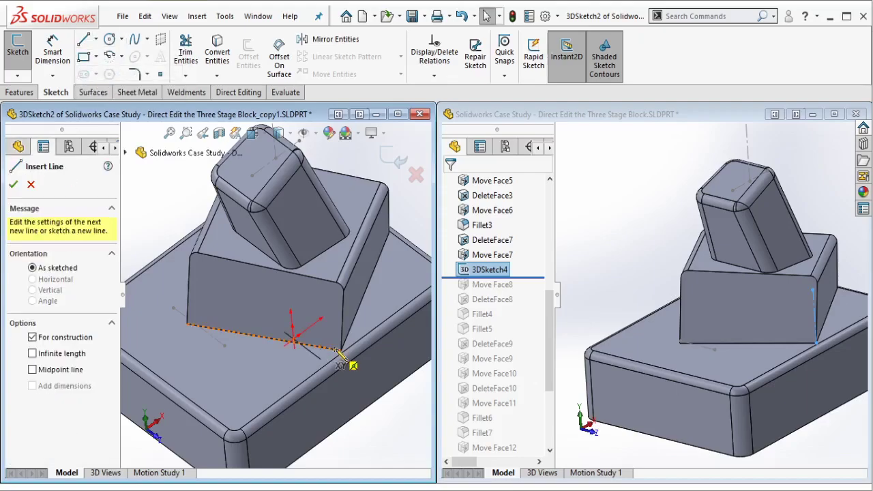
left_click(340, 351)
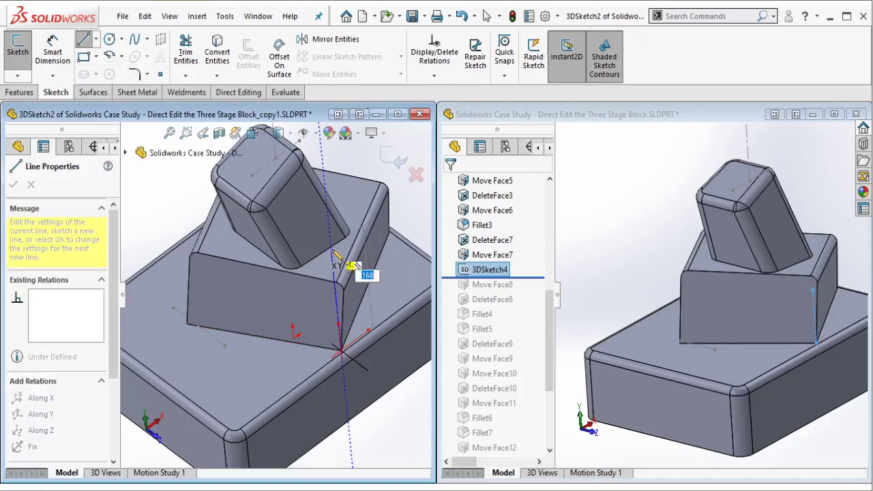
left_click(337, 254)
key("Escape")
mouse_move(337, 254)
middle_mouse_down()
mouse_move(312, 222)
mouse_move(322, 244)
middle_mouse_up()
left_click(386, 167)
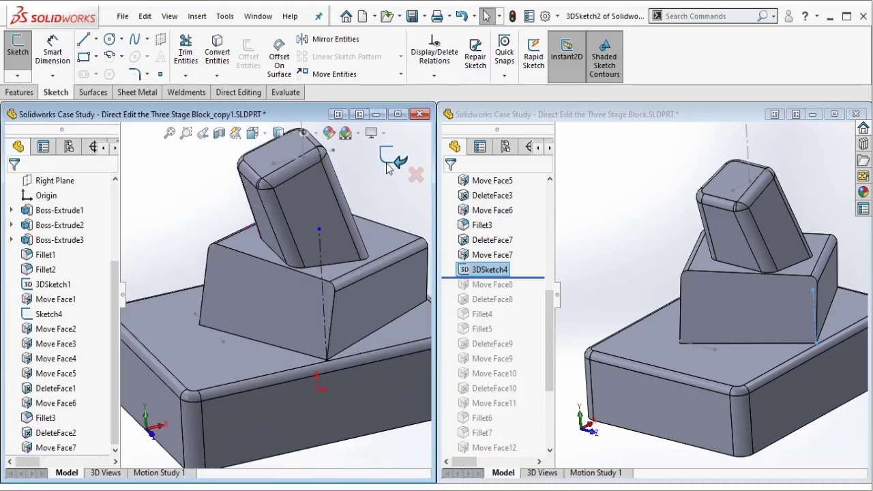
- Roll the reference forward to Move Face8 and view its rotation from above
left_click_drag(503, 278, 501, 289)
left_click(500, 287)
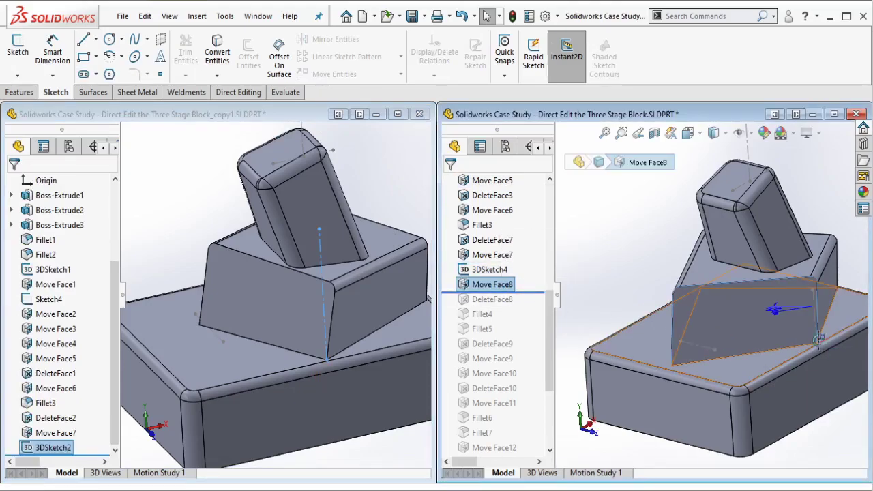
mouse_move(660, 327)
middle_mouse_down()
mouse_move(789, 362)
mouse_move(764, 343)
mouse_move(701, 357)
middle_mouse_up()
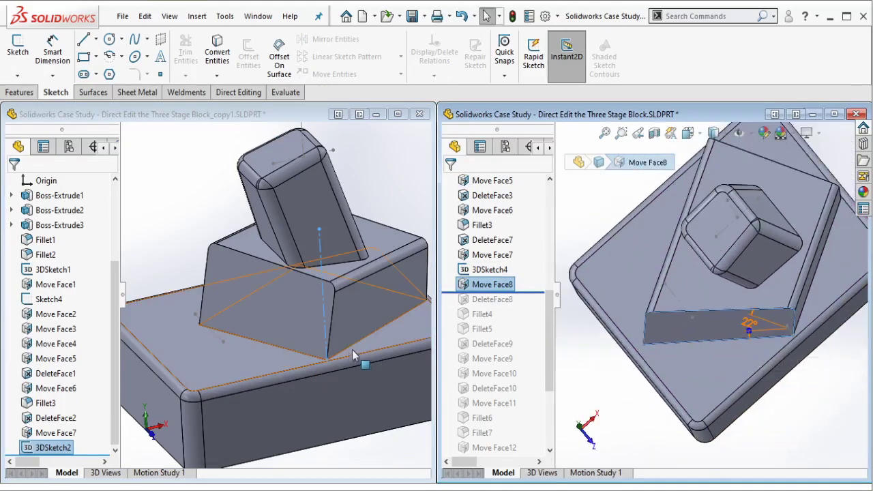
left_click(346, 379)
key("Escape")
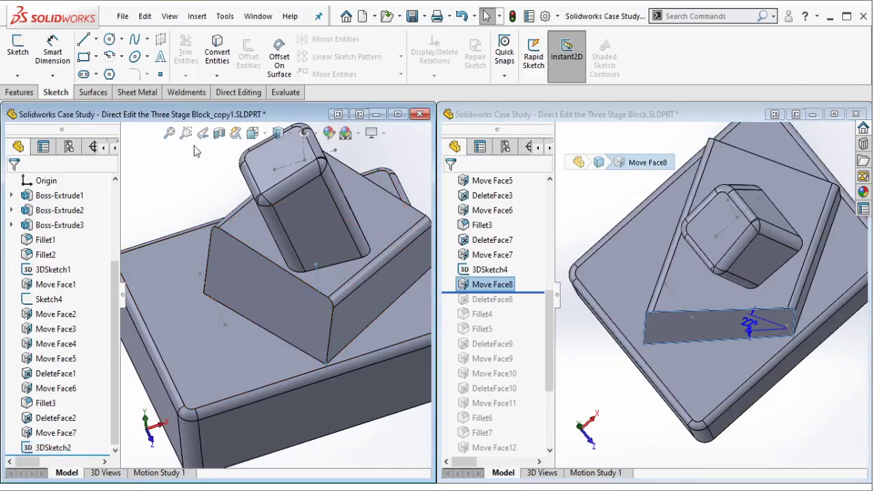
left_click(237, 93)
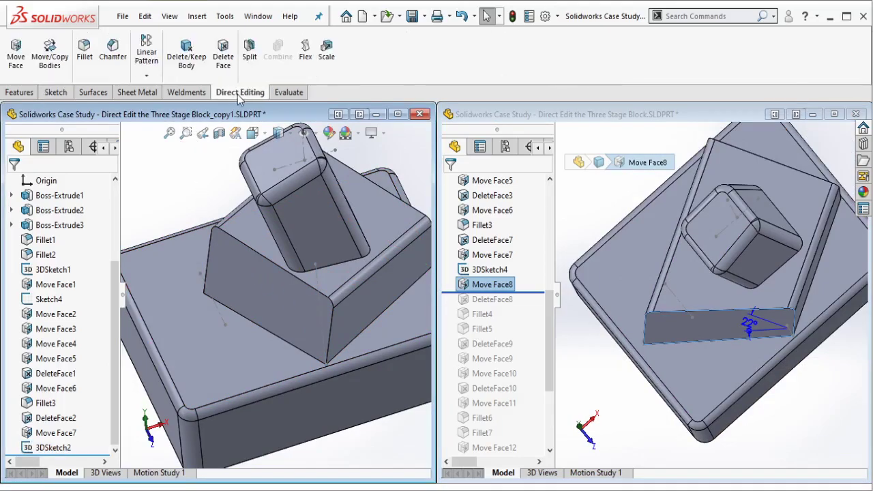
- Rotate the middle block's side face 22° about Line1@3DSketch2 and inspect the result
left_click(14, 60)
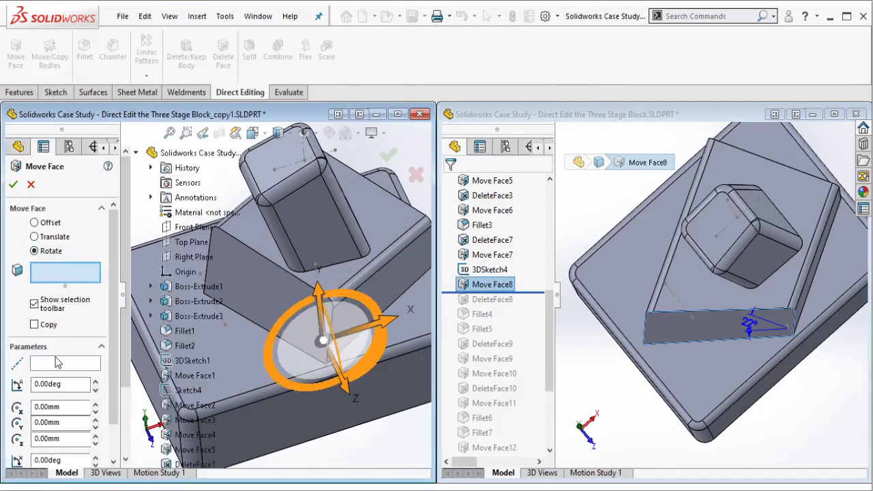
left_click(58, 363)
scroll(308, 229, "down", 2)
scroll(309, 229, "down", 2)
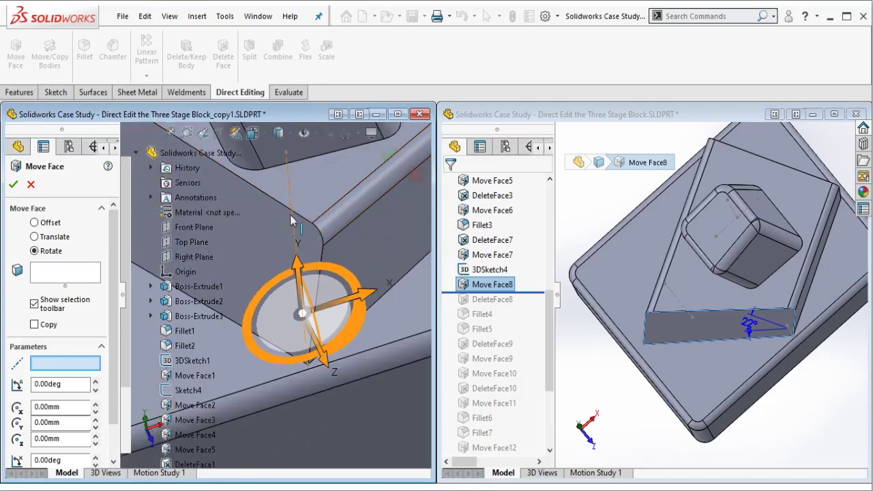
left_click(291, 220)
scroll(269, 292, "up", 3)
scroll(266, 273, "up", 2)
left_click(267, 276)
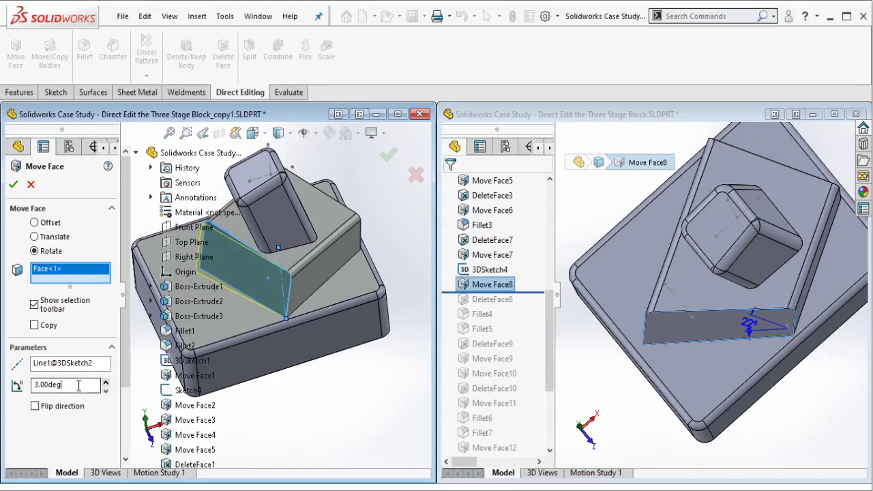
type("22")
key("Return")
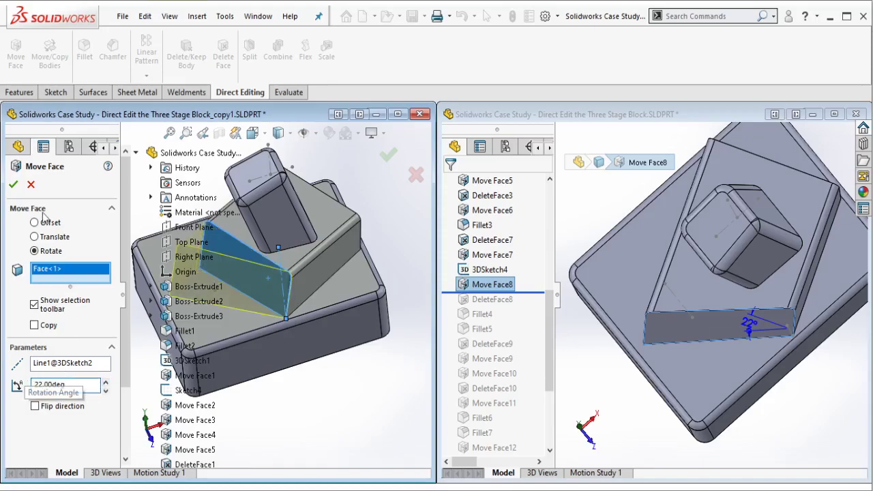
left_click(15, 183)
mouse_move(334, 256)
middle_mouse_down()
mouse_move(342, 255)
mouse_move(297, 297)
middle_mouse_up()
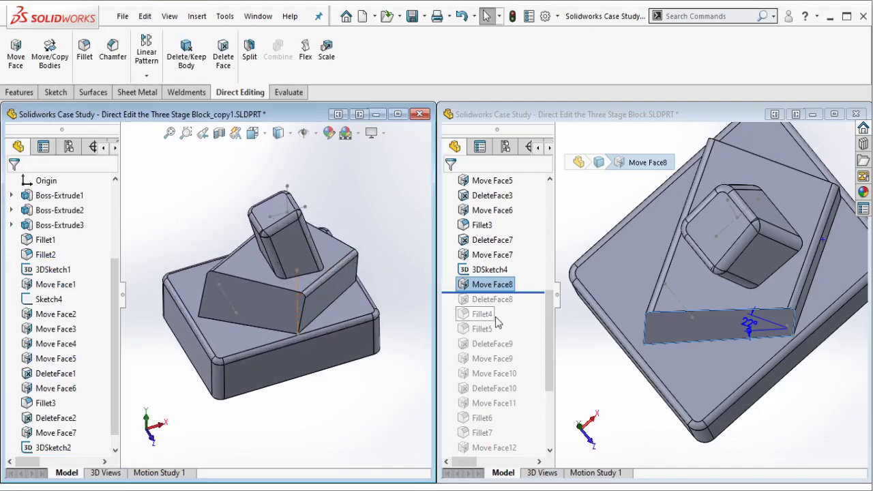
- Roll the reference forward to DeleteFace8 and examine which faces it removes
scroll(497, 323, "down", 1)
left_click_drag(538, 247, 514, 266)
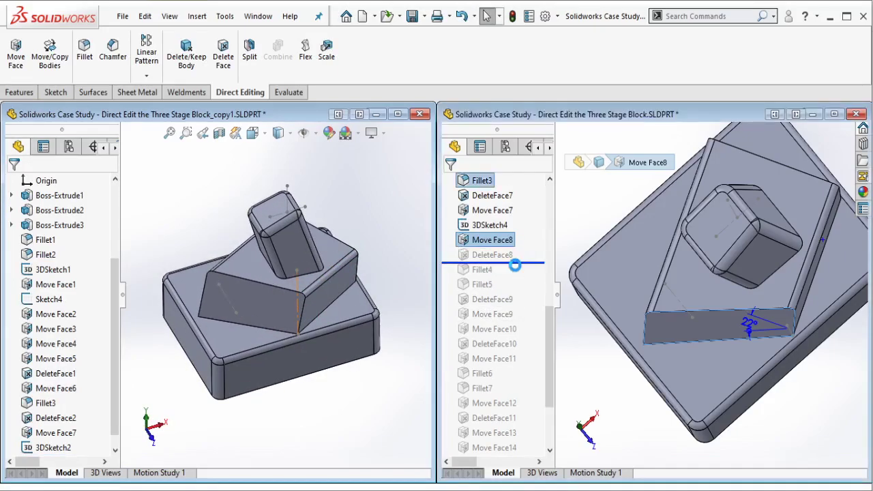
left_click(504, 256)
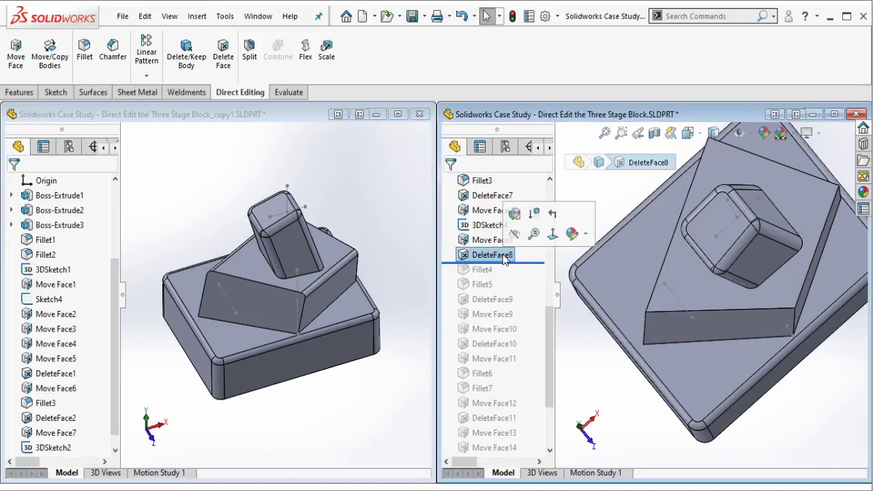
left_click(515, 214)
mouse_move(730, 305)
middle_mouse_down()
mouse_move(729, 268)
mouse_move(553, 205)
middle_mouse_up()
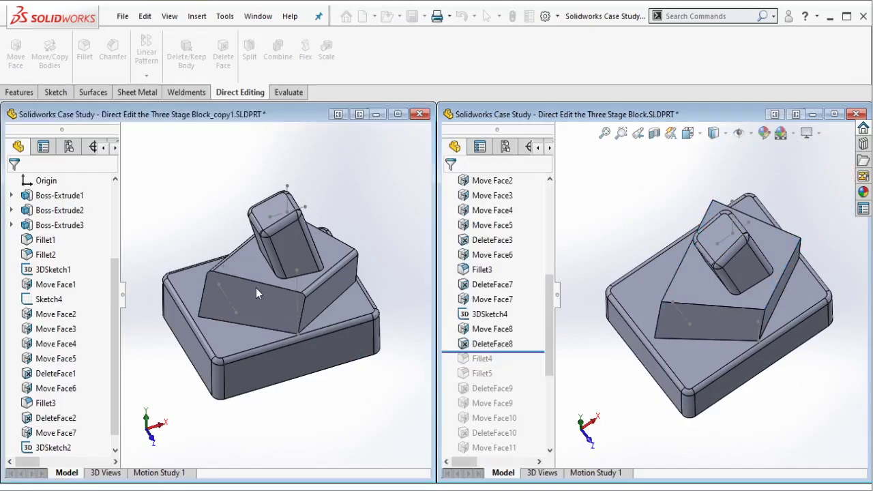
- Delete and patch the copy's two narrow middle-block side faces
left_click(223, 51)
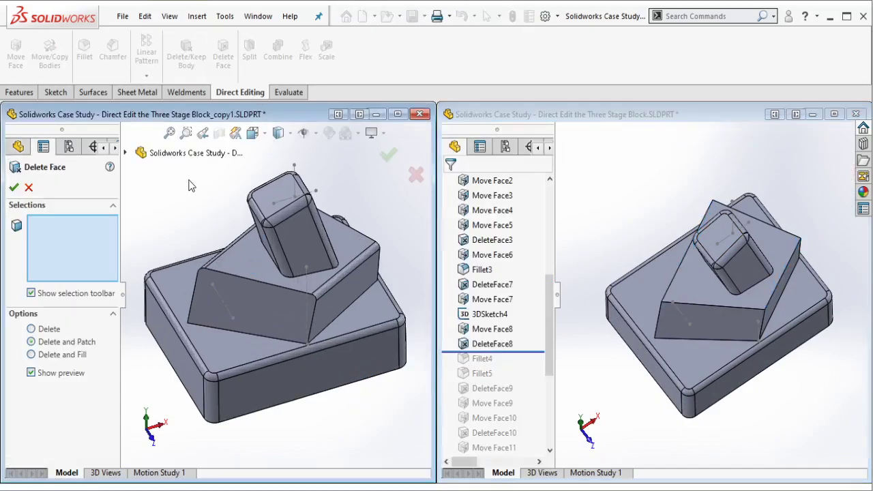
left_click(323, 284)
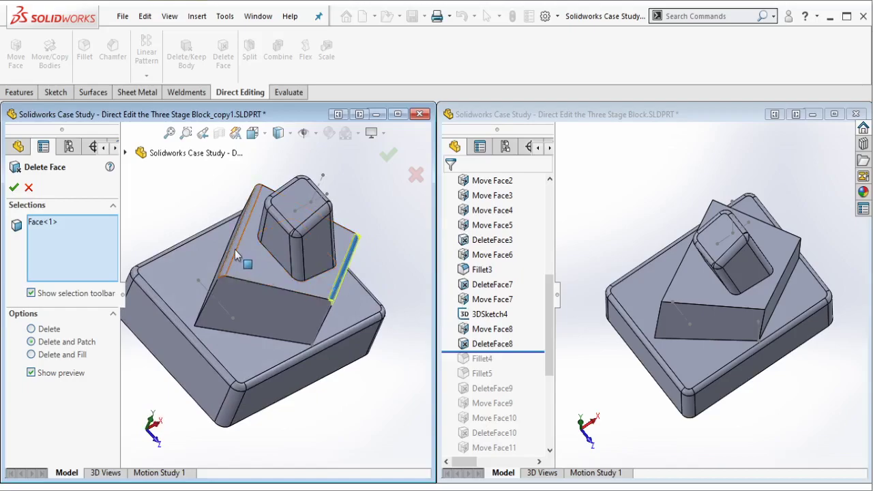
left_click(226, 252)
left_click(388, 155)
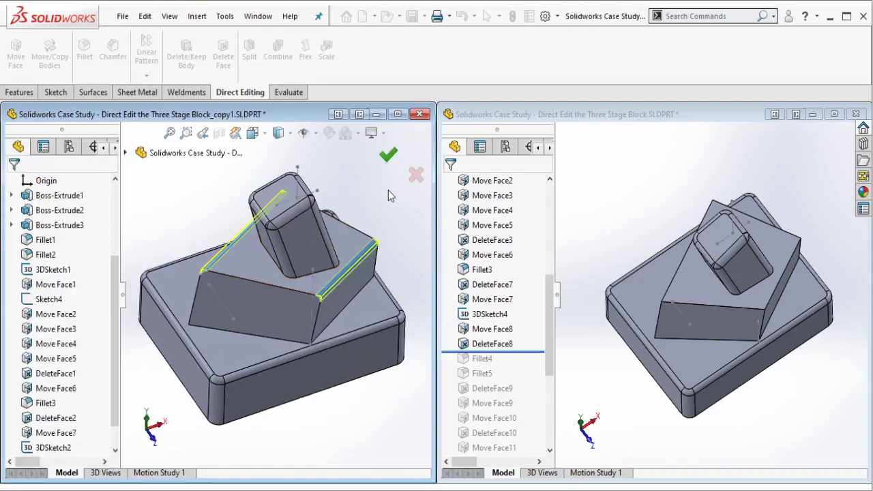
scroll(489, 362, "down", 2)
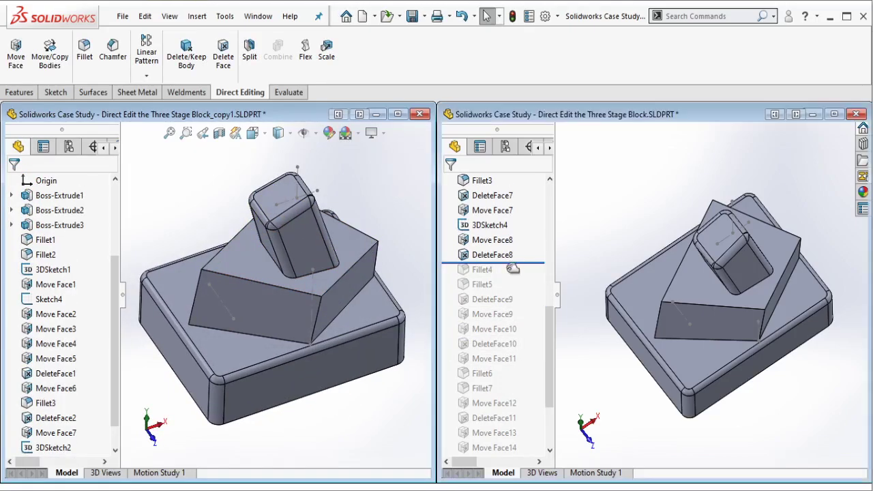
- Check the reference's Fillet4, then fillet the middle block's four vertical corner edges at 20 mm
left_click_drag(516, 263, 498, 275)
left_click(482, 270)
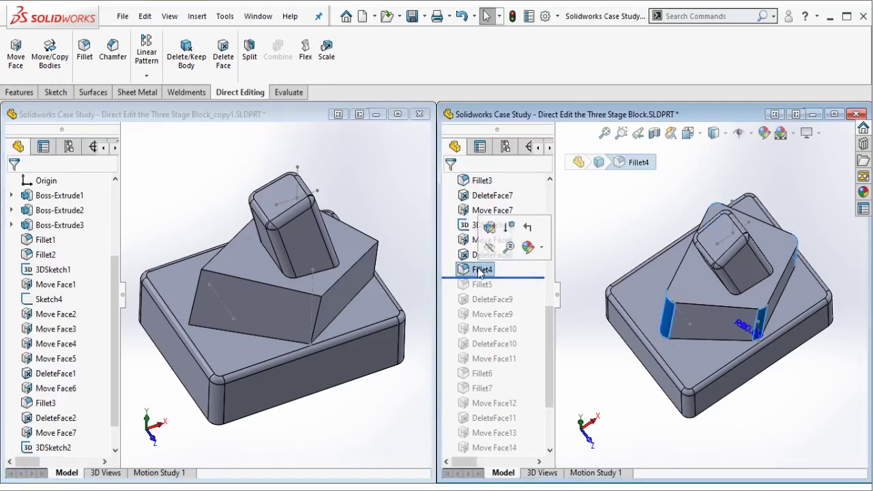
scroll(695, 344, "down", 3)
scroll(721, 322, "up", 4)
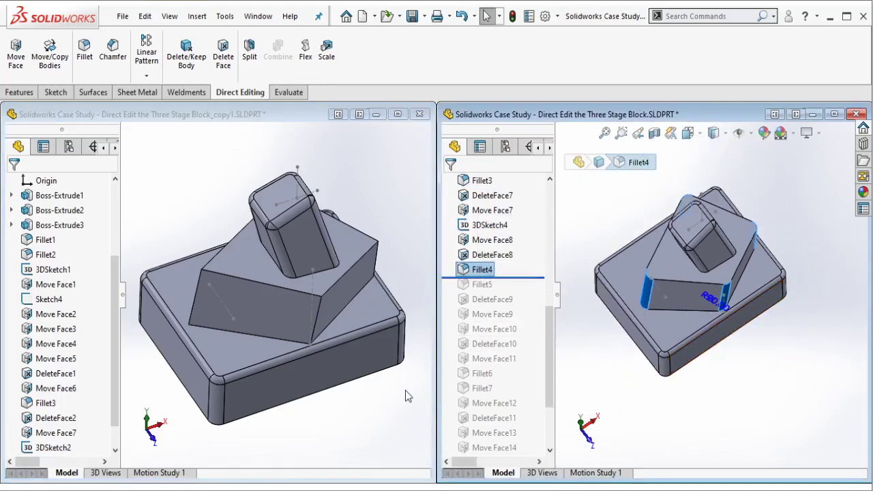
left_click(282, 222)
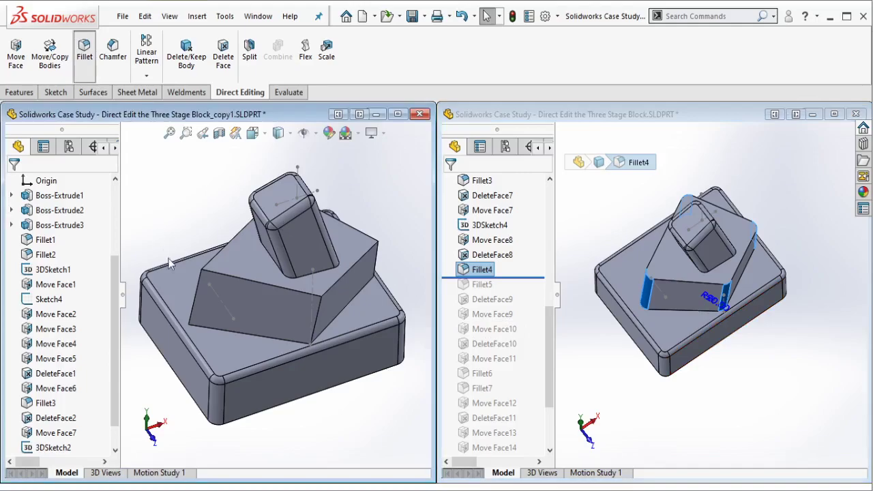
left_click(199, 297)
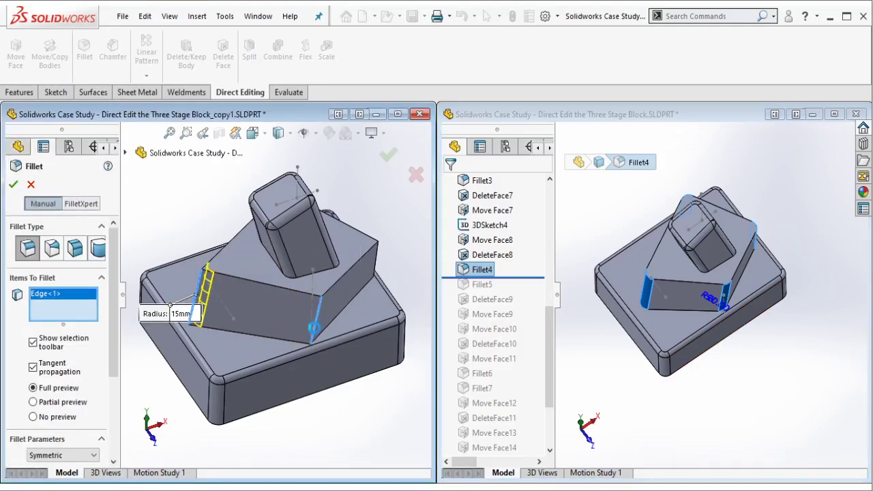
left_click(313, 326)
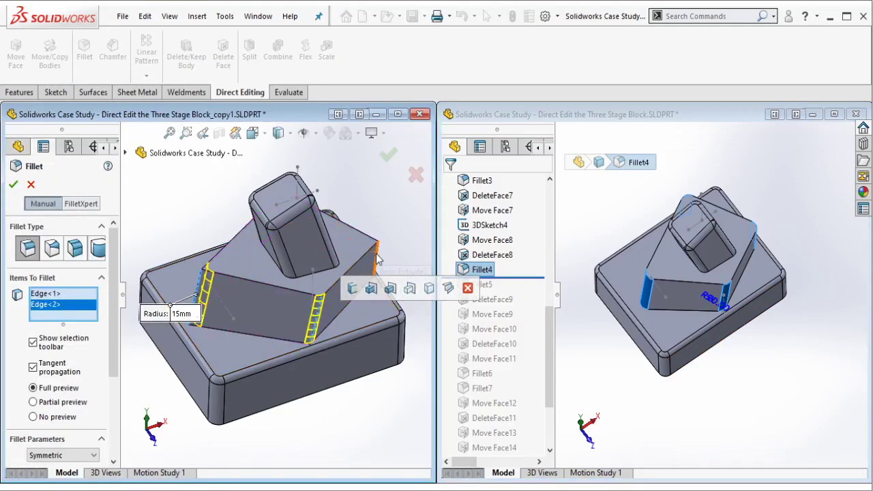
left_click(379, 259)
middle_click_drag(379, 259, 375, 266)
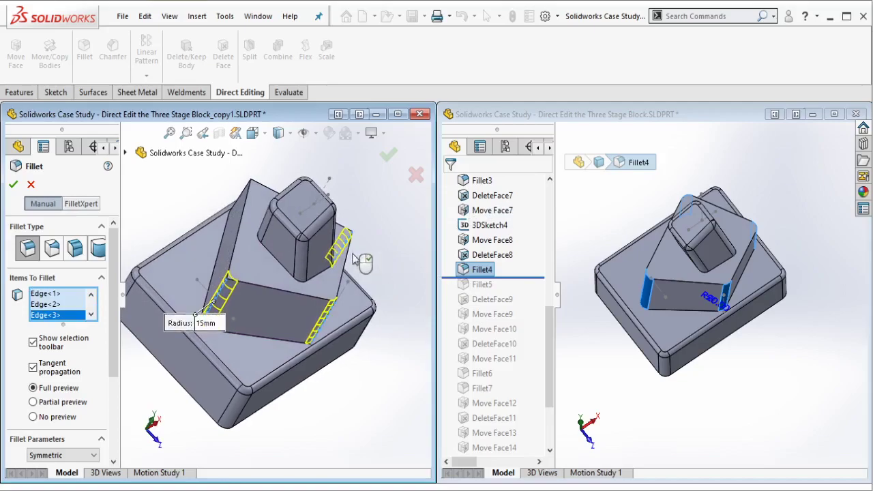
left_click(246, 194)
middle_click_drag(249, 232, 113, 331)
scroll(115, 332, "down", 3)
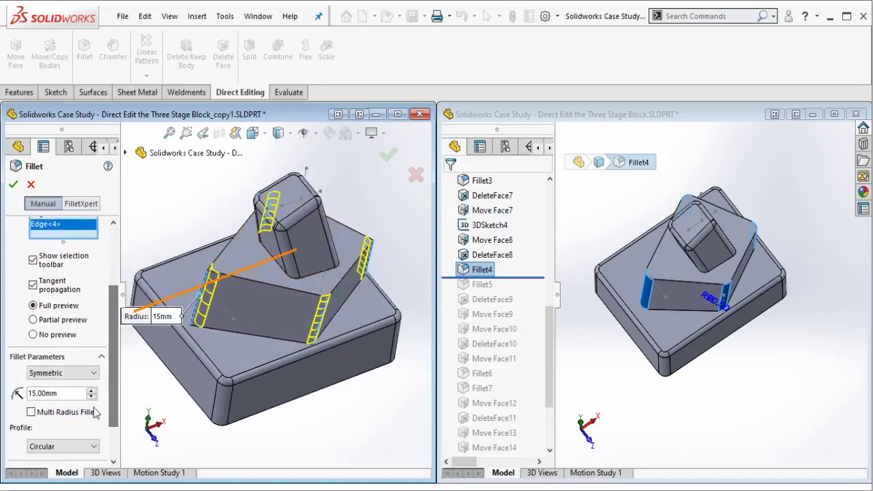
type("20")
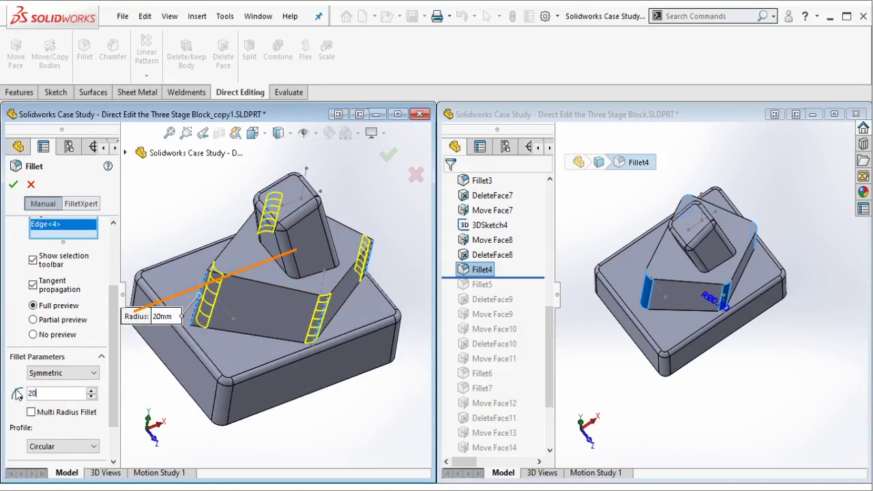
key("Return")
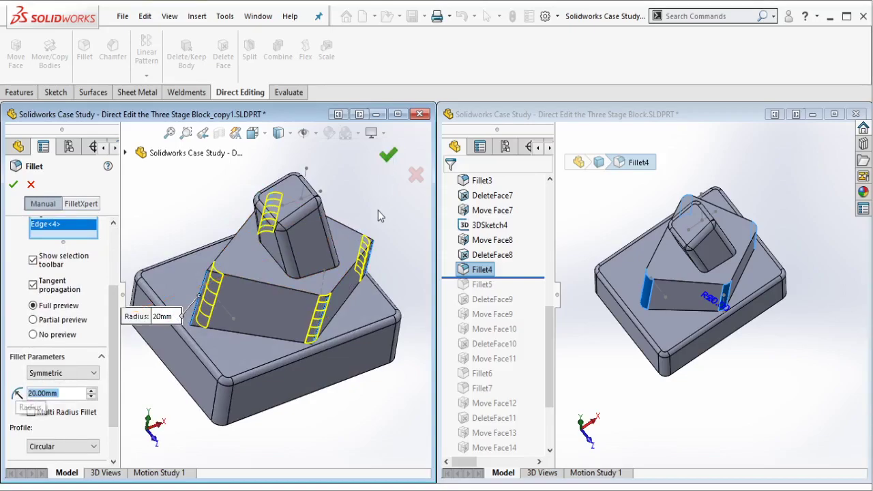
key("Return")
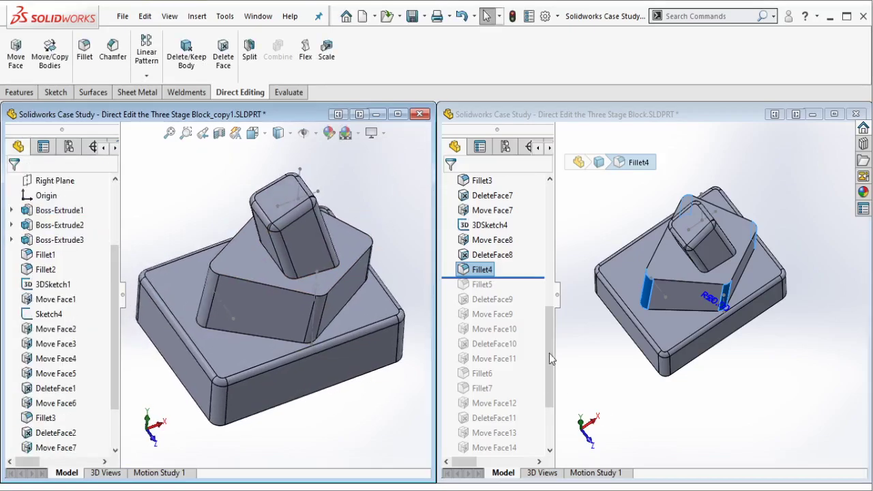
- Check Fillet5, then fillet the middle block's top edge loop at 10 mm
left_click_drag(517, 277, 501, 292)
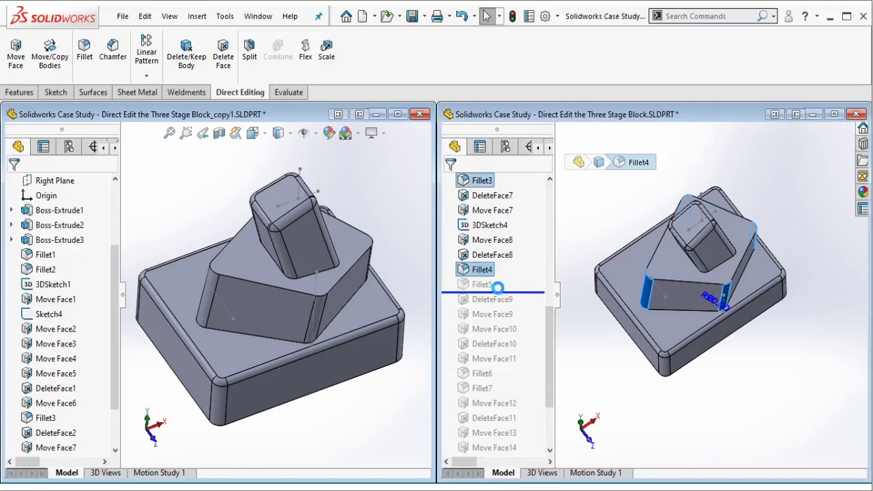
left_click(482, 284)
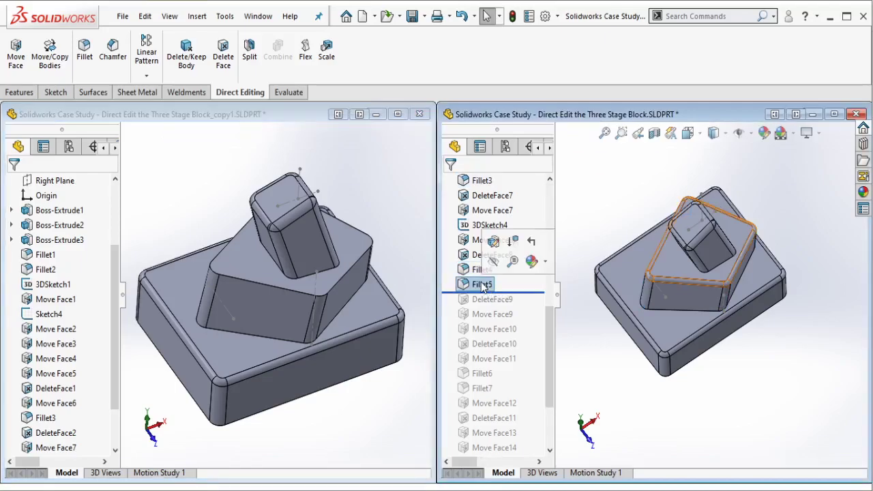
left_click(403, 288)
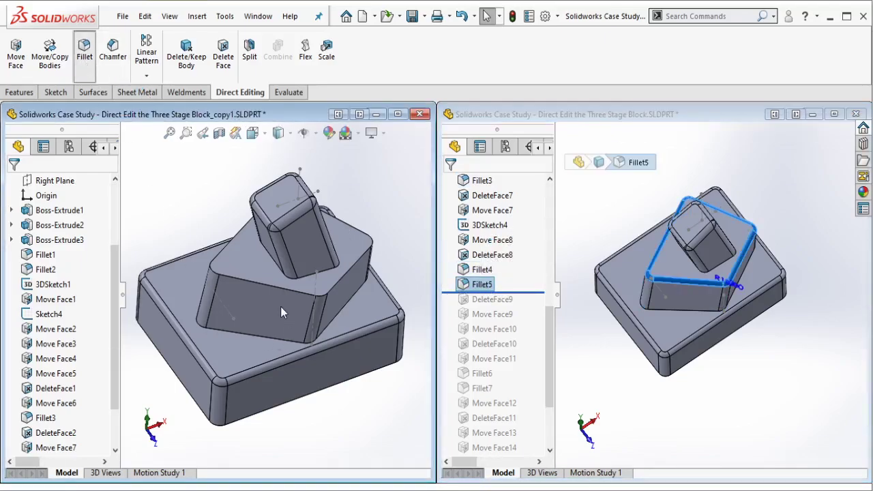
left_click(270, 284)
scroll(106, 377, "down", 3)
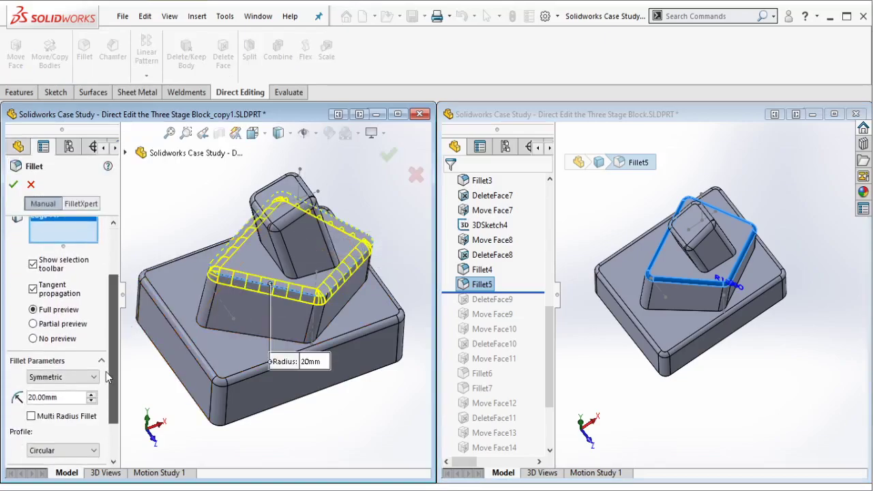
left_click(68, 397)
type("10")
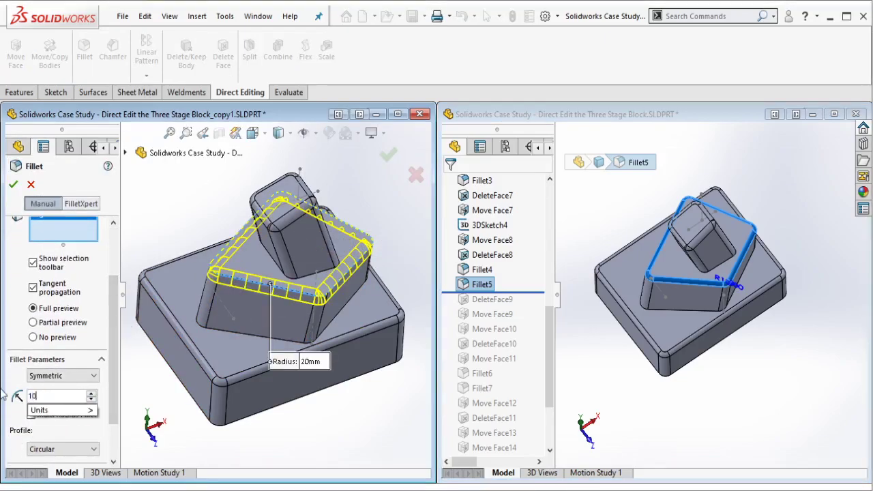
key("Return")
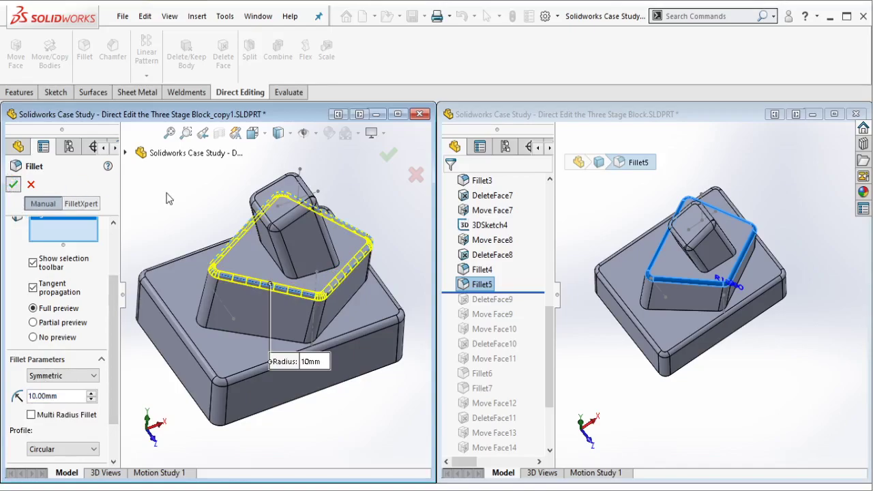
key("Return")
- Roll the reference forward to DeleteFace9 and open its definition listing six deleted faces
left_click_drag(530, 292, 513, 307)
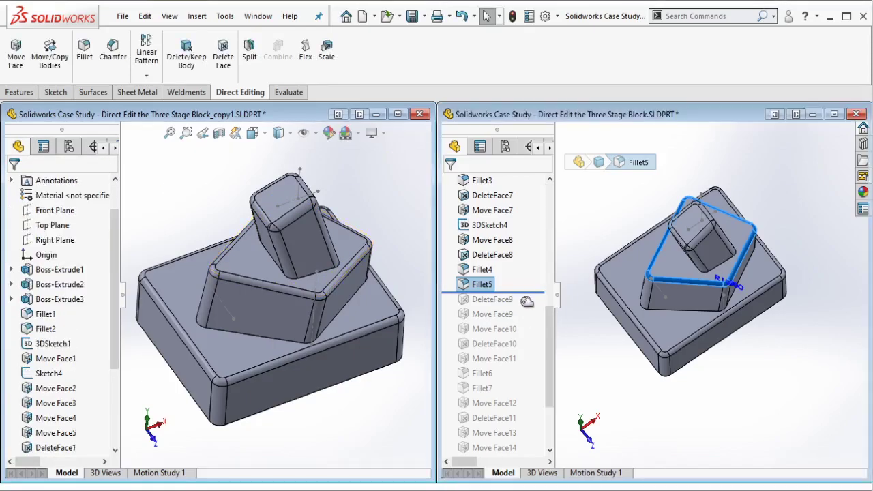
left_click(503, 300)
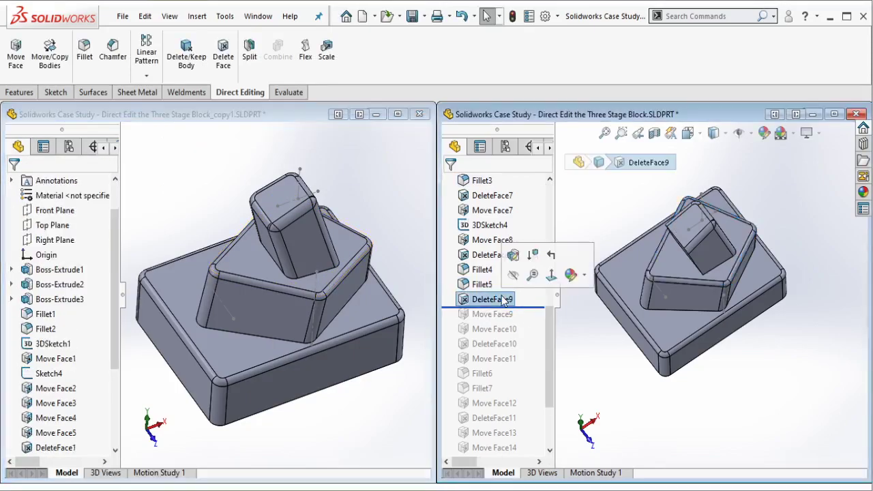
left_click(513, 254)
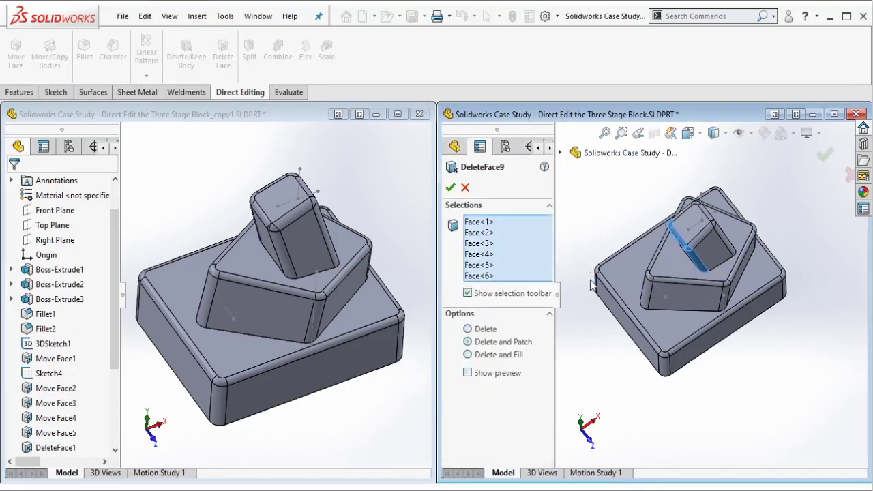
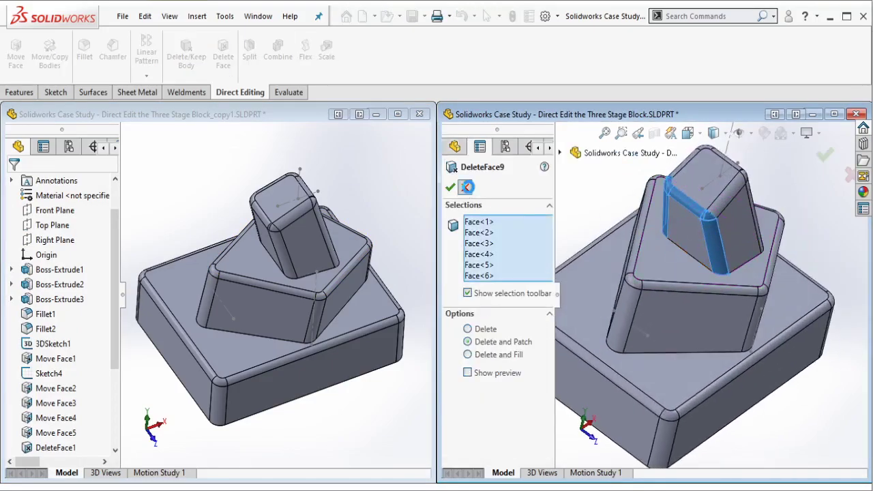
- Delete and patch the six rounded corner faces on the copy's tall top block
key("Return")
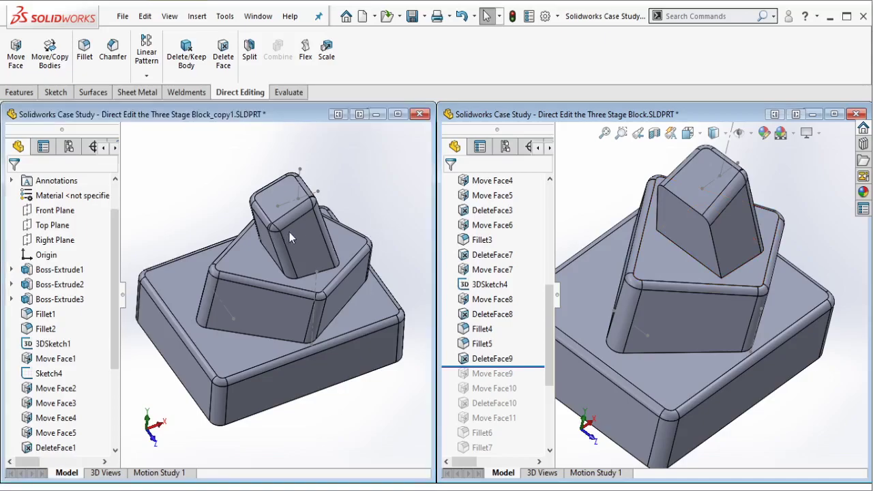
scroll(289, 235, "down", 4)
scroll(214, 204, "down", 2)
left_click(221, 61)
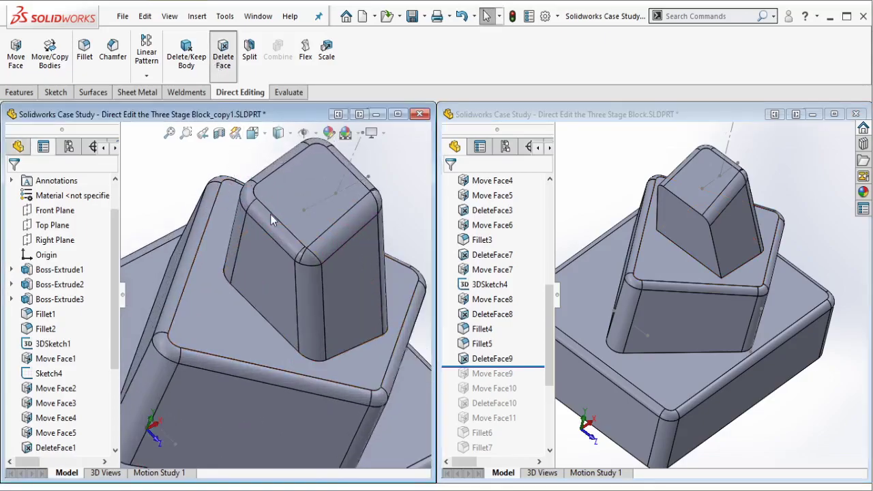
left_click(315, 300)
scroll(315, 300, "down", 2)
left_click(310, 245)
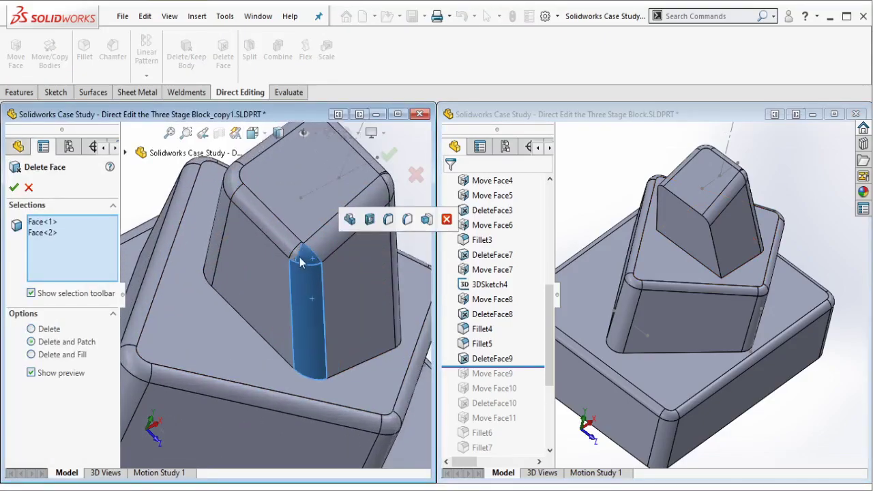
left_click(300, 256)
left_click(262, 215)
left_click(223, 206)
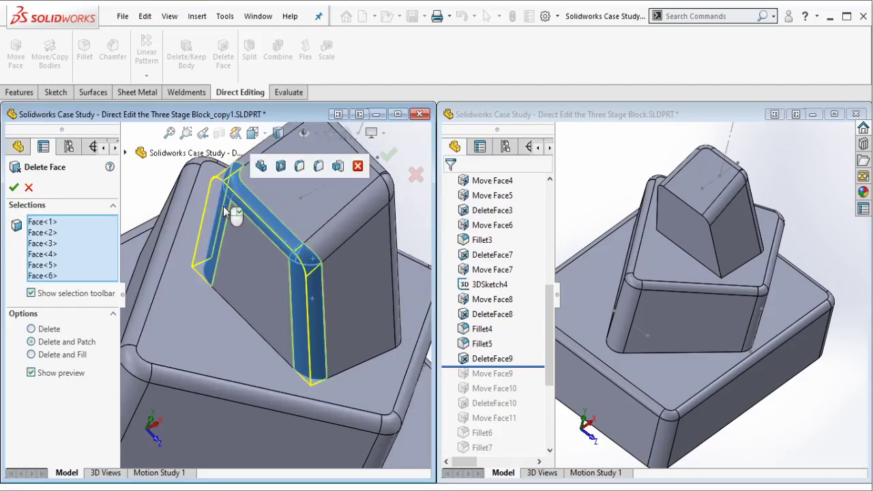
left_click(14, 187)
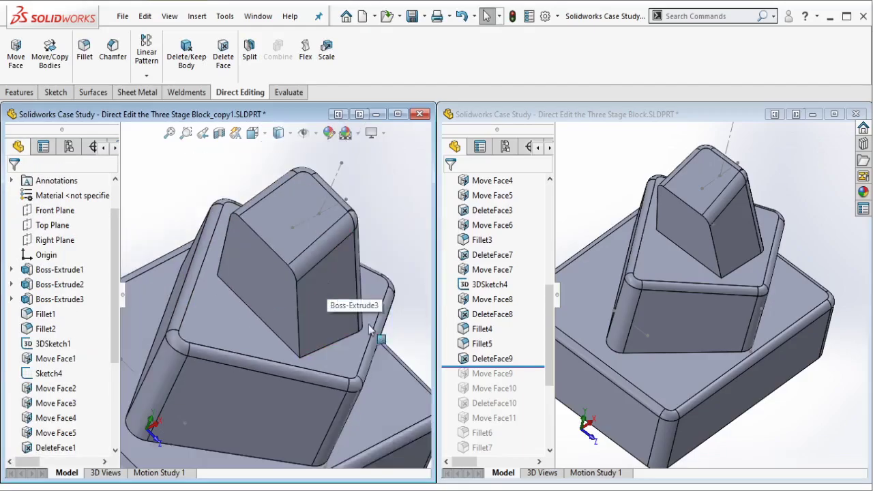
scroll(481, 369, "down", 1)
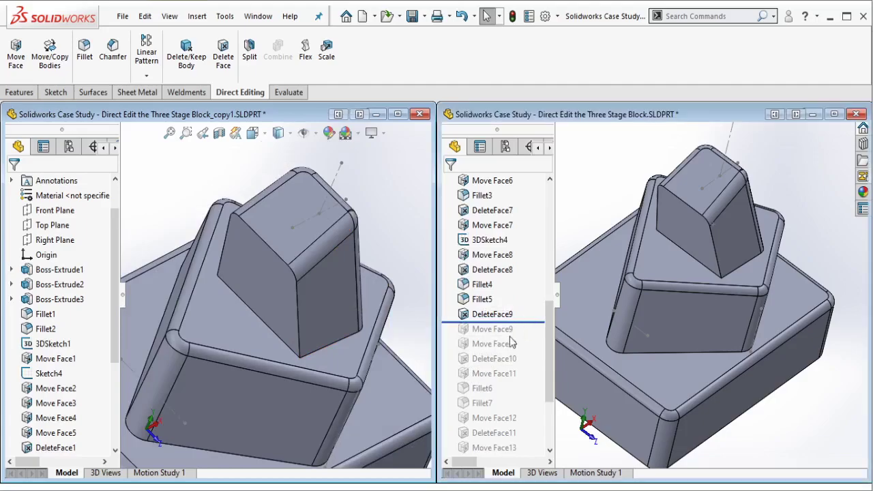
- Roll the original's history to Move Face9 and inspect its tilted side face
left_click_drag(529, 321, 502, 332)
left_click(502, 332)
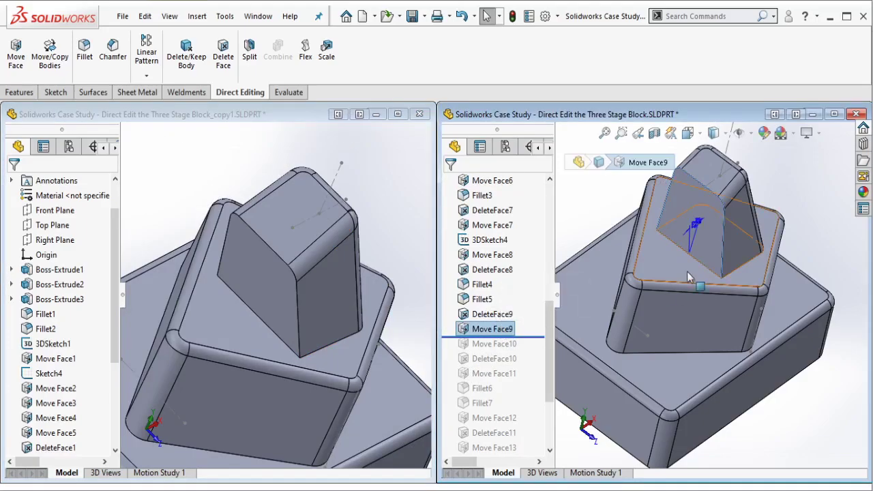
middle_click_drag(641, 204, 689, 232)
scroll(705, 248, "down", 3)
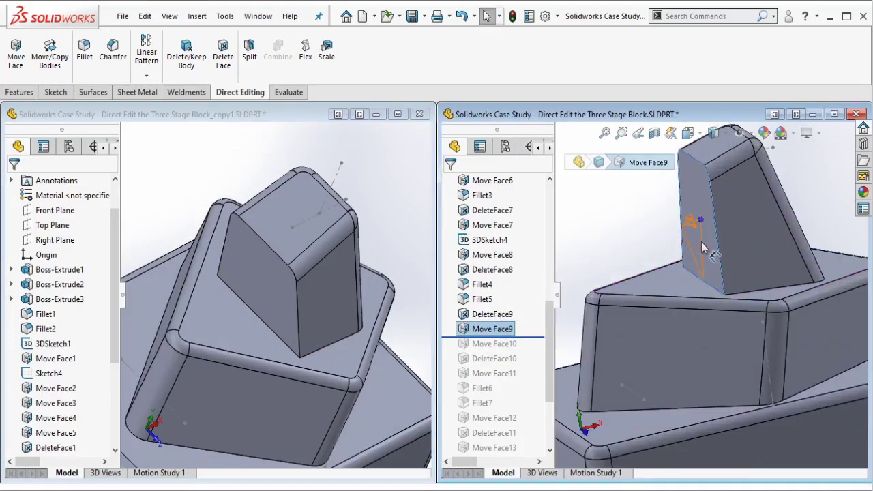
- Rotate a side face of the copy's top block 20° about its lower edge, direction flipped
left_click(205, 175)
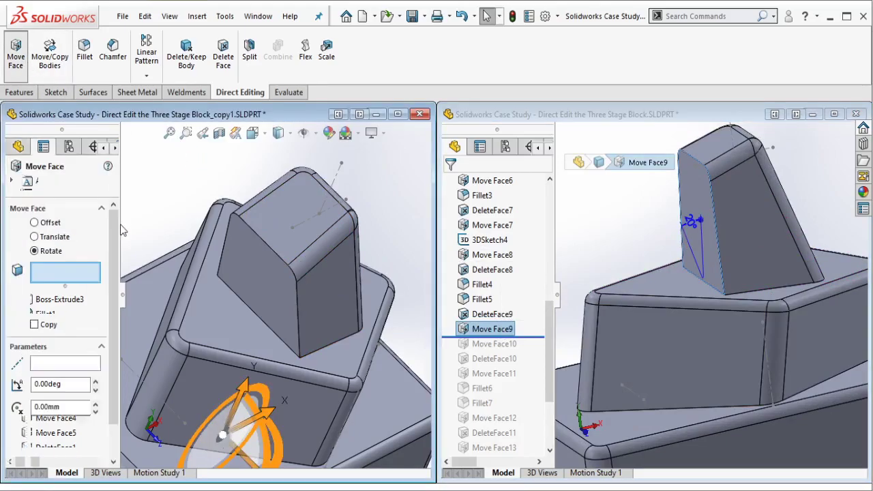
left_click(93, 364)
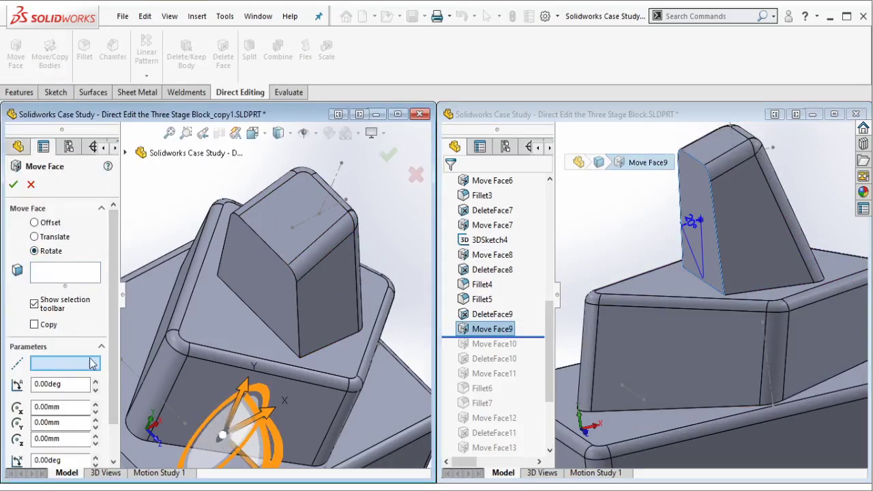
left_click(264, 330)
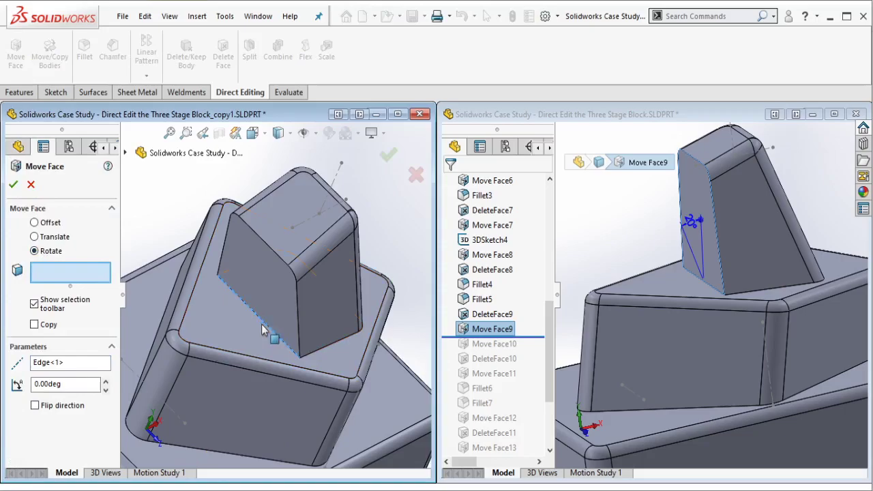
left_click(239, 296)
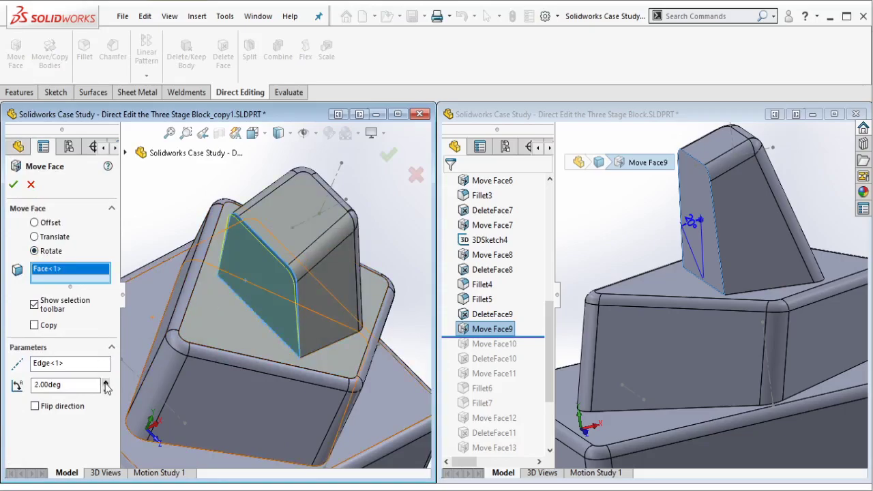
left_click(57, 408)
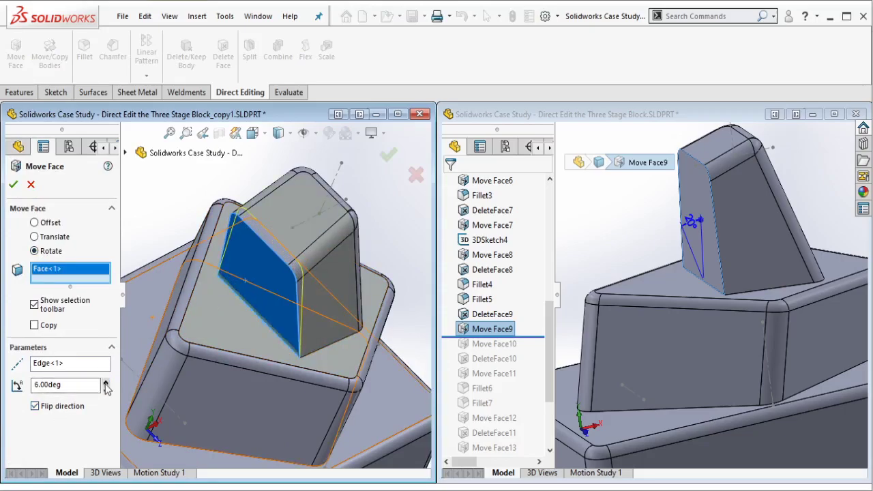
type("0")
key("Return")
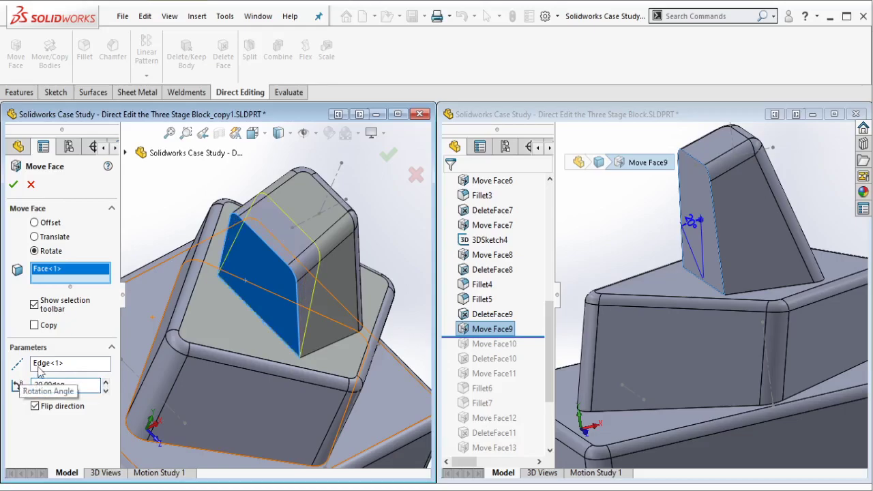
left_click(388, 156)
scroll(332, 352, "up", 3)
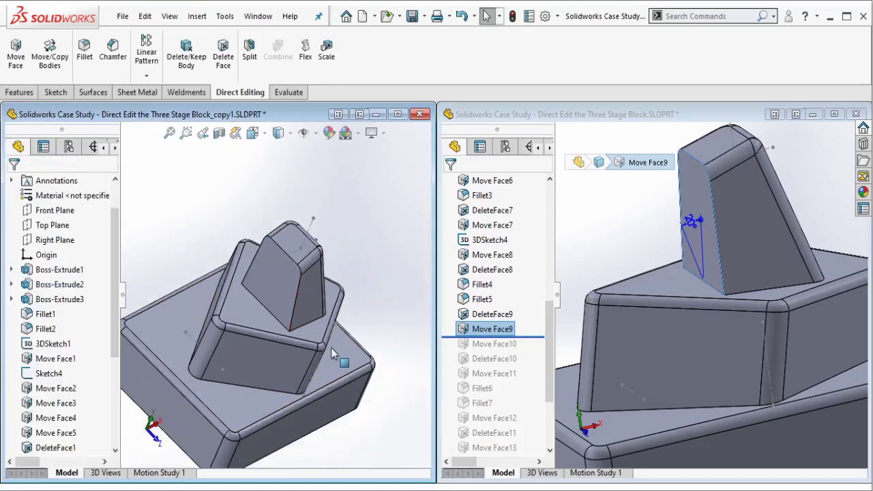
middle_click_drag(332, 352, 275, 360)
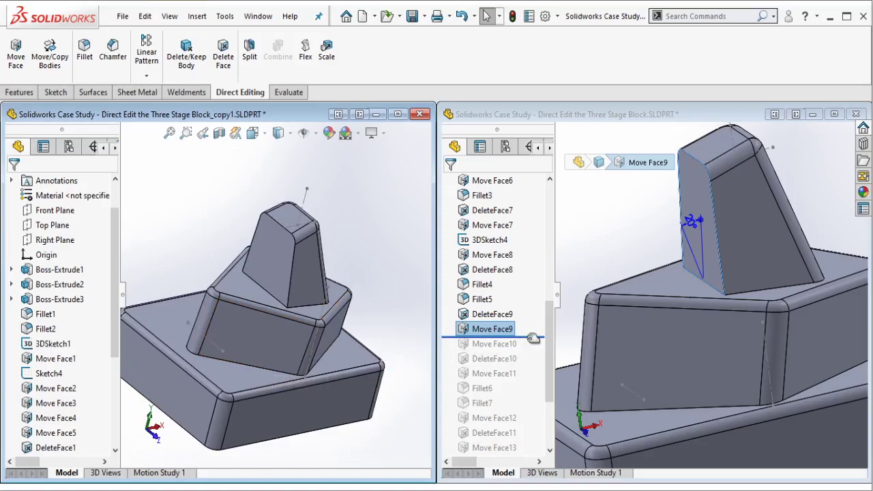
left_click_drag(533, 339, 500, 350)
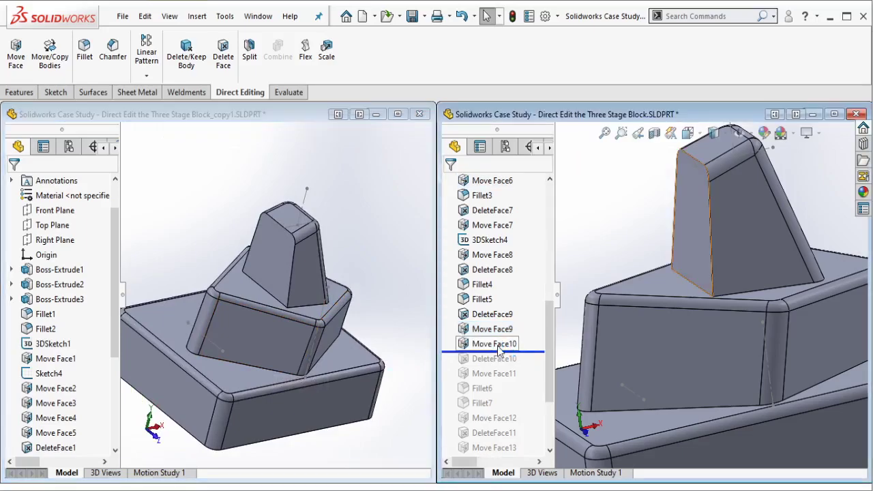
- Inspect the original's Move Face10 and check its 6° rotation angle
left_click(499, 349)
middle_click_drag(716, 232, 686, 196)
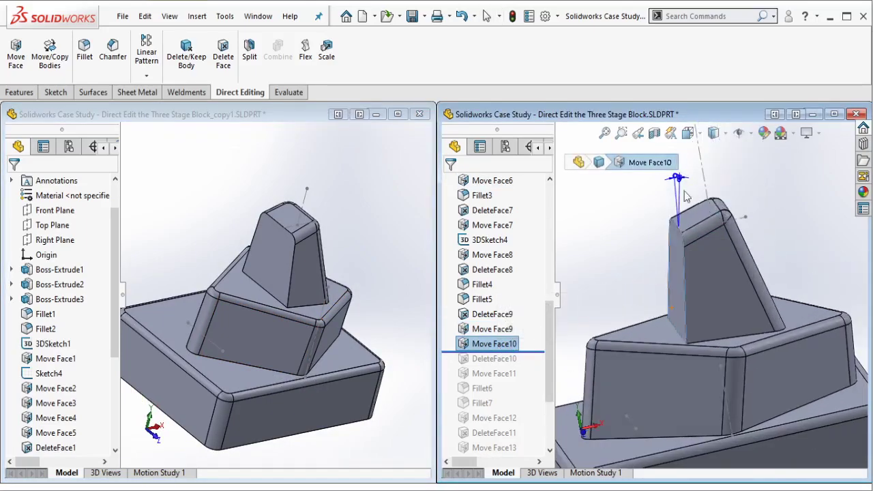
scroll(679, 208, "down", 3)
left_click(693, 204)
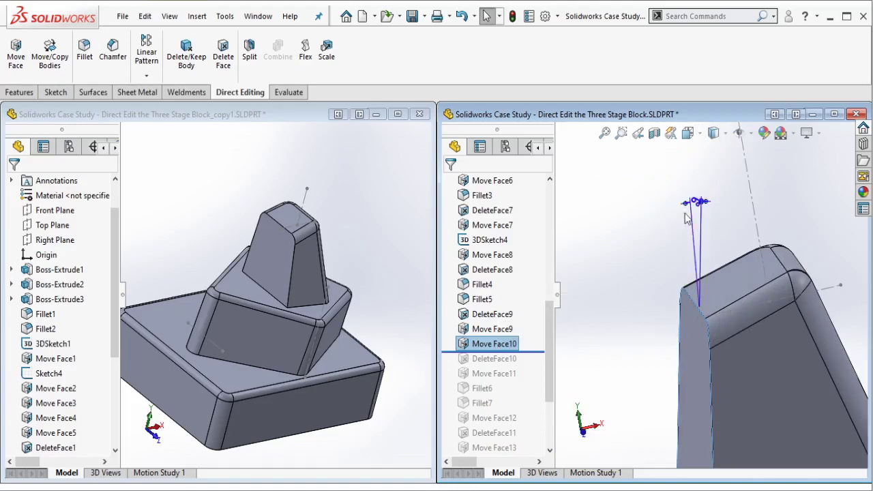
- Start a Rotate face move on the copy, picking the pivot edge and a second side face
left_click(362, 296)
scroll(271, 252, "down", 3)
scroll(270, 252, "down", 3)
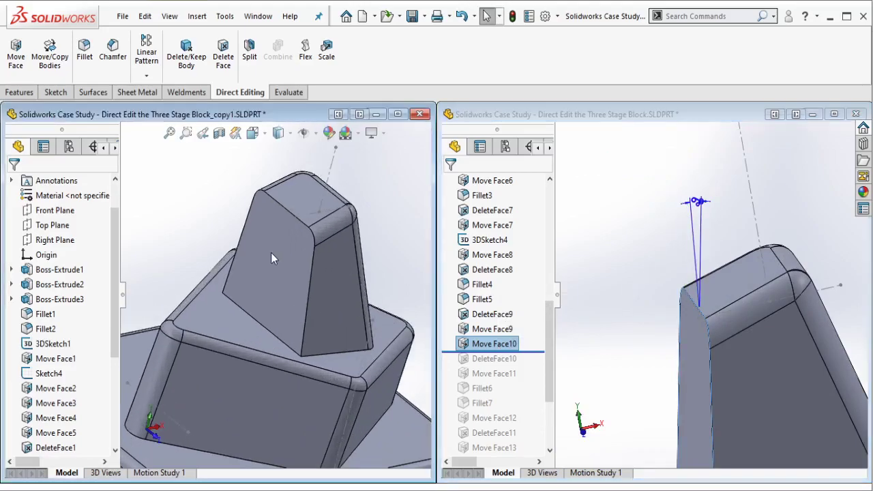
scroll(271, 252, "down", 3)
left_click(27, 59)
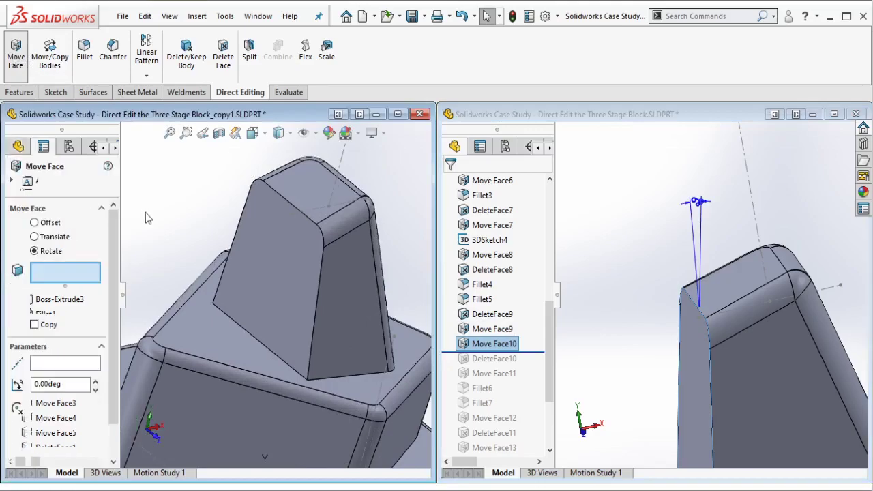
left_click(54, 361)
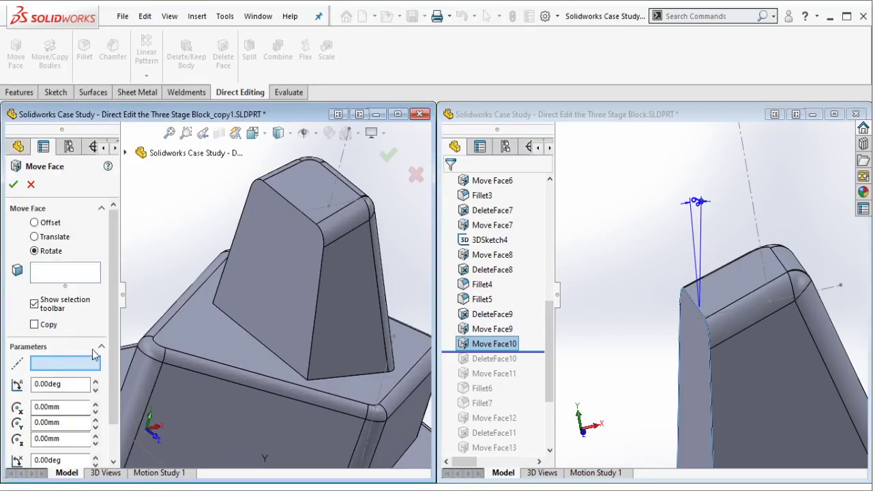
left_click(285, 202)
left_click(257, 258)
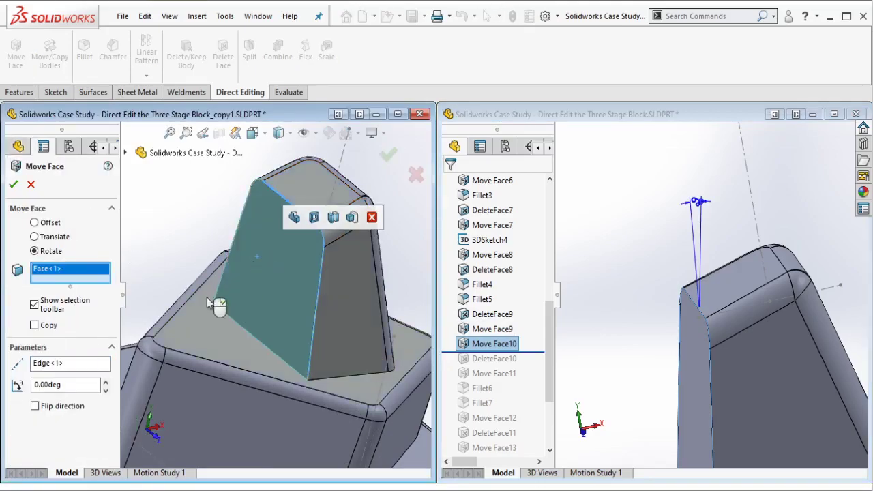
- Set the rotation to 6°, flip its direction, and apply it
left_click(105, 383)
left_click(105, 382)
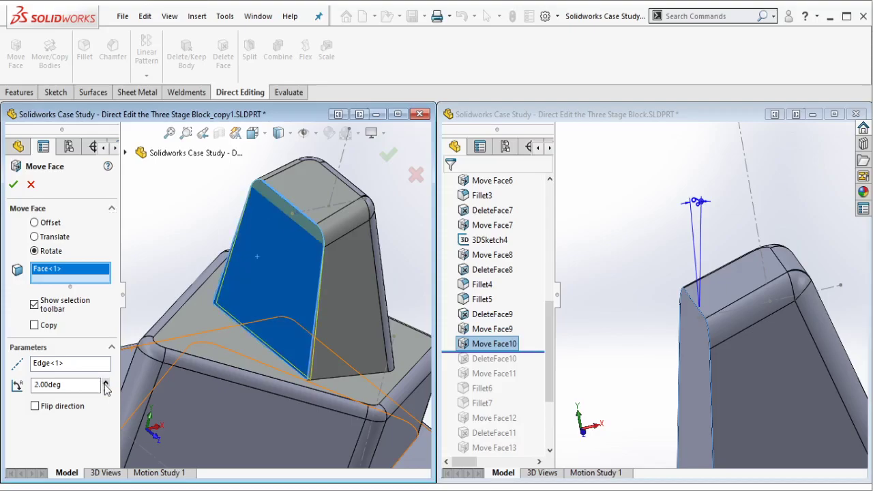
left_click(105, 383)
left_click(105, 383)
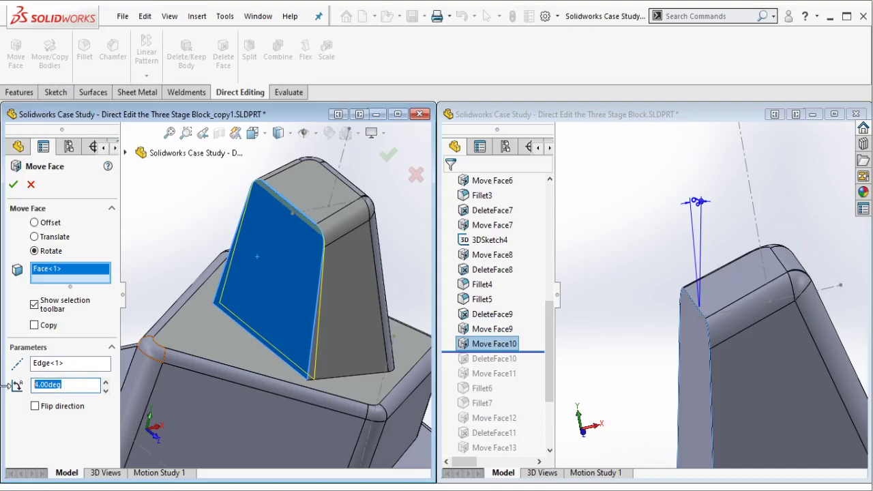
scroll(34, 384, "up", 2)
left_click(53, 409)
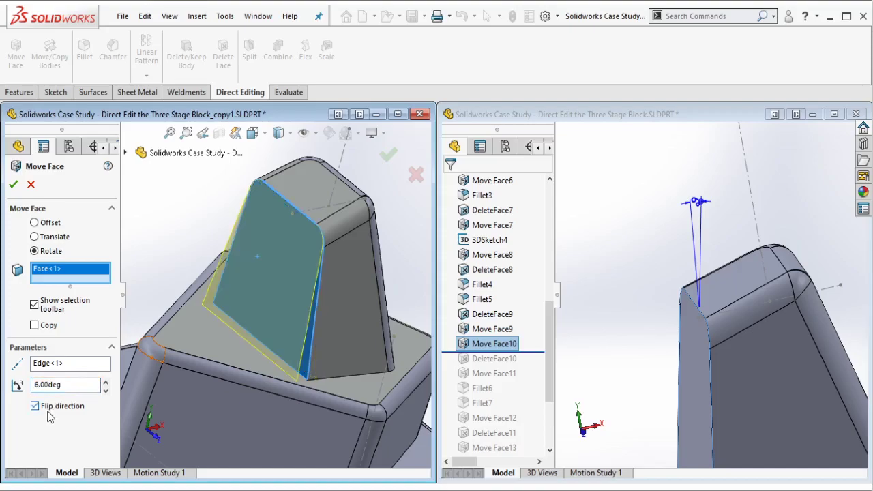
left_click(13, 184)
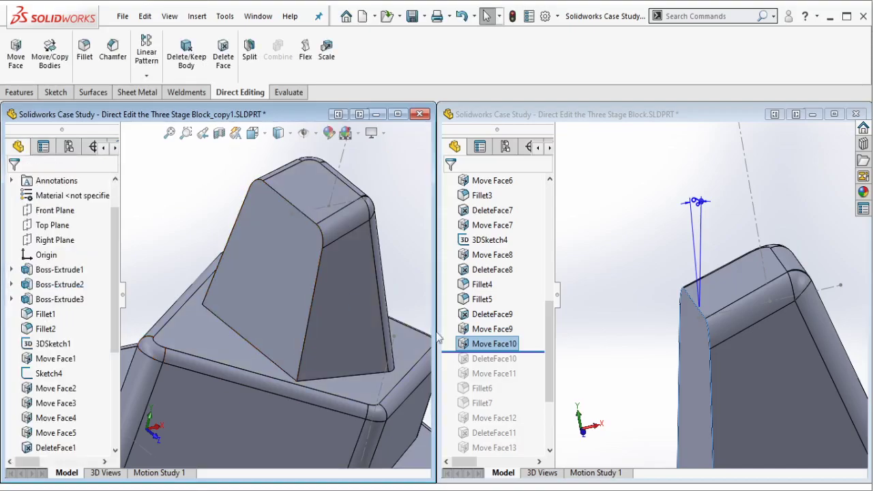
scroll(387, 349, "up", 5)
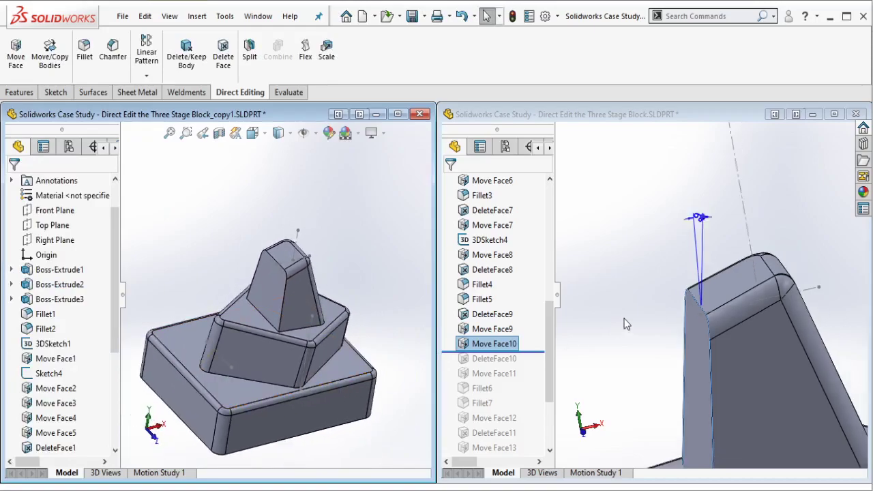
scroll(660, 389, "up", 3)
- Roll the original to DeleteFace10 and review its deleted faces without changing them
left_click_drag(540, 352, 519, 370)
left_click(499, 359)
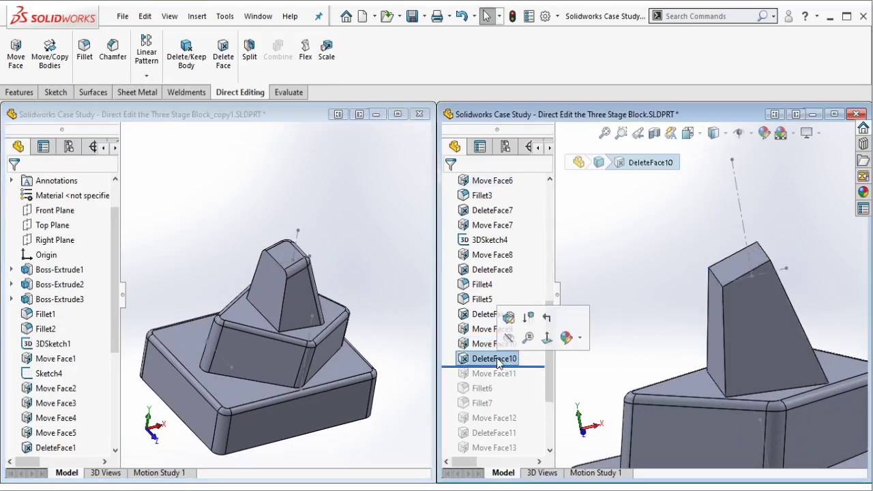
left_click(505, 316)
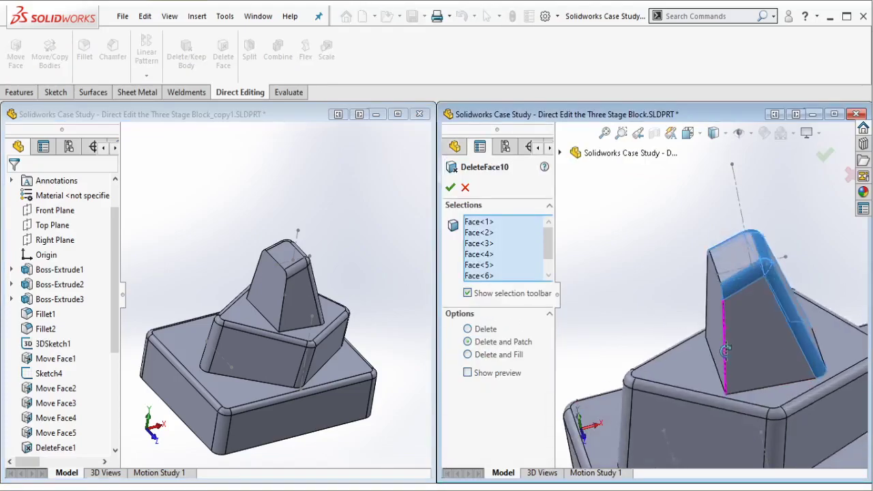
middle_click_drag(727, 334, 577, 287)
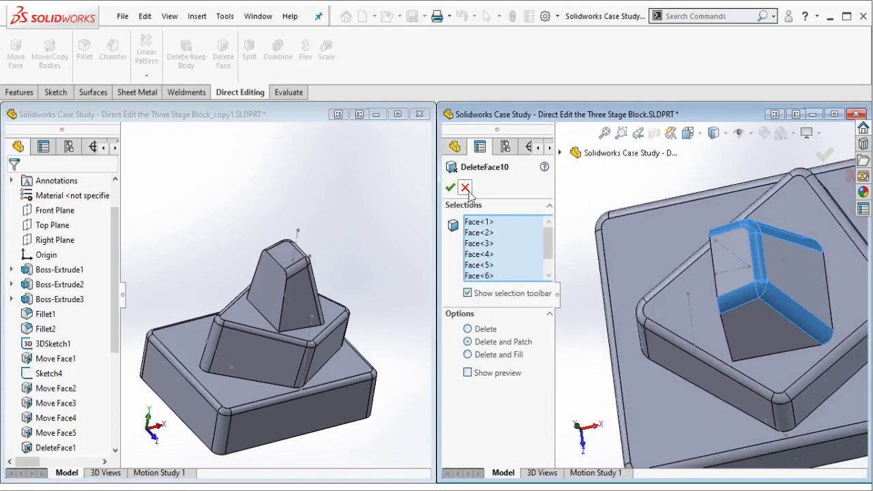
left_click(465, 188)
- Delete and patch the six fillet faces on the copy's top stage
left_click(368, 230)
scroll(293, 278, "down", 3)
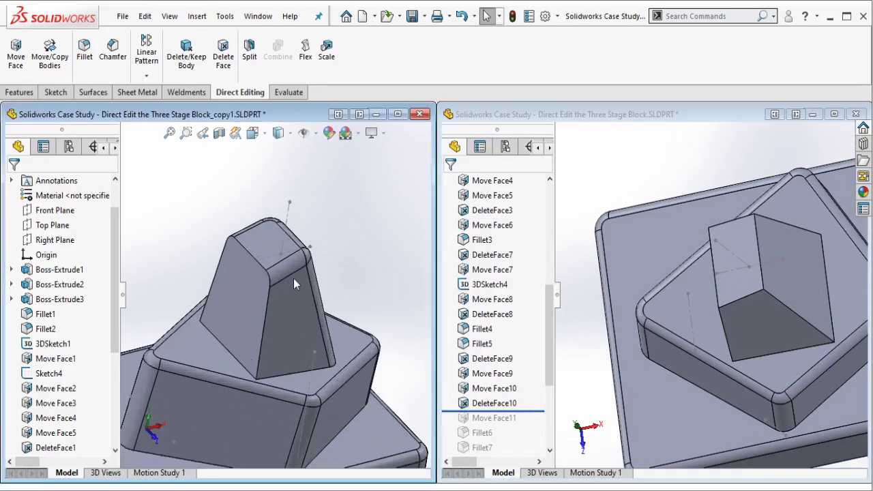
scroll(293, 278, "down", 2)
left_click(223, 56)
middle_click_drag(302, 253, 302, 288)
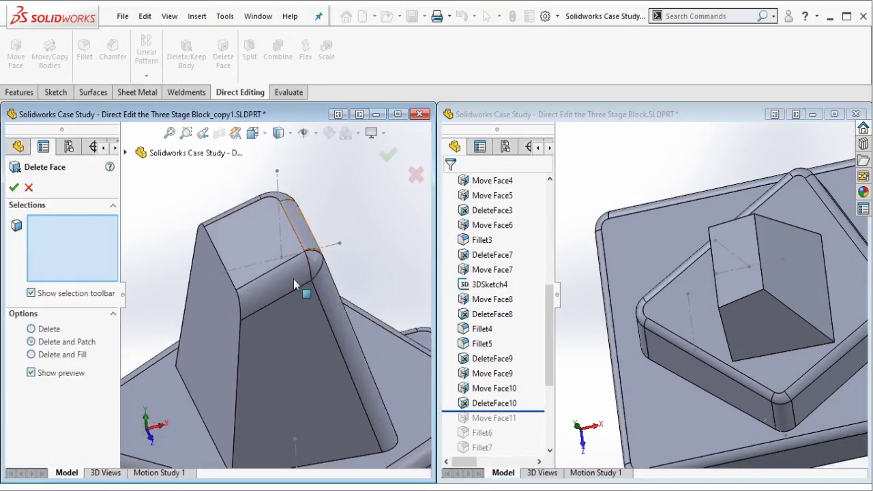
left_click(302, 243)
left_click(355, 300)
mouse_move(354, 300)
middle_mouse_down()
mouse_move(295, 333)
mouse_move(310, 223)
middle_mouse_up()
left_click(304, 235)
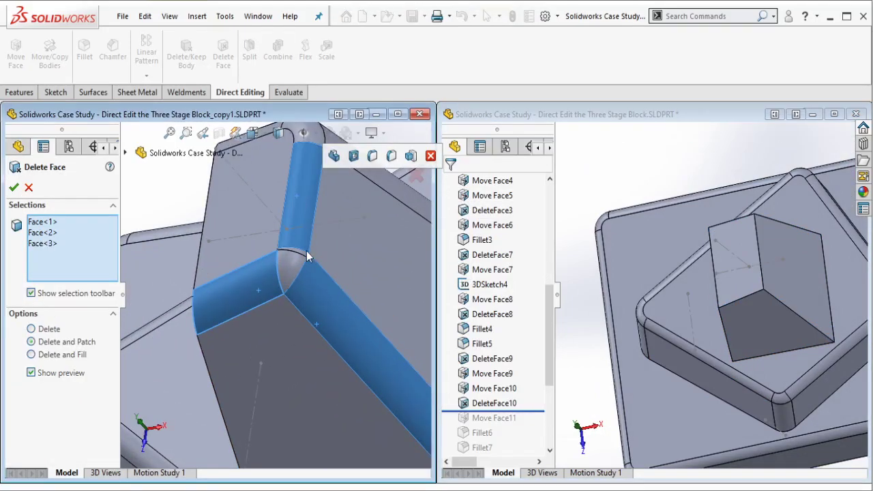
left_click(295, 259)
left_click(294, 266)
mouse_move(294, 267)
middle_mouse_down()
mouse_move(292, 324)
mouse_move(330, 172)
middle_mouse_up()
left_click(330, 172)
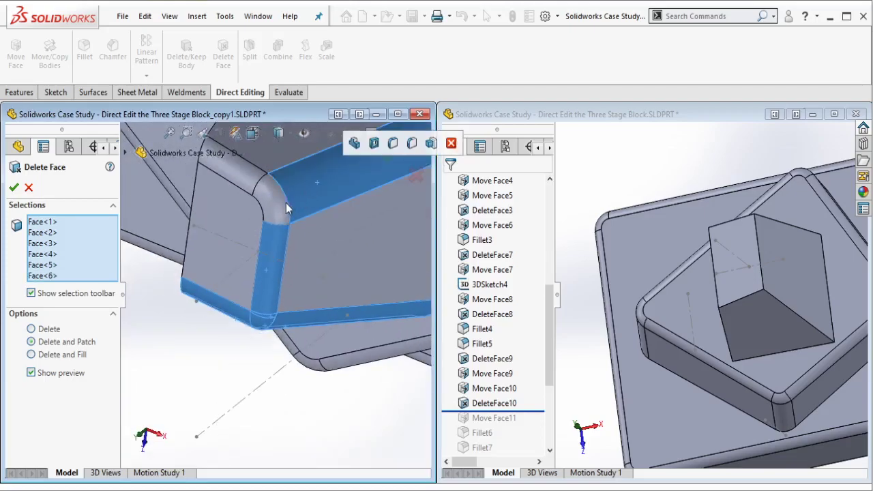
mouse_move(285, 202)
middle_mouse_down()
mouse_move(306, 184)
mouse_move(387, 163)
middle_mouse_up()
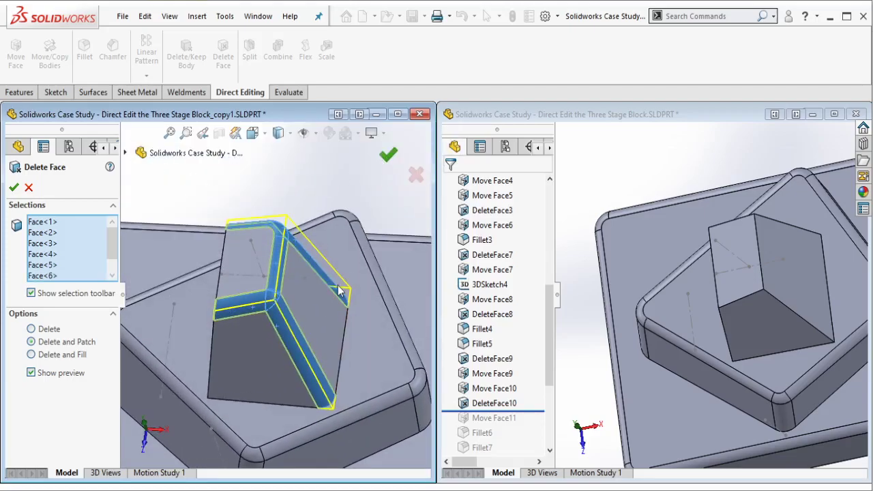
key("Return")
- Inspect the now-sharp edges and dismiss the unsaved-document notification
mouse_move(328, 300)
middle_mouse_down()
mouse_move(307, 236)
mouse_move(302, 362)
mouse_move(282, 383)
mouse_move(311, 308)
mouse_move(336, 330)
mouse_move(353, 388)
mouse_move(329, 337)
mouse_move(338, 326)
middle_mouse_up()
mouse_move(748, 308)
middle_mouse_down()
mouse_move(689, 293)
mouse_move(701, 262)
mouse_move(612, 353)
middle_mouse_up()
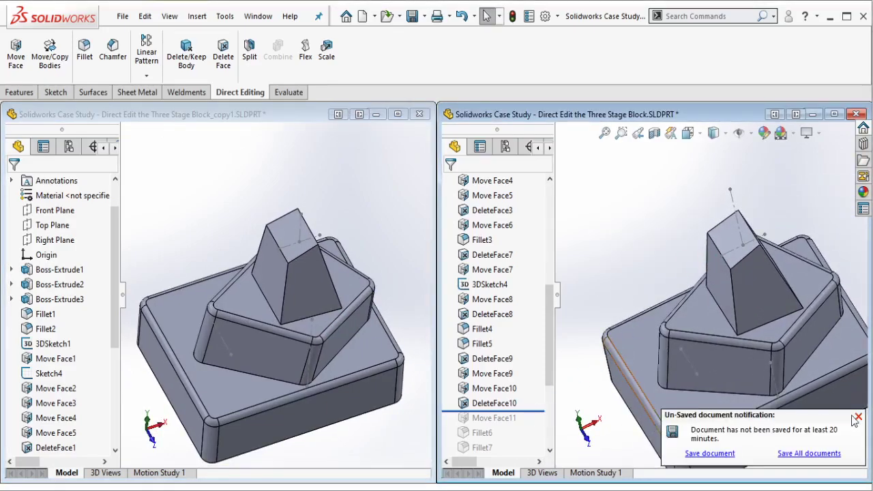
left_click(857, 418)
- Roll the original forward through Move Face11 and read its 9° rotation angle
left_click_drag(536, 410, 525, 422)
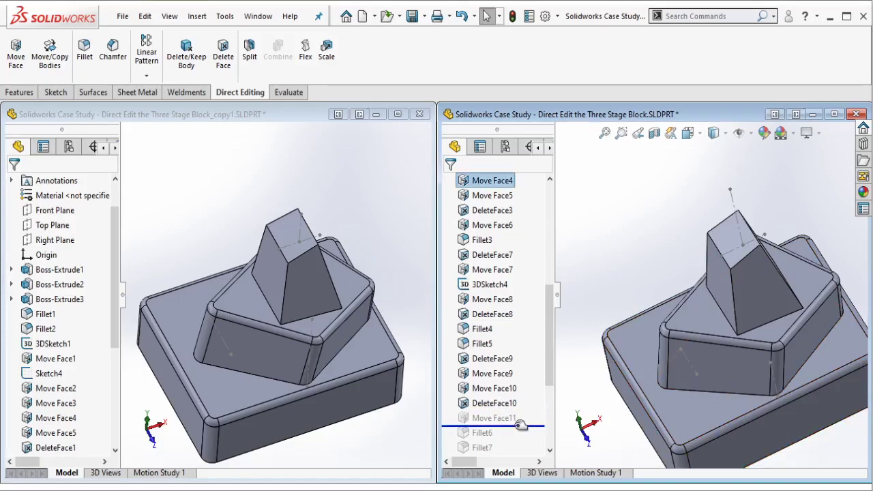
left_click(494, 419)
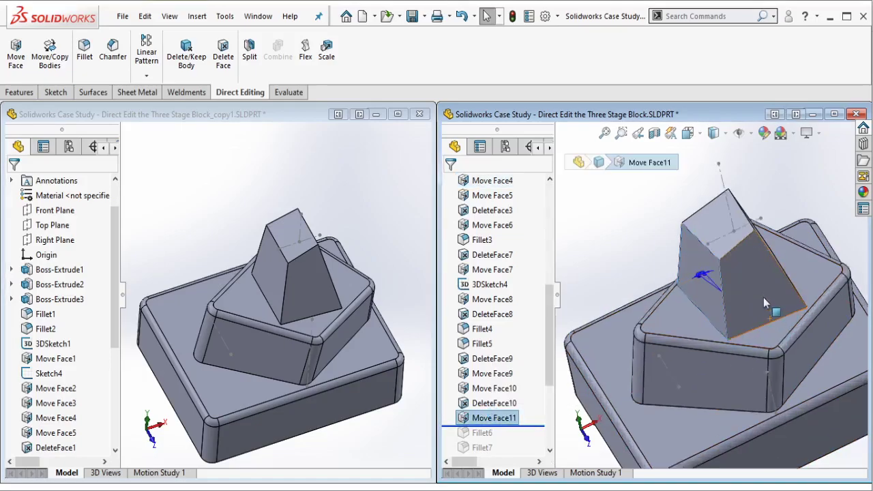
scroll(764, 308, "down", 5)
scroll(647, 276, "down", 4)
double_click(619, 229)
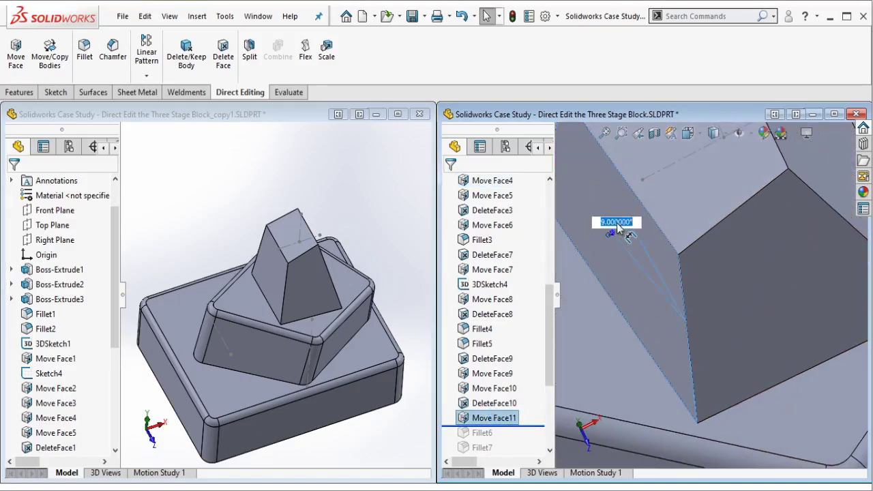
key("Escape")
scroll(273, 270, "down", 5)
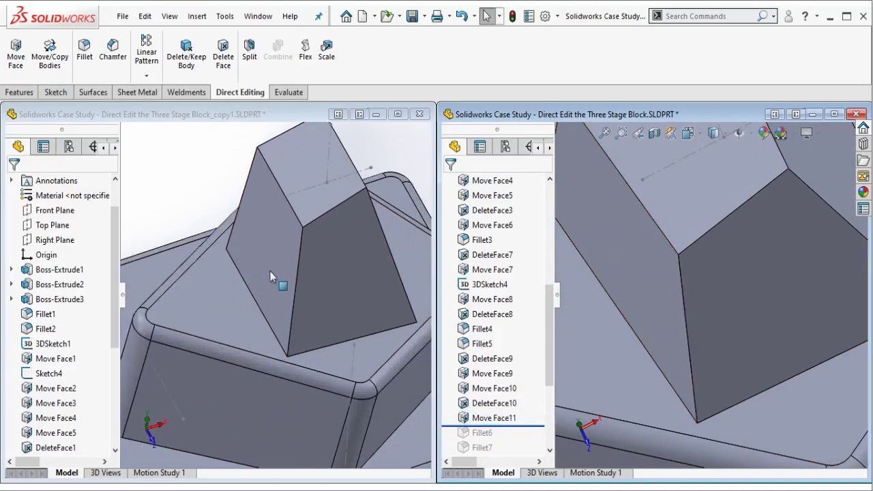
- Rotate a third side face of the copy's top stage about its bottom edge, reversed, to match 9°
left_click(275, 273)
middle_click_drag(205, 175, 218, 201)
left_click(16, 55)
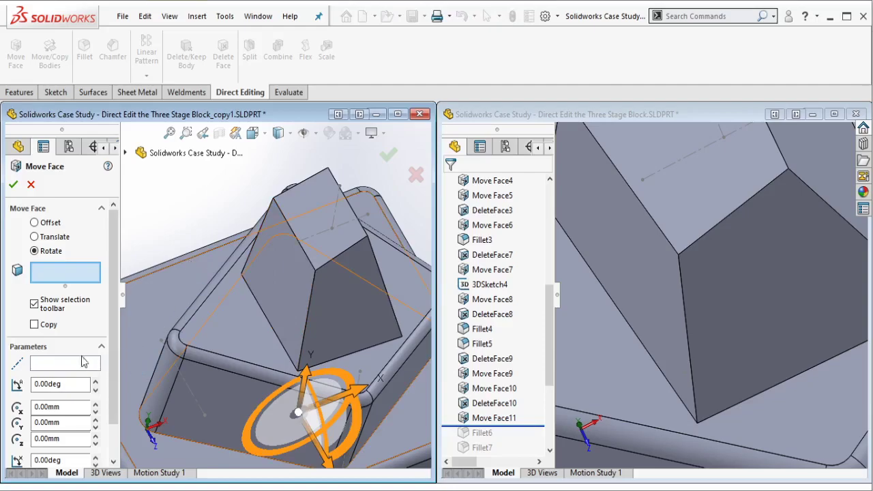
left_click(83, 361)
left_click(305, 330)
left_click(279, 296)
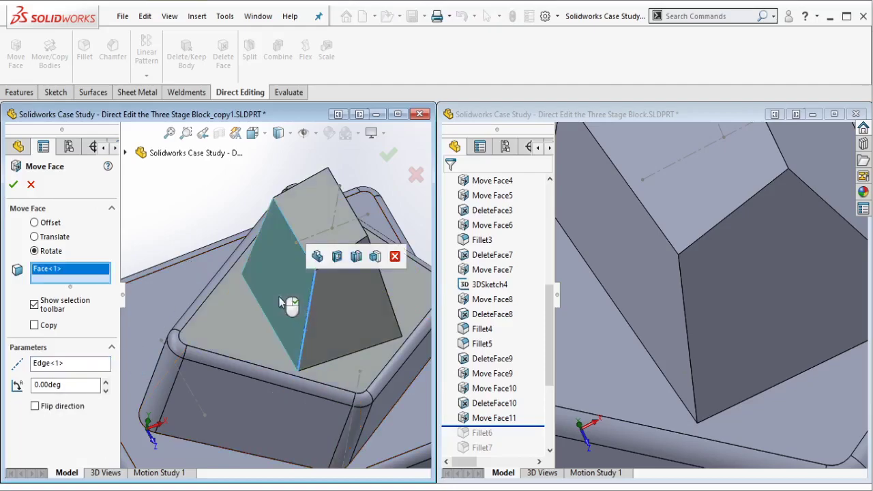
left_click(106, 383)
left_click(105, 383)
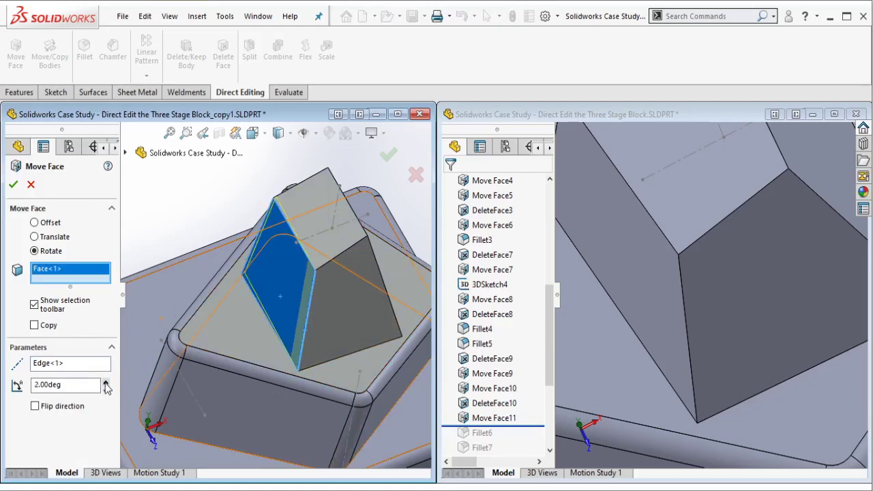
left_click(50, 408)
key("Return")
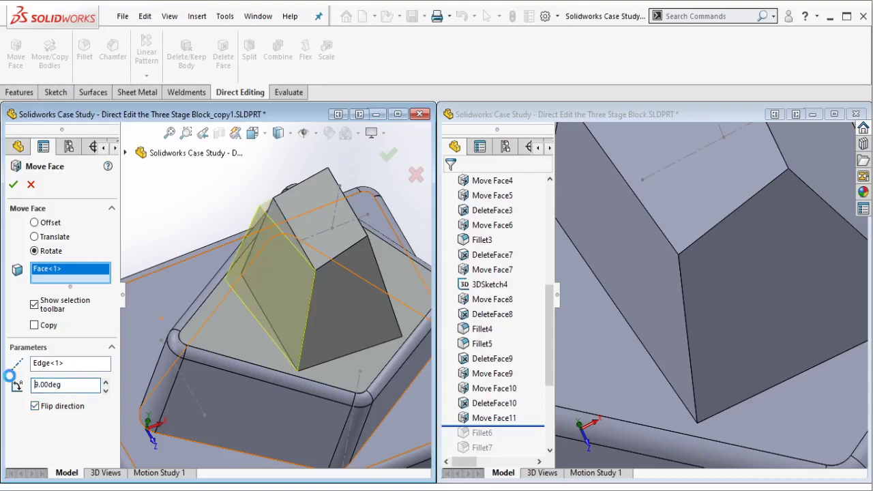
- Roll the original forward to include Fillet6 and view which edges it rounds
scroll(516, 332, "down", 4)
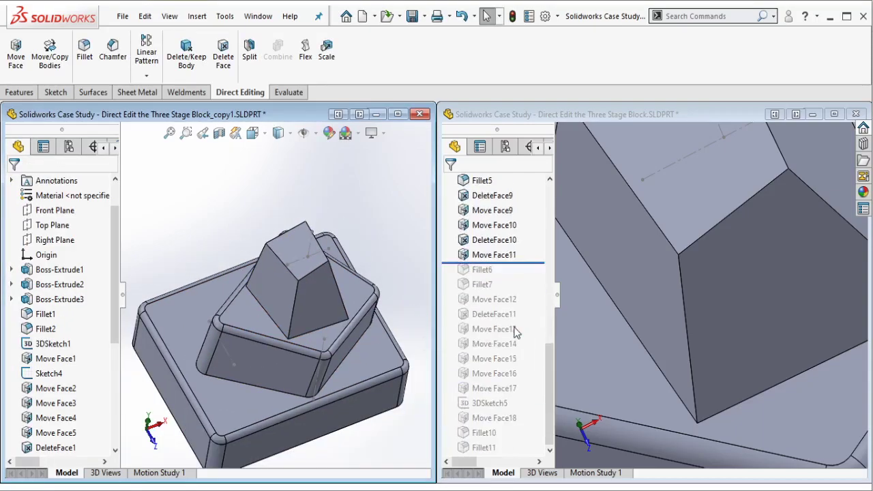
left_click_drag(518, 263, 498, 277)
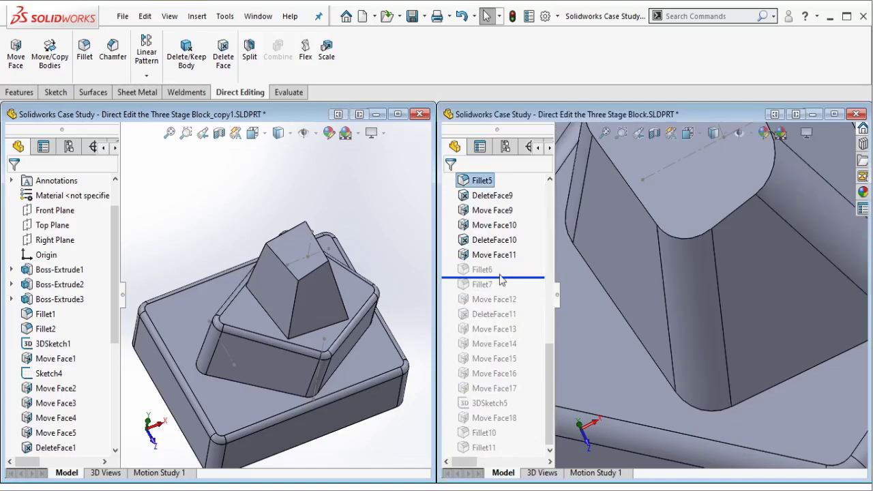
left_click(481, 269)
middle_click_drag(601, 272, 728, 375)
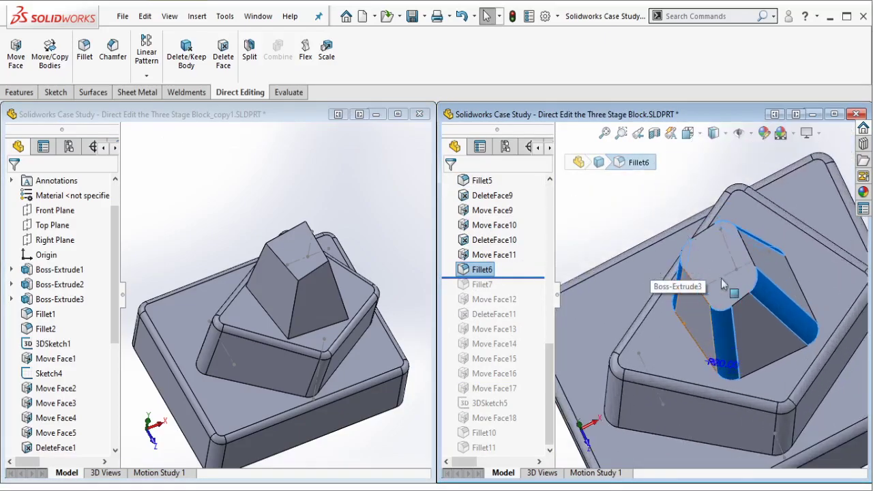
scroll(728, 328, "up", 3)
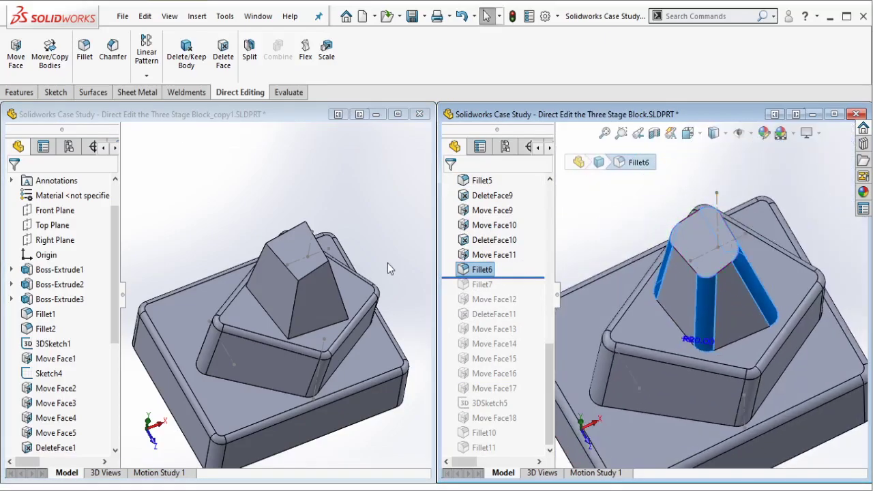
- Fillet the four sloping edges of the copy's top stage with a 20 mm radius
left_click(387, 262)
scroll(300, 305, "down", 2)
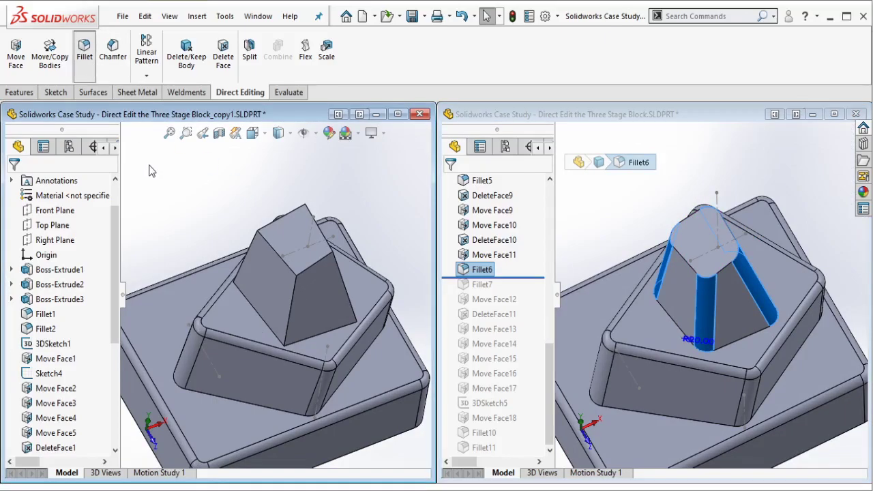
left_click(250, 248)
left_click(292, 313)
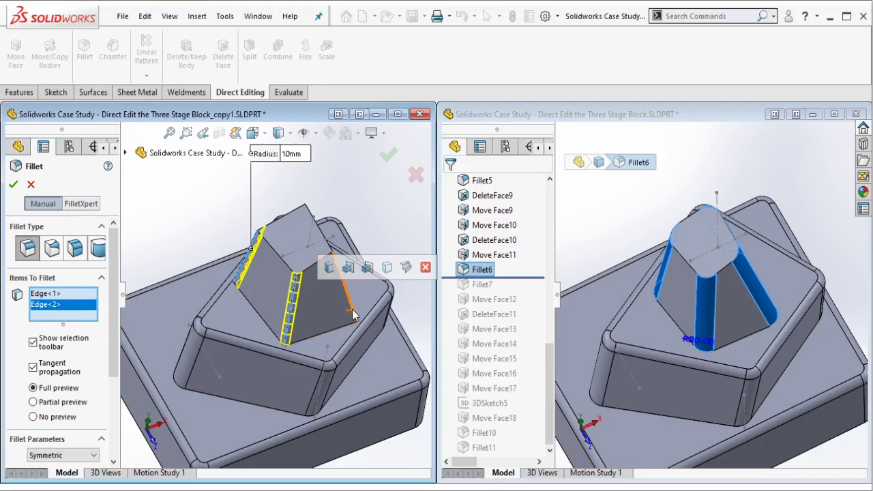
left_click(329, 303)
middle_click_drag(330, 302, 324, 254)
left_click(304, 225)
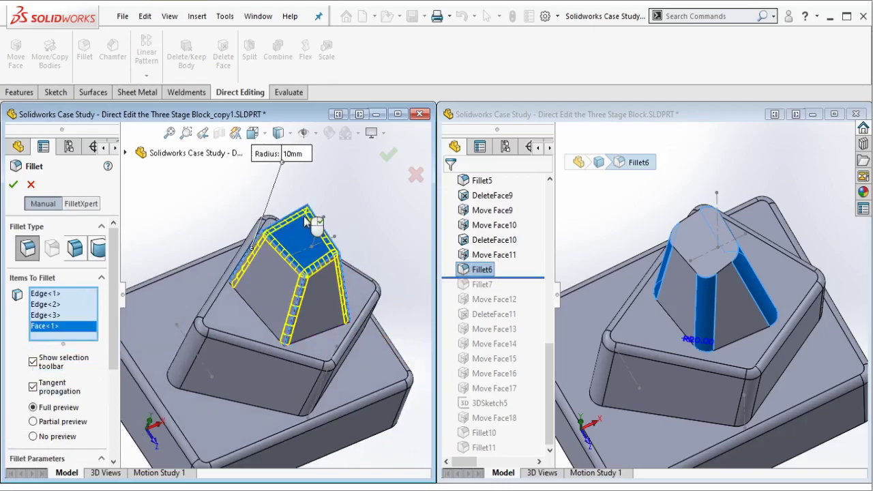
scroll(71, 341, "down", 3)
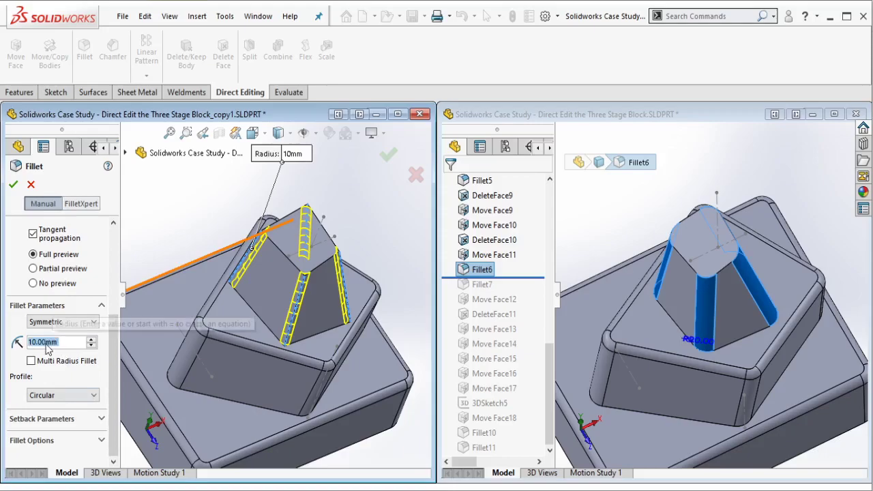
type("20")
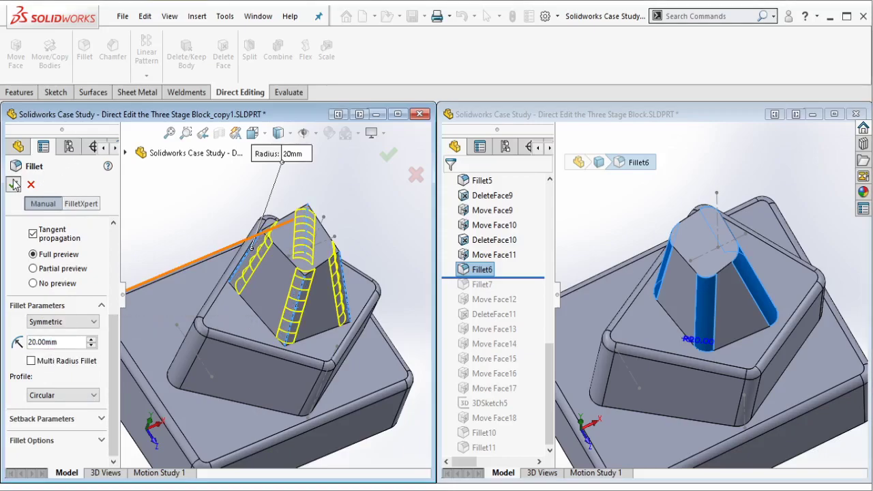
key("Return")
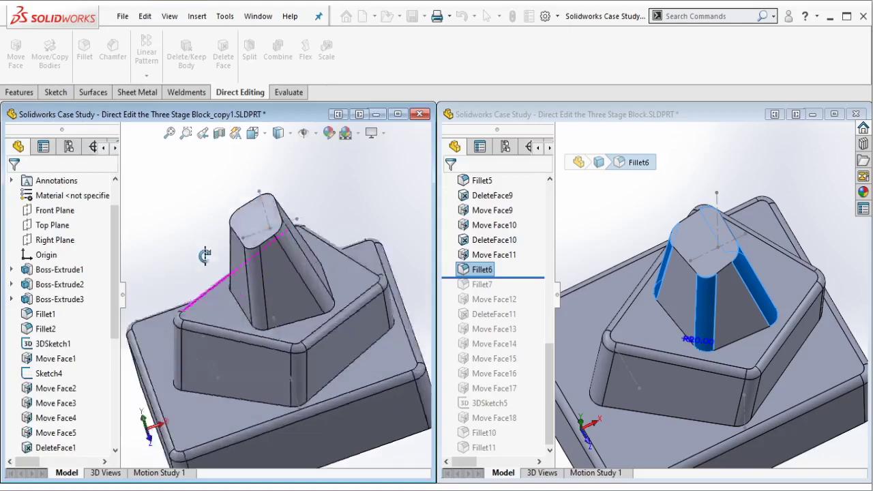
- Roll the original forward to include Fillet7 and view its top-edge rounding
left_click_drag(515, 287, 506, 289)
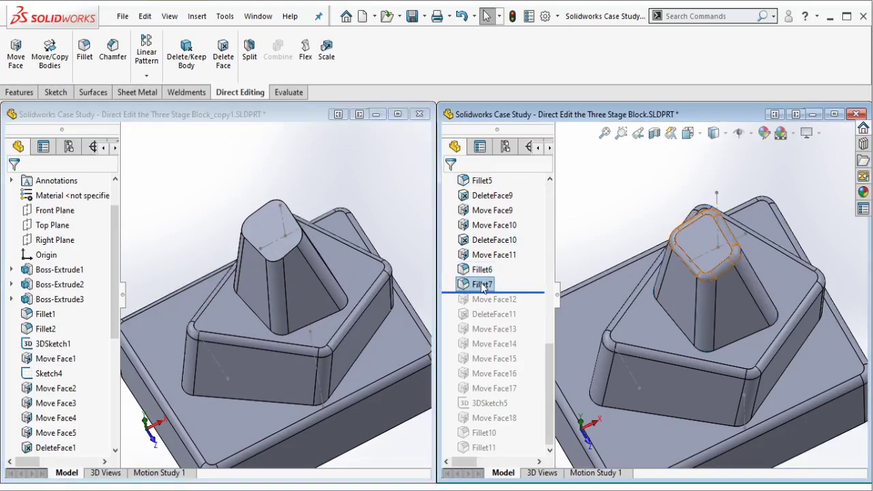
left_click(482, 285)
scroll(705, 242, "down", 5)
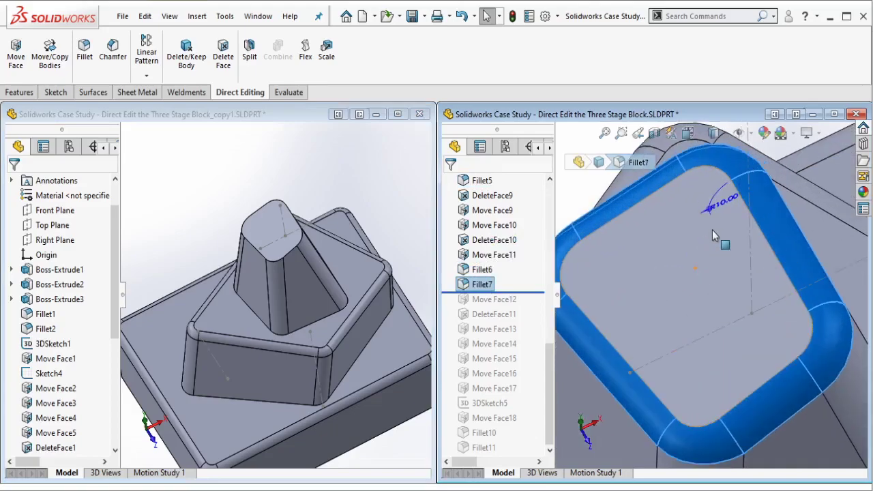
scroll(712, 229, "up", 2)
scroll(712, 230, "up", 3)
- Fillet the edges of the copy's top face with a 10 mm radius
left_click(378, 191)
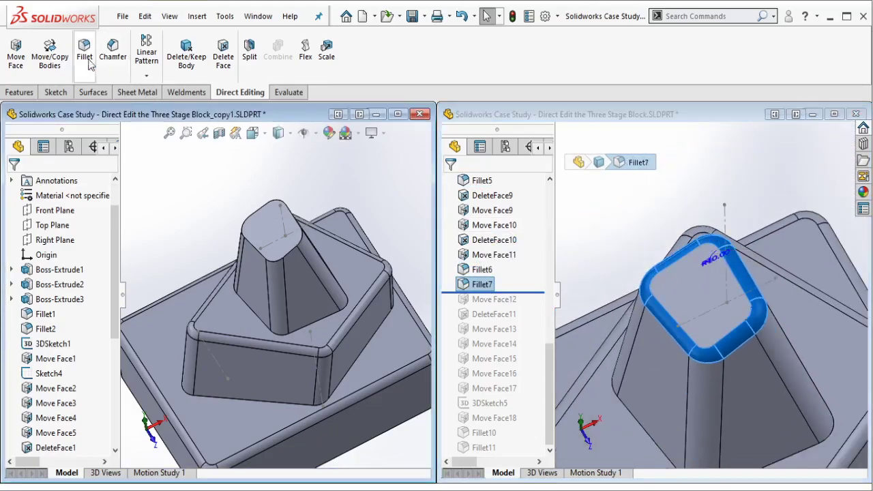
left_click(270, 220)
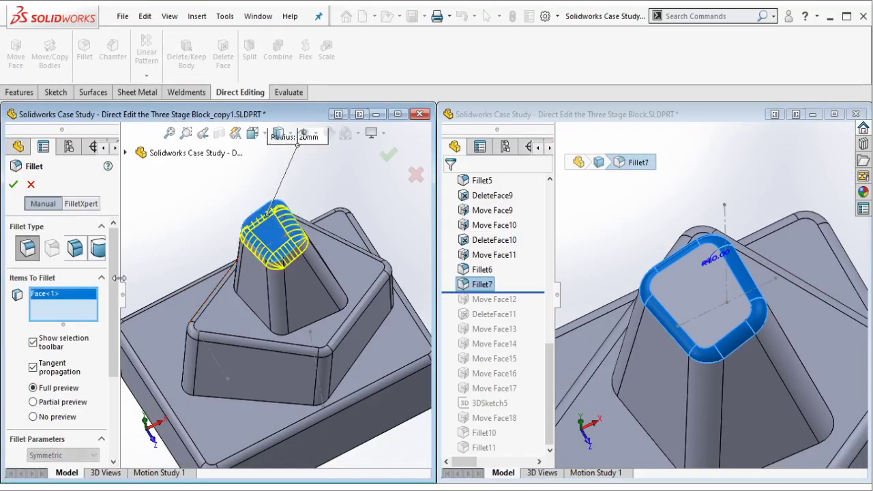
scroll(118, 278, "down", 3)
left_click_drag(62, 369, 13, 371)
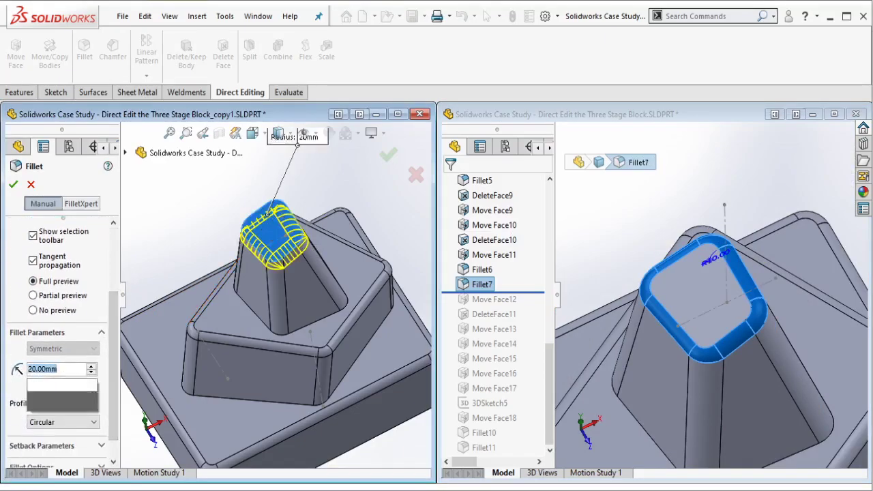
type("10")
key("Return")
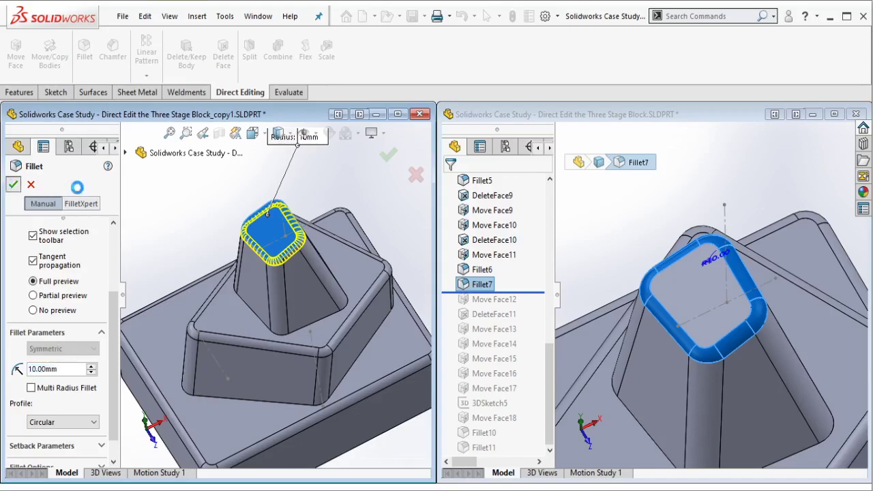
key("Return")
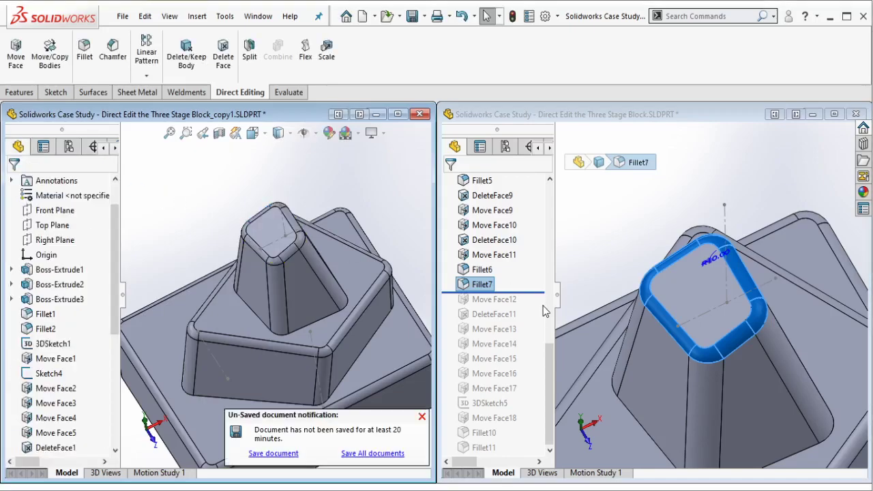
- Dismiss the unsaved notice and roll the original's history forward to include Move Face12
left_click(422, 417)
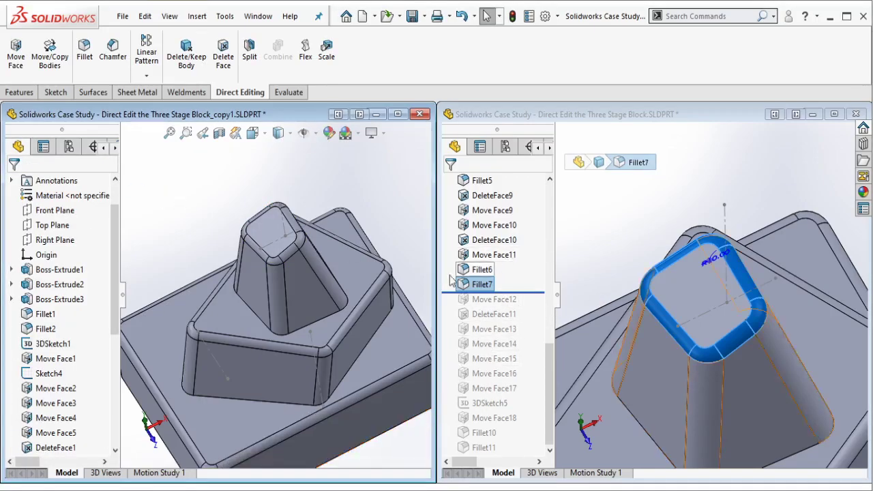
middle_click_drag(382, 307, 445, 238)
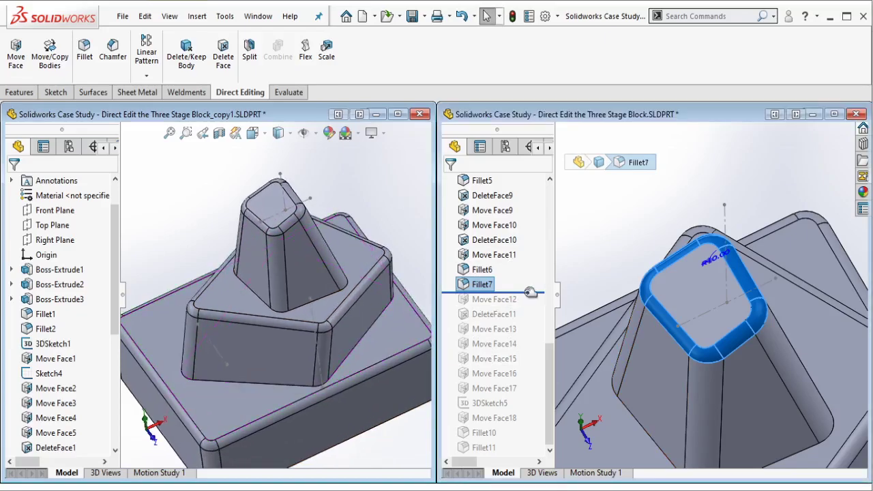
left_click_drag(529, 292, 523, 308)
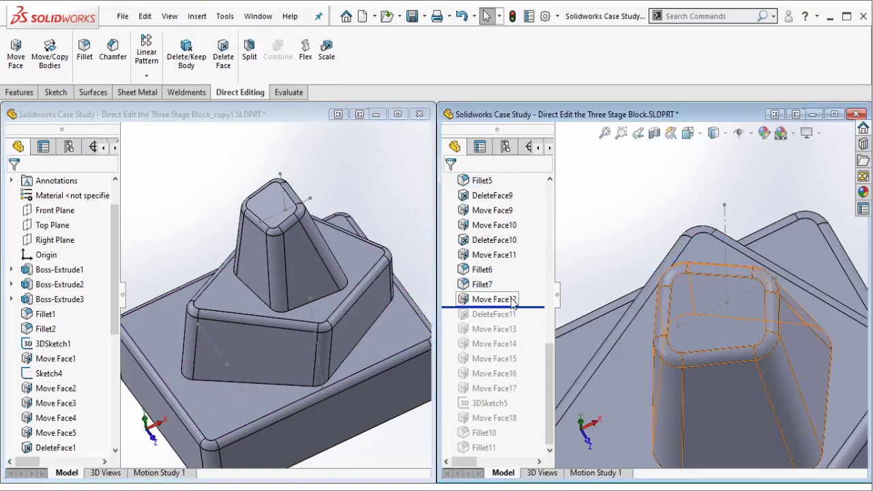
left_click(495, 300)
scroll(692, 350, "up", 2)
scroll(706, 351, "up", 2)
middle_click_drag(706, 351, 688, 382)
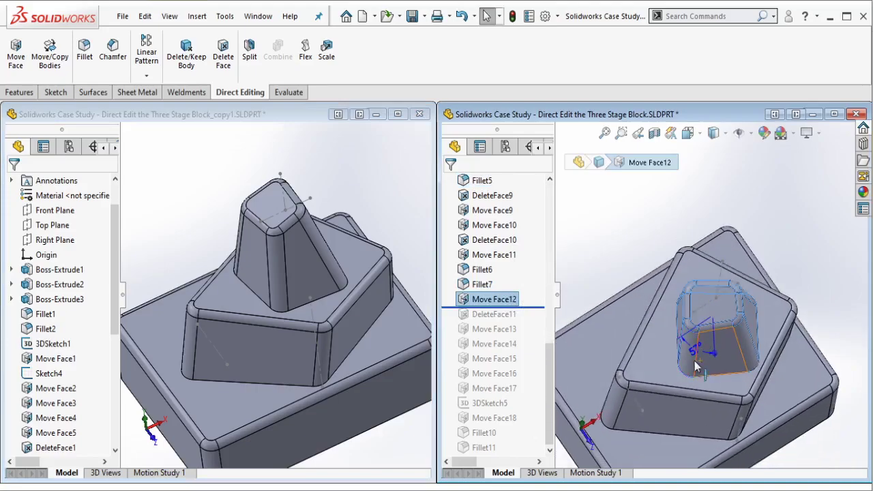
left_click(494, 299)
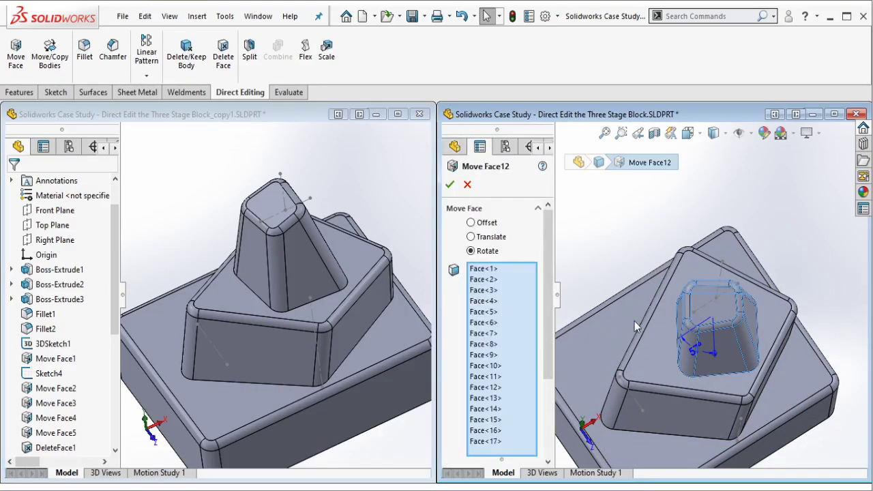
middle_click_drag(637, 336, 551, 310)
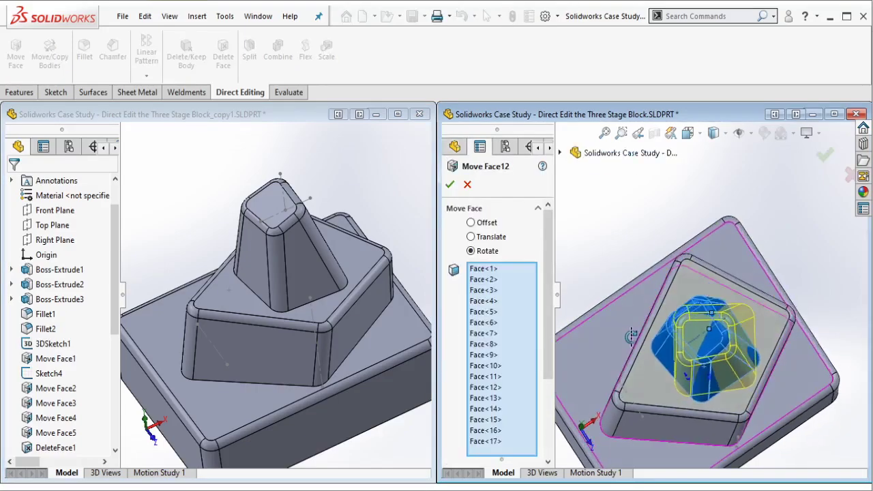
left_click(467, 184)
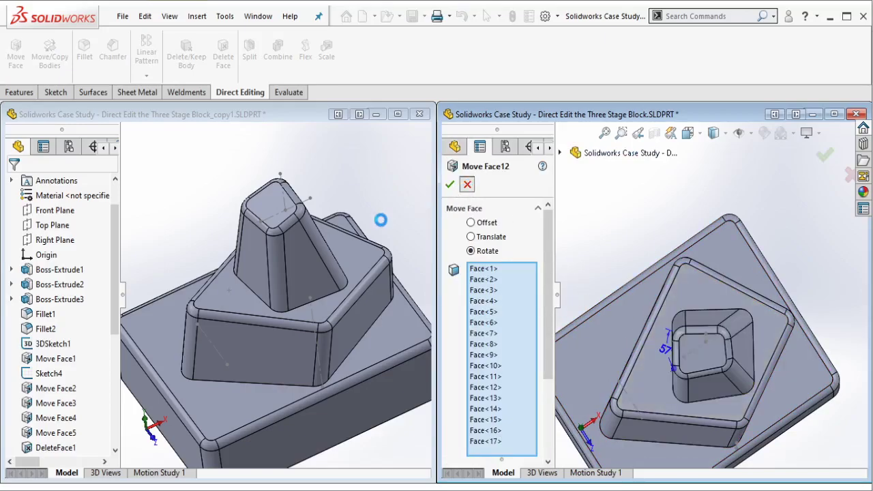
- Review Move Face12's 57° angle on the original and orbit the copy to an oblique view
middle_click_drag(317, 259, 311, 321)
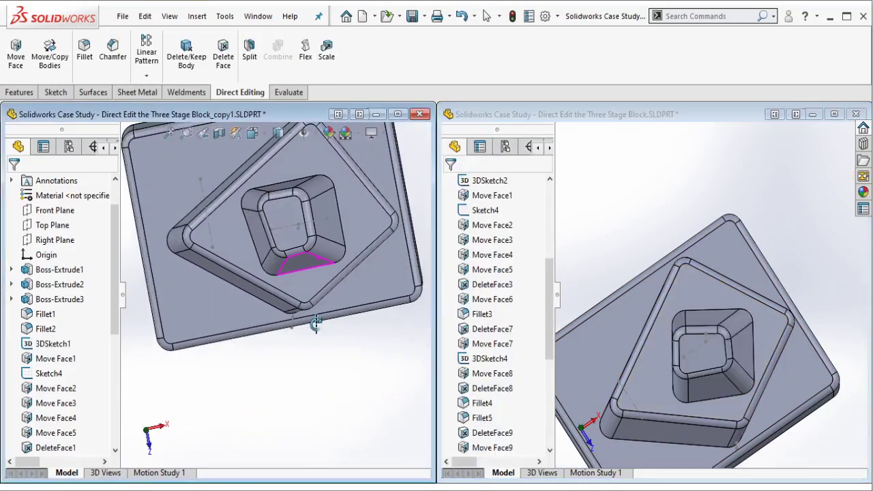
scroll(488, 341, "down", 2)
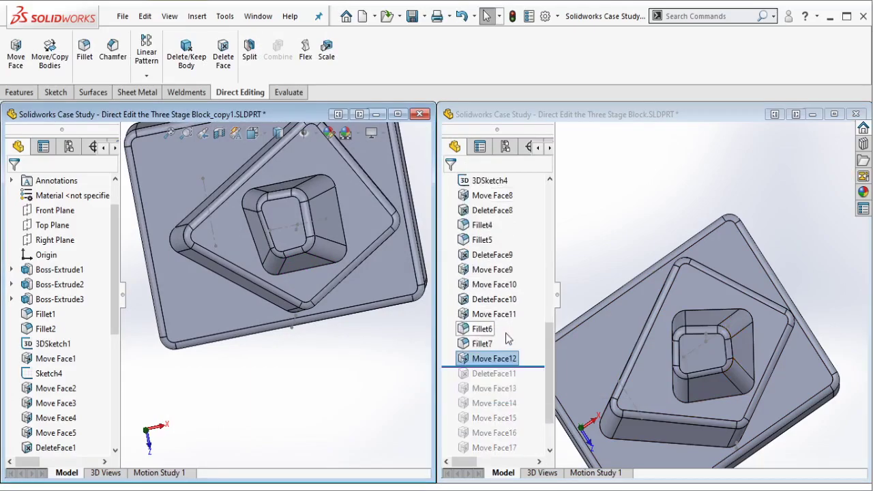
left_click(482, 343)
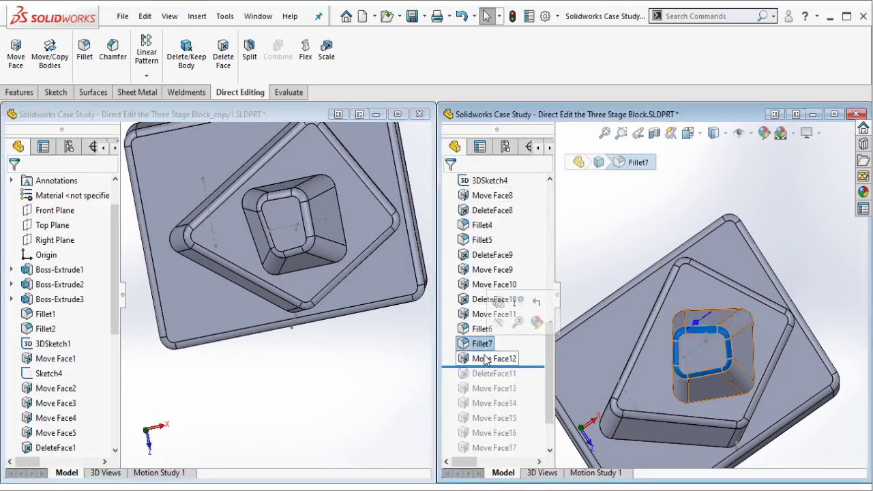
left_click(484, 359)
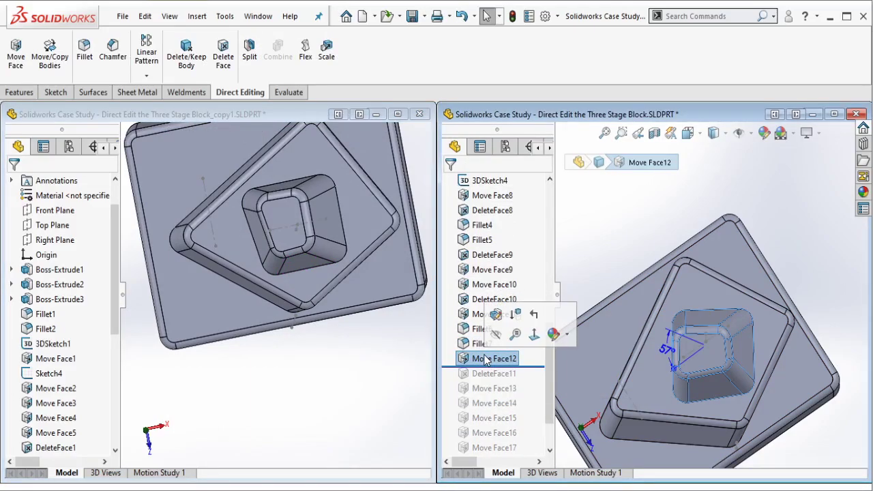
mouse_move(641, 368)
middle_mouse_down()
mouse_move(606, 346)
mouse_move(617, 341)
middle_mouse_up()
mouse_move(320, 300)
middle_mouse_down()
mouse_move(326, 282)
mouse_move(269, 253)
middle_mouse_up()
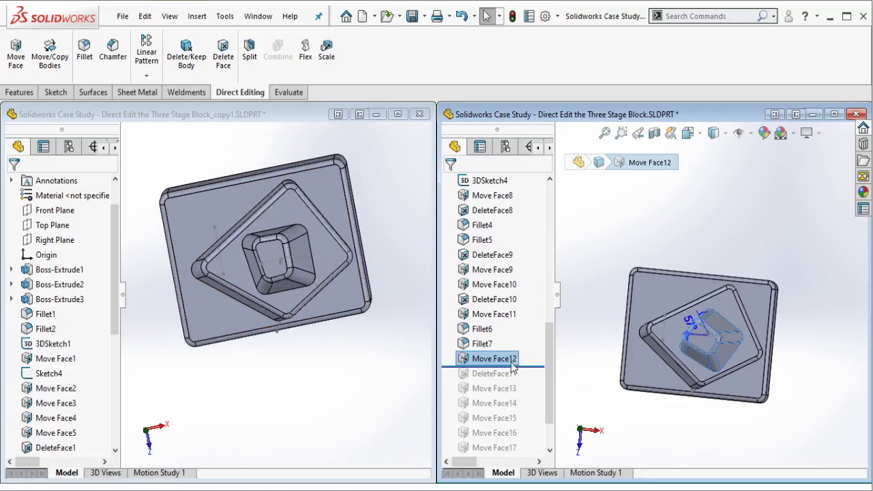
mouse_move(318, 298)
middle_mouse_down()
mouse_move(302, 225)
mouse_move(282, 255)
middle_mouse_up()
- Set up a Move Face rotation of the copy's top boss tangent faces about Line4@3DSketch1
left_click(16, 56)
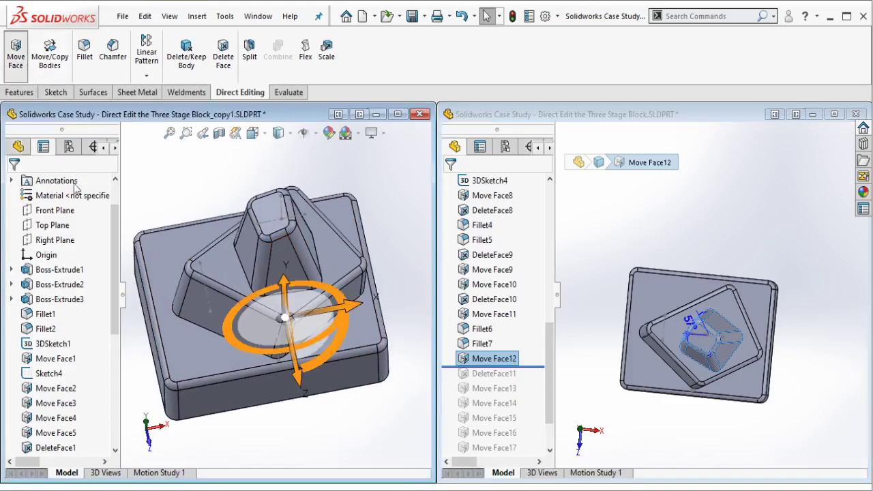
left_click(49, 251)
left_click(67, 361)
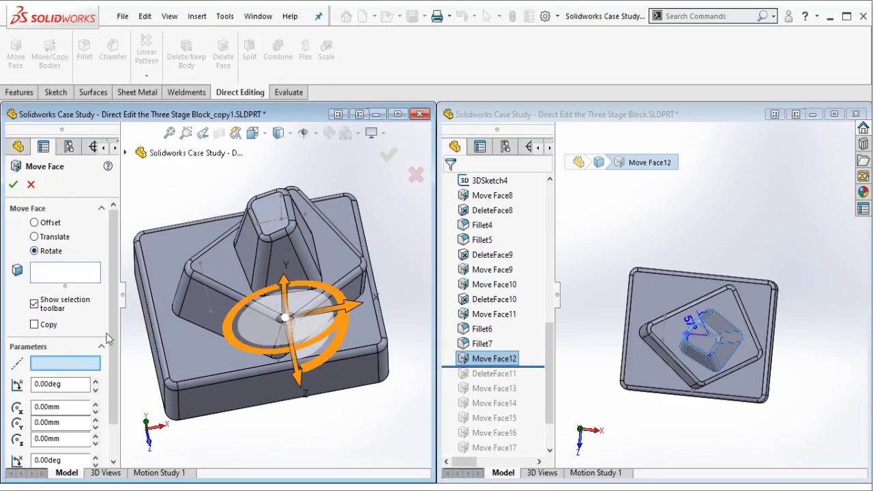
mouse_move(270, 234)
middle_mouse_down()
mouse_move(282, 198)
mouse_move(270, 248)
middle_mouse_up()
left_click(291, 179)
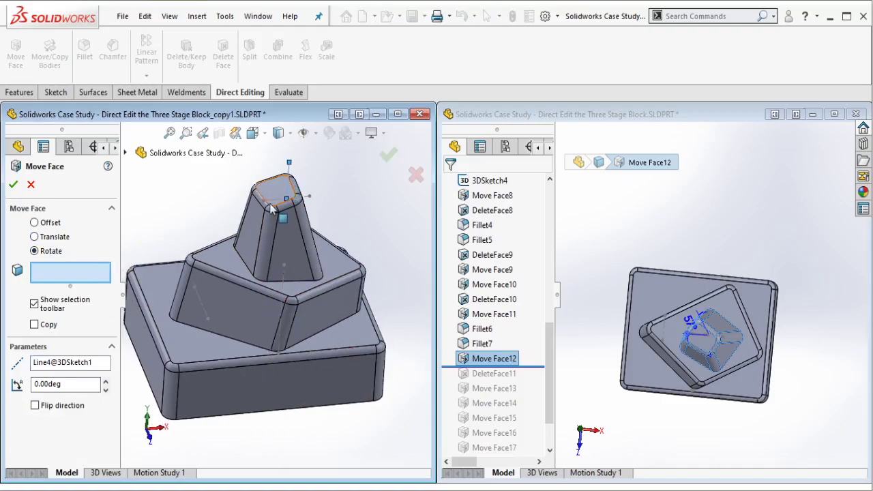
right_click(285, 270)
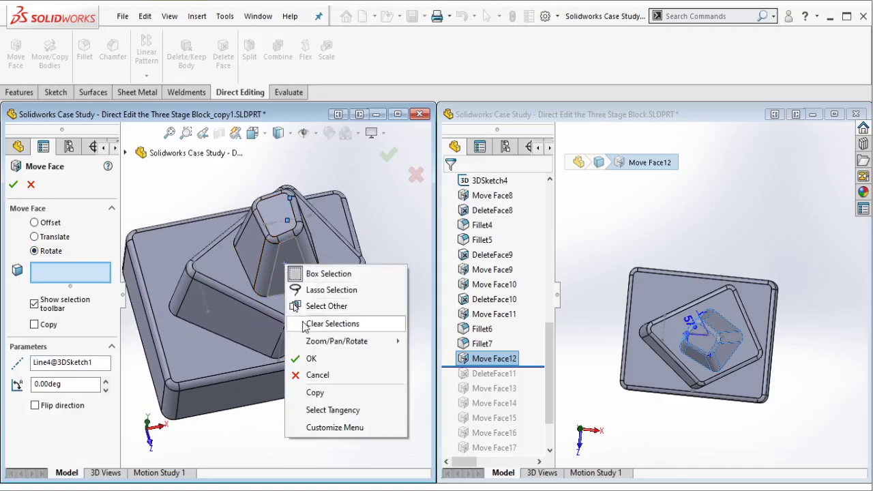
left_click(321, 409)
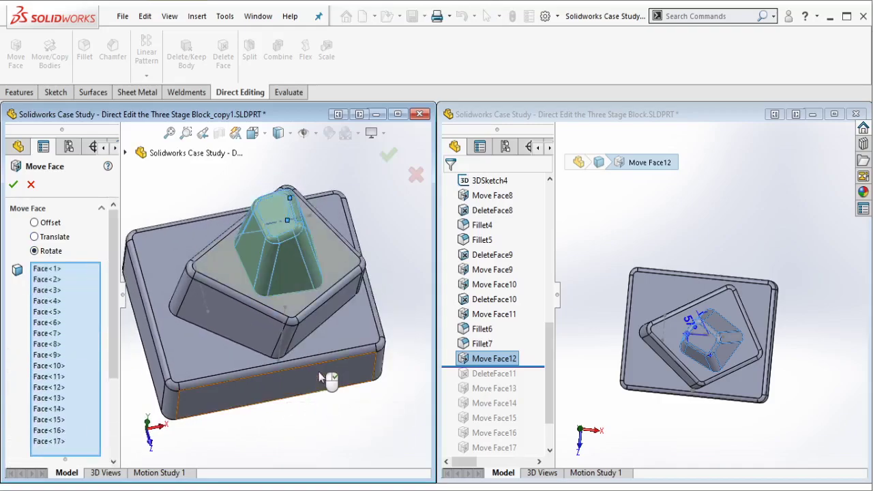
- Flip the rotation direction and apply a 57° angle to the top boss
middle_click_drag(311, 328, 310, 342)
scroll(68, 382, "down", 3)
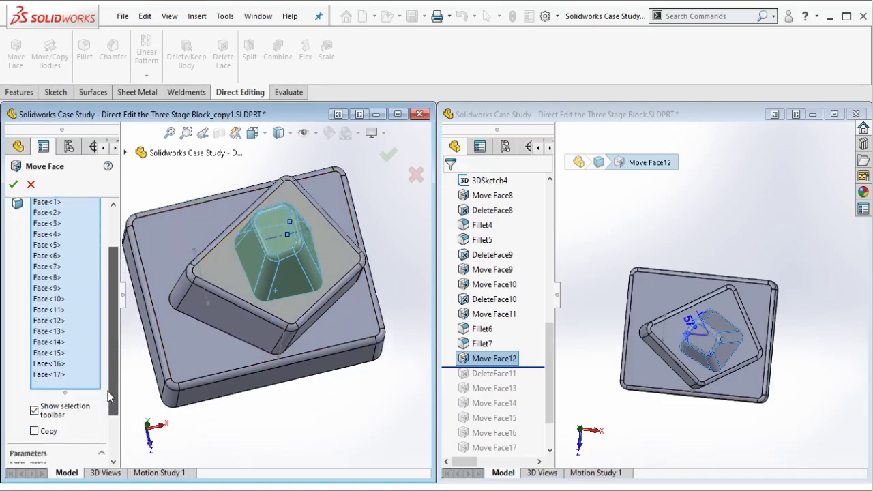
scroll(82, 409, "down", 2)
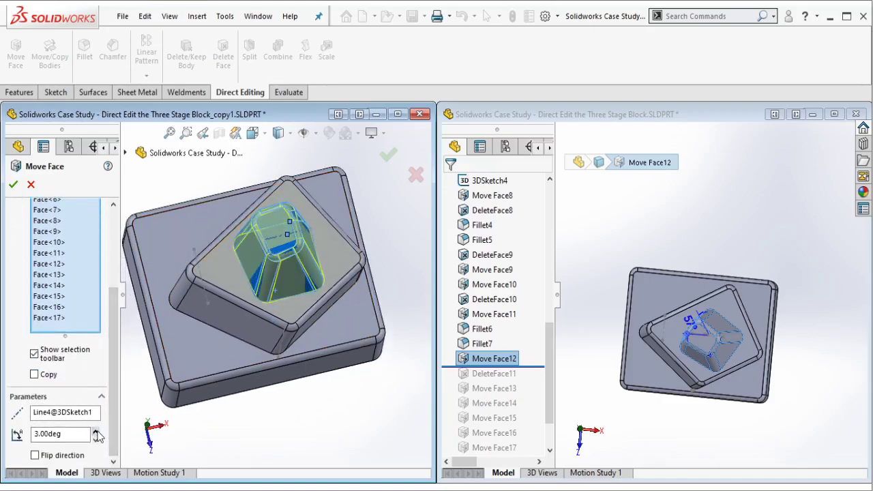
left_click(59, 455)
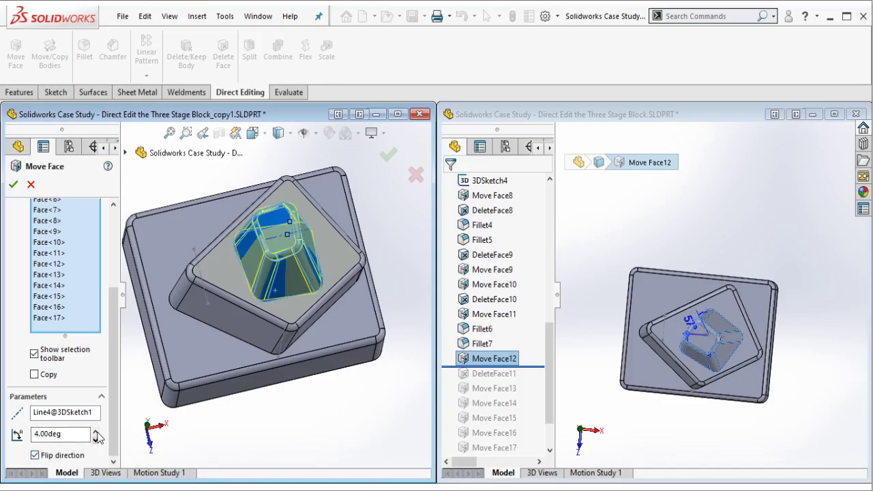
left_click_drag(96, 432, 92, 434)
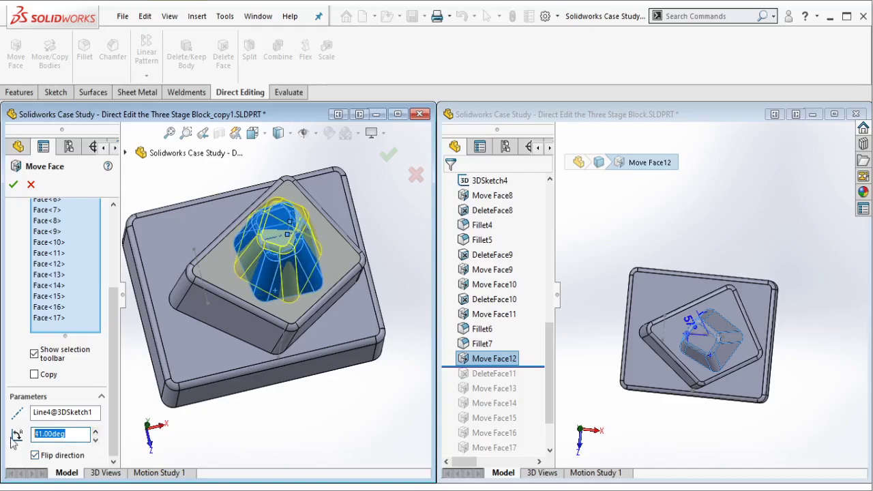
type("57")
key("Return")
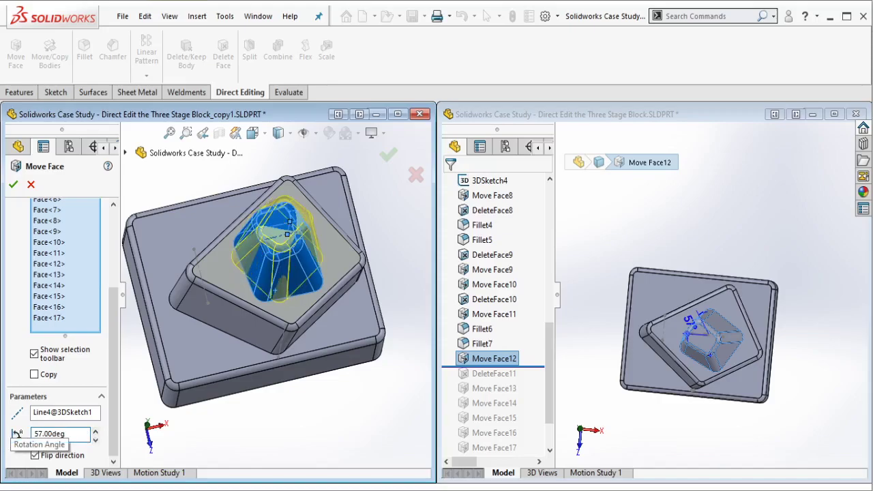
middle_click_drag(116, 422, 381, 176)
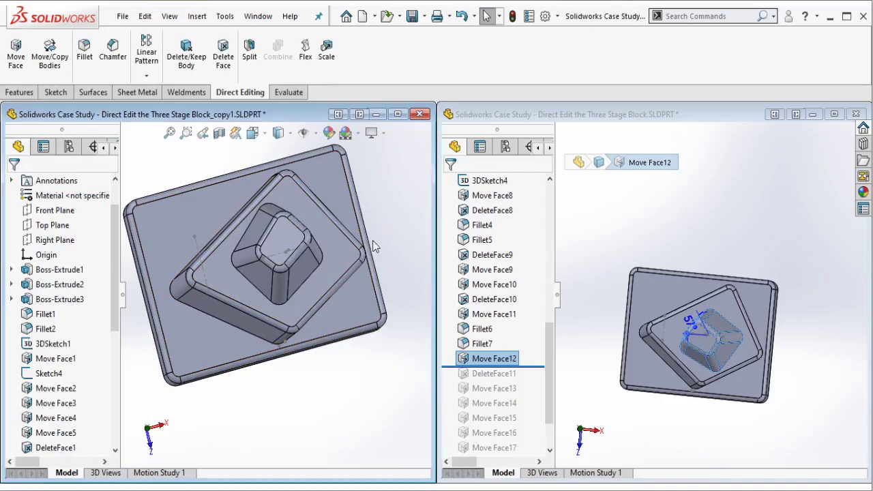
mouse_move(372, 243)
middle_mouse_down()
mouse_move(389, 283)
mouse_move(409, 259)
middle_mouse_up()
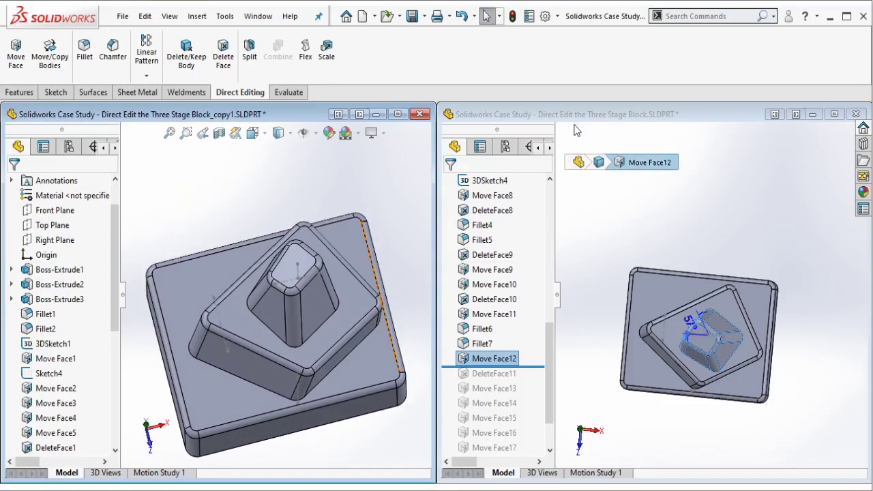
- Roll the original forward past DeleteFace11 and open it for editing to review its six faces
scroll(488, 332, "down", 2)
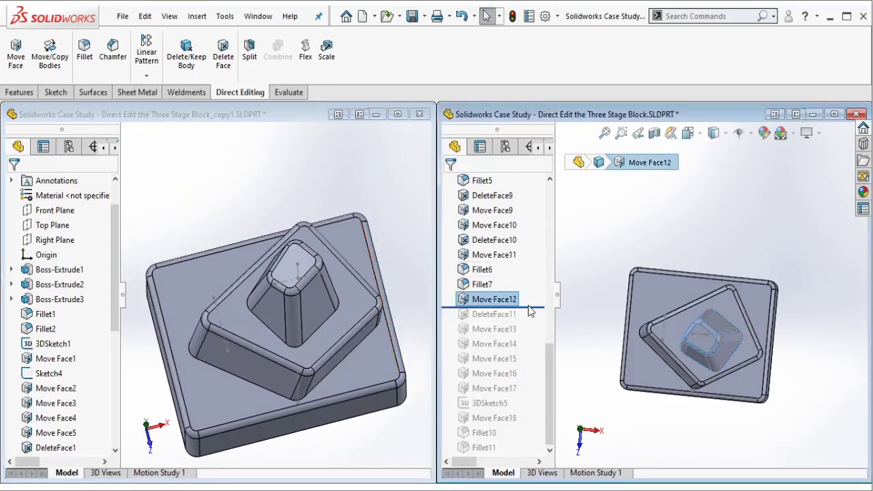
key("Escape")
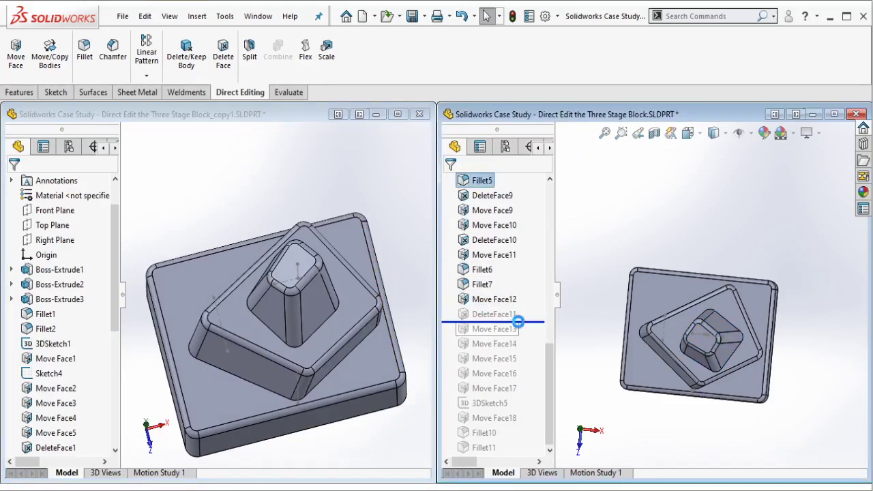
left_click_drag(518, 321, 478, 317)
left_click(492, 314)
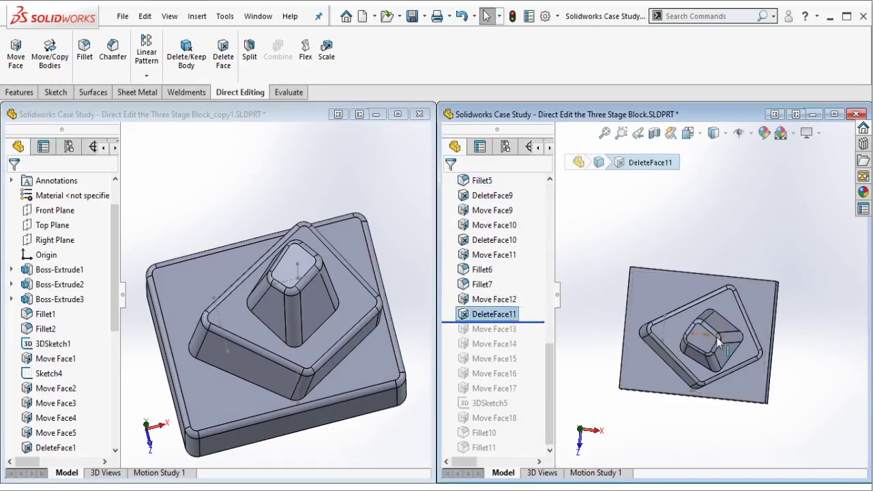
middle_click_drag(717, 343, 719, 419)
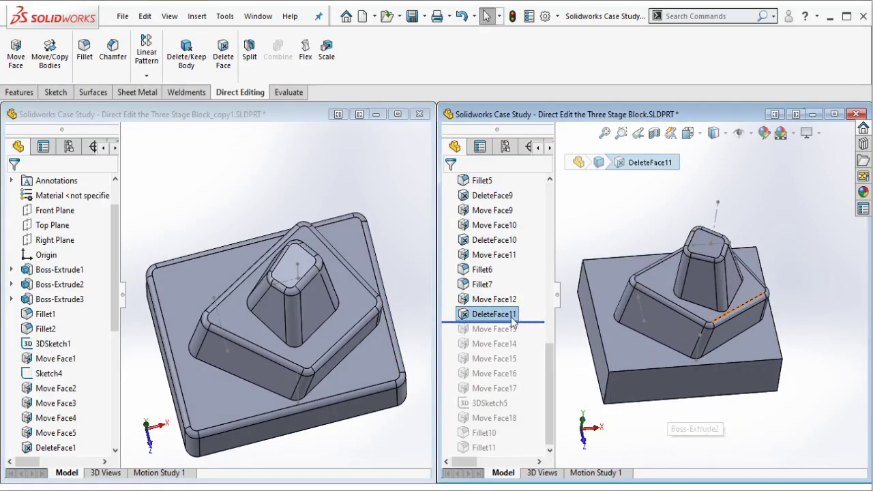
right_click(520, 313)
left_click(522, 178)
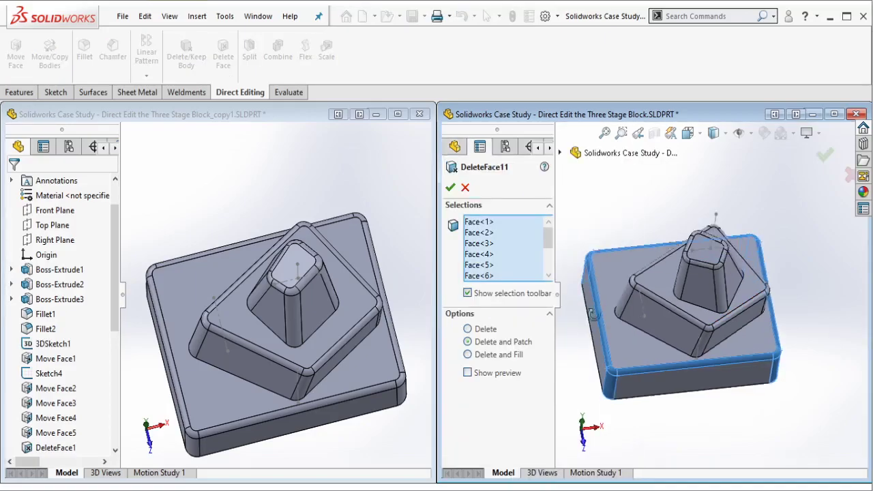
middle_click_drag(595, 297, 614, 287)
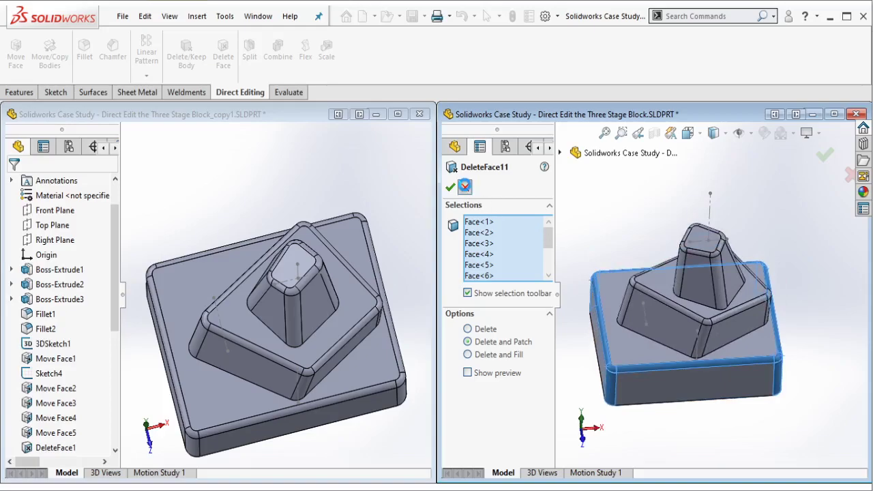
- Close DeleteFace11 unchanged and select the copy's near and far base corner fillet faces
left_click(464, 186)
middle_click_drag(338, 347, 251, 370)
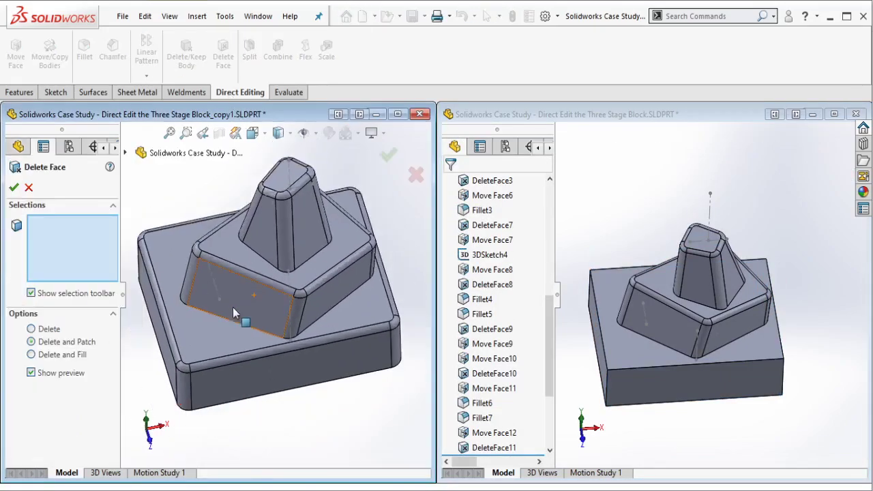
scroll(197, 354, "down", 2)
scroll(185, 406, "down", 2)
left_click(183, 385)
scroll(370, 370, "up", 3)
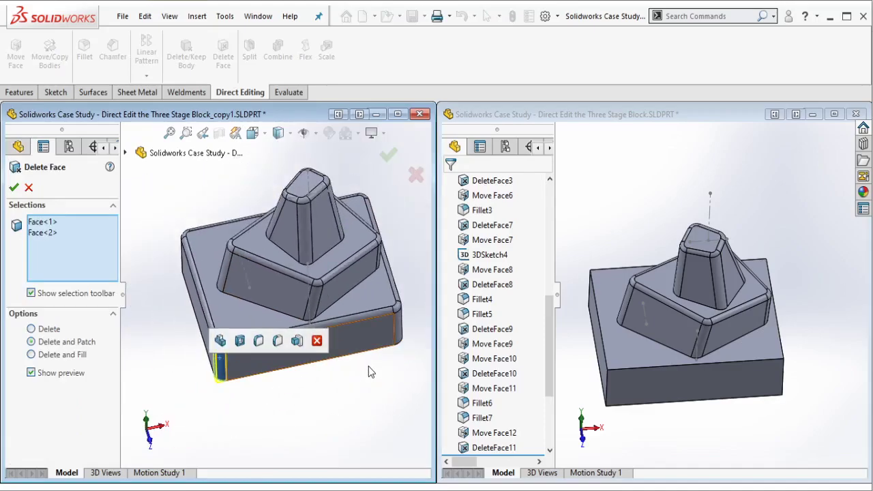
middle_click_drag(370, 370, 403, 332)
scroll(389, 322, "down", 3)
left_click(371, 305)
- Add the remaining base fillet and rim faces, including the left and right side fillets
middle_click_drag(372, 305, 307, 239)
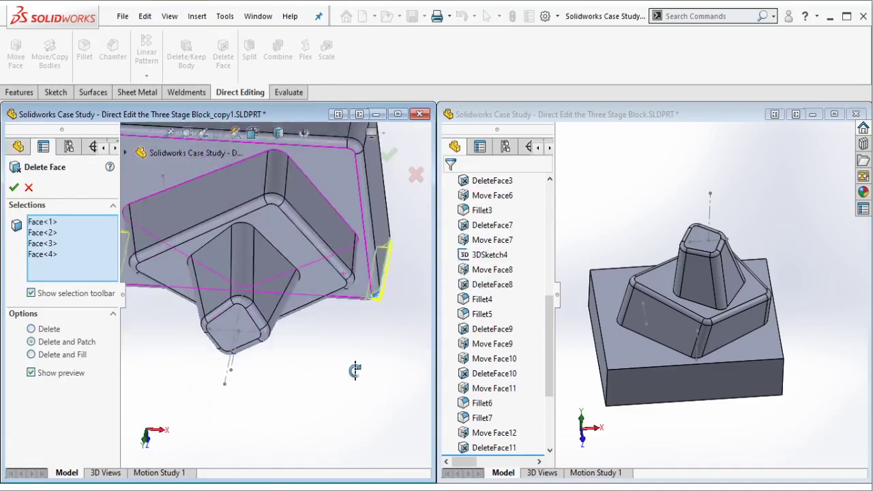
scroll(303, 231, "down", 2)
left_click(303, 232)
left_click(304, 204)
scroll(212, 258, "up", 3)
scroll(213, 258, "down", 3)
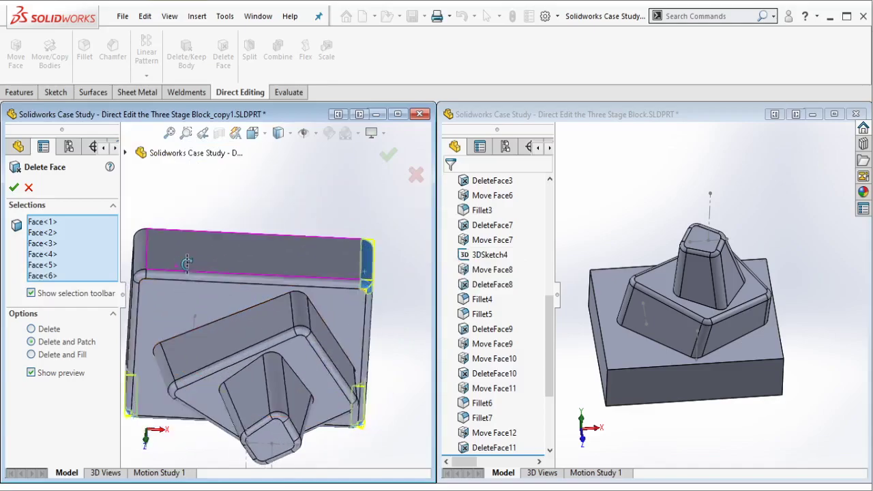
scroll(177, 270, "down", 2)
left_click(159, 277)
left_click(138, 293)
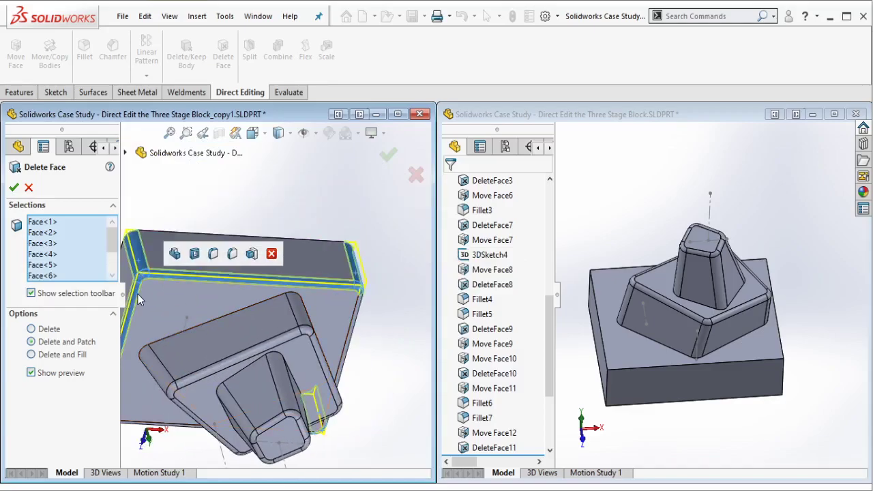
left_click(360, 323)
- Add the front bottom rim face and delete and patch all selected fillet faces
middle_click_drag(371, 276, 292, 424)
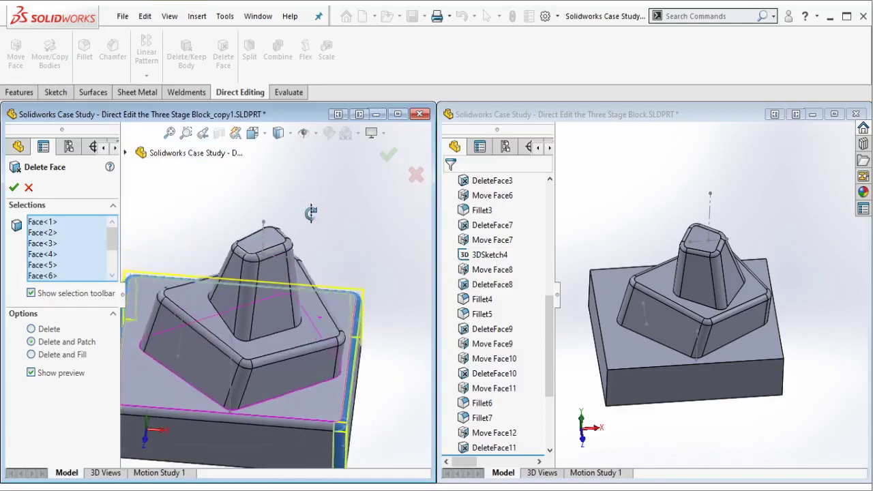
left_click(292, 424)
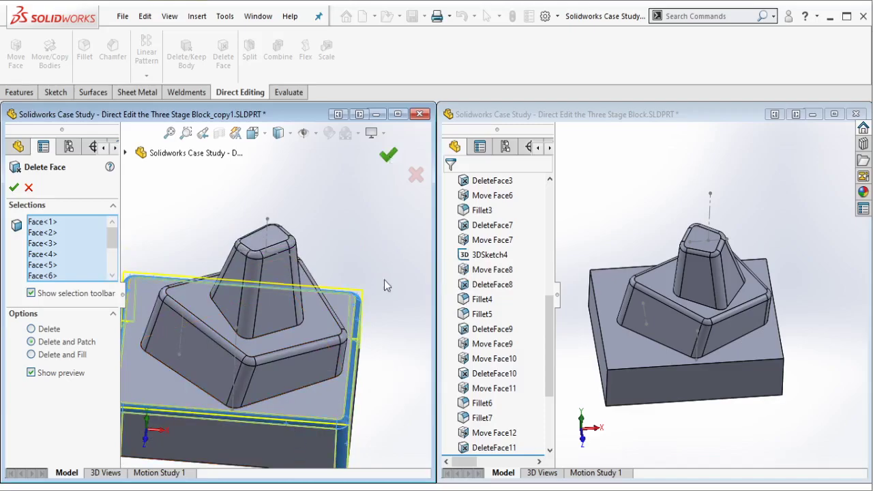
key("Return")
mouse_move(328, 318)
middle_mouse_down()
mouse_move(323, 258)
mouse_move(342, 293)
middle_mouse_up()
scroll(532, 354, "down", 2)
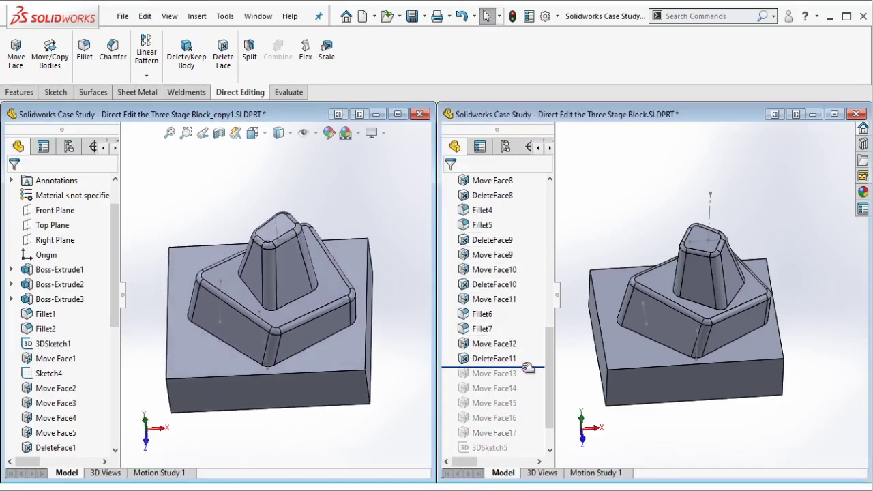
- Roll the original forward past Move Face13 and check the tilt angle it uses
left_click_drag(535, 371, 501, 378)
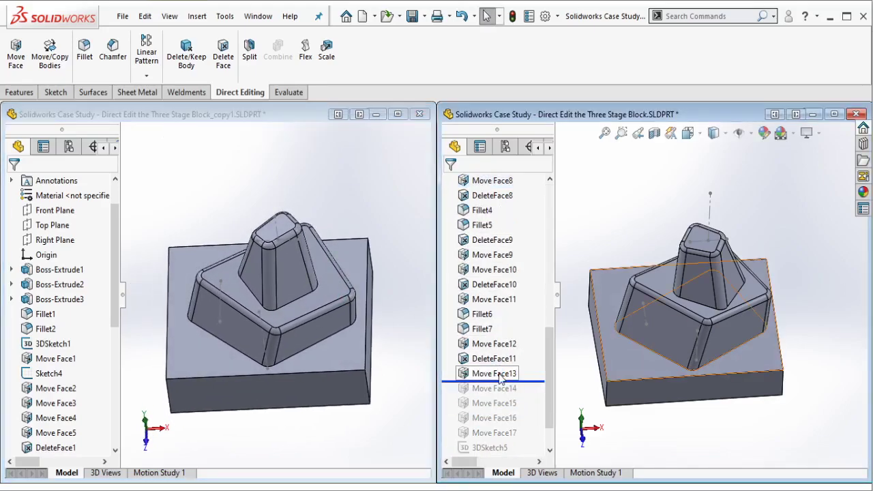
left_click(501, 375)
mouse_move(645, 356)
middle_mouse_down()
mouse_move(727, 285)
mouse_move(659, 335)
middle_mouse_up()
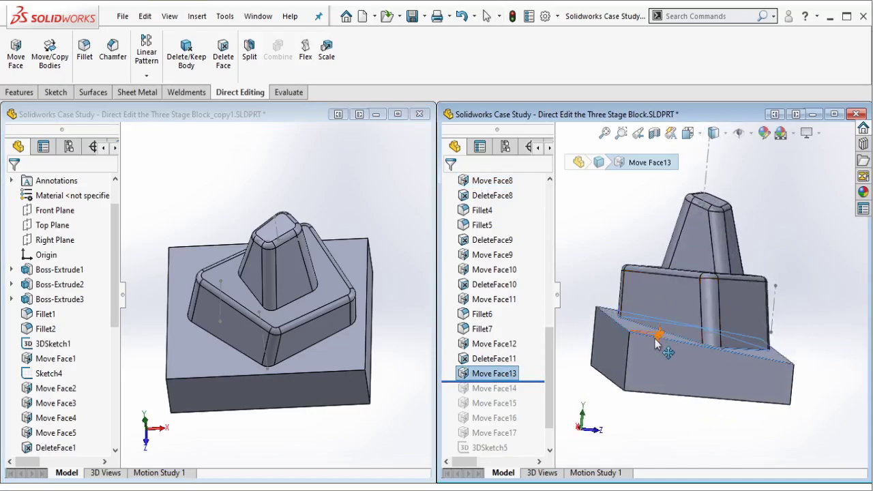
scroll(675, 335, "down", 5)
left_click(697, 305)
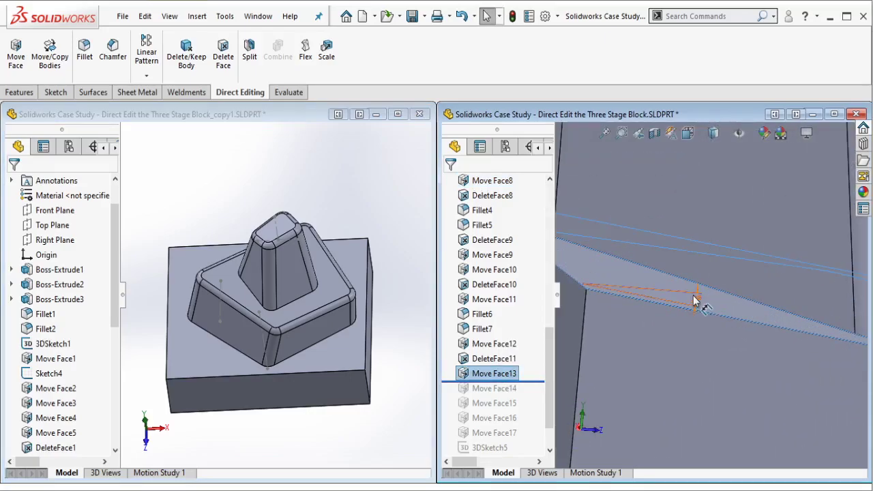
scroll(695, 301, "up", 5)
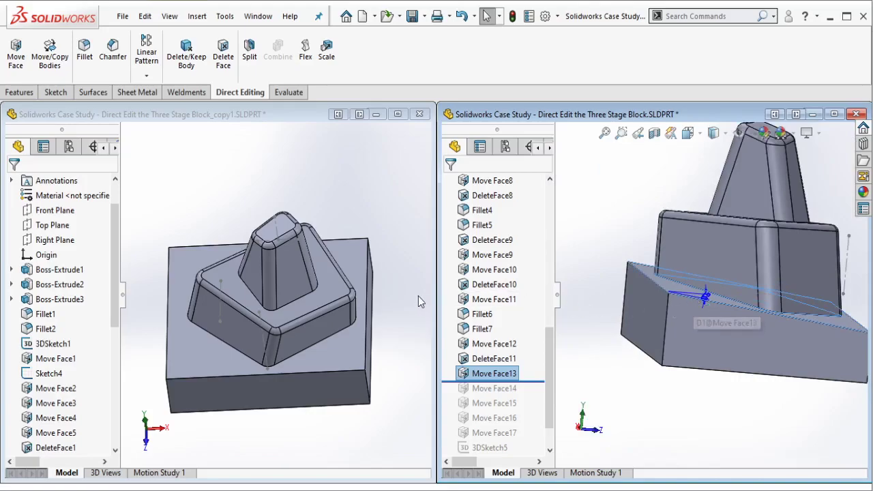
left_click(391, 311)
mouse_move(391, 312)
middle_mouse_down()
mouse_move(442, 264)
mouse_move(559, 374)
middle_mouse_up()
left_click(536, 380)
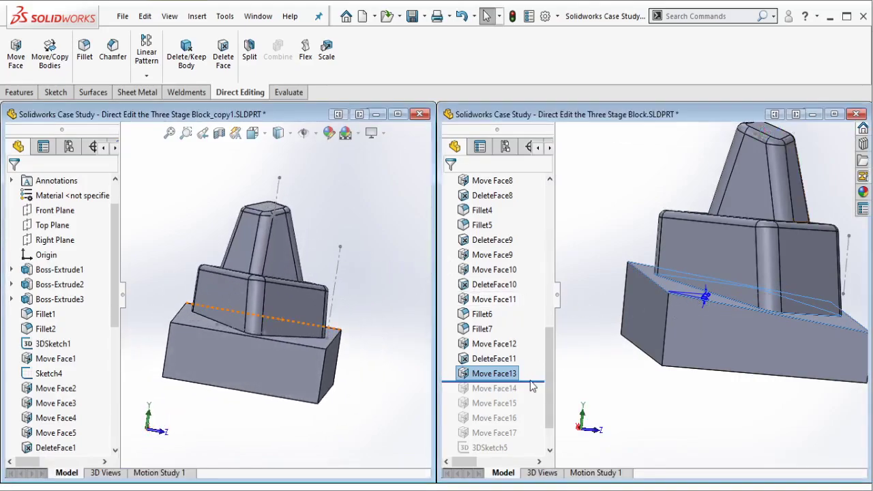
mouse_move(536, 381)
left_mouse_down()
mouse_move(533, 369)
mouse_move(519, 379)
left_mouse_up()
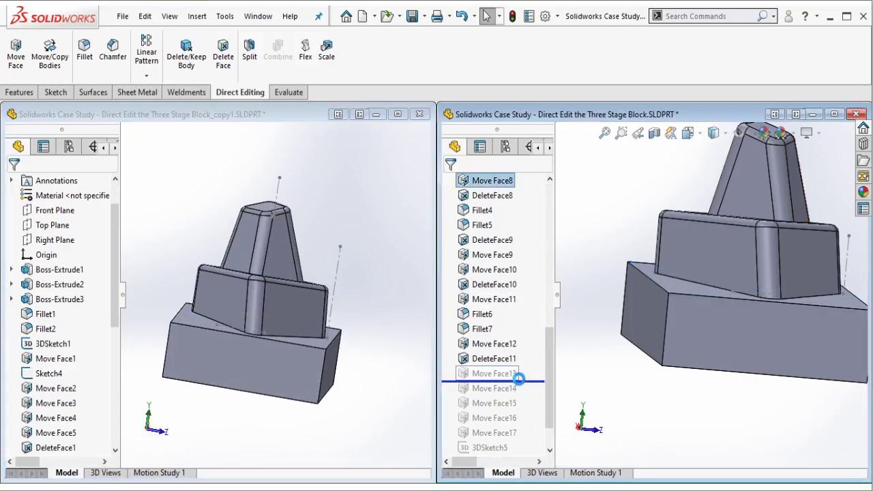
left_click(261, 343)
middle_click_drag(261, 342, 211, 334)
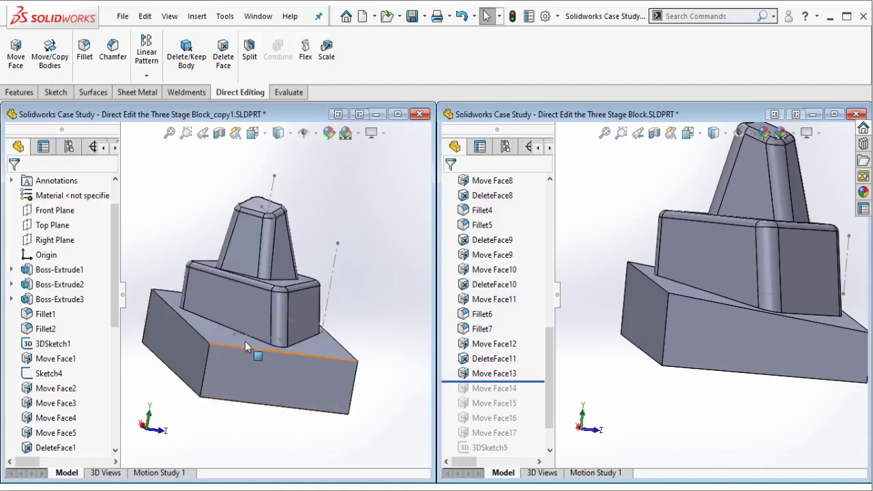
- Rotate the copy's base top face 6° about its top edge, with the direction flipped
left_click(16, 55)
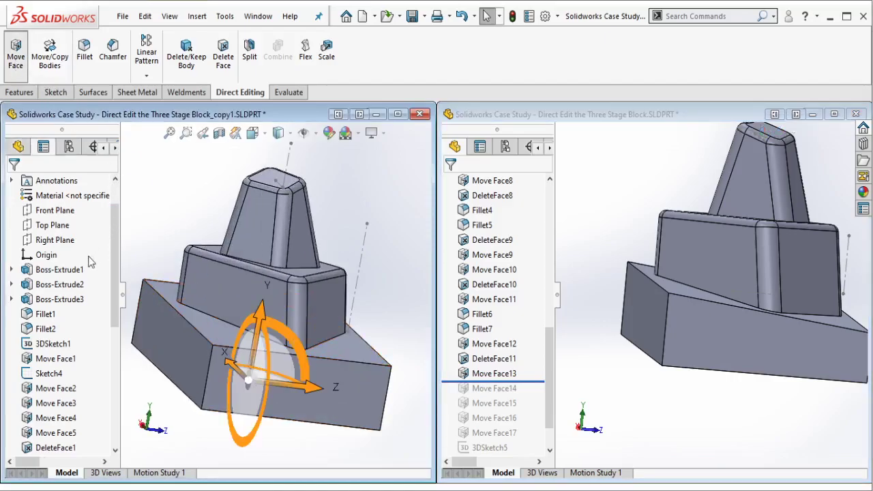
left_click(34, 251)
left_click(169, 292)
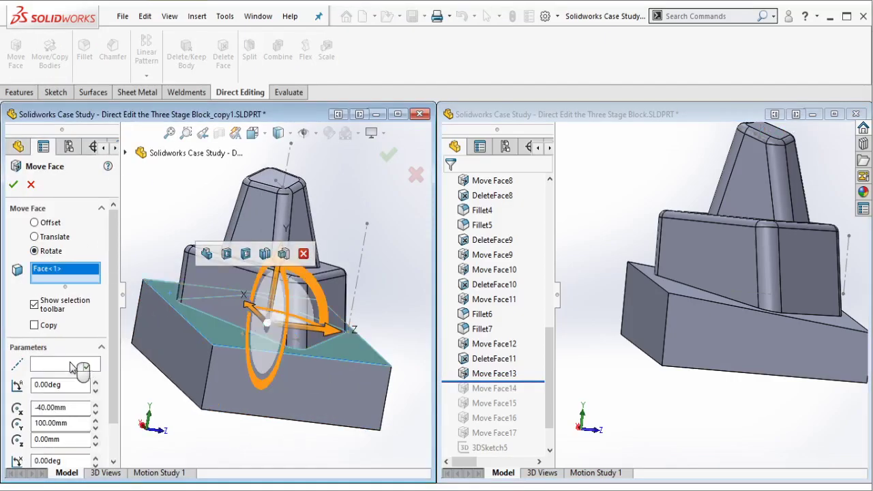
left_click(68, 367)
left_click(175, 311)
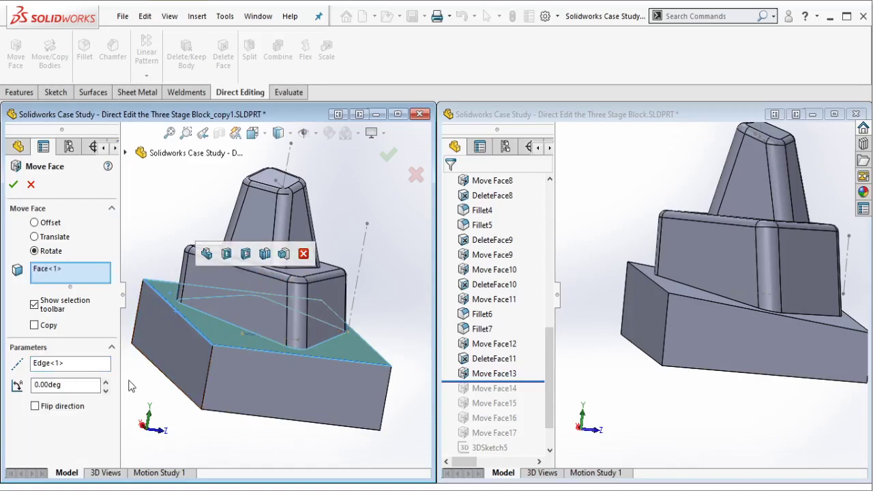
left_click(106, 383)
left_click(104, 383)
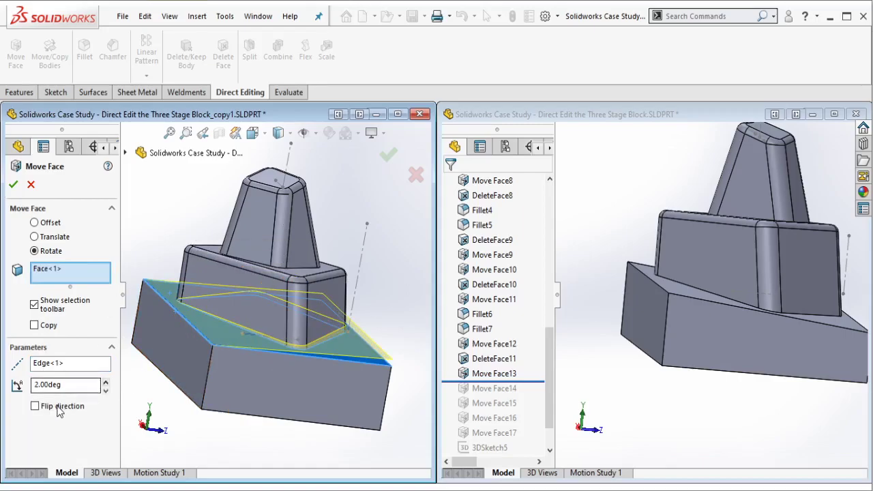
left_click(36, 406)
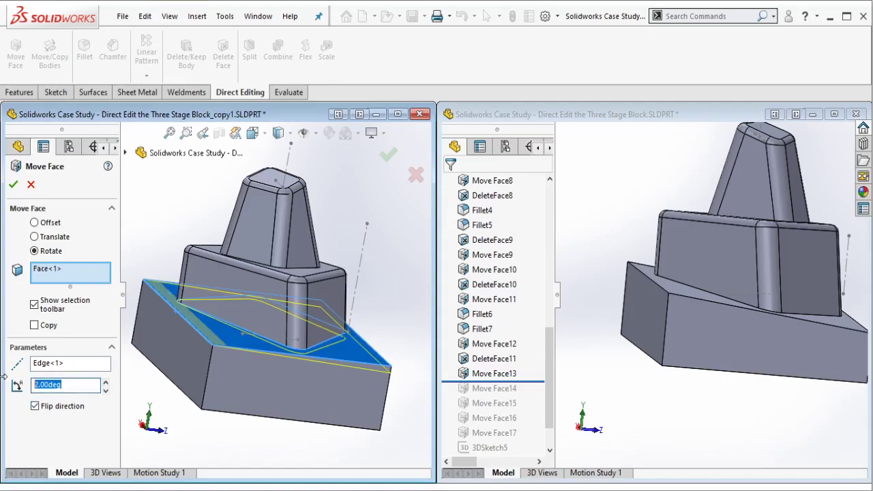
type("6")
key("Return")
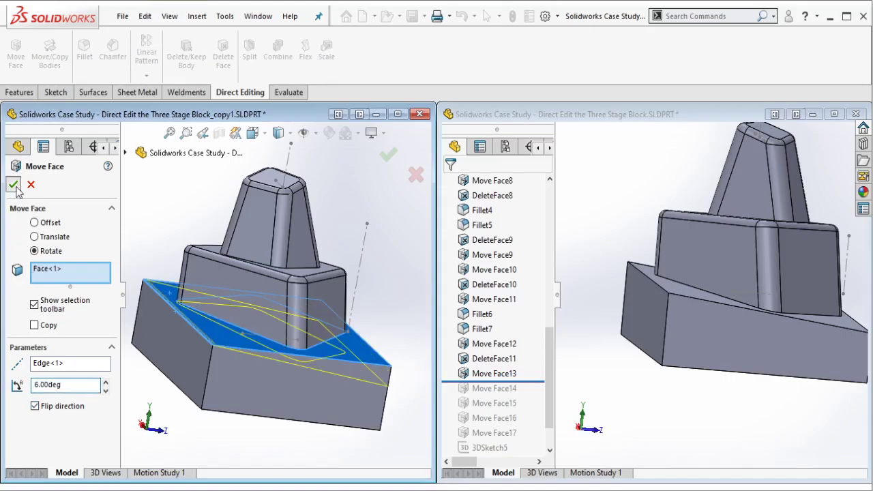
left_click(13, 185)
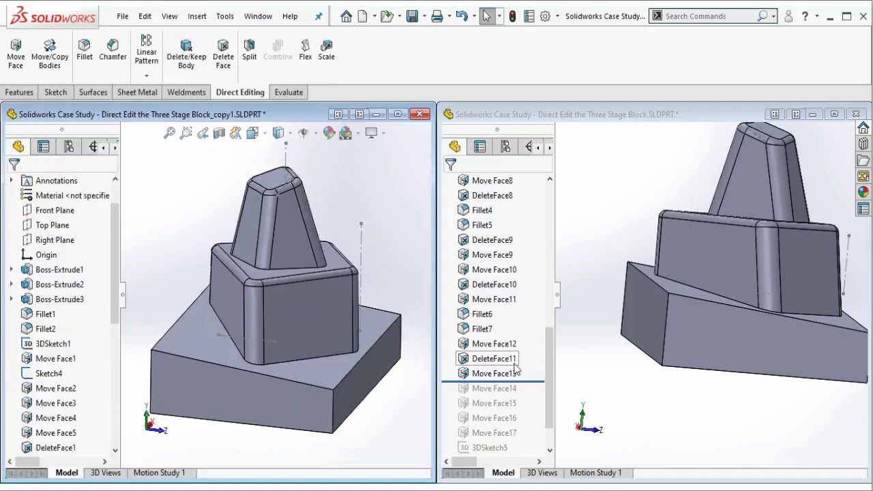
- Roll the original forward past Move Face14 and inspect its tilted side face
left_click_drag(530, 382, 520, 395)
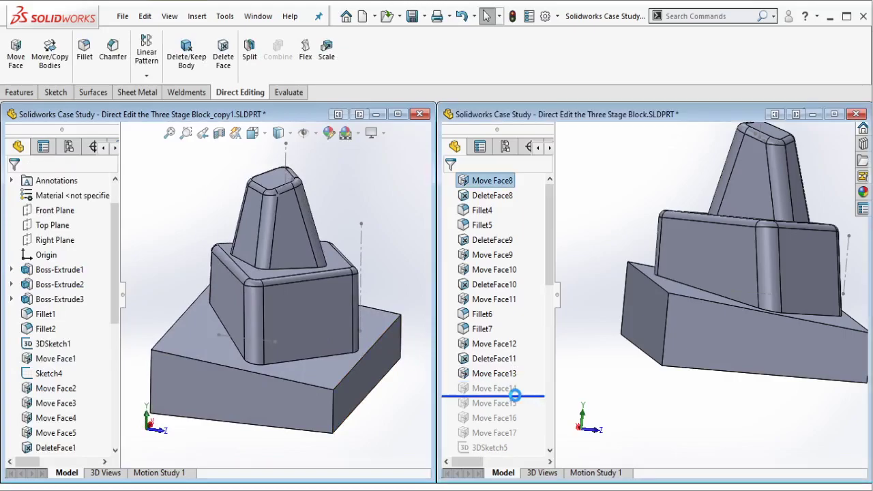
left_click(494, 388)
middle_click_drag(765, 327, 765, 319)
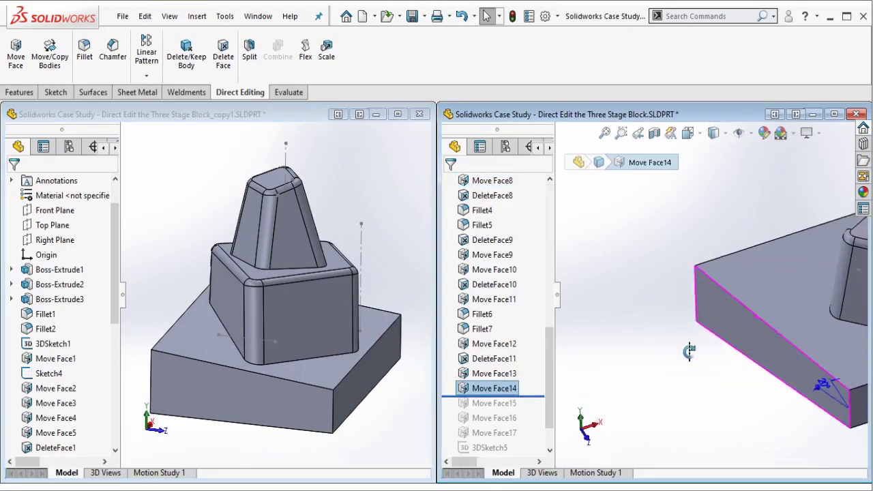
scroll(765, 319, "down", 5)
scroll(294, 300, "up", 2)
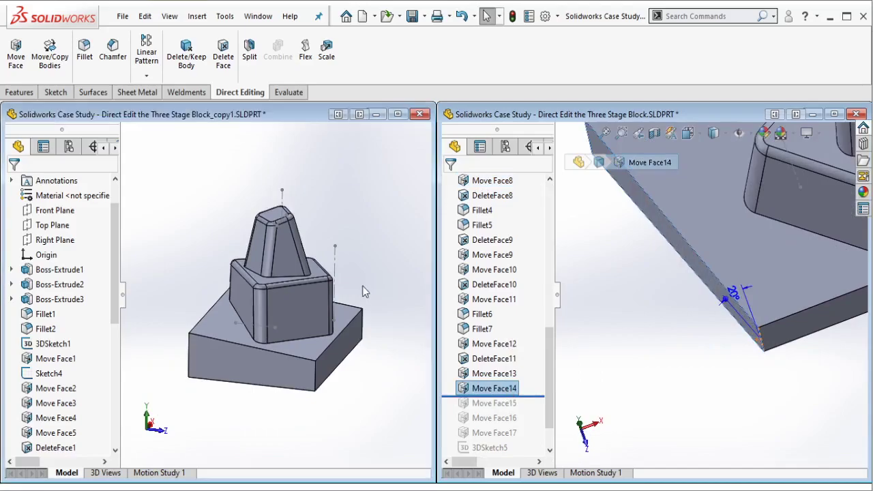
mouse_move(286, 307)
middle_mouse_down()
mouse_move(307, 308)
mouse_move(323, 331)
middle_mouse_up()
scroll(225, 351, "down", 3)
scroll(224, 350, "down", 2)
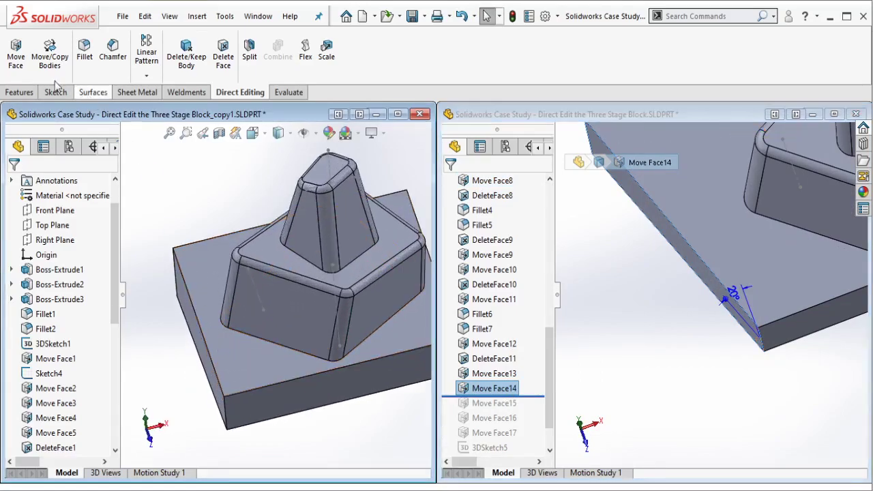
- Begin a 20° tilt of the copy's left base face about its lower edge, then cancel it
left_click(18, 58)
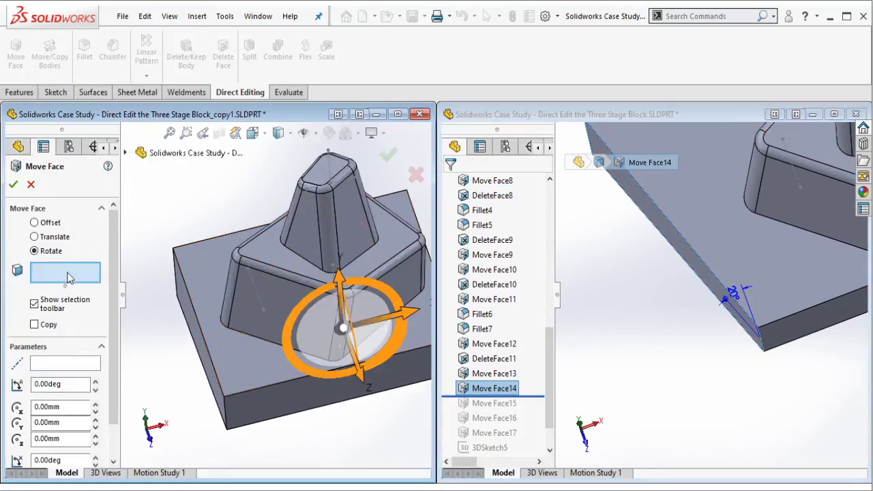
middle_click_drag(208, 383, 135, 372)
left_click(68, 365)
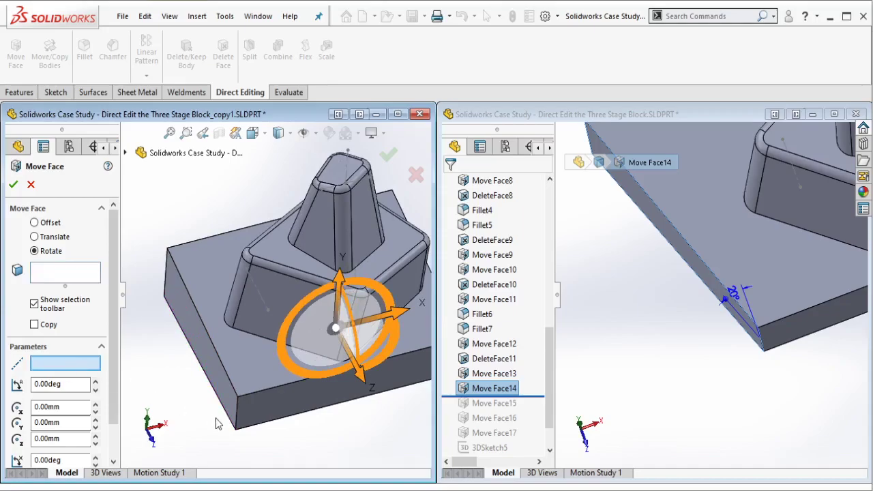
left_click(198, 354)
left_click(222, 404)
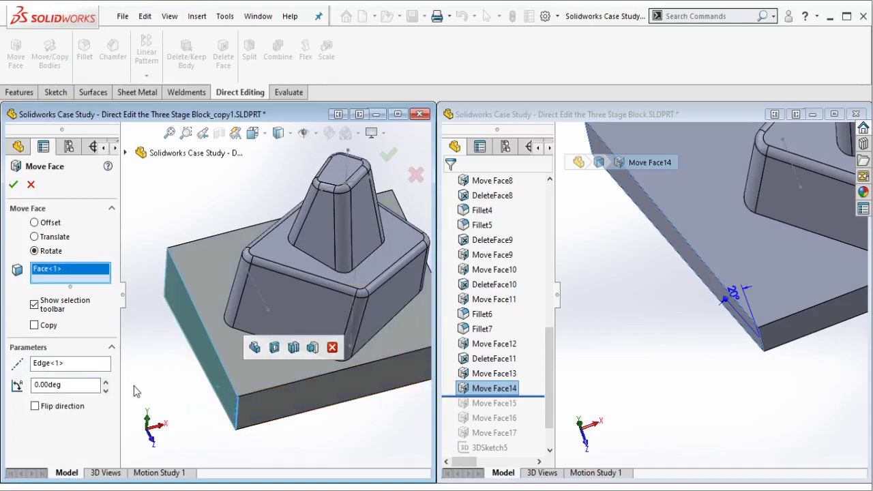
left_click(106, 384)
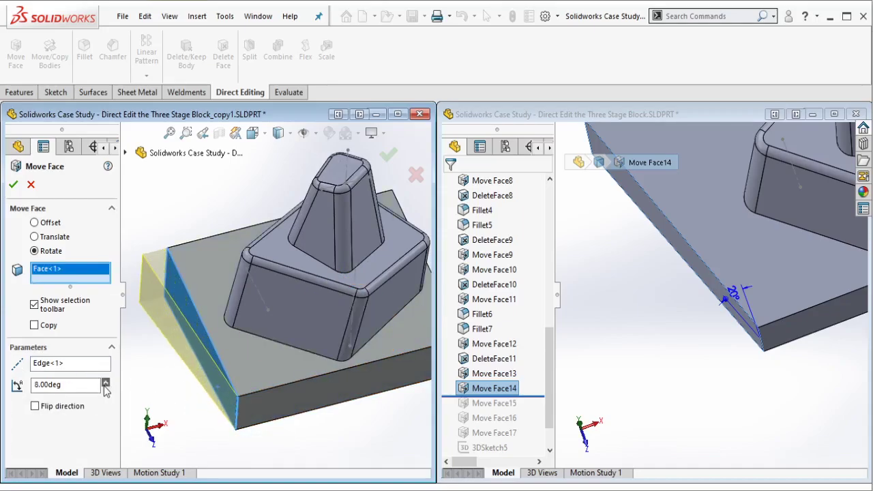
type("20")
key("Return")
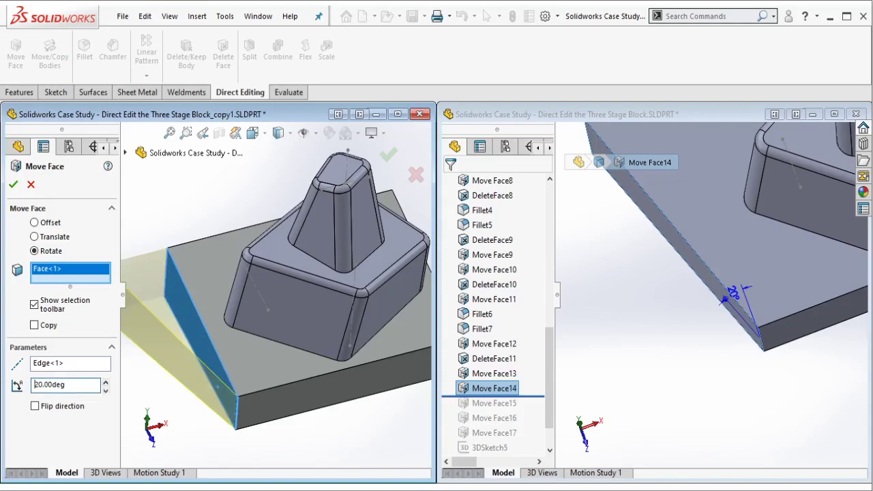
left_click(30, 184)
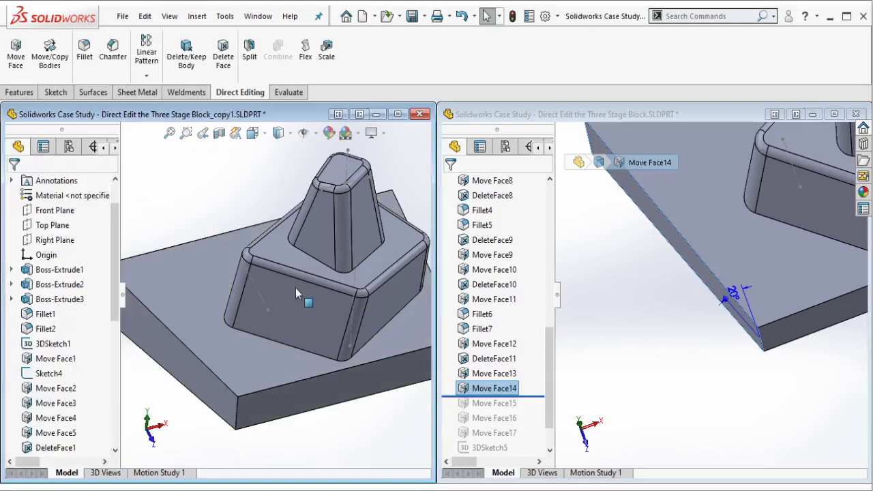
scroll(295, 287, "up", 2)
- Roll the original's history forward through Move Face15
scroll(526, 386, "down", 1)
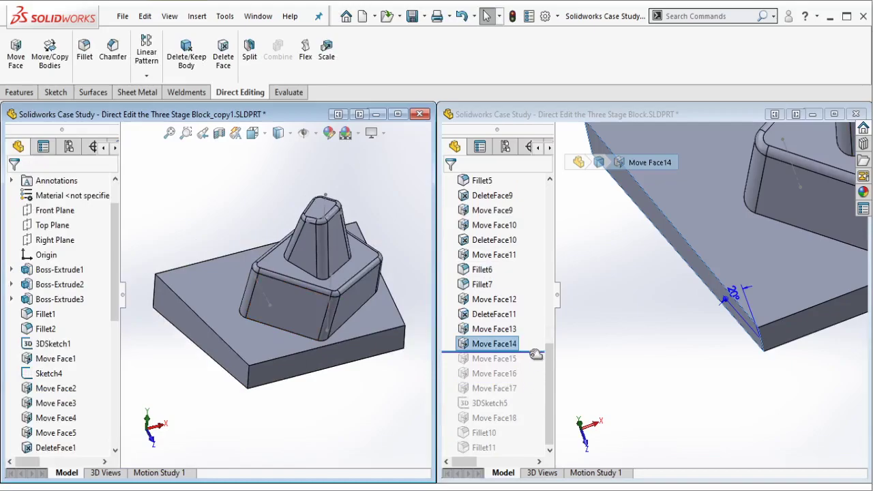
left_click_drag(536, 354, 515, 367)
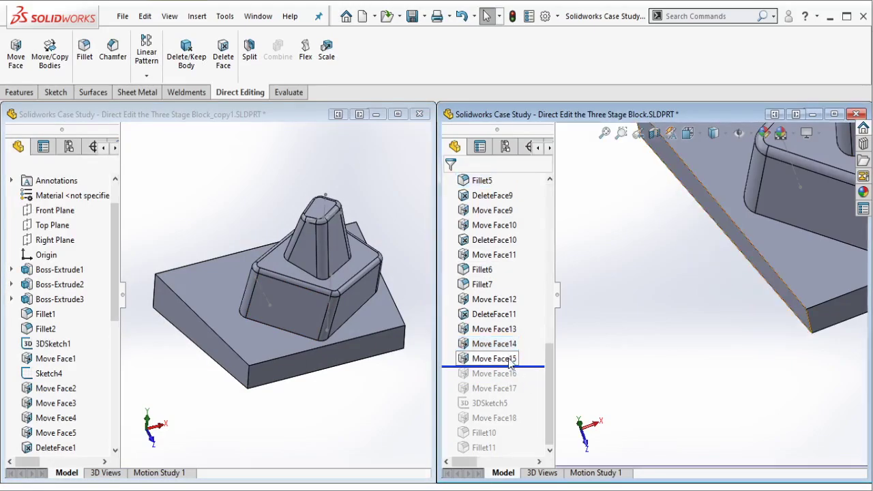
left_click(493, 359)
mouse_move(682, 273)
middle_mouse_down()
mouse_move(749, 168)
mouse_move(737, 230)
middle_mouse_up()
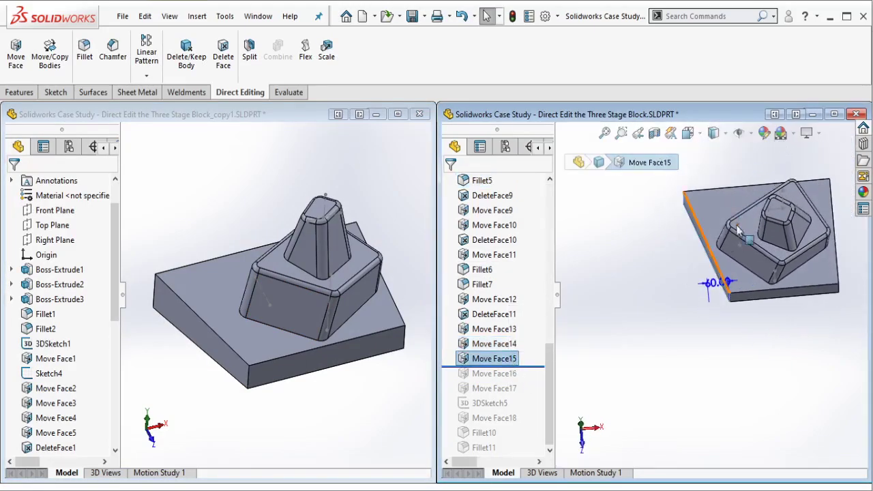
scroll(671, 282, "up", 3)
scroll(770, 295, "down", 4)
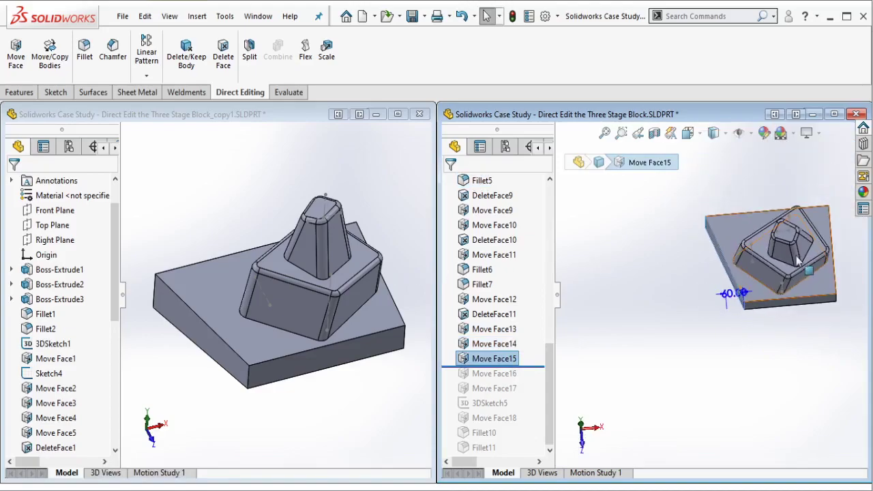
- Translate the copy's base face 60 mm along X
left_click(244, 332)
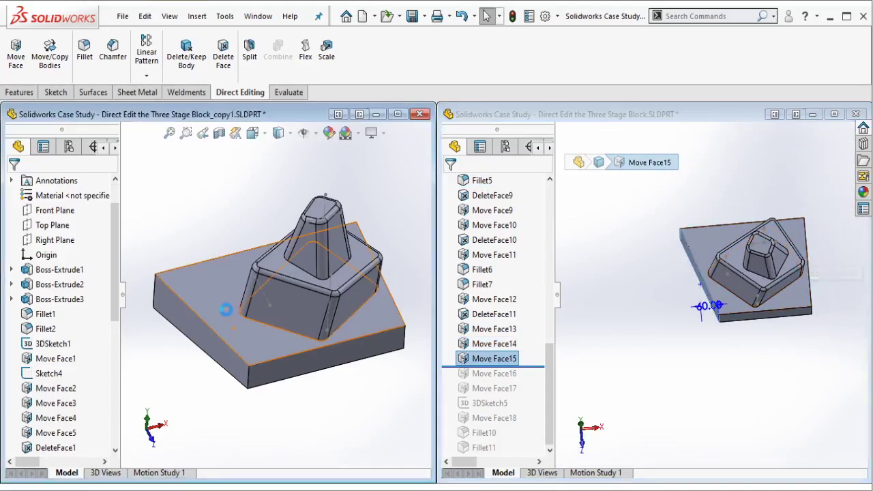
left_click(15, 54)
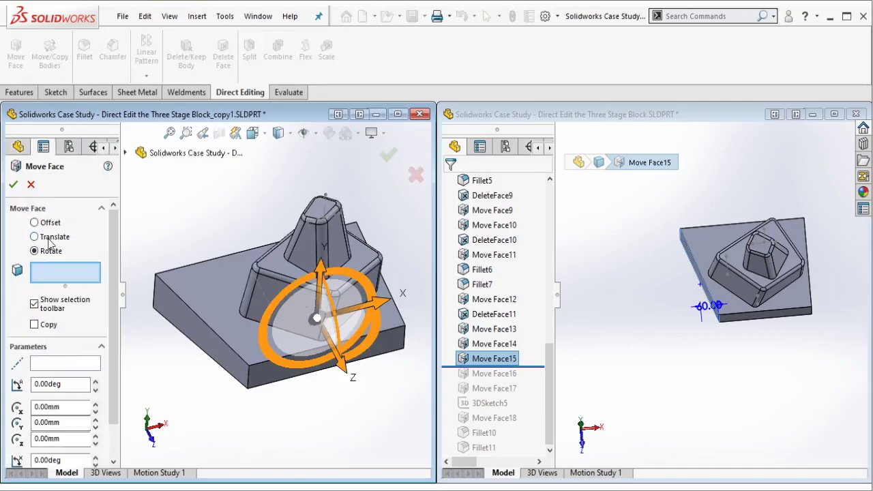
middle_click_drag(189, 309, 273, 293)
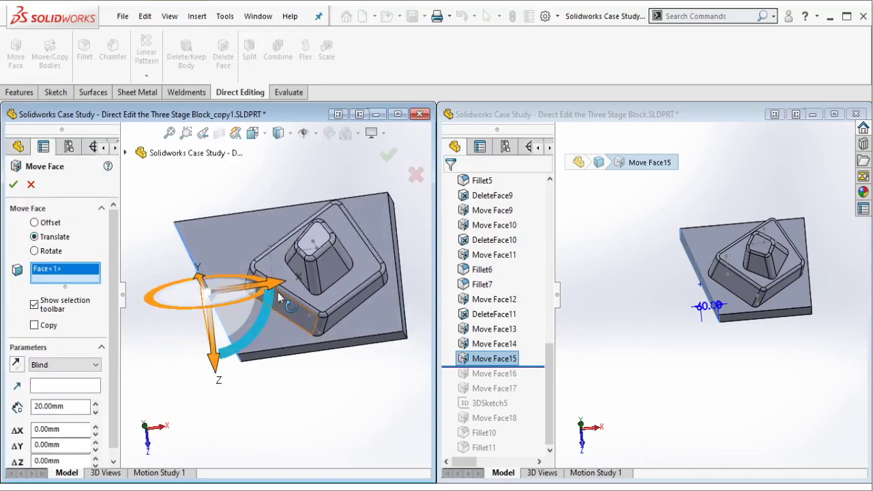
left_click_drag(277, 292, 310, 277)
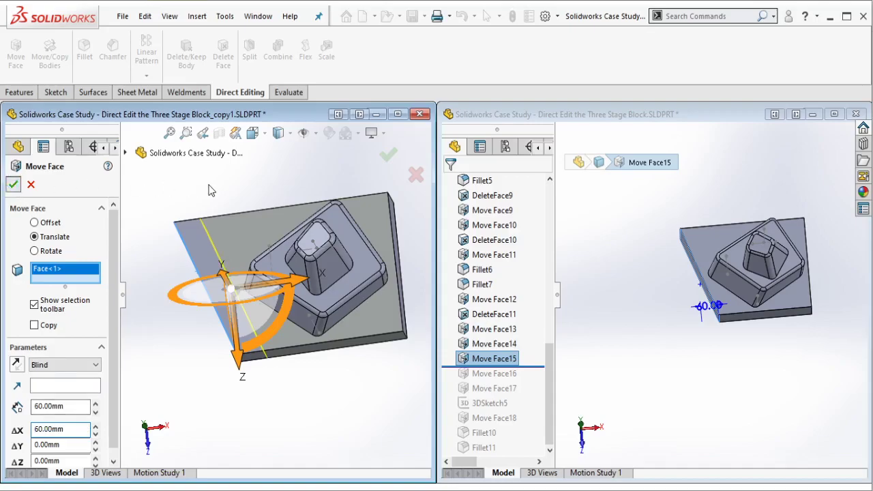
key("Return")
key("ctrl+7")
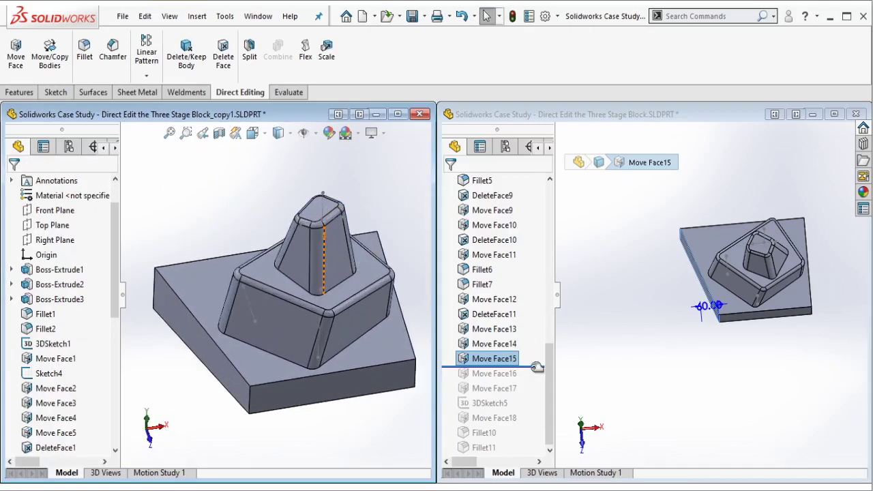
- Replay Move Face16 on the original and orbit both blocks to matching side views
left_click_drag(536, 367, 517, 376)
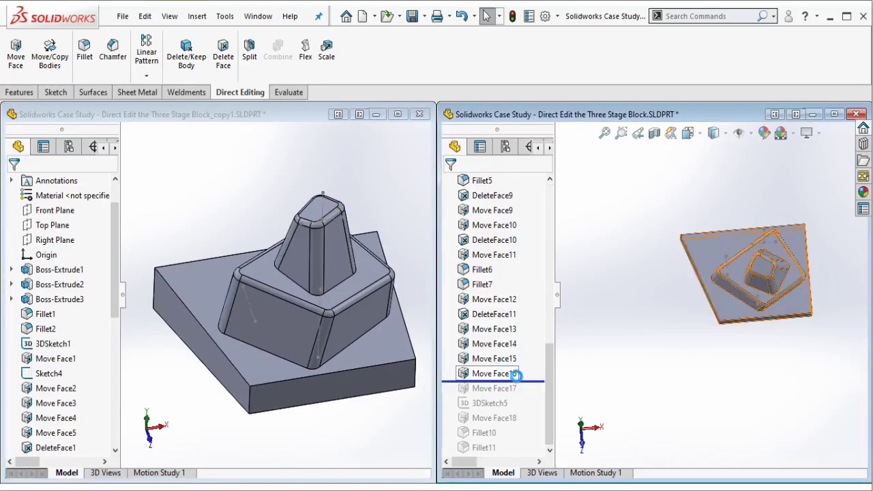
left_click(511, 375)
mouse_move(750, 273)
middle_mouse_down()
mouse_move(808, 178)
mouse_move(698, 291)
middle_mouse_up()
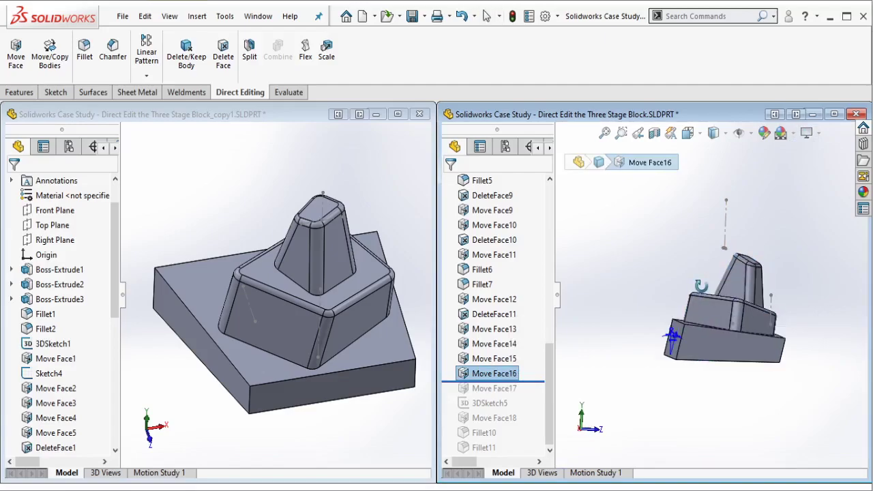
middle_click_drag(371, 265, 420, 236)
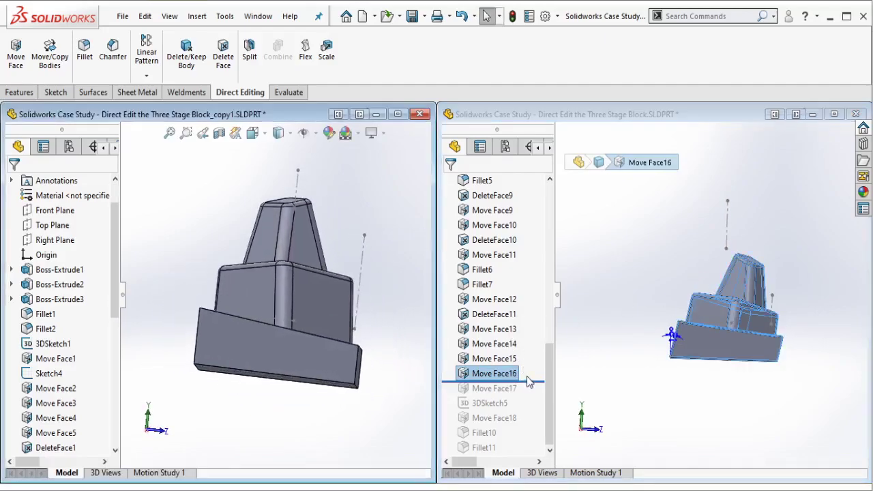
left_click_drag(530, 382, 530, 368)
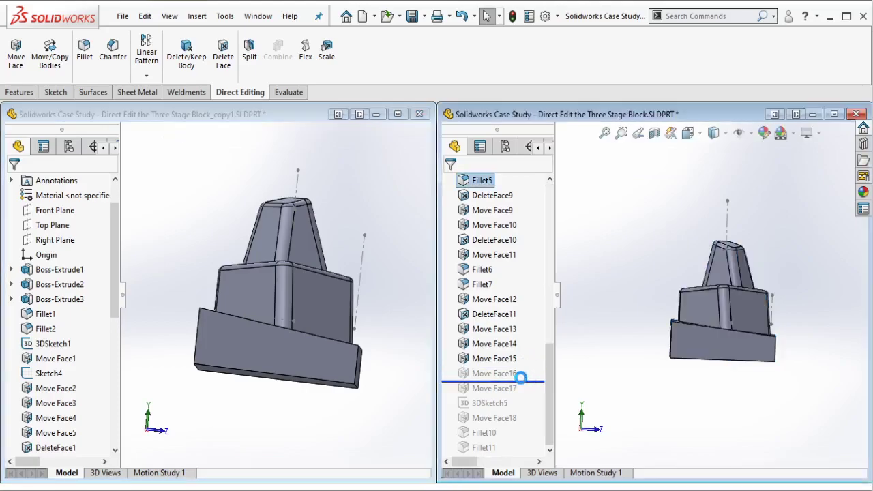
left_click_drag(521, 377, 522, 383)
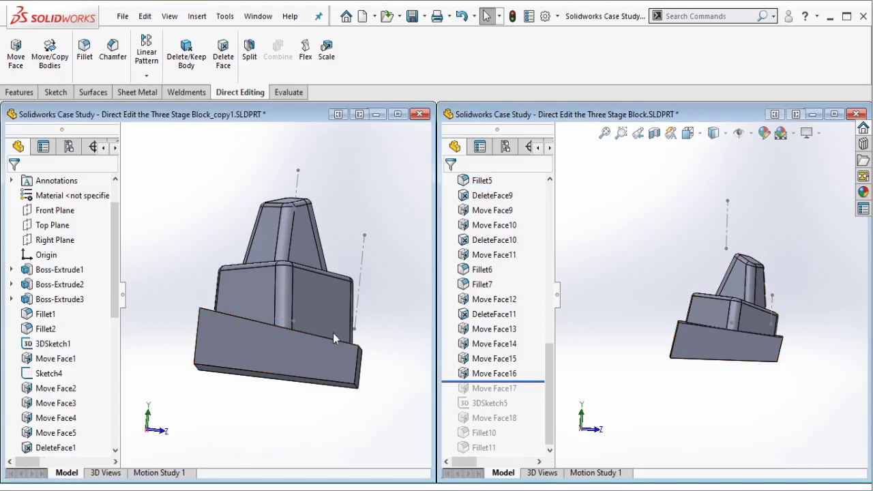
- Start a Move Face rotation on the copy about a base edge and add the tangent faces
mouse_move(334, 337)
middle_mouse_down()
mouse_move(317, 356)
mouse_move(320, 339)
mouse_move(339, 346)
mouse_move(327, 337)
middle_mouse_up()
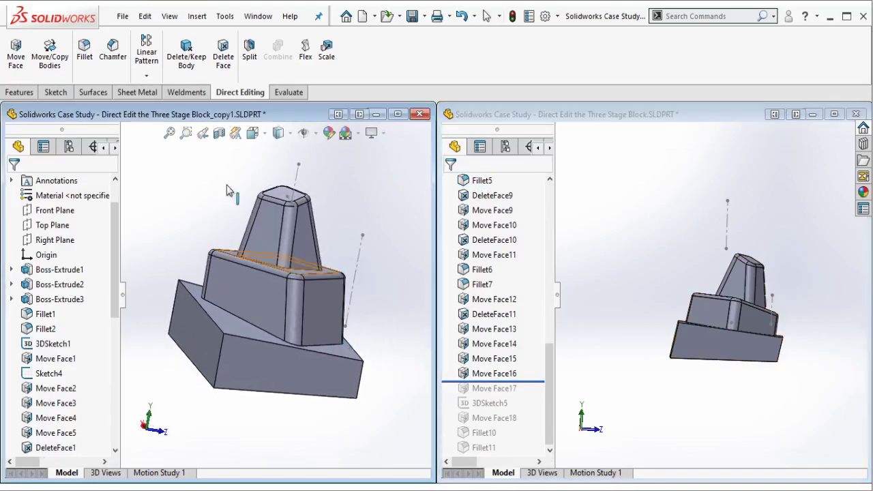
left_click(16, 51)
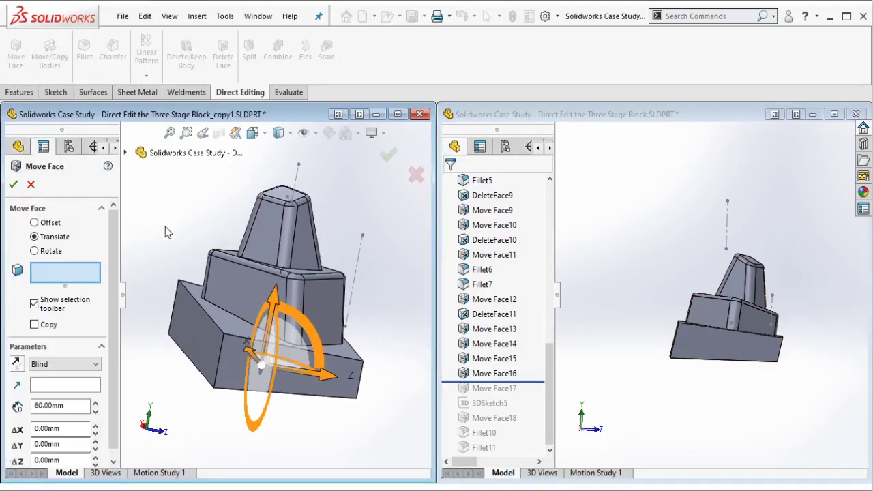
left_click(43, 252)
left_click(60, 367)
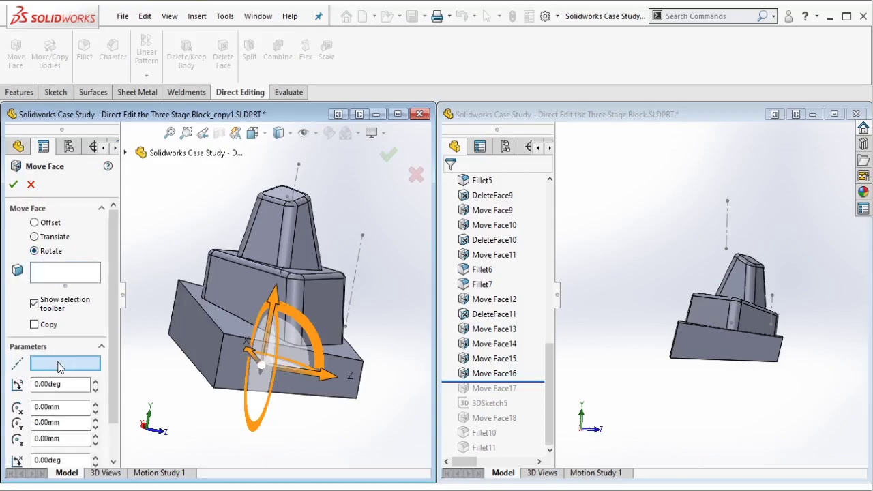
left_click(201, 353)
right_click(202, 354)
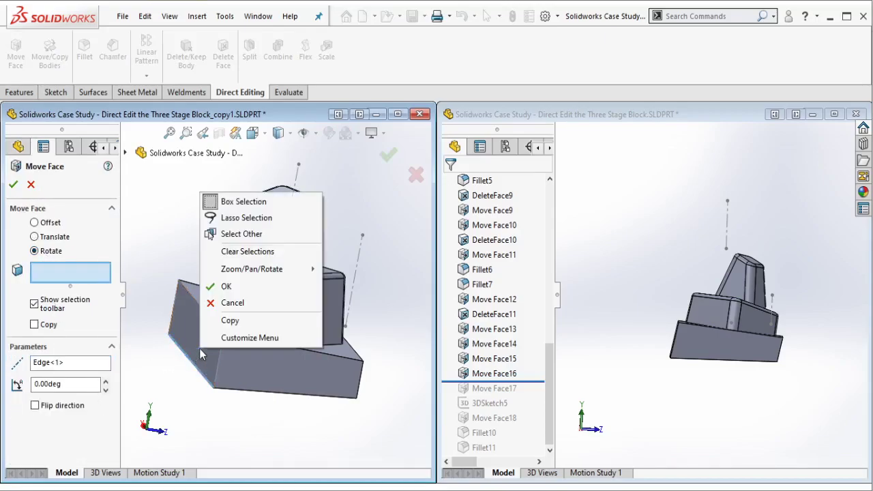
left_click(153, 233)
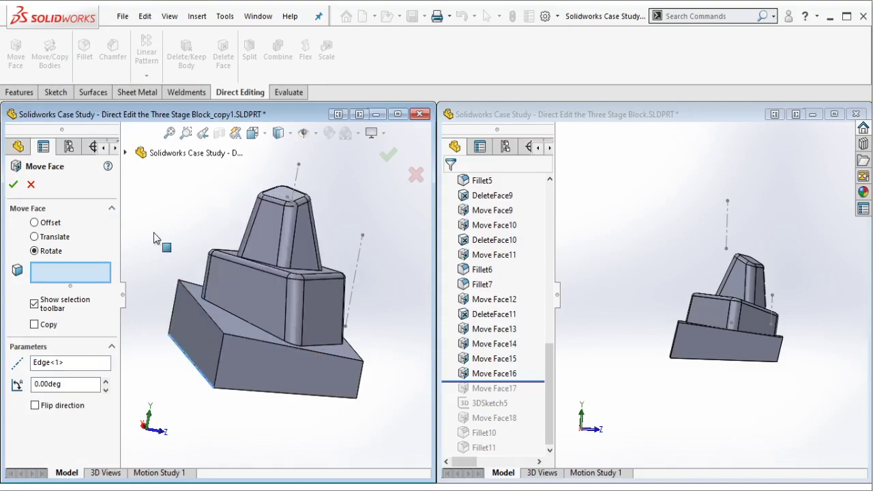
right_click(255, 299)
left_click(300, 437)
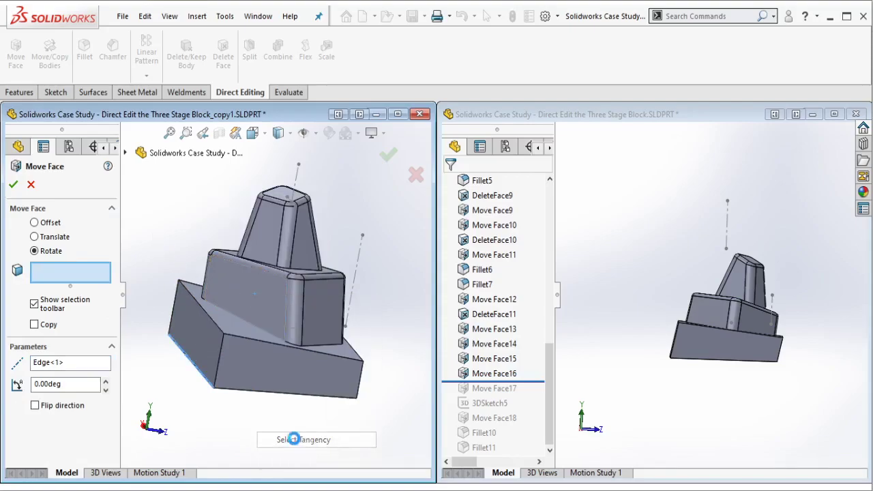
- Add the next stage's tangent faces and the remaining base block faces to the rotation
middle_click_drag(298, 357, 287, 236)
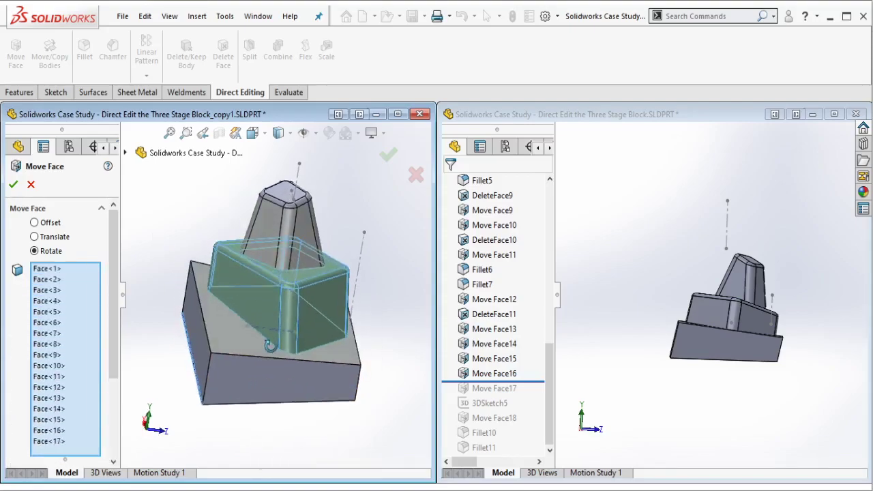
right_click(276, 222)
left_click(311, 363)
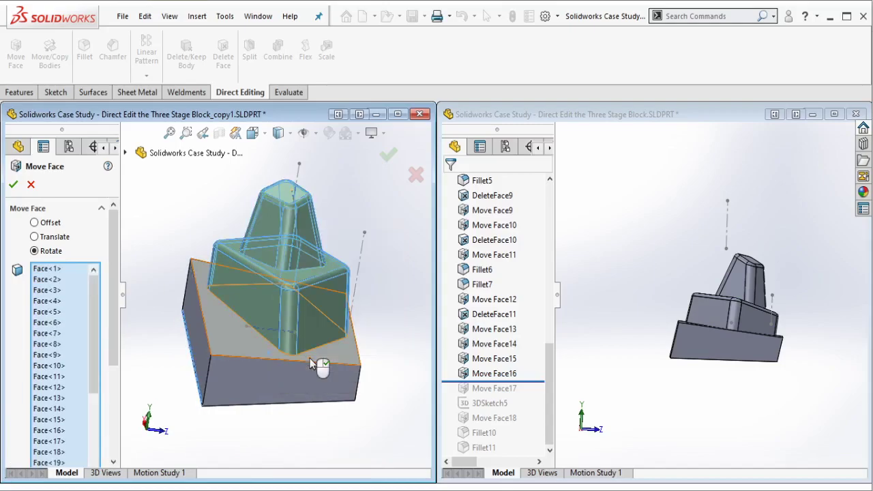
left_click(257, 343)
mouse_move(257, 343)
middle_mouse_down()
mouse_move(254, 363)
mouse_move(229, 353)
mouse_move(406, 331)
middle_mouse_up()
left_click(373, 357)
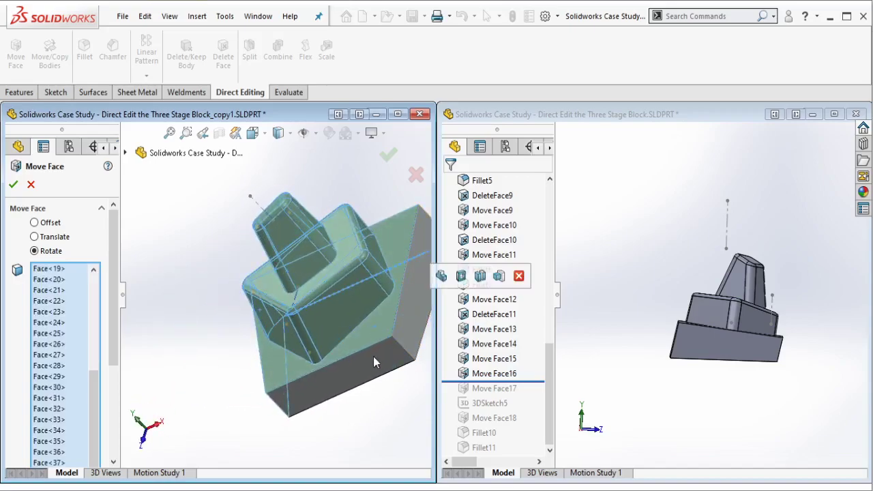
middle_click_drag(338, 364, 222, 326)
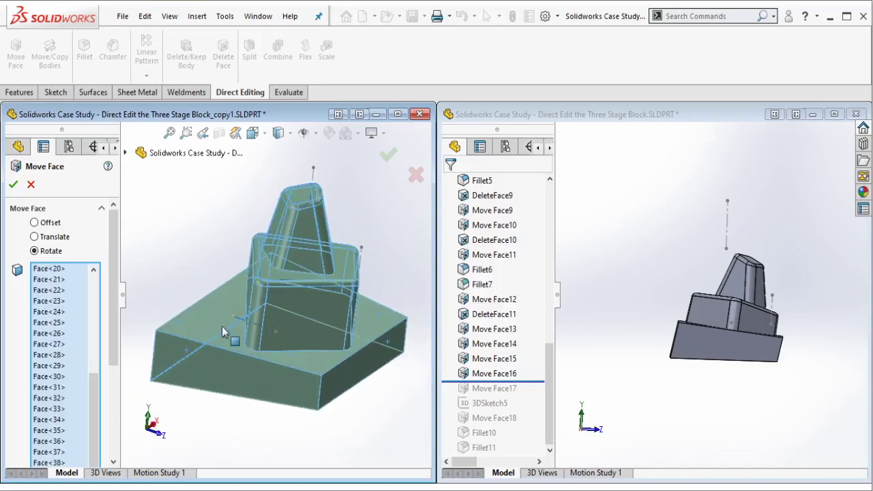
left_click_drag(113, 345, 113, 441)
- Flip the tilt direction and apply the rotation at 6°
left_click(96, 432)
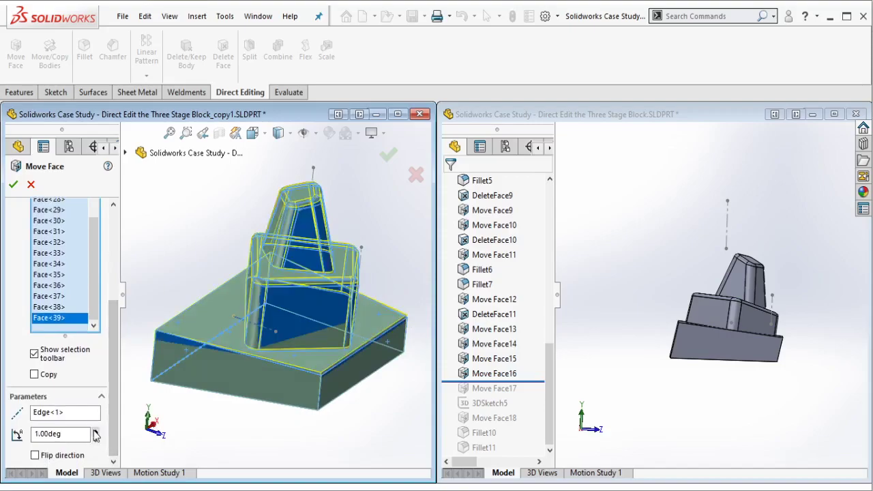
left_click(95, 431)
left_click(47, 459)
middle_click_drag(425, 386, 444, 352)
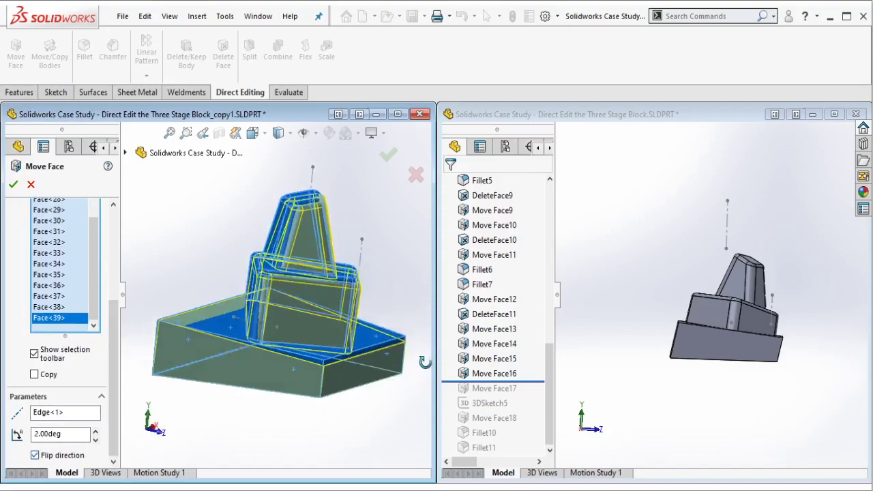
left_click(96, 431)
left_click(96, 431)
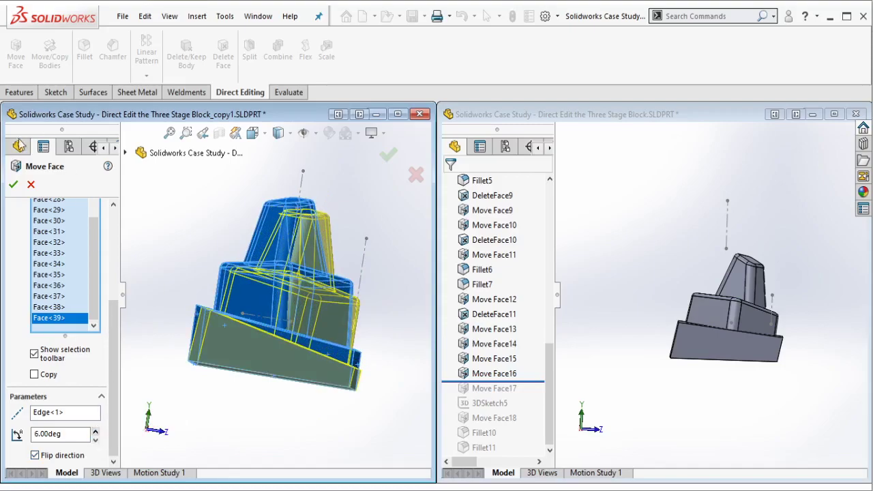
left_click(11, 185)
left_click(505, 374)
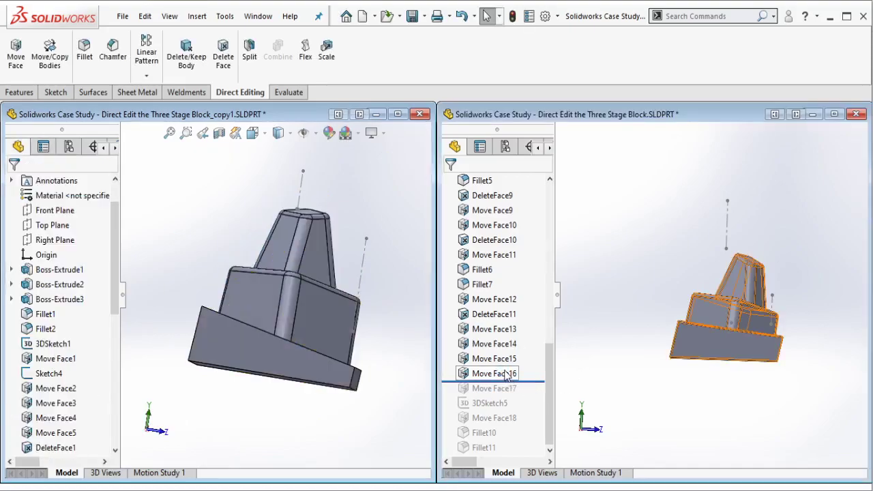
- Edit the copy's Move Face16 and change its rotation angle to 12°
scroll(676, 334, "down", 4)
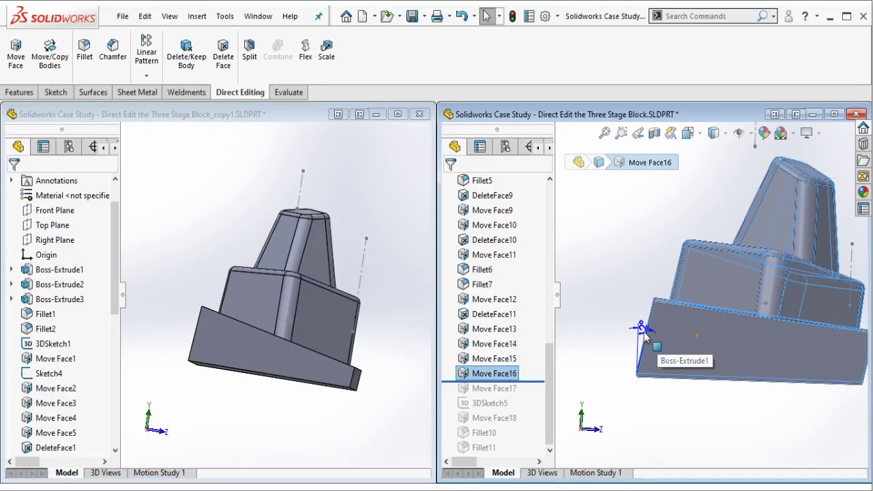
left_click(112, 408)
left_click(68, 448)
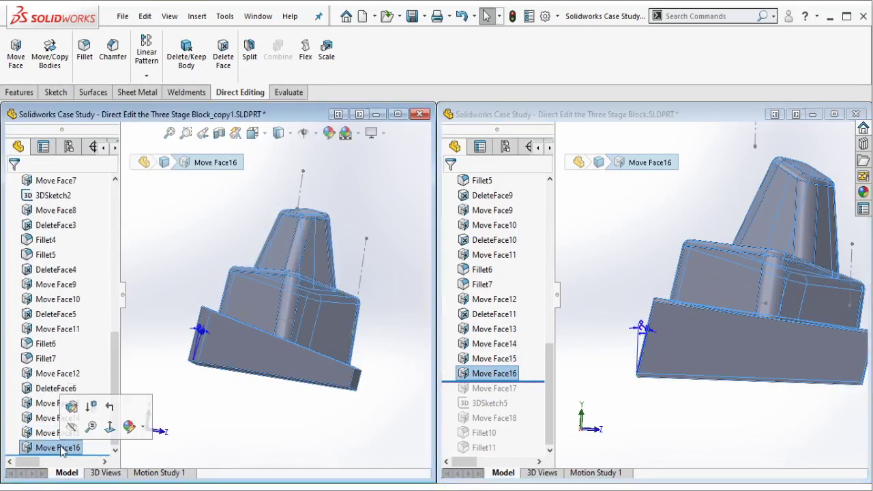
left_click(140, 415)
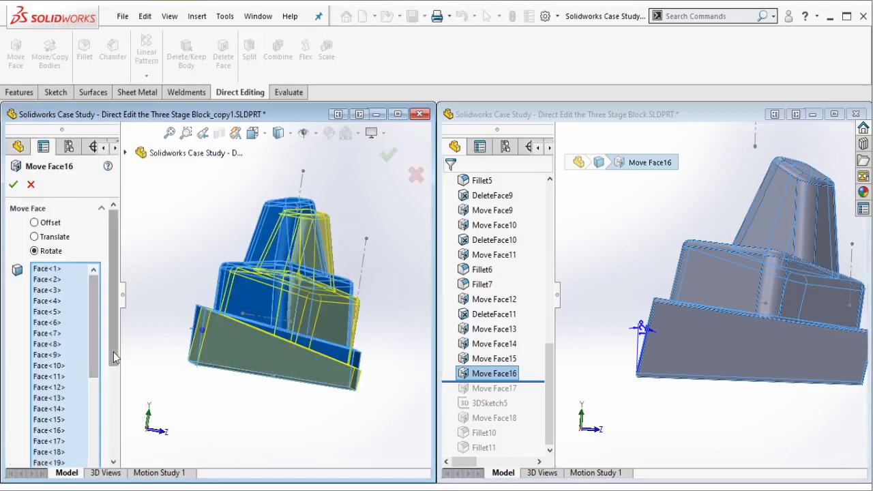
scroll(94, 356, "down", 5)
double_click(48, 435)
type("12")
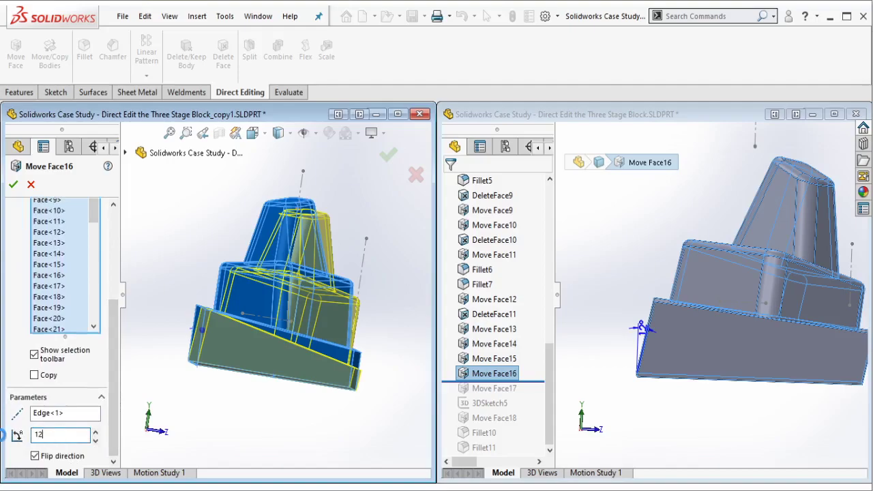
key("Return")
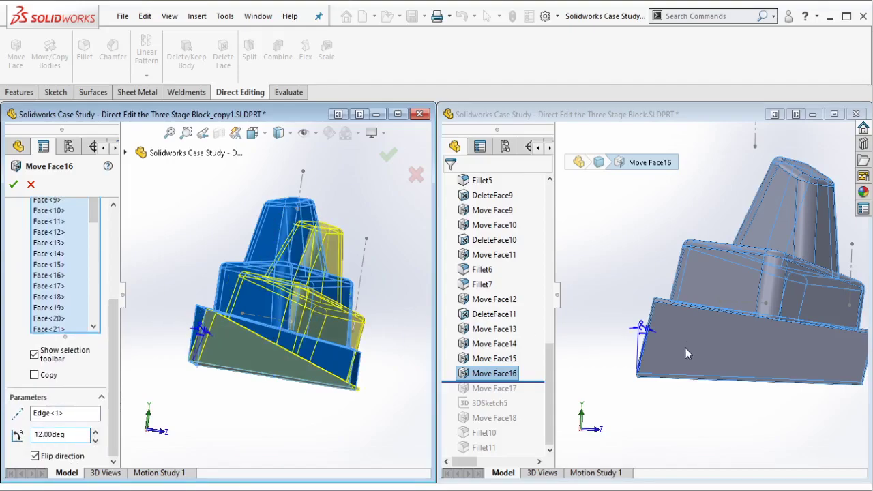
left_click(387, 159)
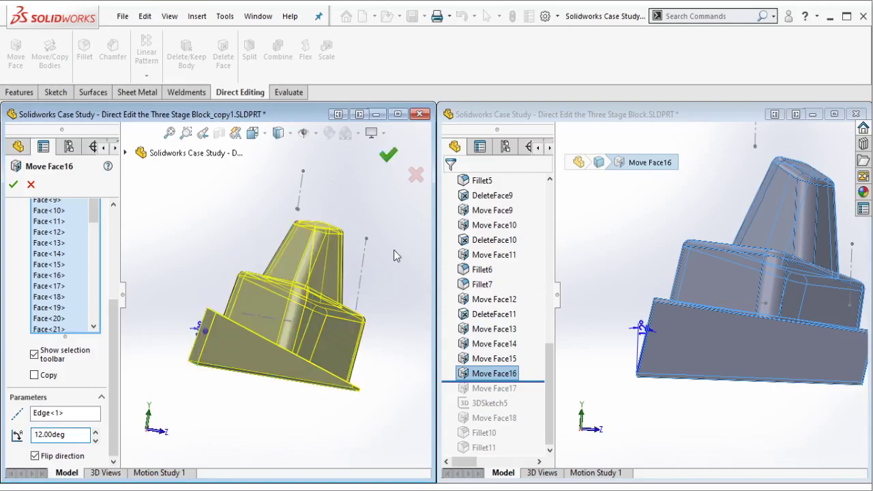
mouse_move(392, 264)
middle_mouse_down()
mouse_move(764, 326)
mouse_move(602, 341)
middle_mouse_up()
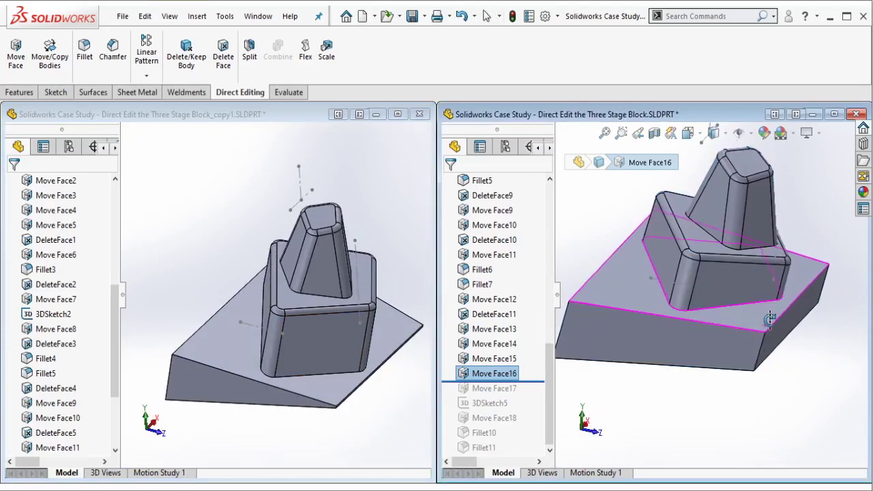
left_click(487, 369)
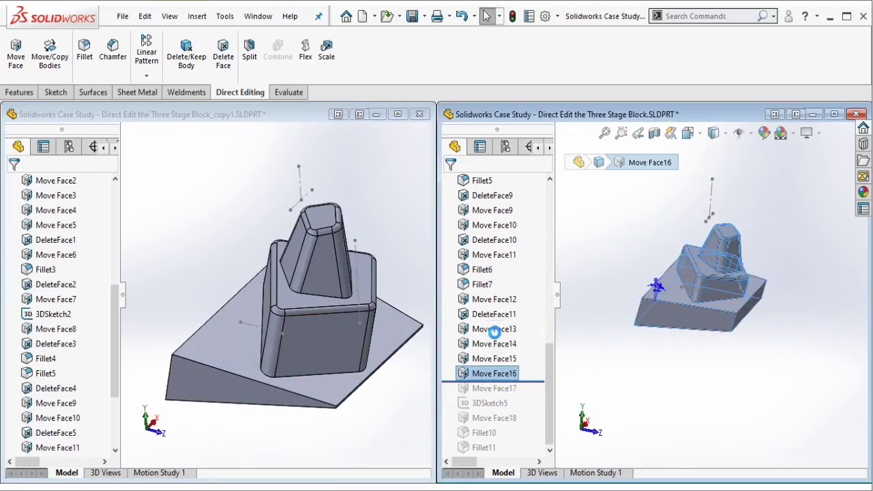
scroll(709, 313, "down", 5)
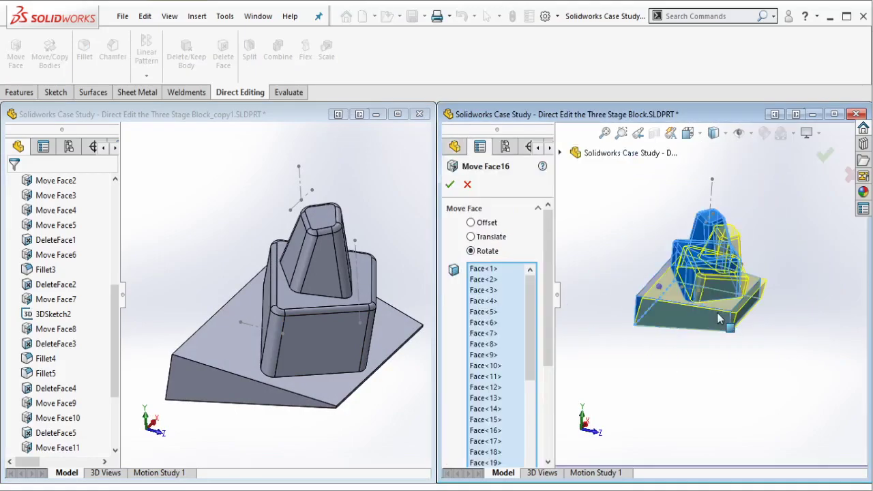
scroll(736, 289, "up", 3)
mouse_move(728, 263)
middle_mouse_down()
mouse_move(748, 229)
mouse_move(728, 242)
mouse_move(618, 251)
middle_mouse_up()
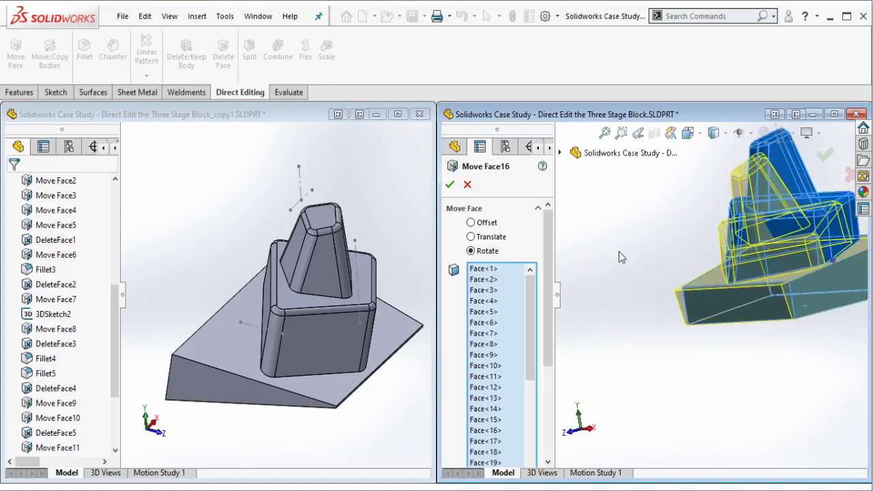
mouse_move(674, 293)
middle_mouse_down()
mouse_move(837, 274)
mouse_move(539, 231)
middle_mouse_up()
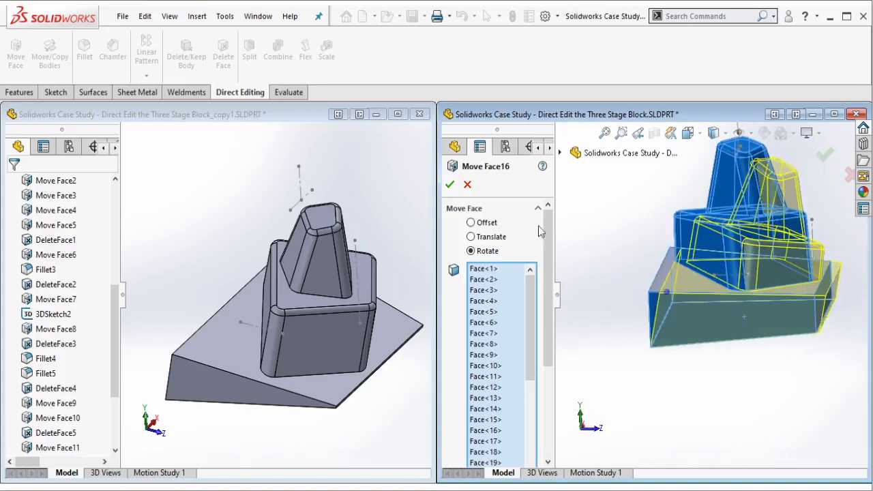
left_click(467, 184)
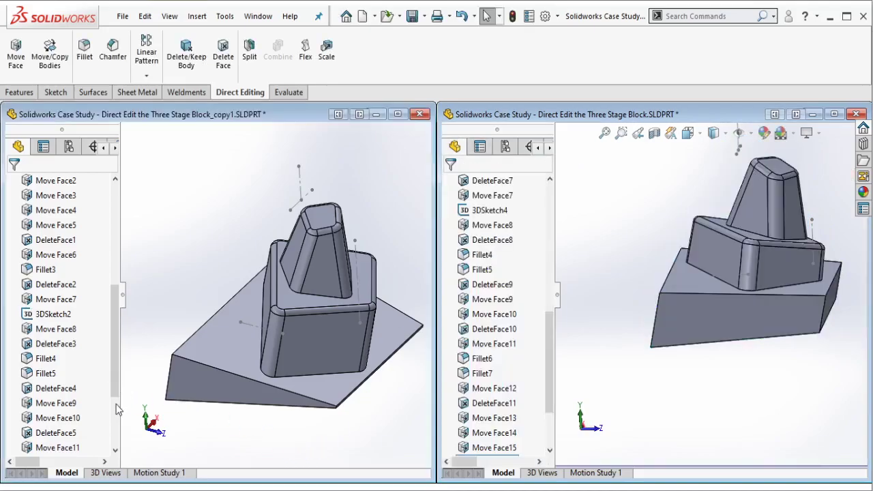
left_click(115, 437)
middle_click_drag(286, 381, 225, 378)
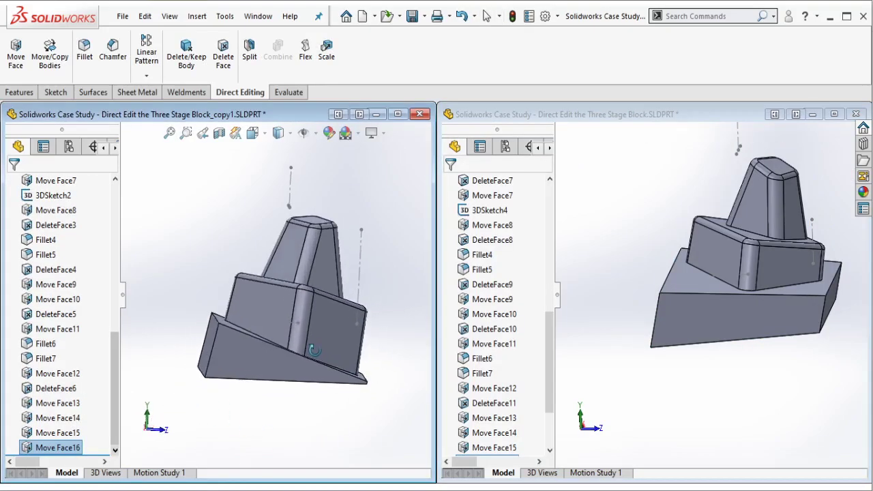
left_click(68, 449)
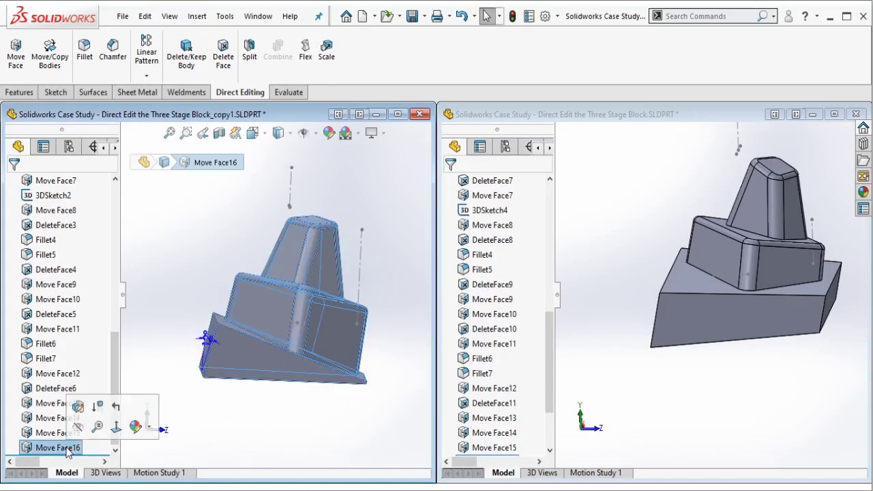
left_click(679, 321)
middle_click_drag(727, 311, 713, 340)
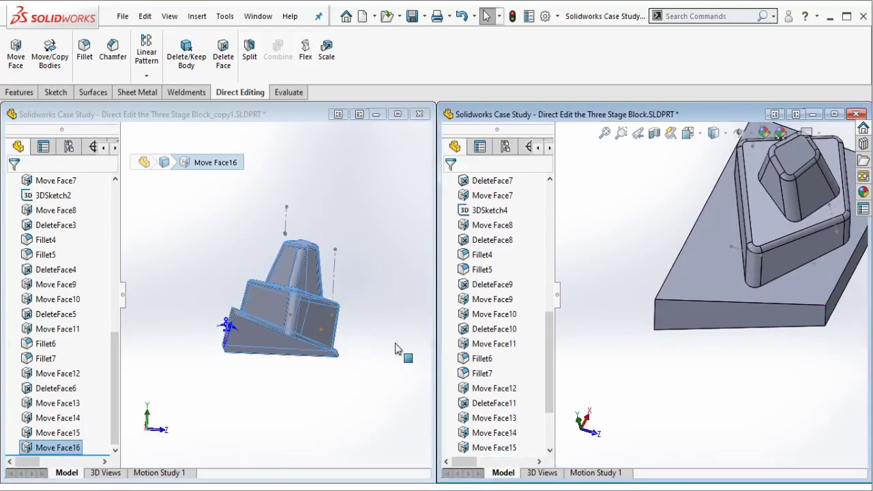
middle_click_drag(312, 335, 295, 403)
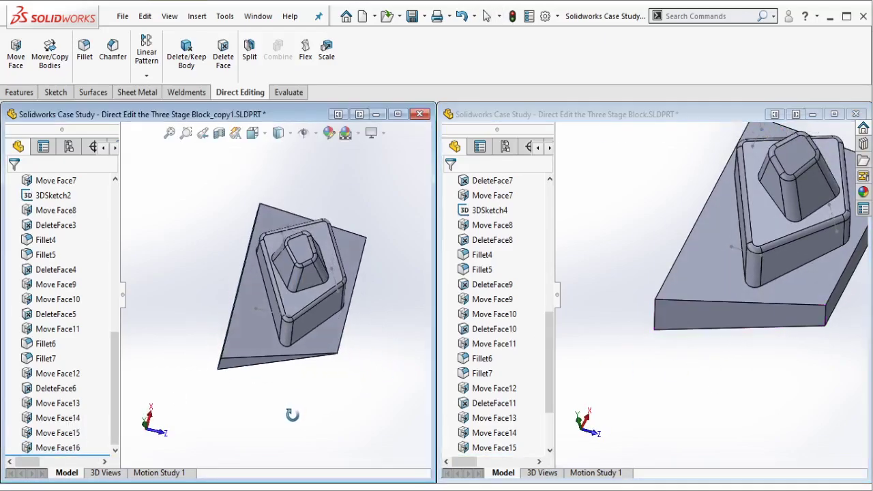
scroll(789, 221, "down", 3)
scroll(525, 380, "down", 2)
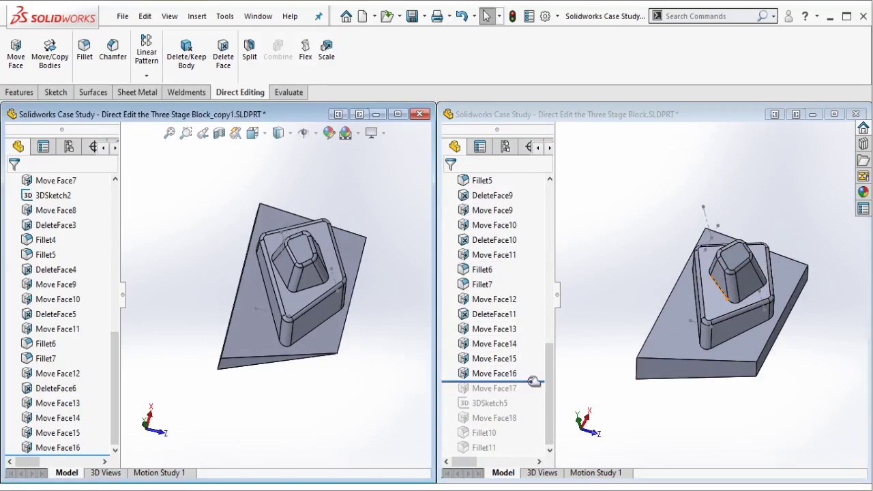
left_click_drag(534, 381, 529, 369)
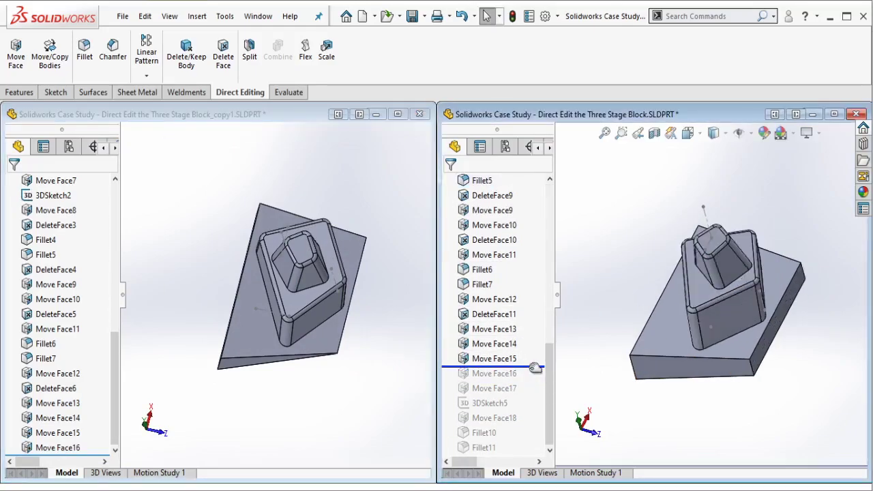
middle_click_drag(784, 327, 802, 277)
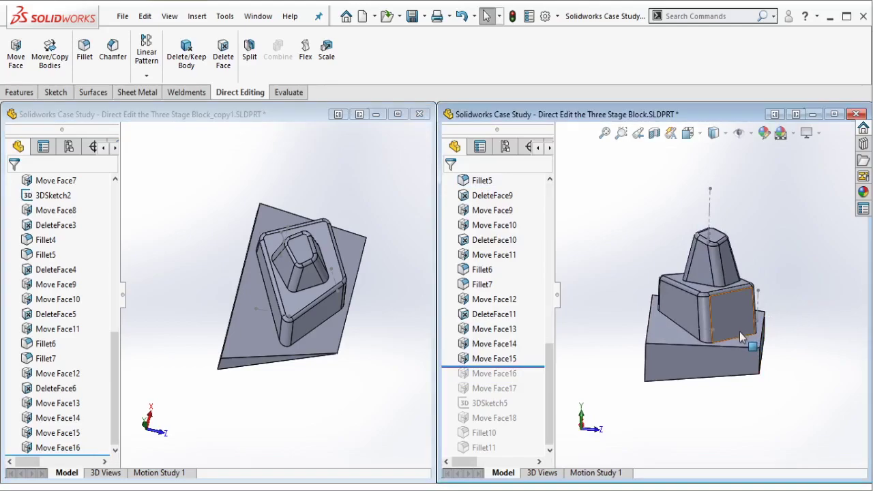
middle_click_drag(741, 337, 740, 319)
left_click(532, 360)
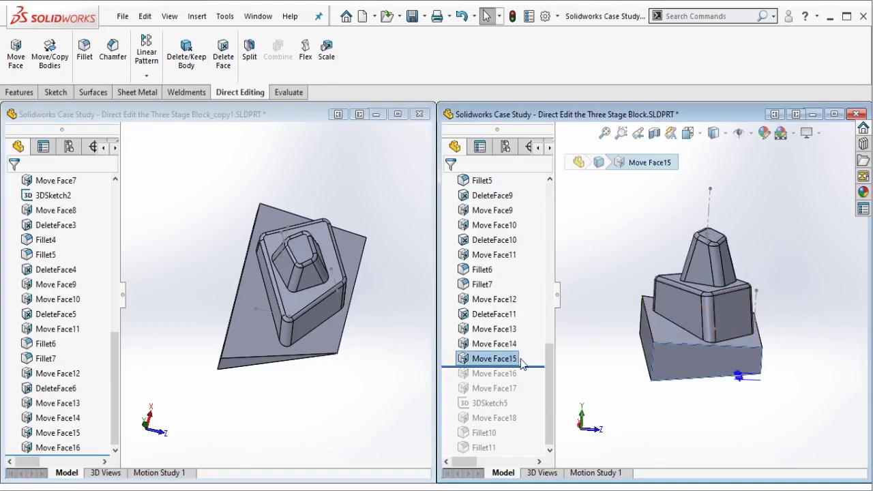
left_click(525, 368)
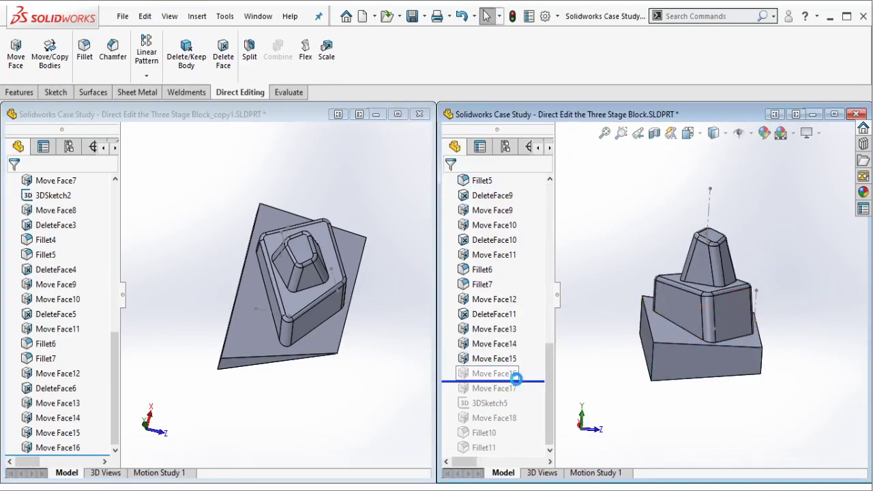
left_click_drag(523, 377, 519, 382)
left_click(498, 376)
left_click(511, 333)
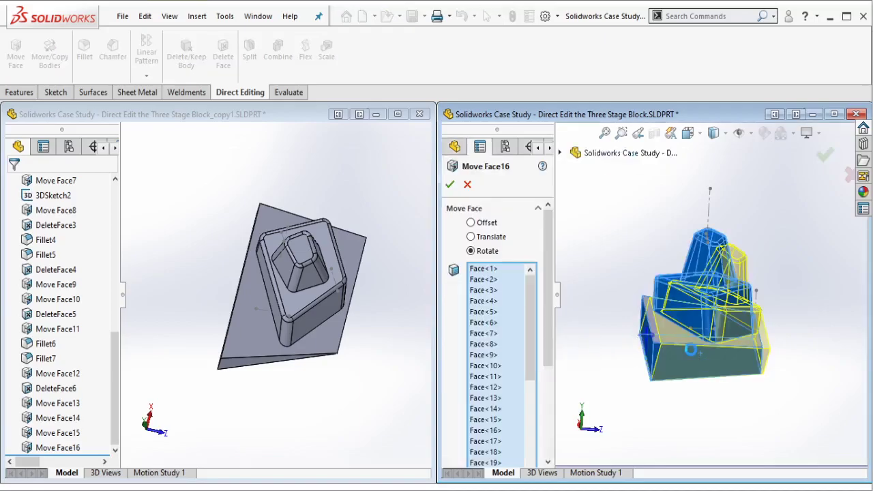
mouse_move(691, 355)
middle_mouse_down()
mouse_move(697, 330)
mouse_move(285, 237)
middle_mouse_up()
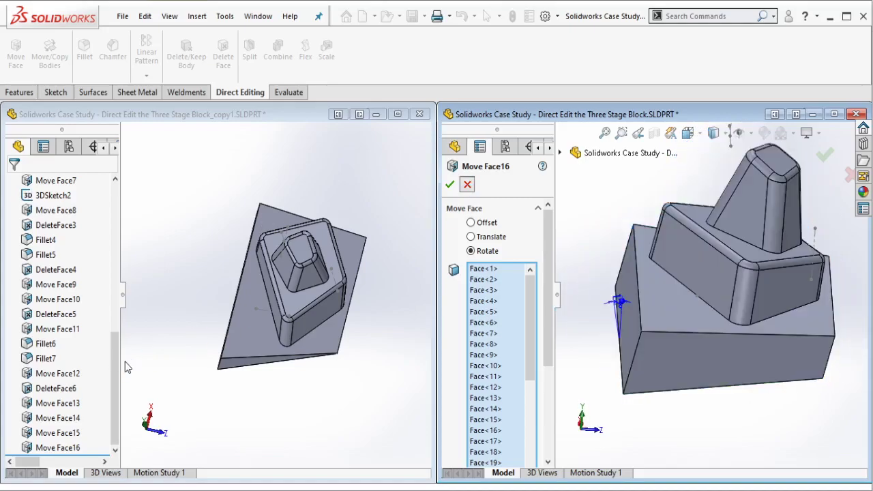
left_click(70, 447)
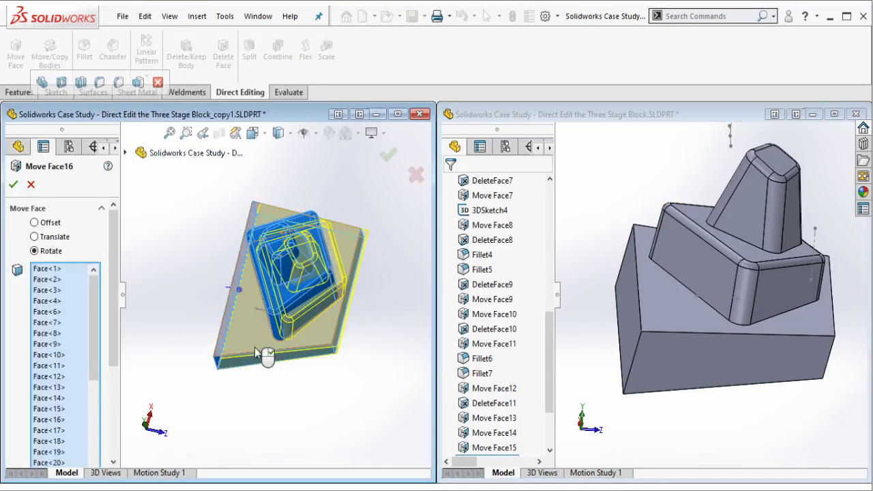
- Reopen the copy's Move Face16, accept it unchanged, and fit the copy in view
middle_click_drag(255, 347, 340, 253)
left_click(389, 156)
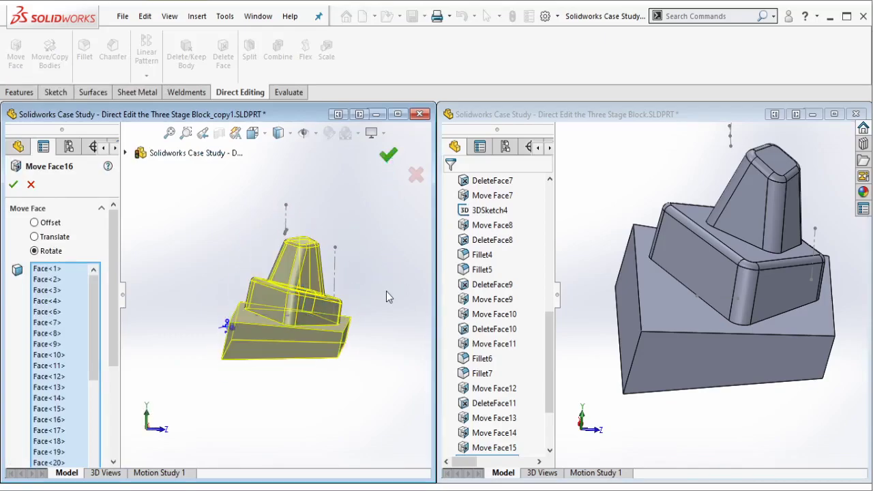
scroll(386, 291, "down", 3)
key("f")
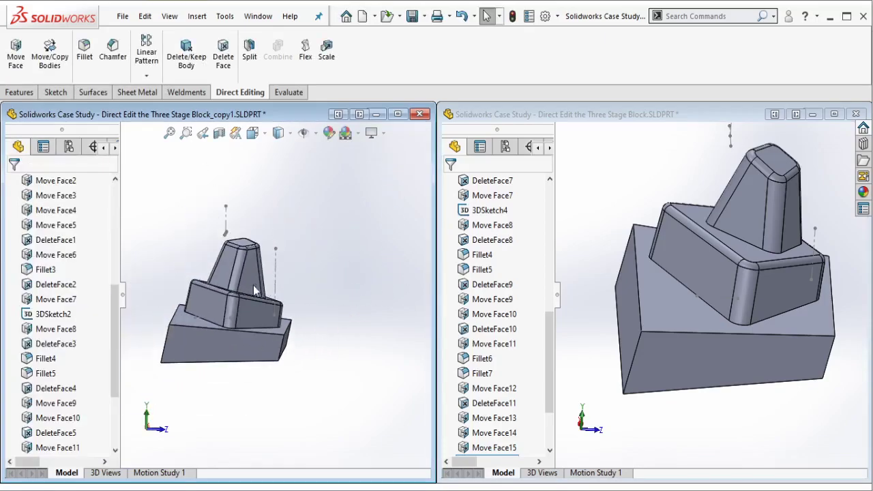
scroll(113, 346, "down", 3)
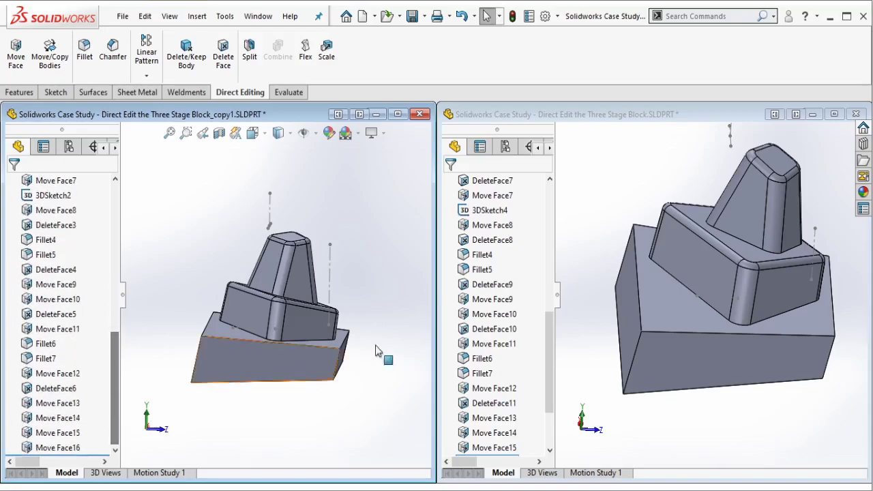
scroll(271, 261, "down", 1)
- Roll the original's history forward through Move Face17 and orbit to see its change
left_click_drag(548, 353, 542, 417)
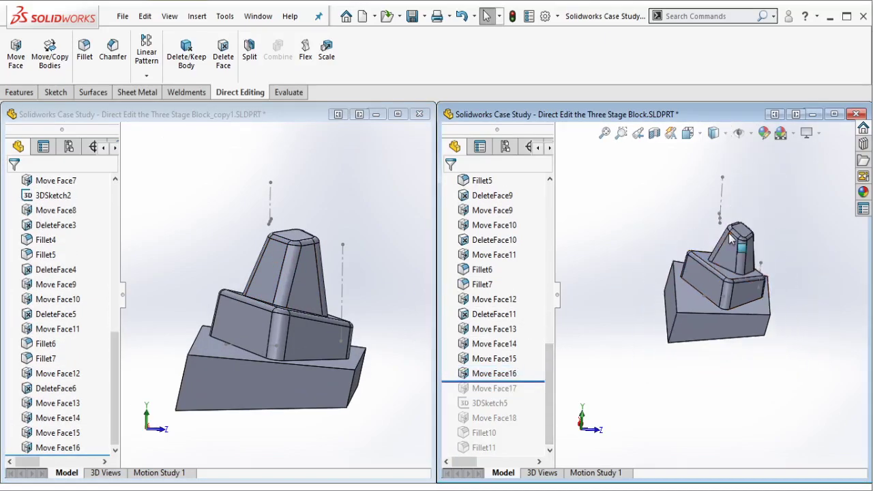
middle_click_drag(655, 314, 582, 361)
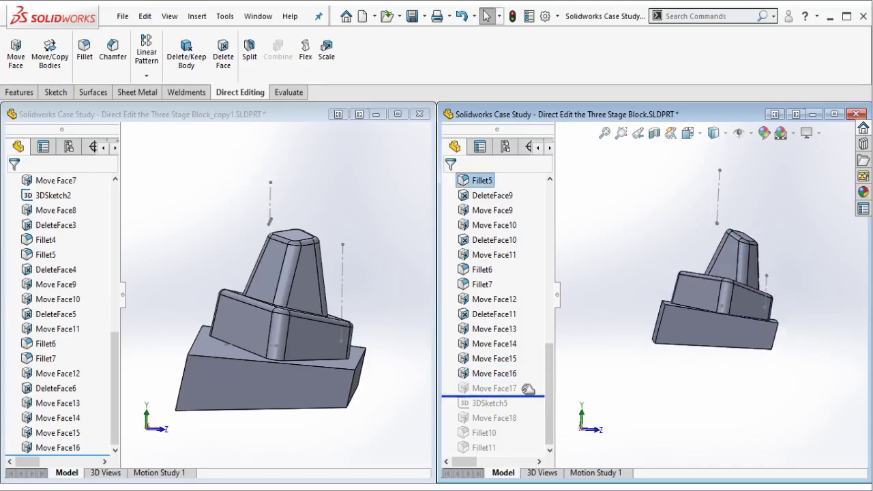
left_click(498, 388)
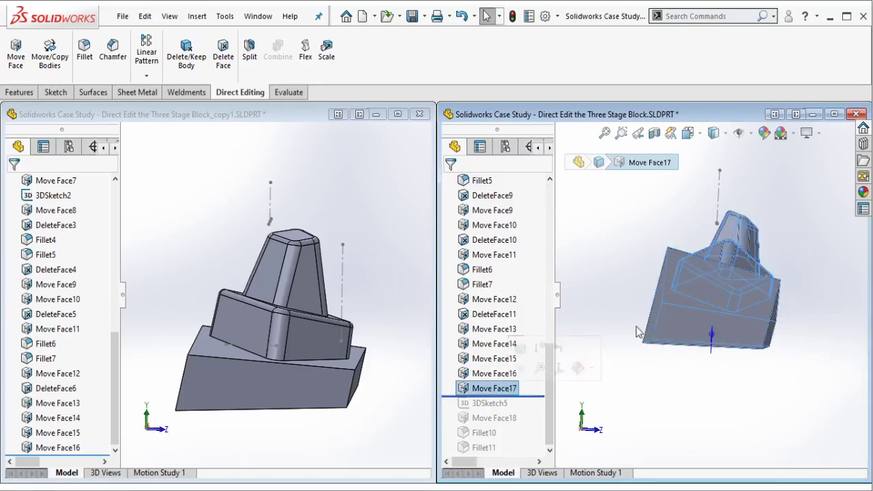
middle_click_drag(622, 305, 563, 315)
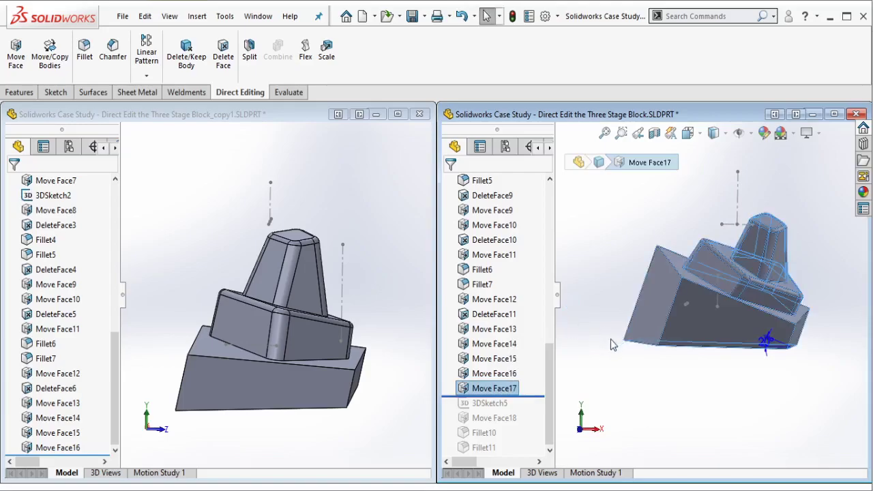
left_click(384, 374)
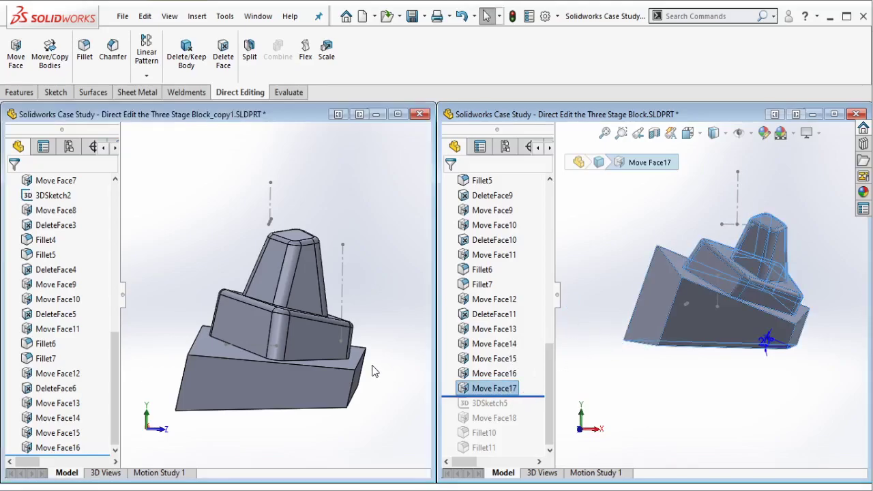
- Review the original's Move Face17 as a 20° rotation about Edge<1>, then cancel it unchanged
middle_click_drag(373, 370, 307, 380)
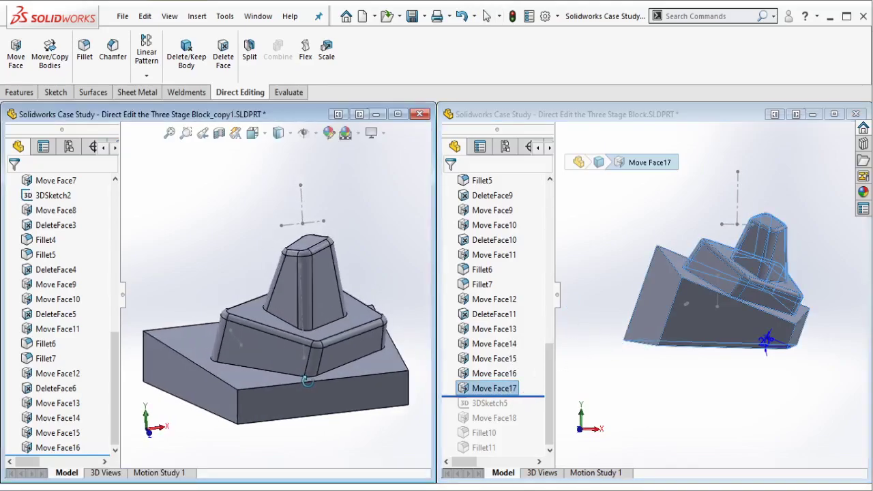
mouse_move(538, 395)
left_mouse_down()
mouse_move(530, 380)
mouse_move(530, 395)
left_mouse_up()
left_click(515, 388)
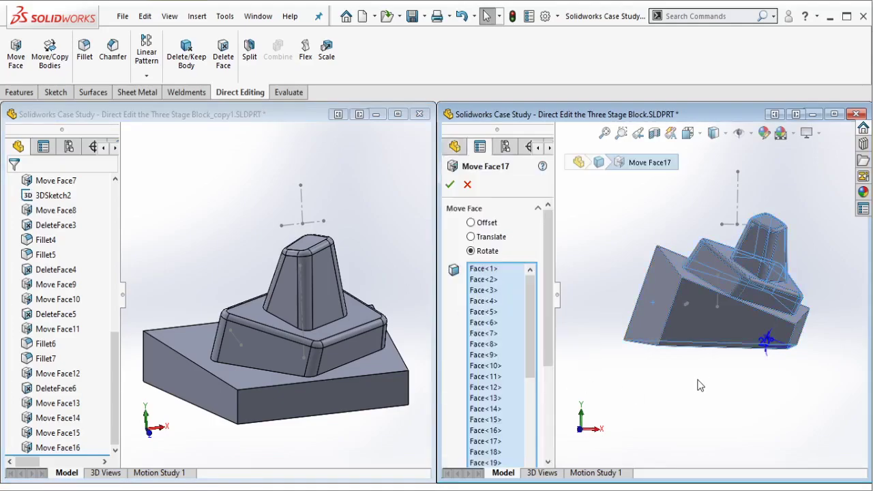
mouse_move(696, 382)
middle_mouse_down()
mouse_move(680, 396)
mouse_move(671, 353)
mouse_move(580, 355)
middle_mouse_up()
scroll(552, 443, "down", 5)
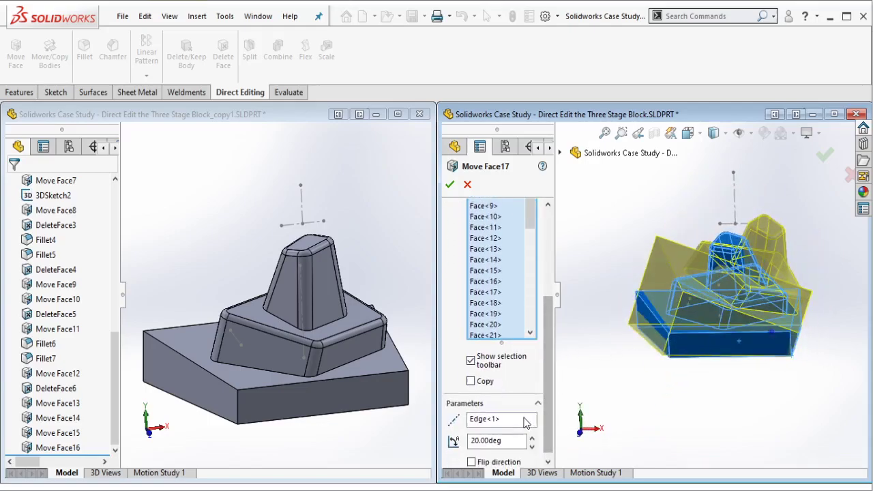
left_click(528, 422)
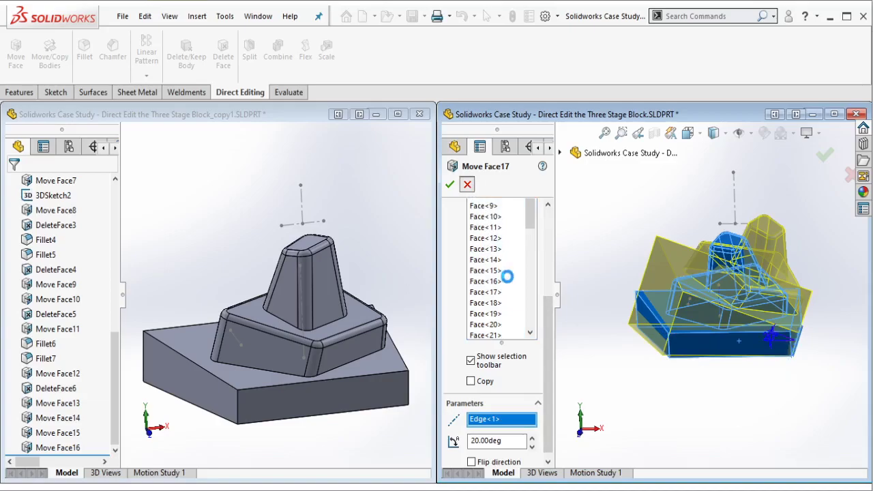
left_click(364, 312)
middle_click_drag(363, 312, 351, 312)
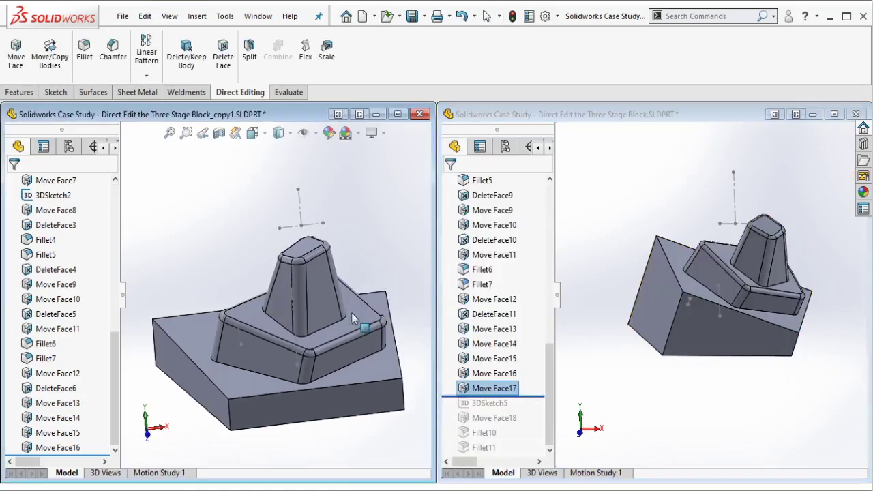
- Start a Rotate Move Face on the copy using its bottom front edge as axis
left_click(15, 51)
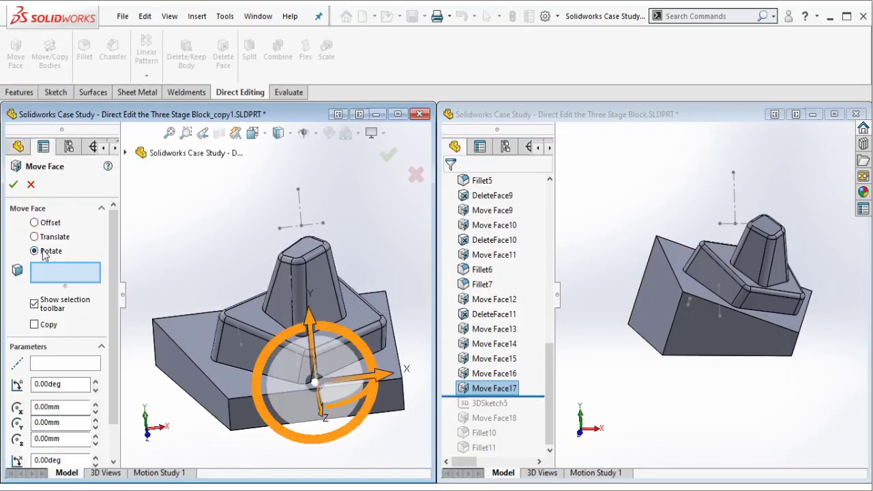
left_click(60, 359)
middle_click_drag(383, 321, 414, 349)
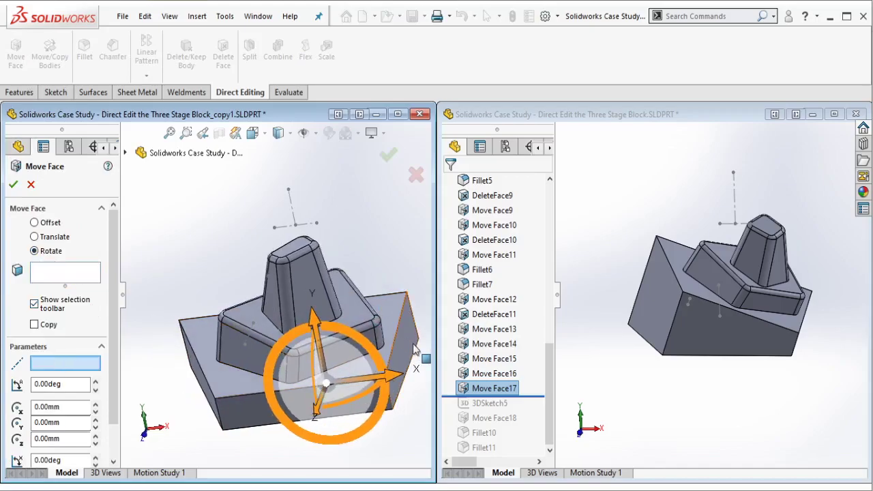
left_click(416, 358)
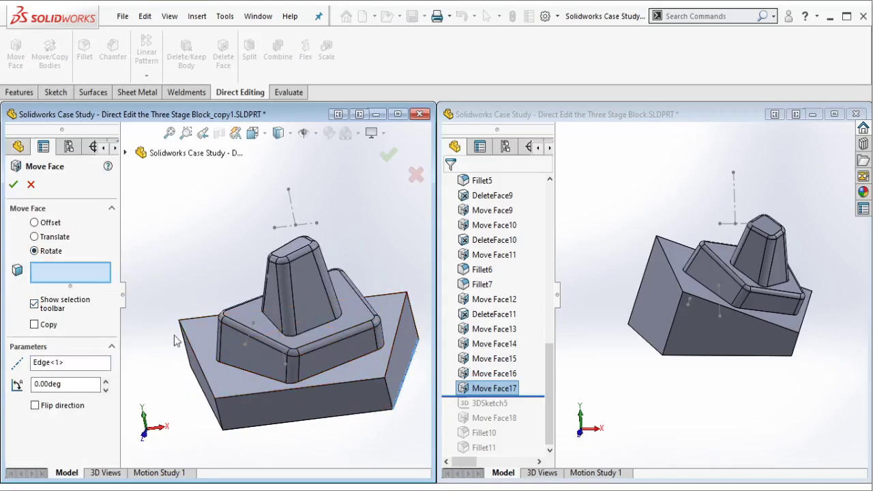
- Select the copy's side, right and top faces for the rotation
middle_click_drag(174, 341, 247, 356)
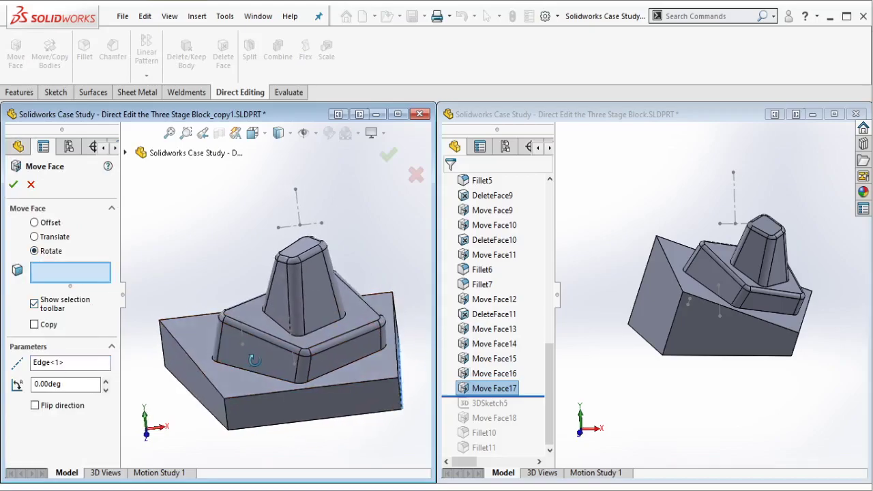
left_click(270, 412)
left_click(204, 392)
left_click(337, 365)
middle_click_drag(345, 382, 313, 459)
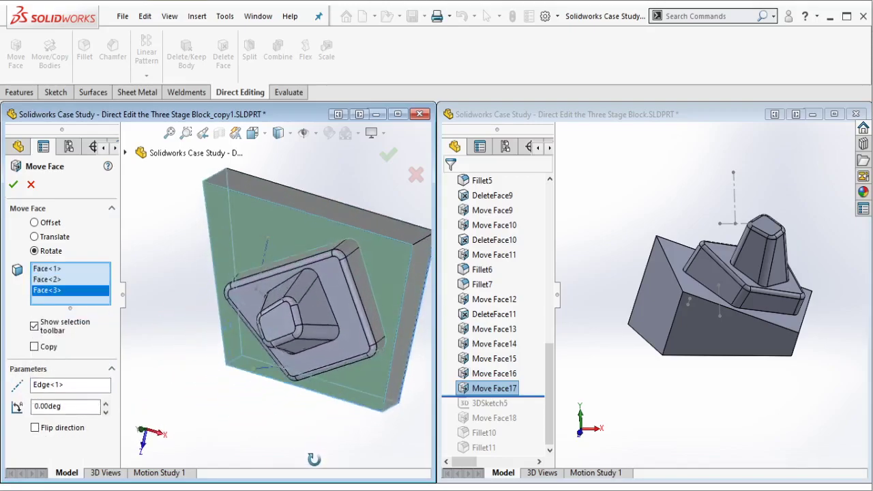
left_click(413, 247)
left_click(406, 235)
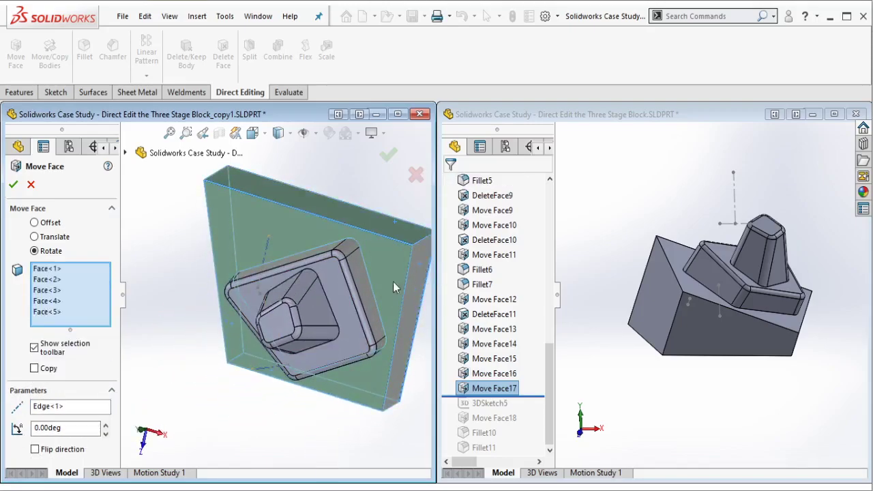
- Add all tangent faces and accept the zero-angle rotation as Move Face17
middle_click_drag(393, 287, 269, 357)
right_click(269, 357)
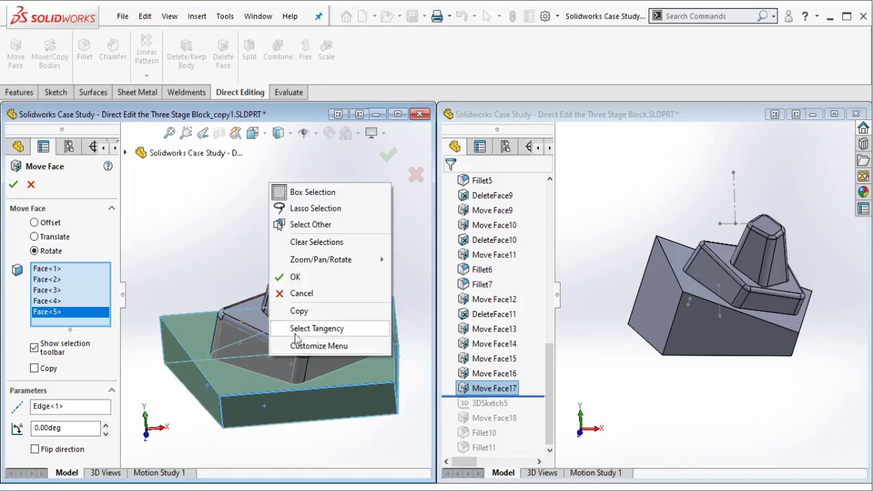
left_click(316, 328)
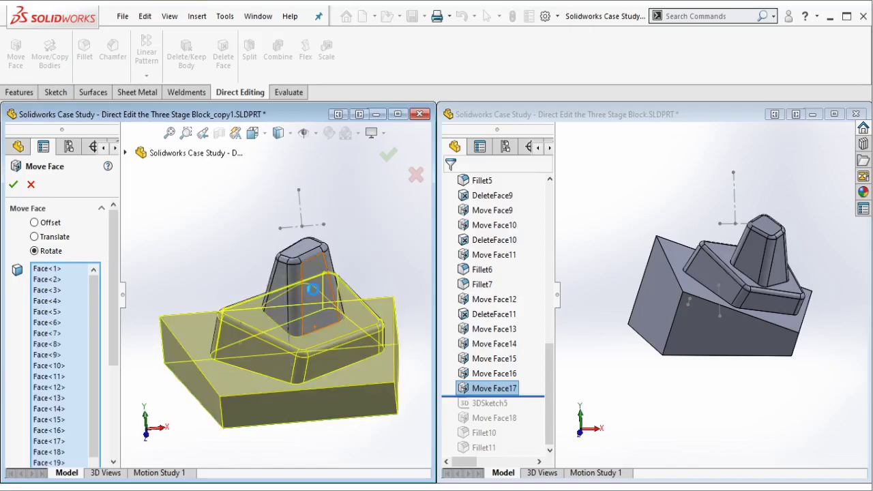
key("Return")
scroll(116, 385, "down", 1)
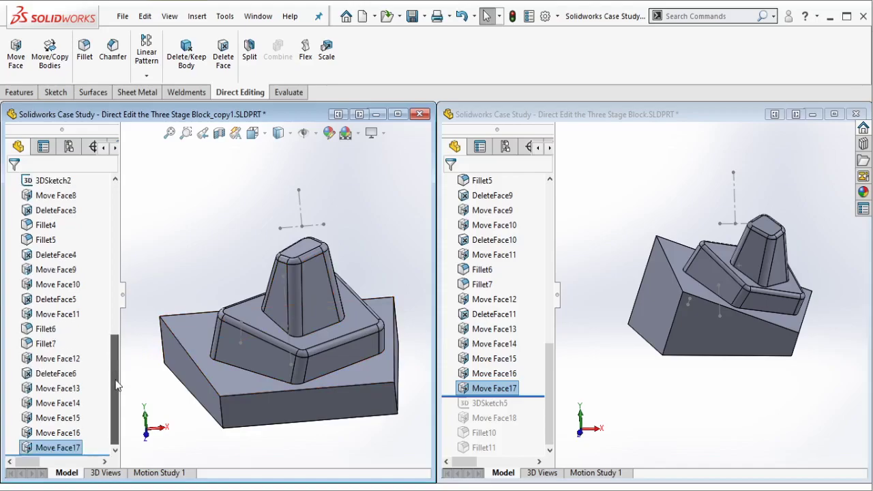
left_click(58, 433)
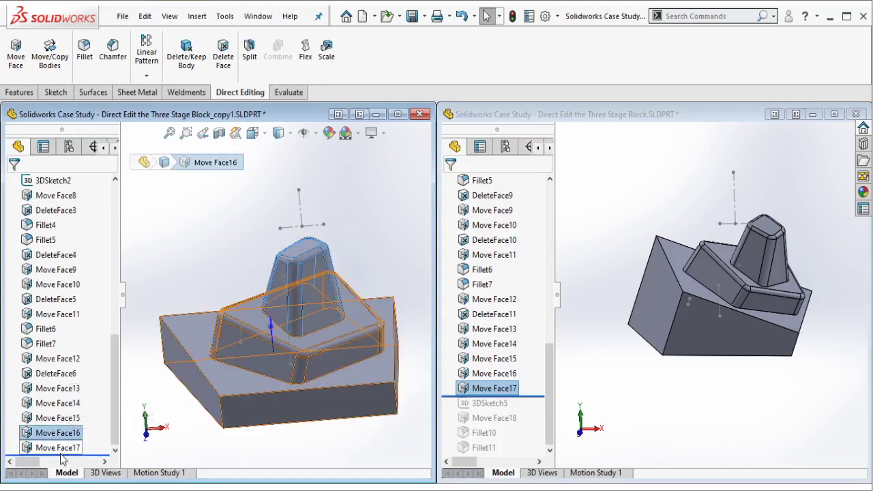
- Edit the copy's Move Face17 to include tangent upper-stage faces and spin the angle up to 19°
left_click(68, 452)
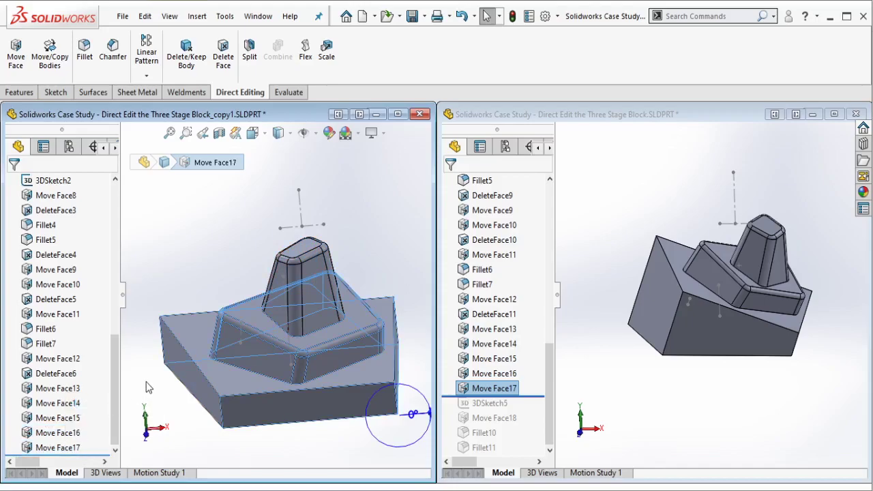
scroll(112, 453, "down", 3)
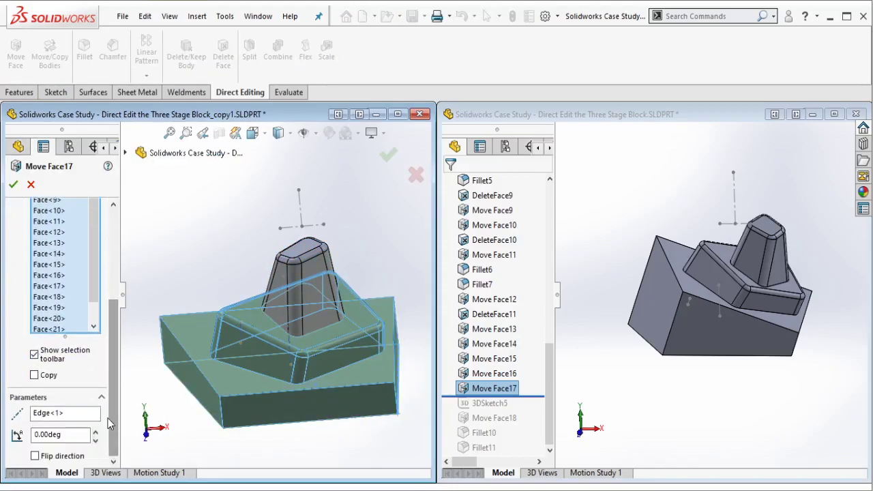
right_click(306, 307)
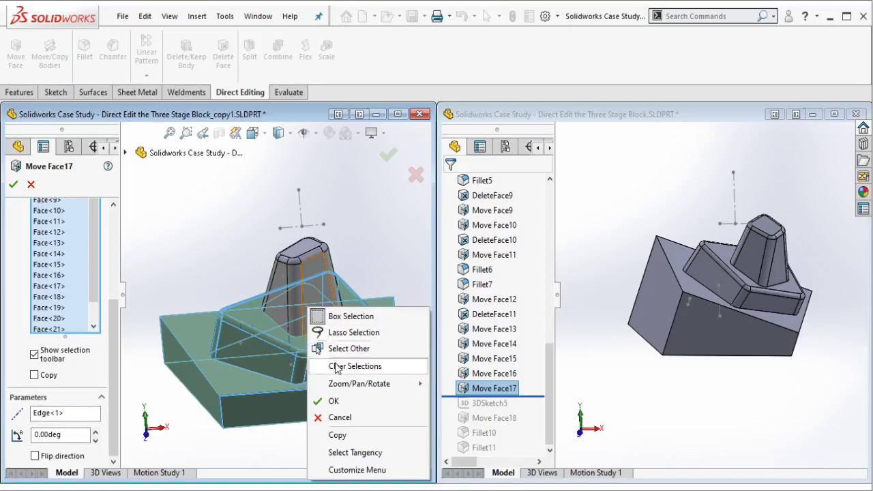
left_click(344, 452)
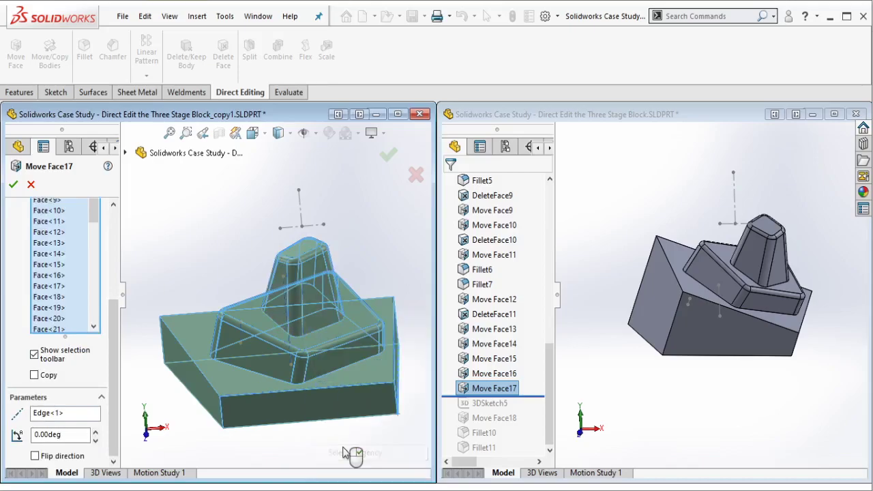
left_click(96, 433)
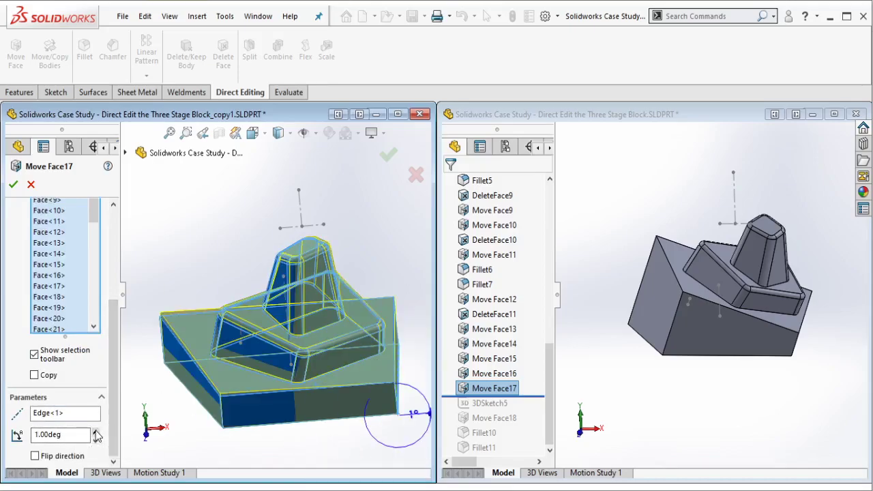
left_click(96, 432)
left_click(95, 432)
left_click(95, 433)
left_click(96, 434)
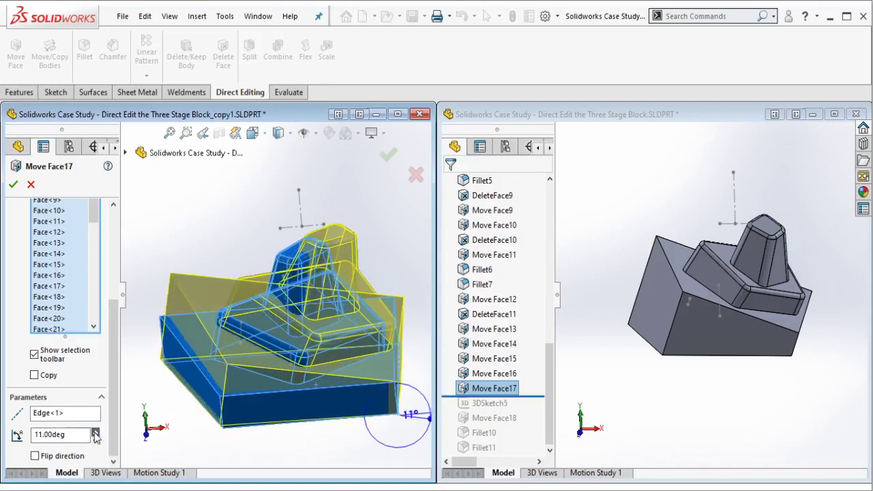
left_click(95, 433)
left_click(95, 434)
left_click(16, 185)
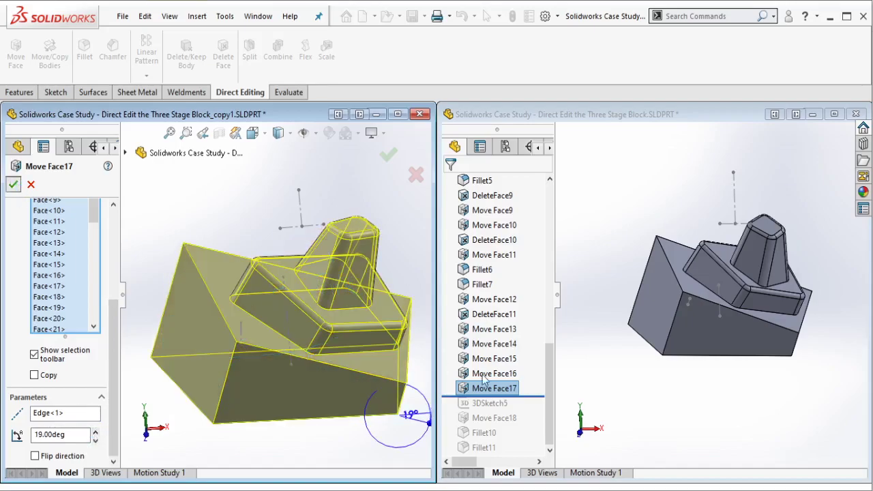
- Change the copy's Move Face17 angle to 20°, then roll the original forward to 3DSketch5
left_click(497, 389)
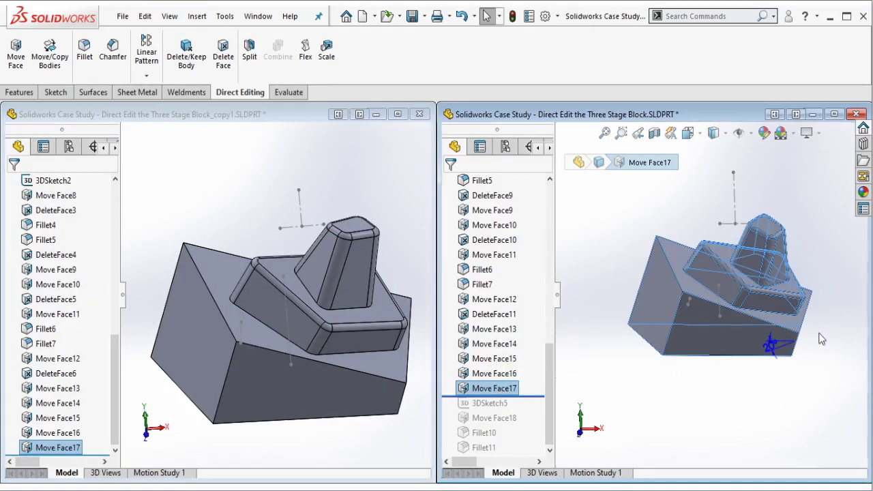
scroll(750, 354, "down", 5)
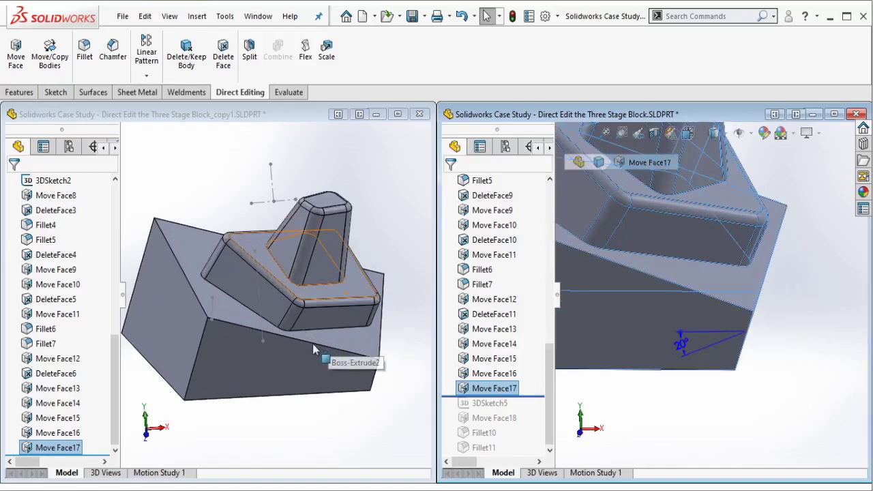
left_click(63, 434)
left_click(57, 447)
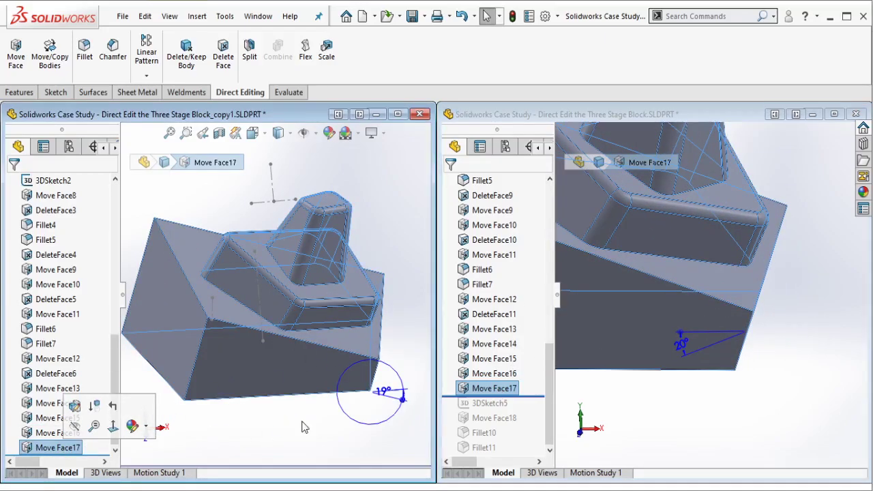
double_click(384, 395)
type("20")
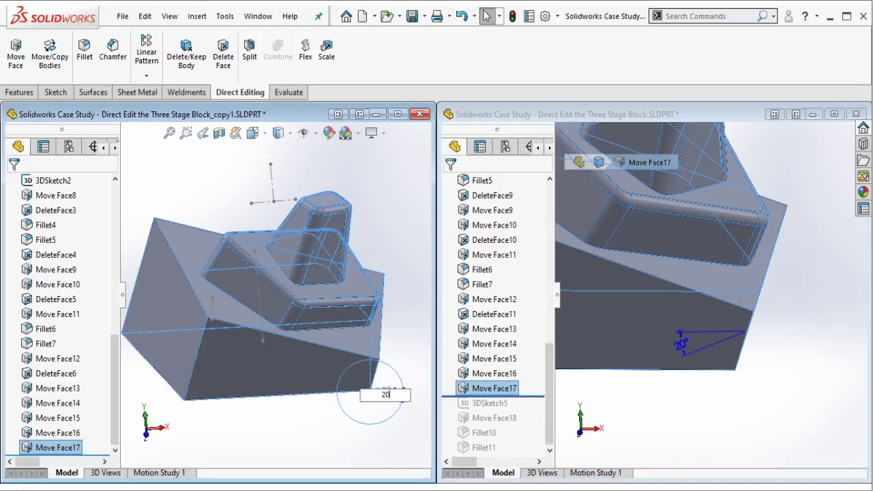
key("Return")
left_click(418, 354)
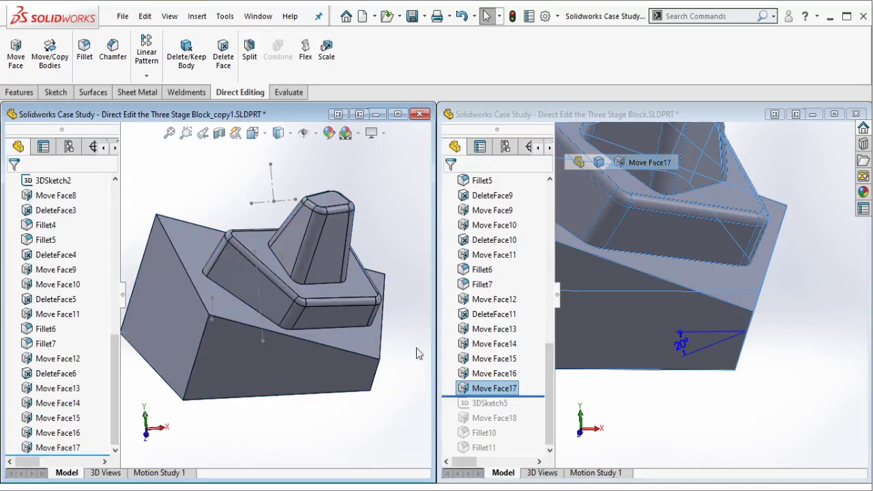
left_click_drag(527, 398, 510, 413)
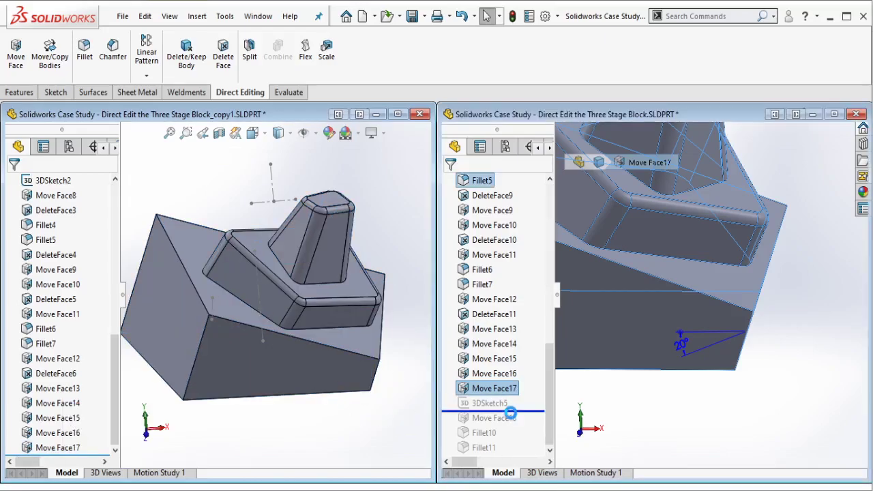
- Inspect the original's 3DSketch5 from above and orbit the copy to an angled top view
left_click(496, 404)
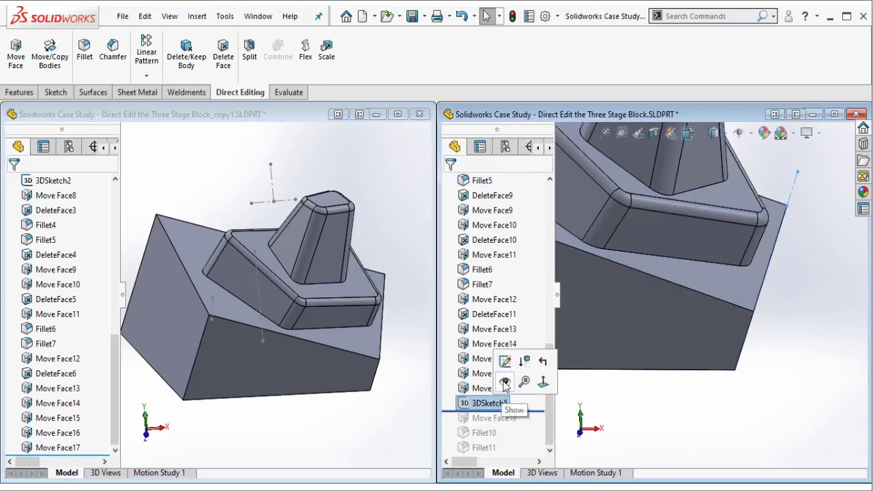
scroll(686, 284, "up", 4)
scroll(631, 267, "up", 2)
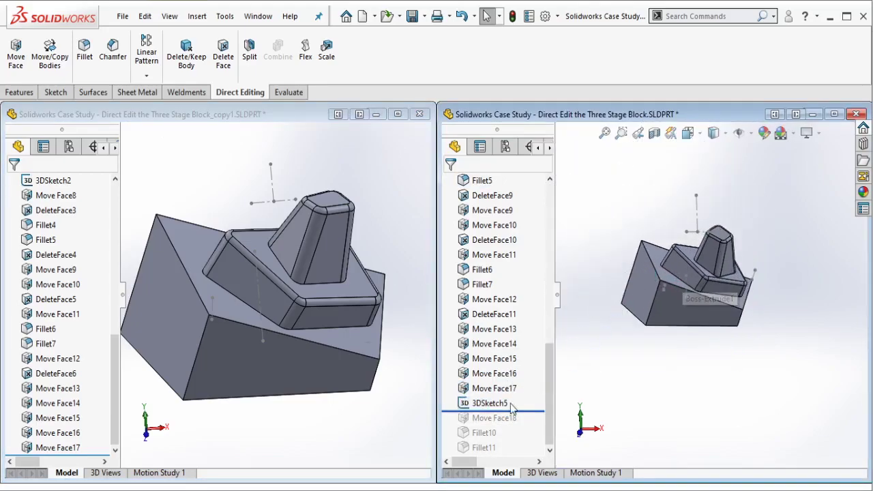
scroll(693, 329, "down", 3)
middle_click_drag(694, 329, 580, 312)
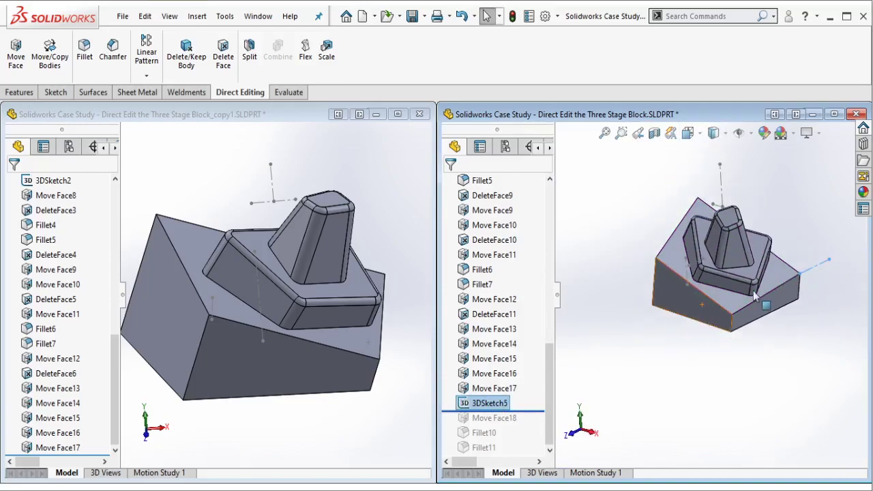
middle_click_drag(384, 330, 327, 293)
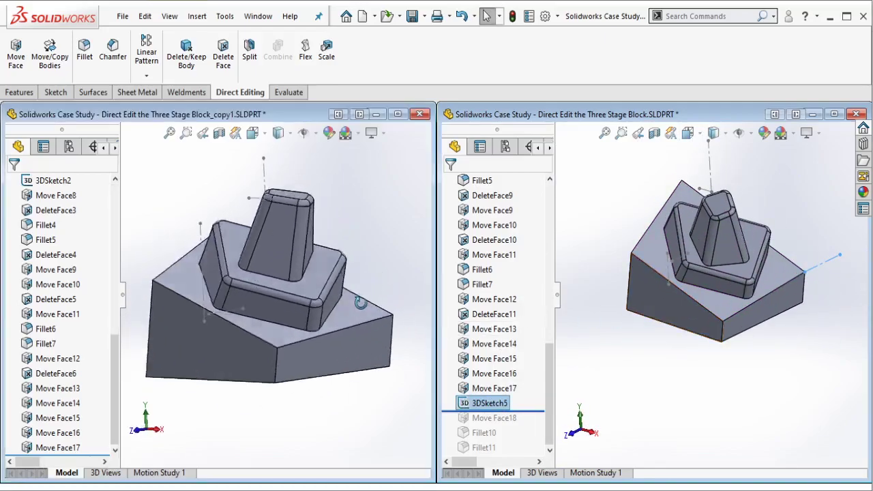
- Draw a 3D sketch line along the copy's right edge, then roll the original through Move Face18
left_click(56, 92)
left_click(17, 75)
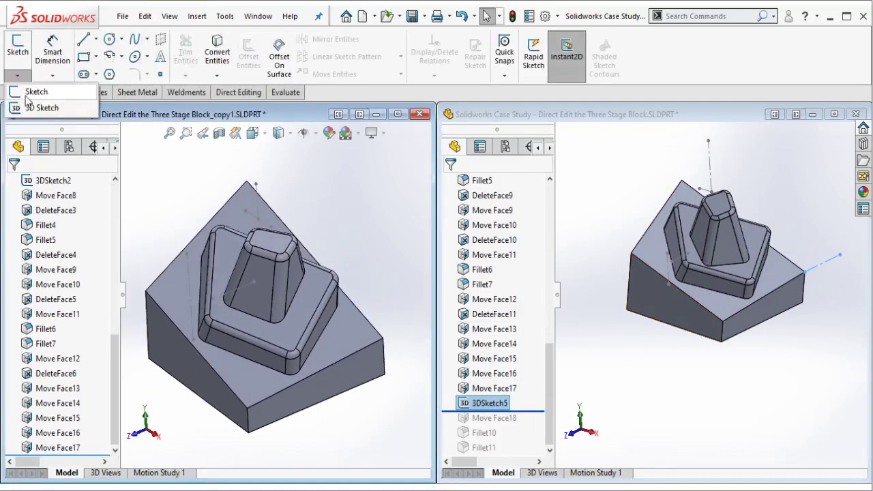
left_click(34, 107)
left_click(96, 39)
left_click(102, 55)
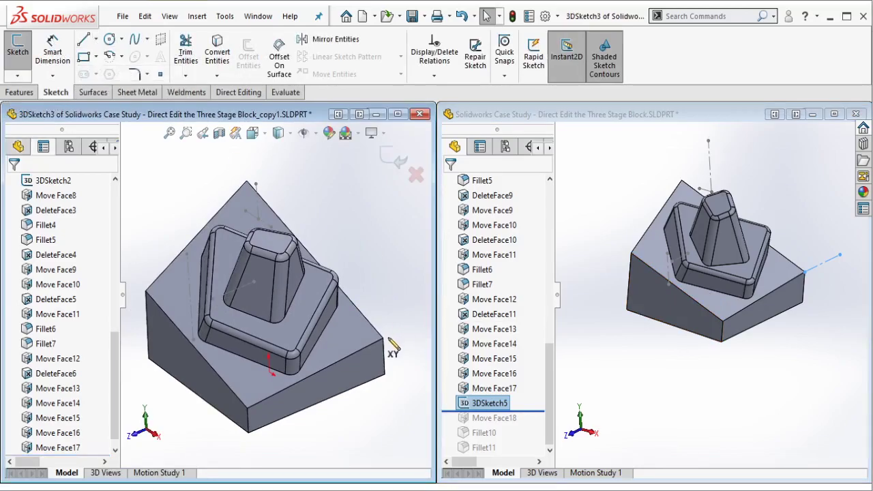
left_click(382, 337)
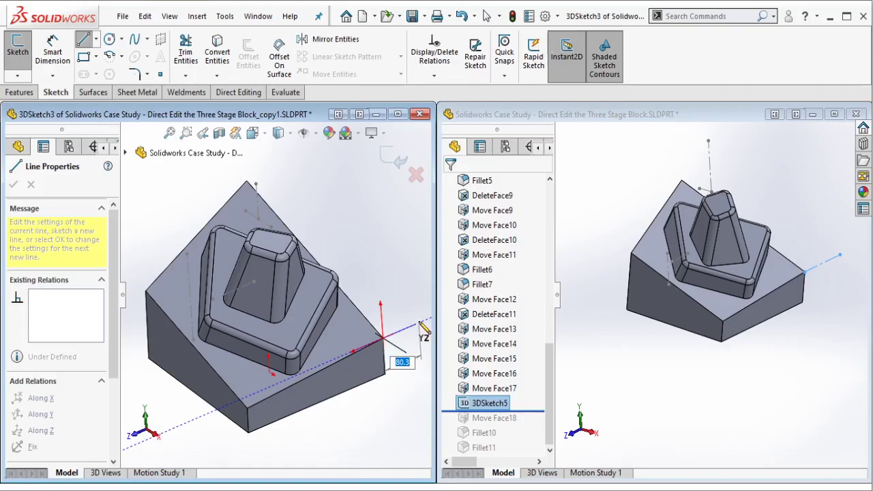
left_click(420, 326)
key("Escape")
mouse_move(396, 335)
middle_mouse_down()
mouse_move(347, 359)
mouse_move(336, 352)
mouse_move(381, 327)
middle_mouse_up()
left_click(392, 158)
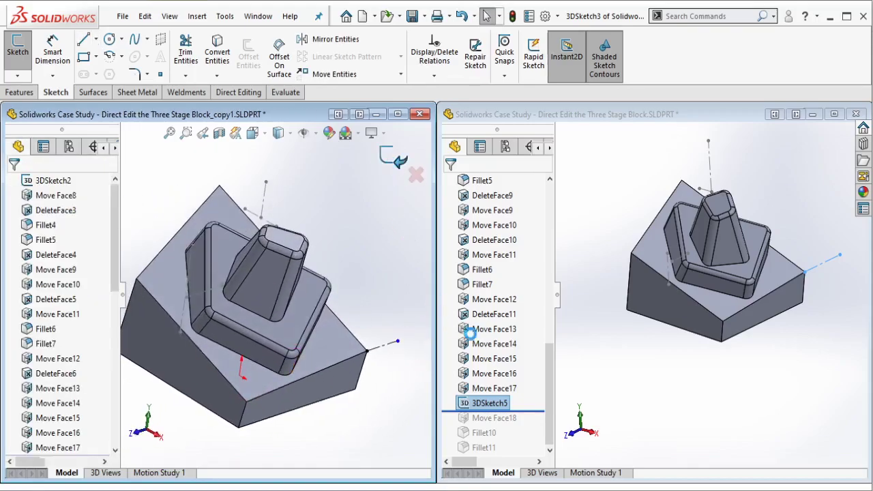
left_click_drag(532, 410, 525, 422)
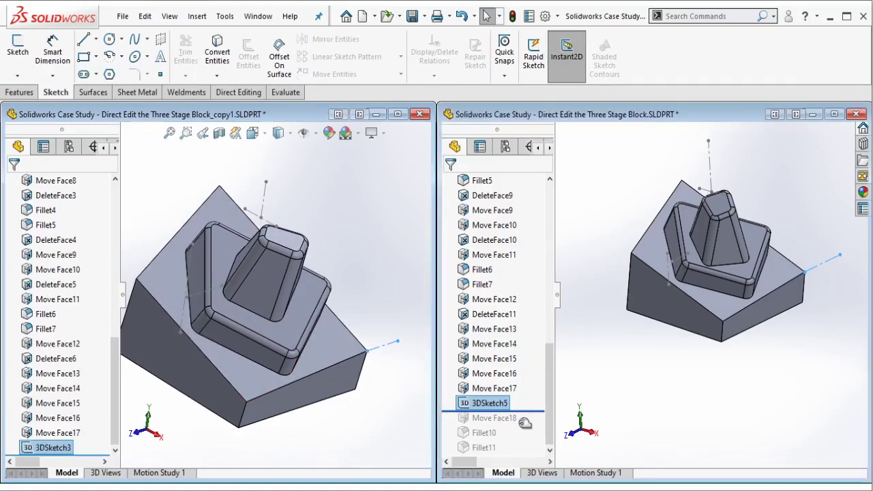
- Inspect the tilted face produced by the original's Move Face18
left_click(499, 418)
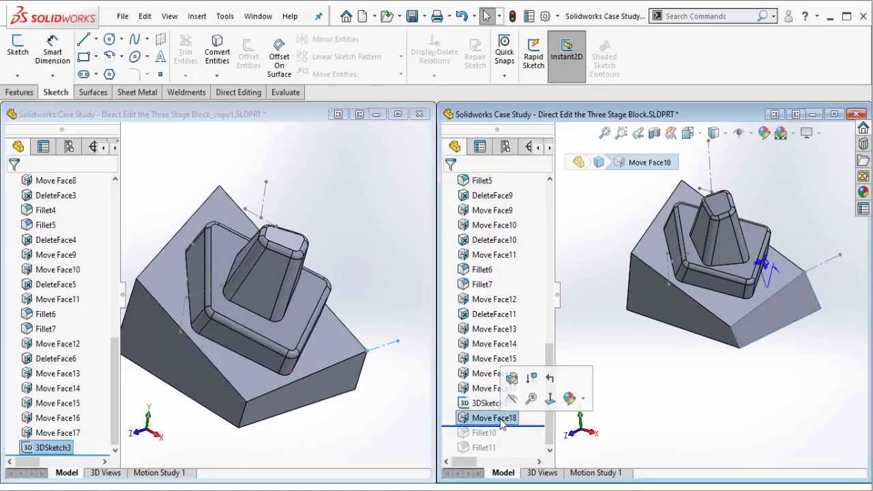
mouse_move(672, 324)
middle_mouse_down()
mouse_move(731, 297)
mouse_move(703, 299)
middle_mouse_up()
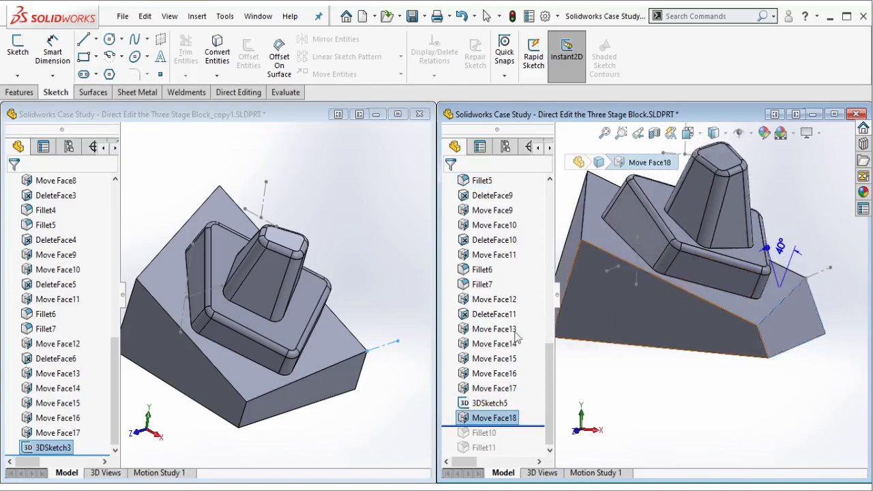
left_click(404, 373)
- Rotate the copy's front face 40°, flipped, about Line1@3DSketch3; then roll the original through Fillet10
left_click(240, 92)
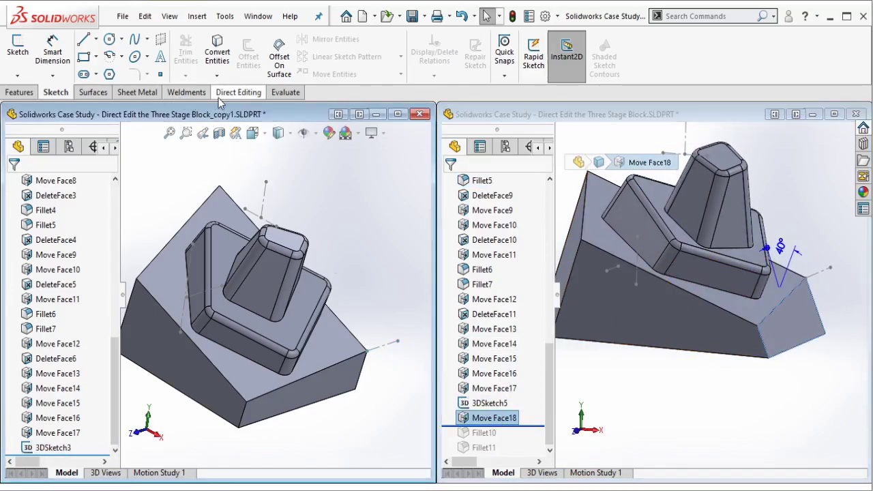
left_click(10, 64)
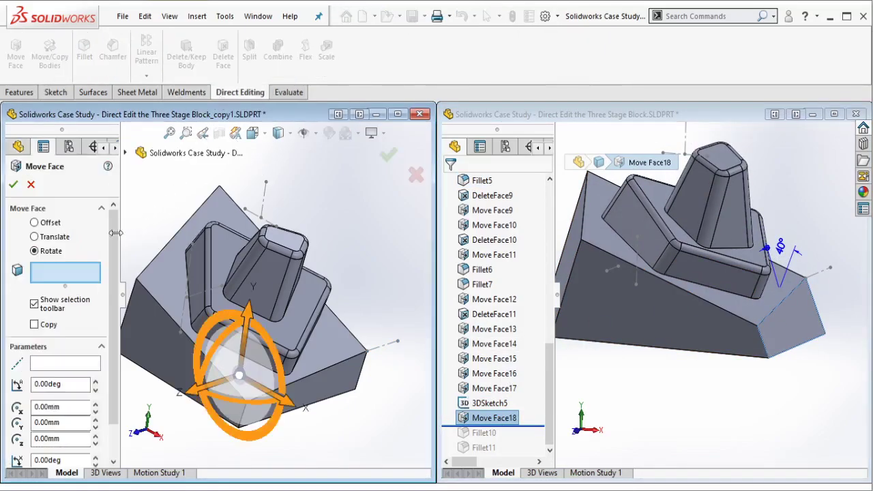
left_click(55, 363)
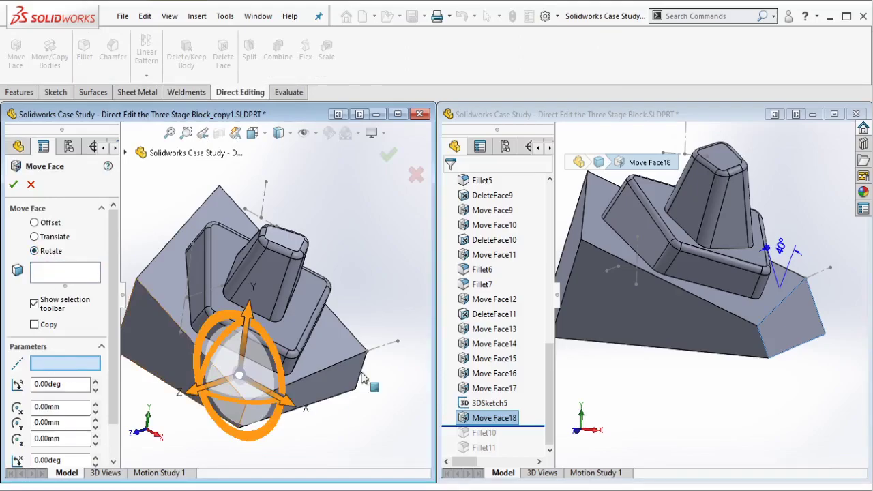
left_click(386, 349)
left_click(334, 392)
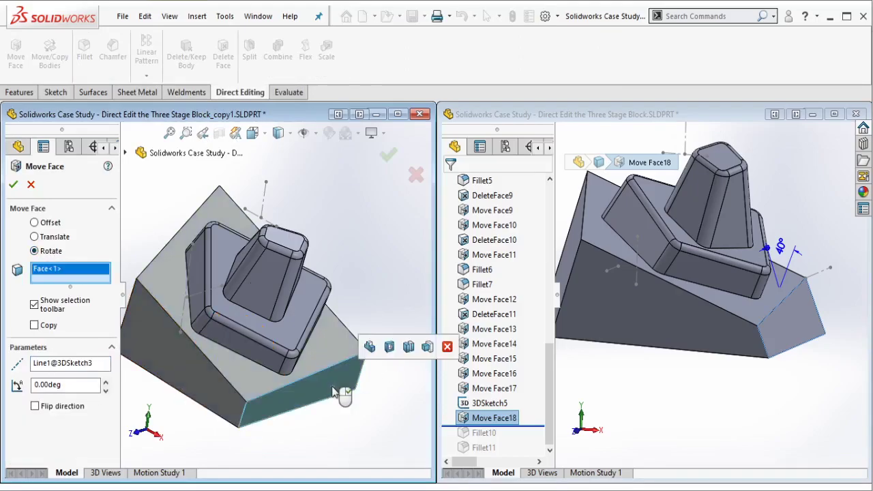
left_click(106, 382)
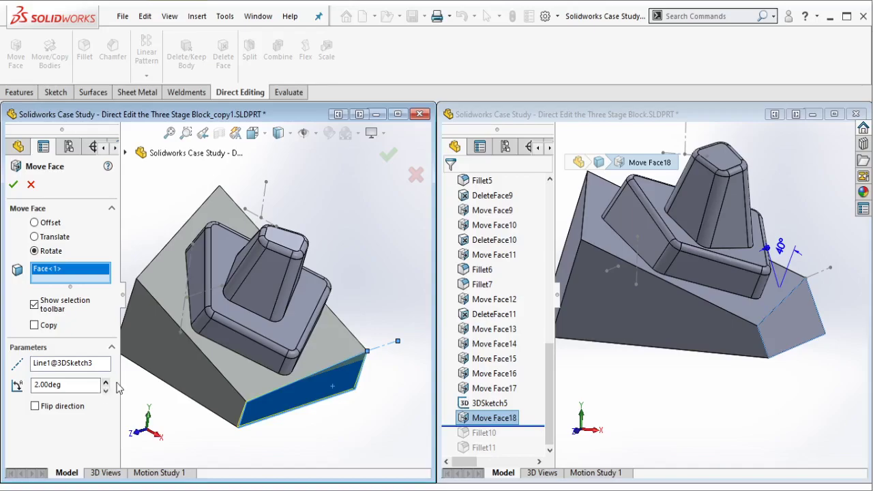
left_click(75, 408)
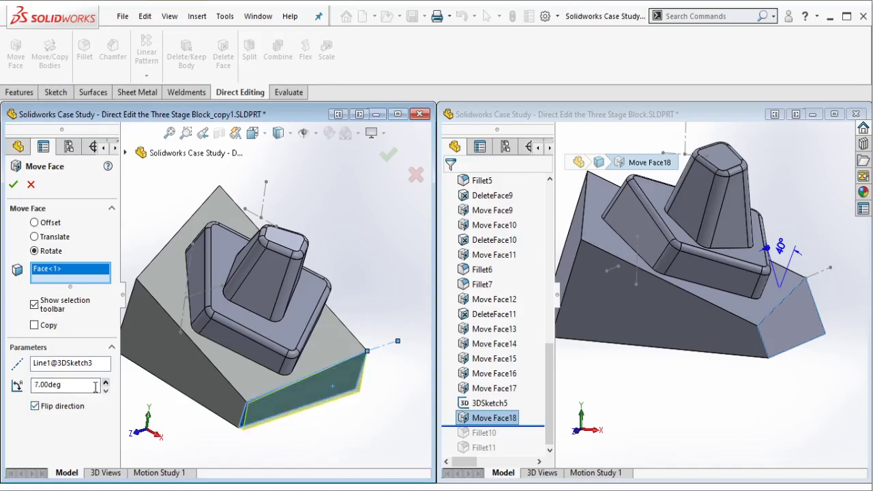
type("40")
key("Return")
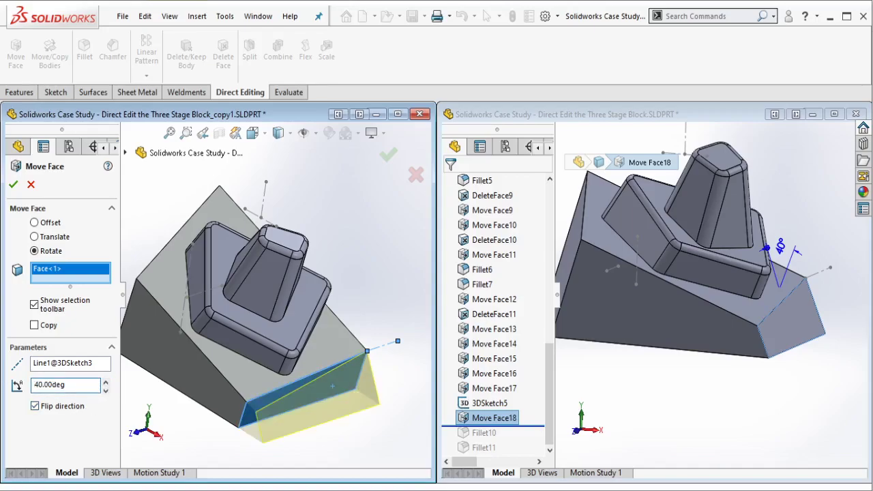
key("Return")
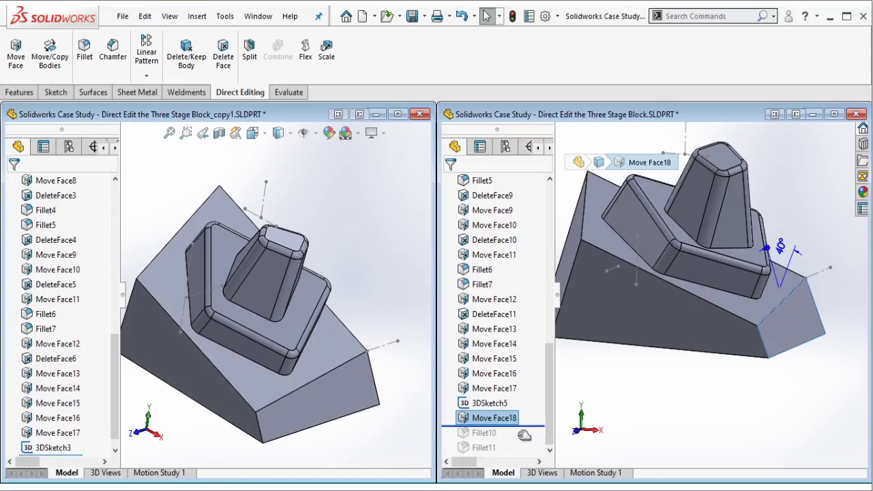
left_click_drag(529, 425, 517, 437)
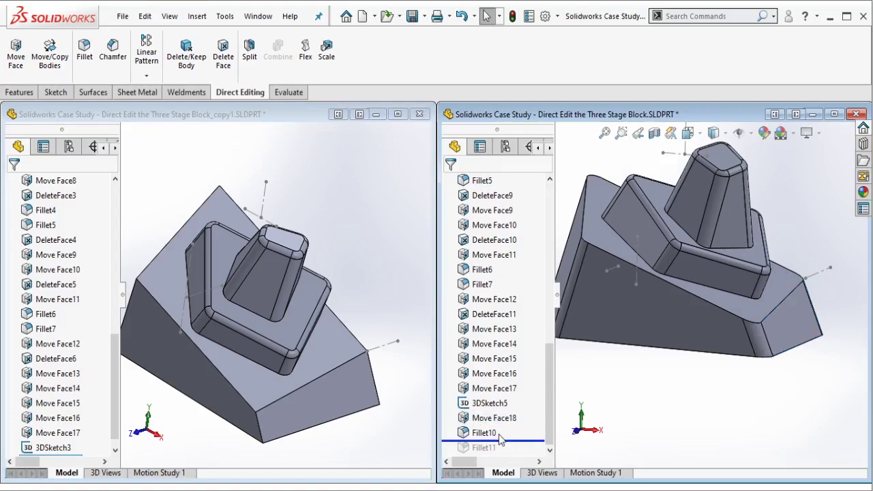
- Inspect which edges the original's Fillet10 rounds
left_click(486, 432)
mouse_move(648, 321)
middle_mouse_down()
mouse_move(648, 358)
mouse_move(635, 361)
middle_mouse_up()
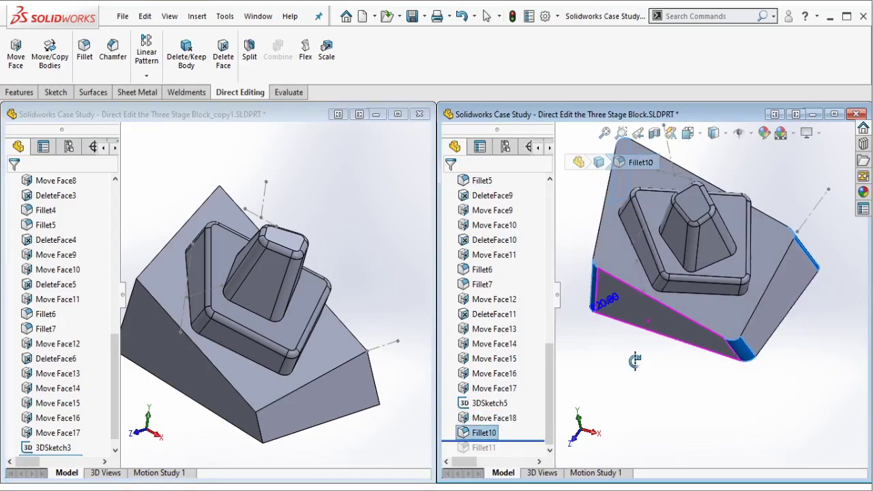
scroll(626, 329, "down", 2)
- Fillet the copy's base edges at 20 mm, then roll the original through Fillet11
left_click(364, 276)
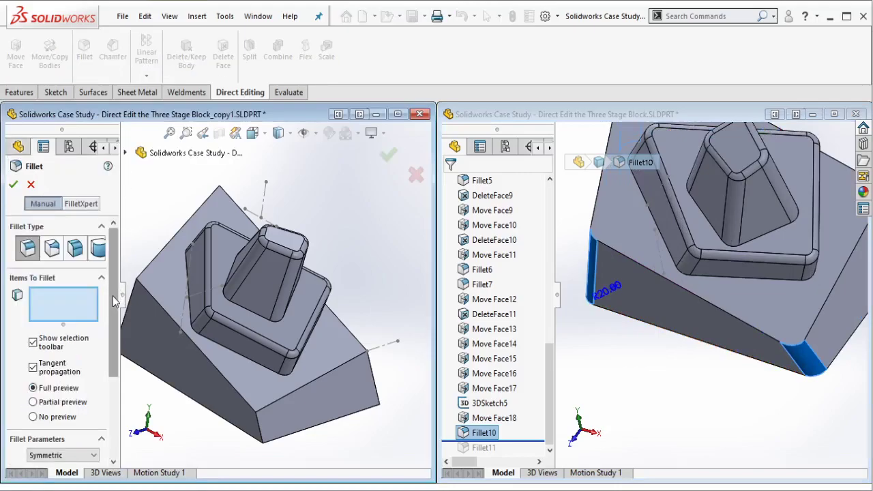
scroll(113, 303, "down", 3)
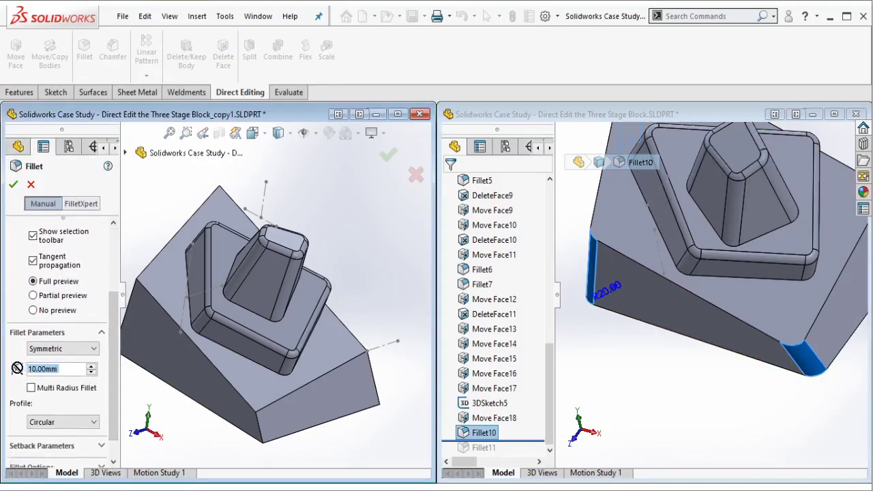
type("20")
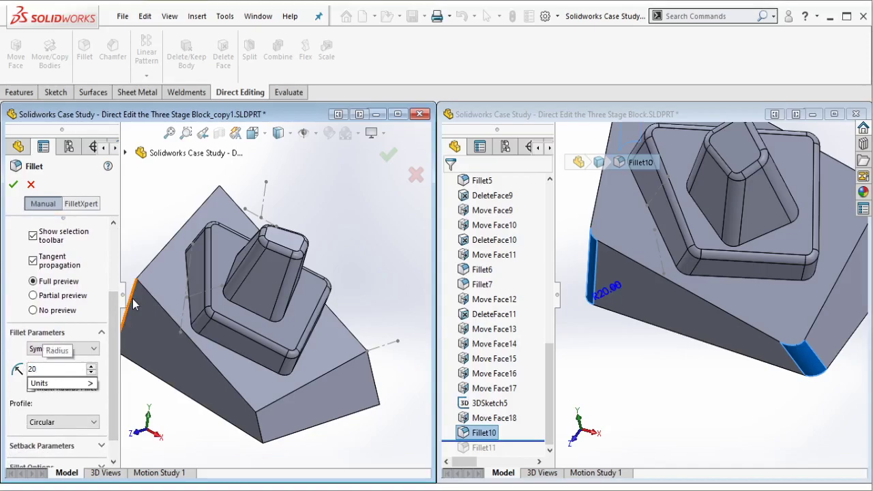
key("Return")
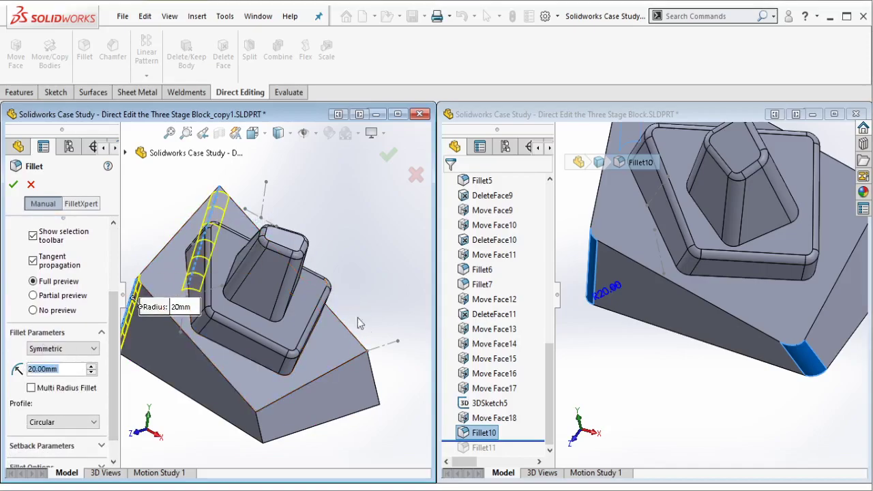
left_click(372, 371)
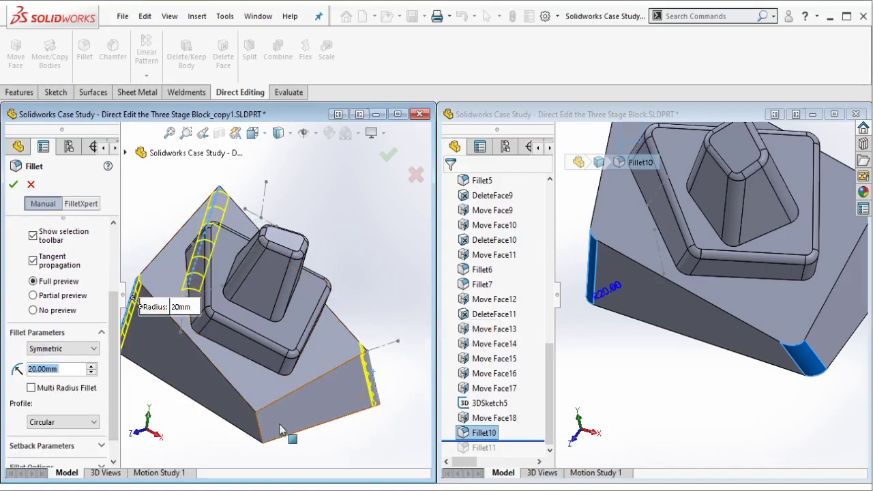
left_click(258, 424)
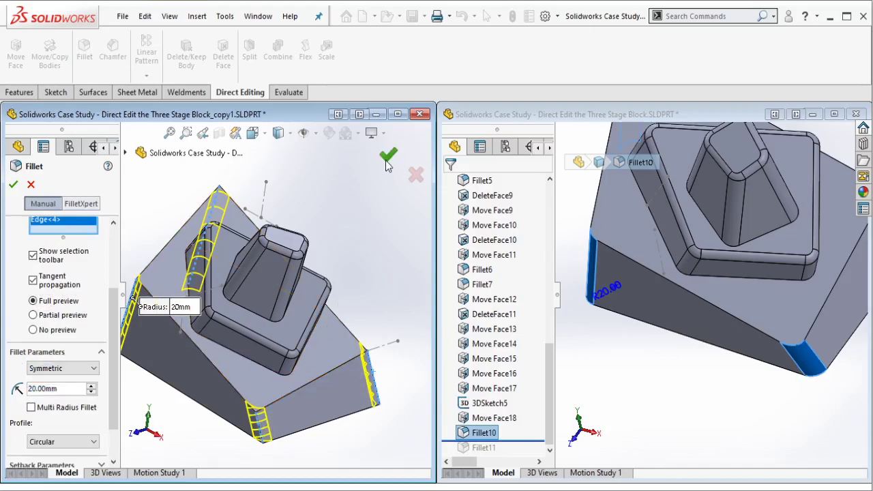
key("Return")
left_click(520, 441)
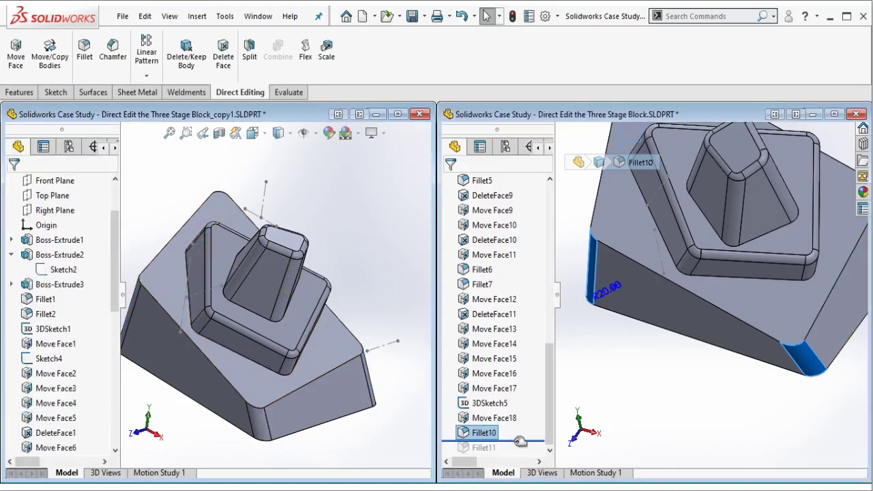
left_click_drag(498, 454, 497, 461)
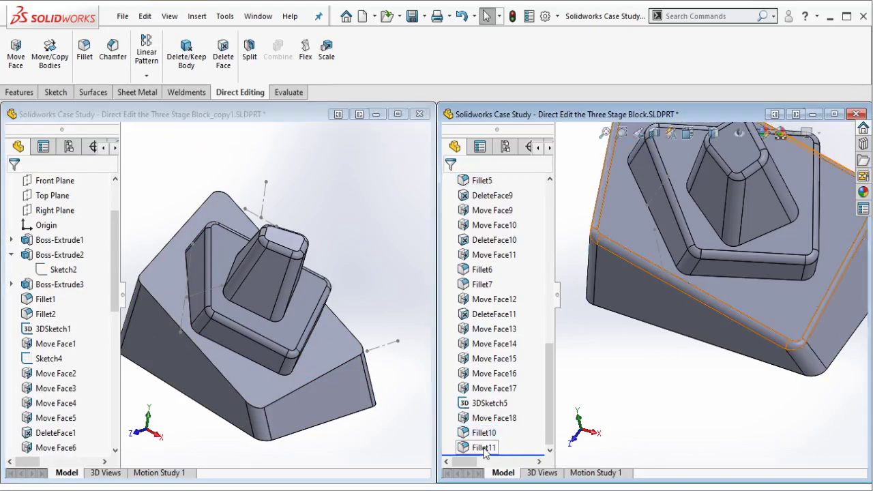
- Inspect the original's Fillet11 by briefly shrinking its radius to zero and restoring it
left_click(484, 448)
mouse_move(648, 232)
middle_mouse_down()
mouse_move(673, 244)
mouse_move(614, 273)
middle_mouse_up()
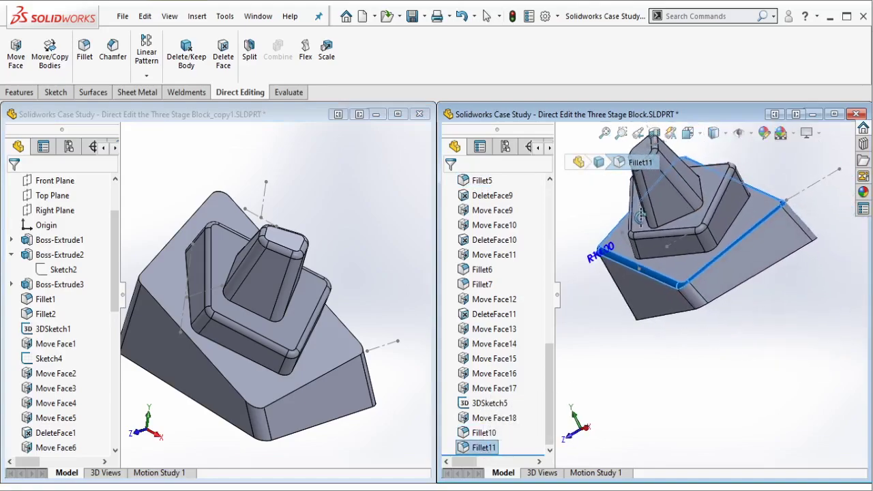
scroll(610, 276, "down", 5)
left_click_drag(596, 298, 613, 304)
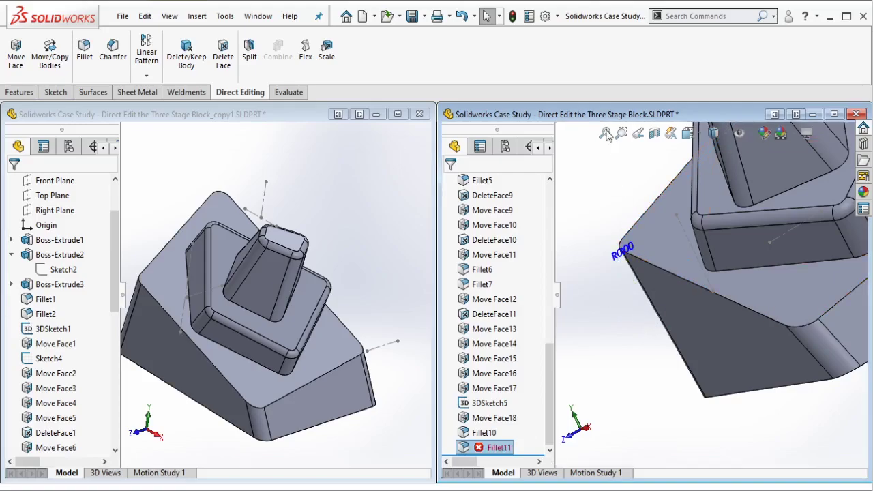
middle_click_drag(613, 204, 618, 275)
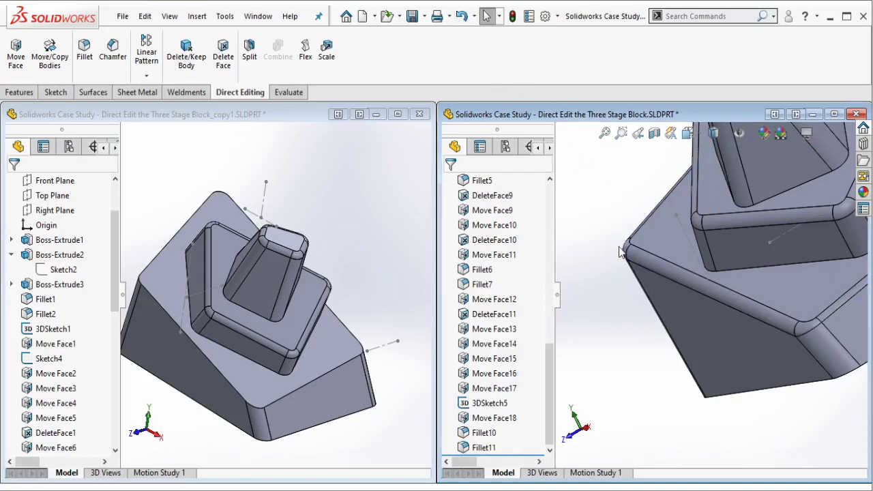
- Round the copy's base top edge loop with a 10 mm fillet
left_click(404, 304)
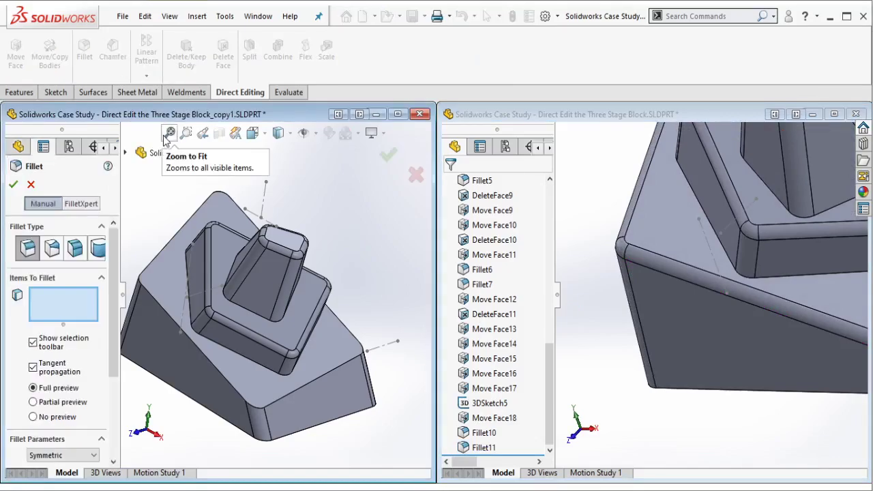
scroll(112, 244, "down", 3)
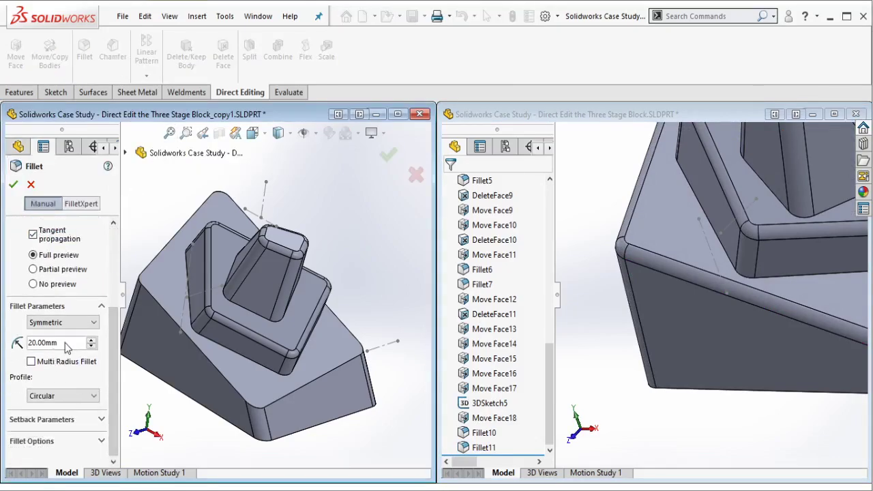
type("1")
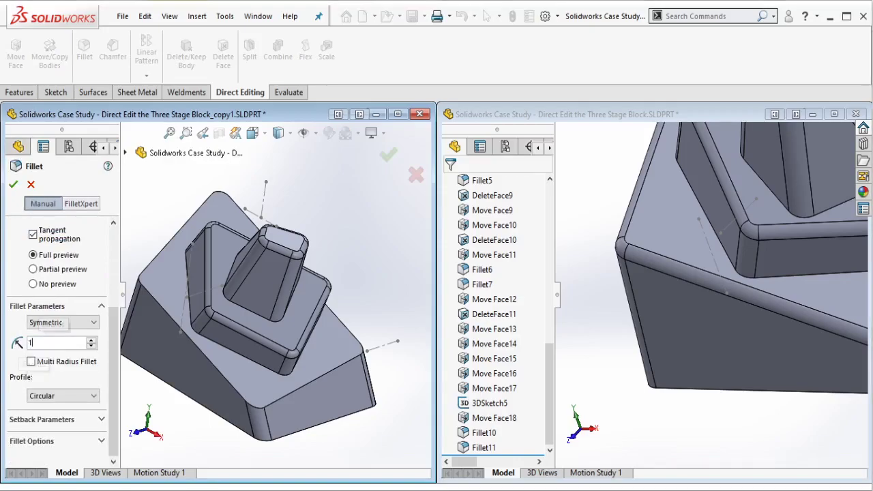
type("0")
left_click(218, 373)
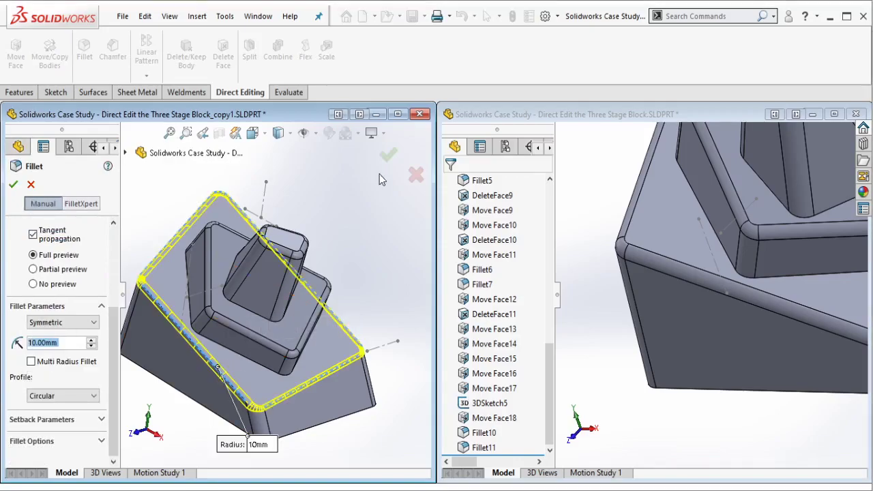
key("Return")
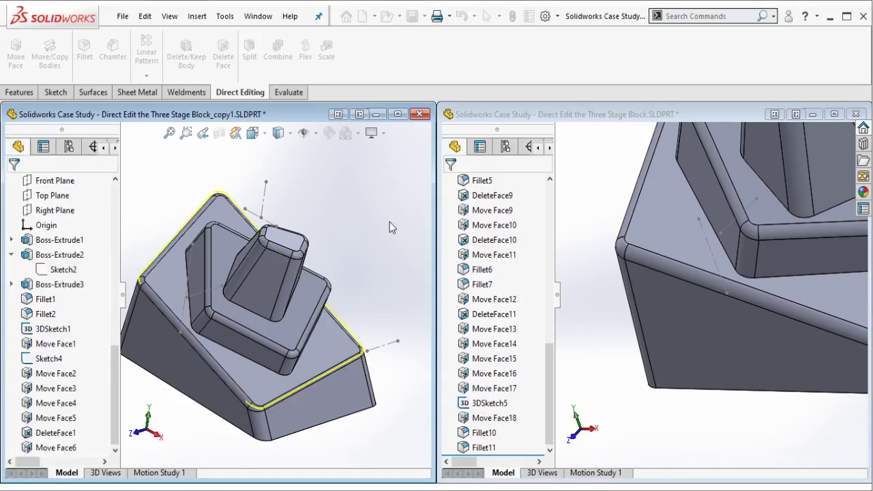
mouse_move(389, 222)
middle_mouse_down()
mouse_move(220, 300)
mouse_move(245, 300)
middle_mouse_up()
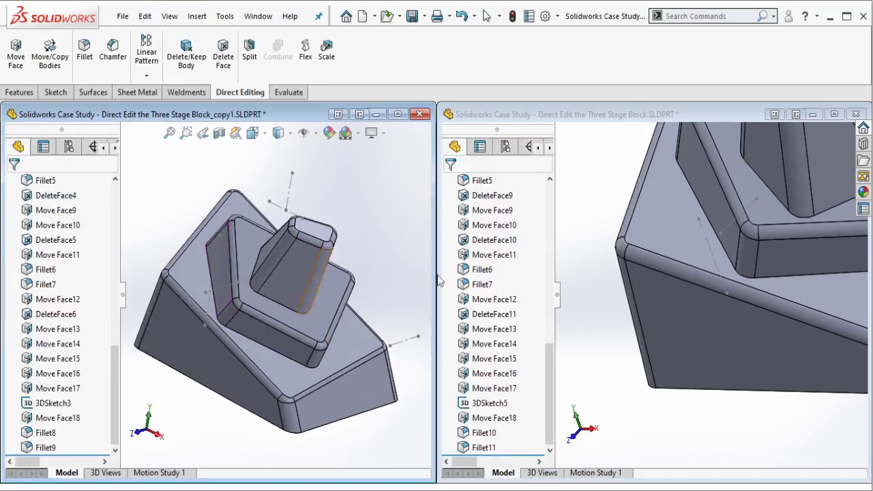
- Orbit the original and the copy side by side to compare their shapes
scroll(716, 233, "up", 3)
scroll(716, 233, "up", 2)
scroll(791, 283, "up", 2)
middle_click_drag(790, 282, 675, 280)
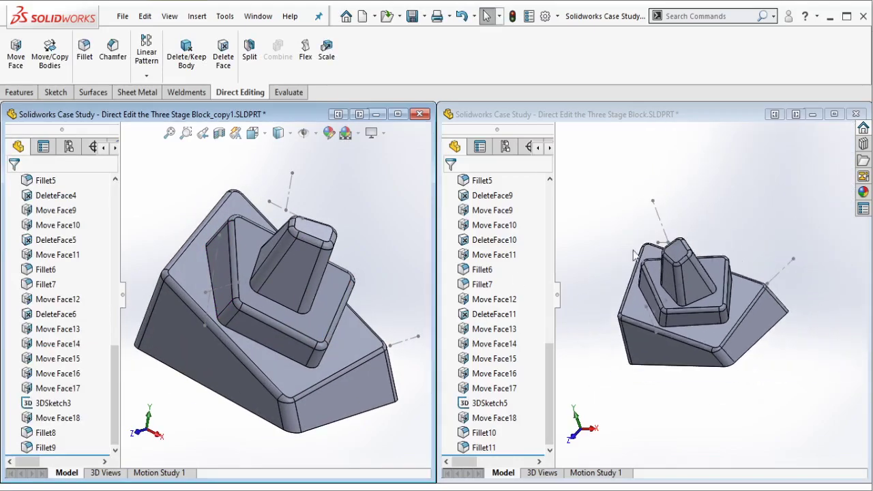
scroll(675, 281, "down", 2)
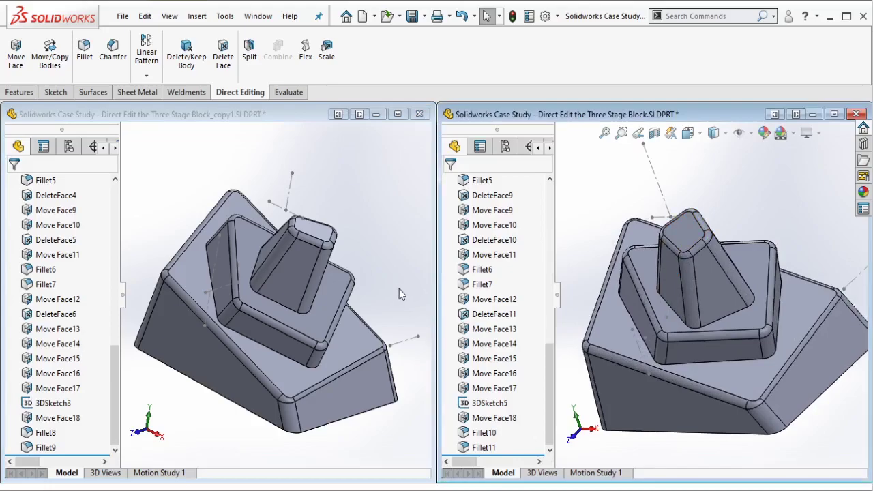
middle_click_drag(401, 294, 387, 281)
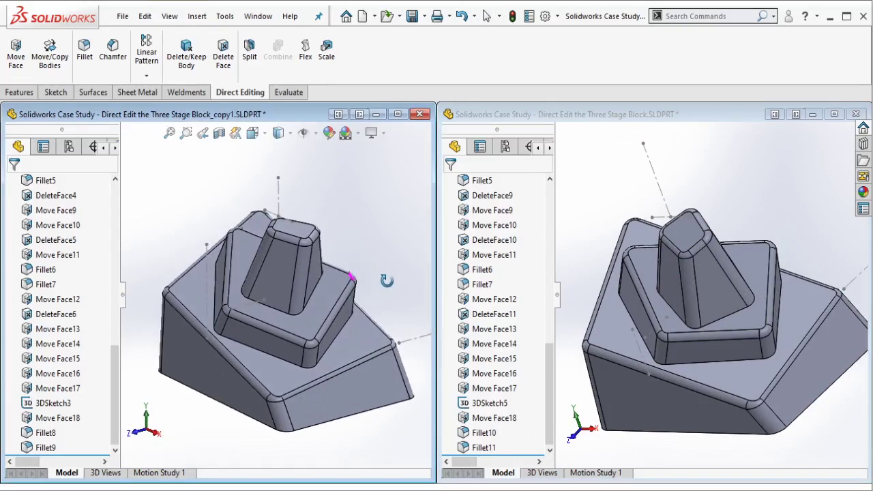
- Hide Sketch4 in the copied block
left_click(420, 335)
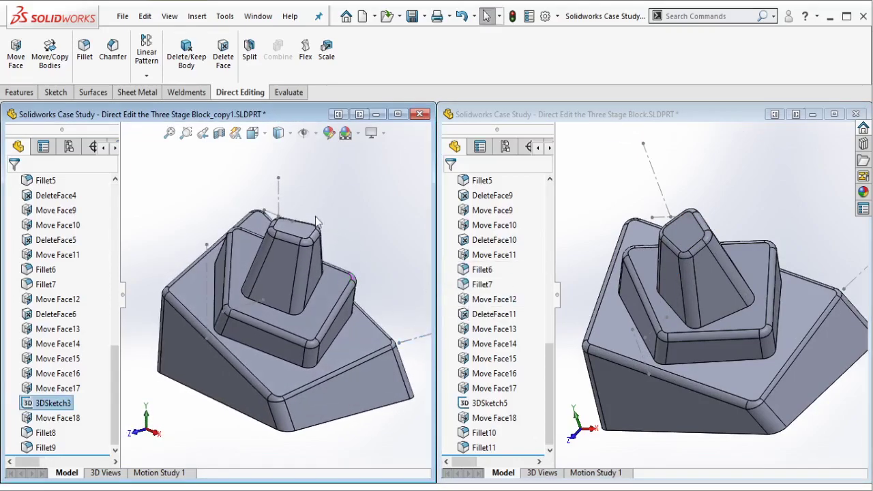
left_click(216, 260)
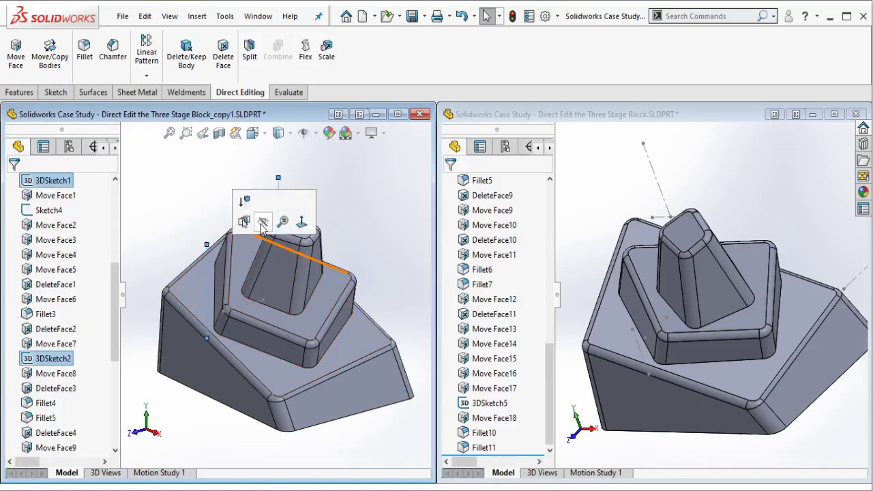
middle_click_drag(270, 248, 218, 298)
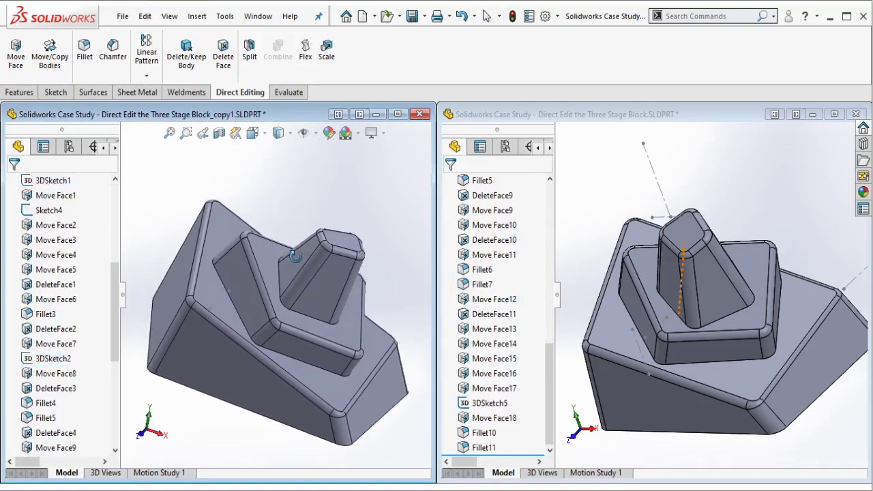
left_click(271, 265)
left_click(275, 256)
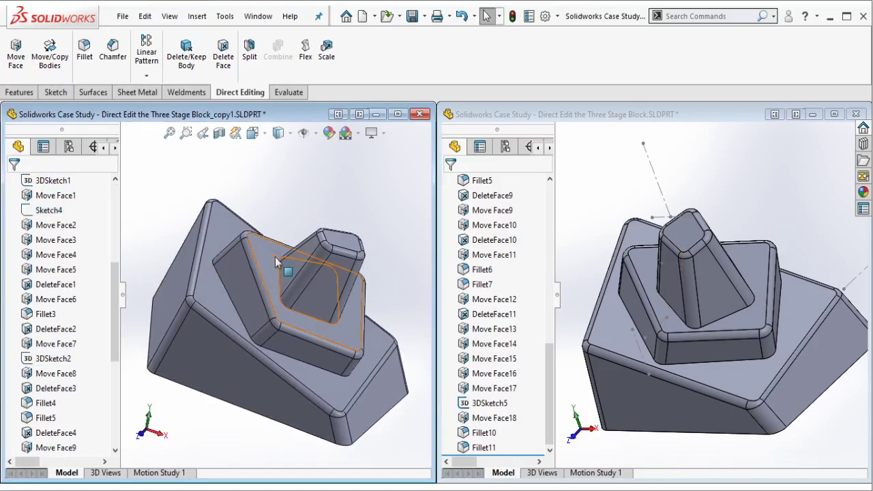
mouse_move(275, 256)
middle_mouse_down()
mouse_move(266, 235)
mouse_move(287, 231)
middle_mouse_up()
- Check the 3DSketch4 line on the original model
left_click(612, 215)
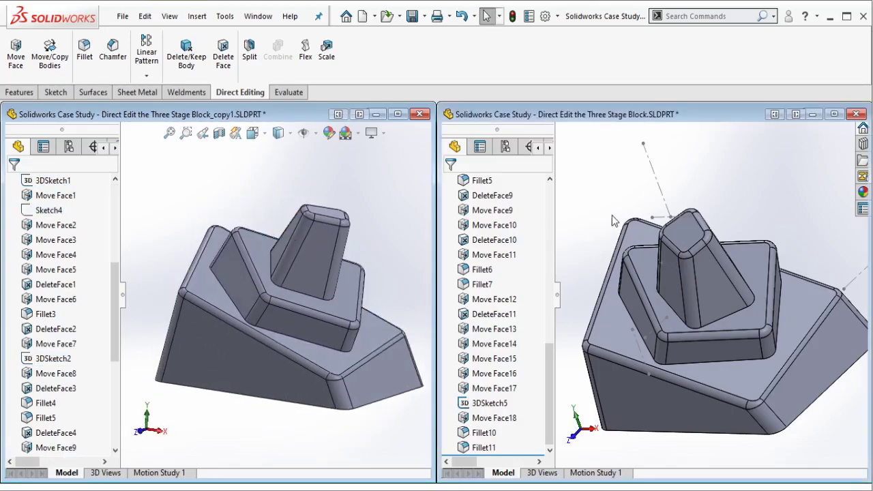
left_click(661, 188)
middle_click_drag(722, 179, 804, 286)
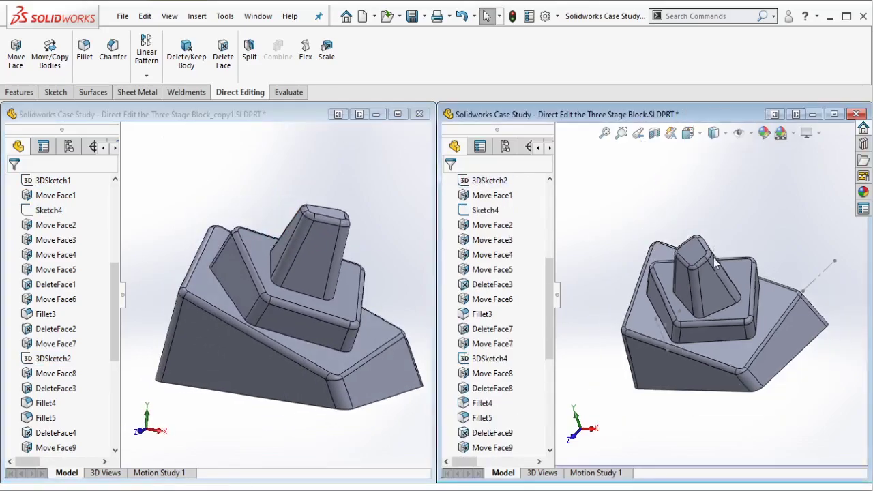
left_click(804, 286)
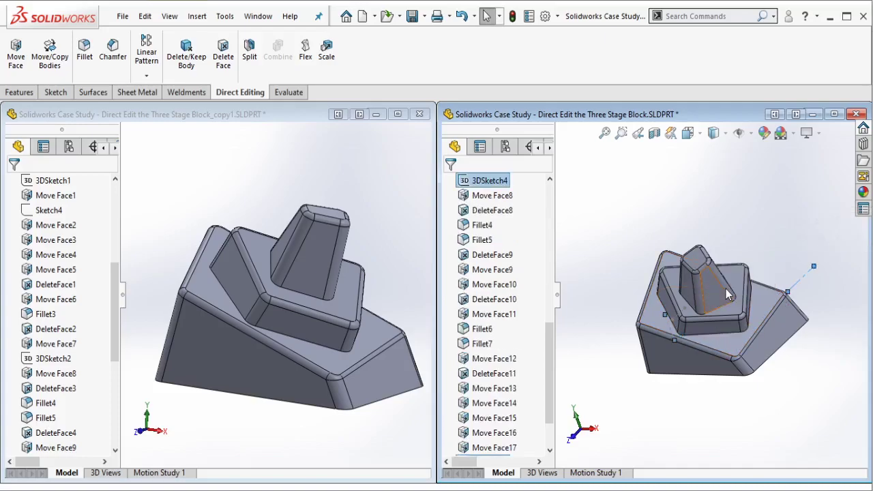
middle_click_drag(722, 293, 697, 297)
- Close the original block's window, answering the save prompt
left_click(856, 115)
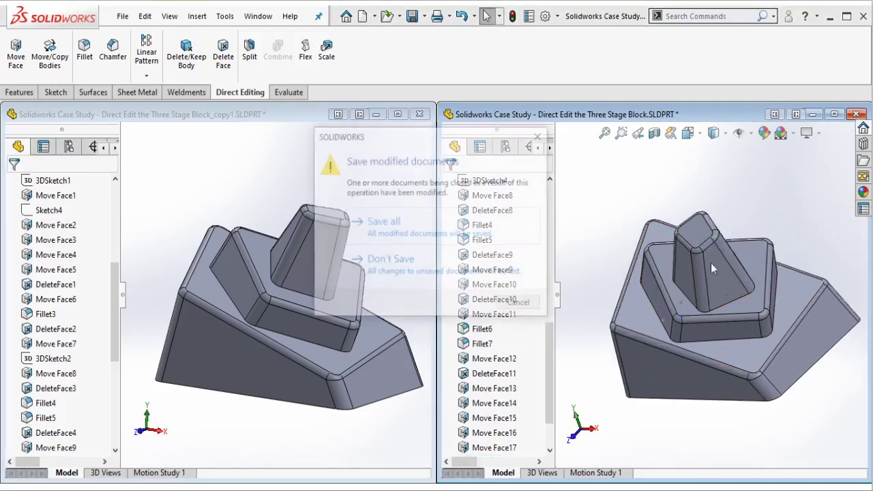
key("Escape")
left_click(373, 195)
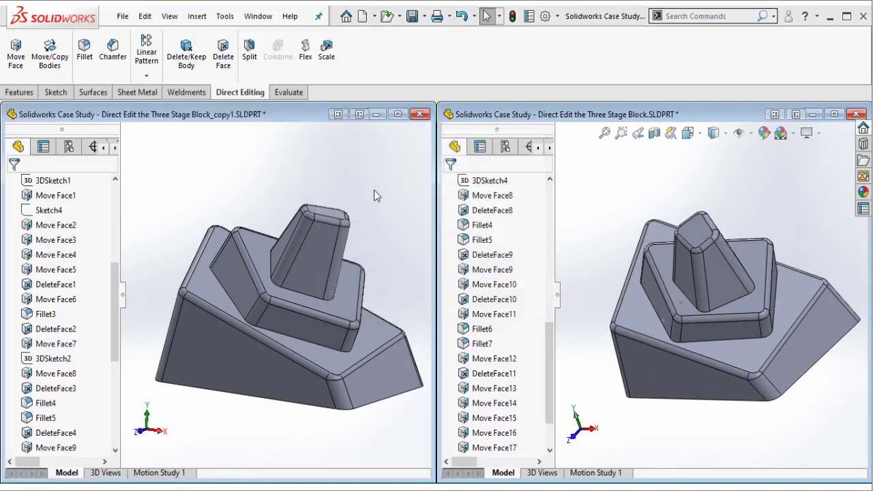
- Maximise the copy and roll its history back to just after Fillet2
left_click(400, 116)
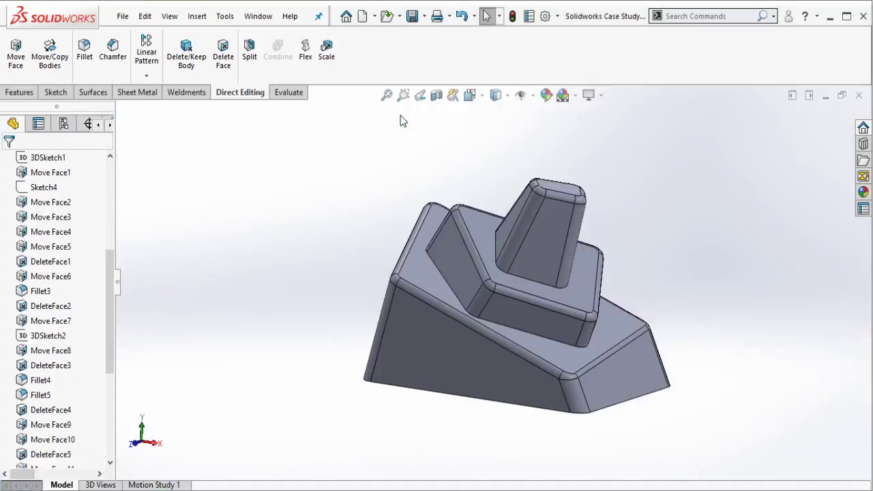
mouse_move(498, 257)
middle_mouse_down()
mouse_move(364, 253)
mouse_move(389, 263)
mouse_move(535, 272)
mouse_move(511, 269)
mouse_move(565, 238)
mouse_move(551, 246)
middle_mouse_up()
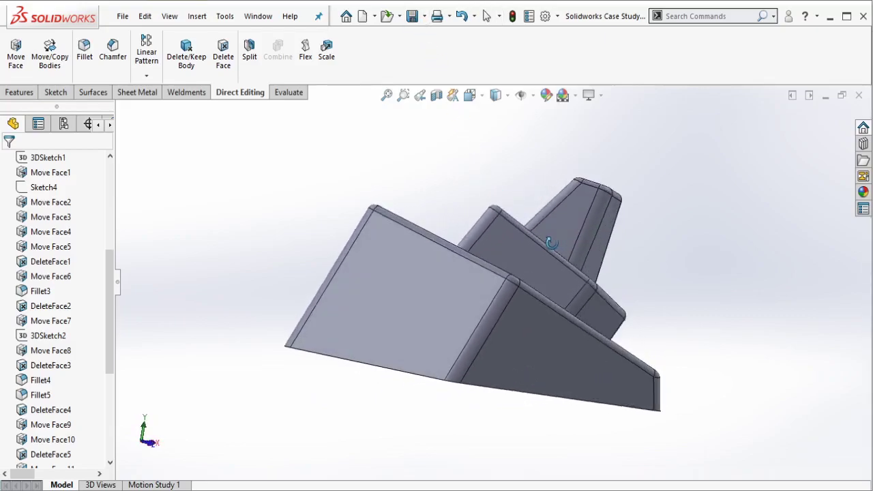
mouse_move(107, 334)
left_mouse_down()
mouse_move(87, 470)
mouse_move(72, 234)
left_mouse_up()
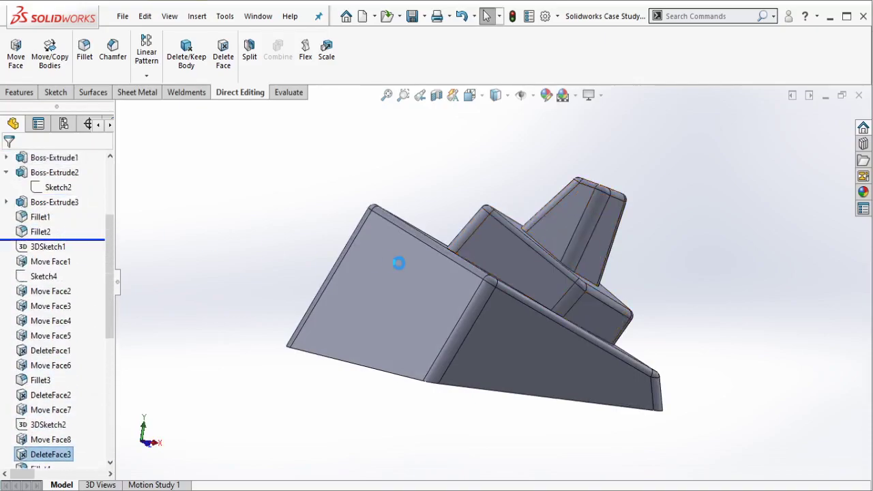
- Roll the history forward past Move Face7, Move Face11 and Move Face15 through Fillet9
middle_click_drag(398, 263, 403, 265)
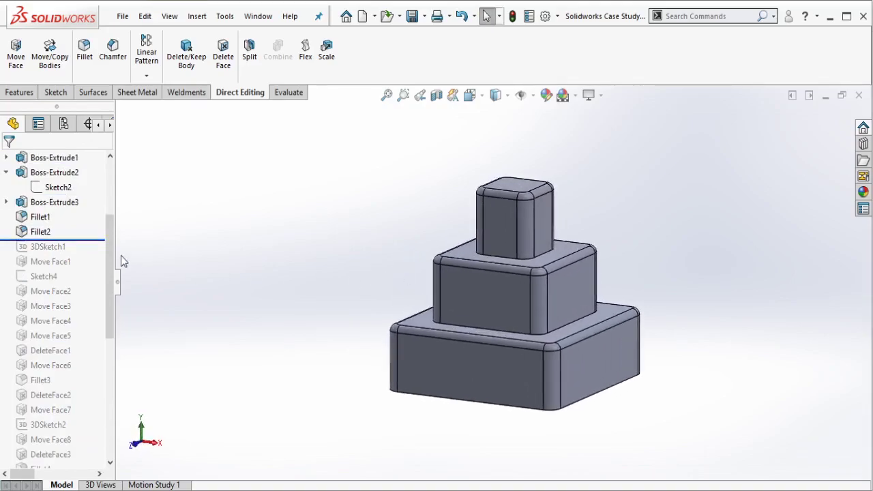
left_click_drag(96, 239, 77, 419)
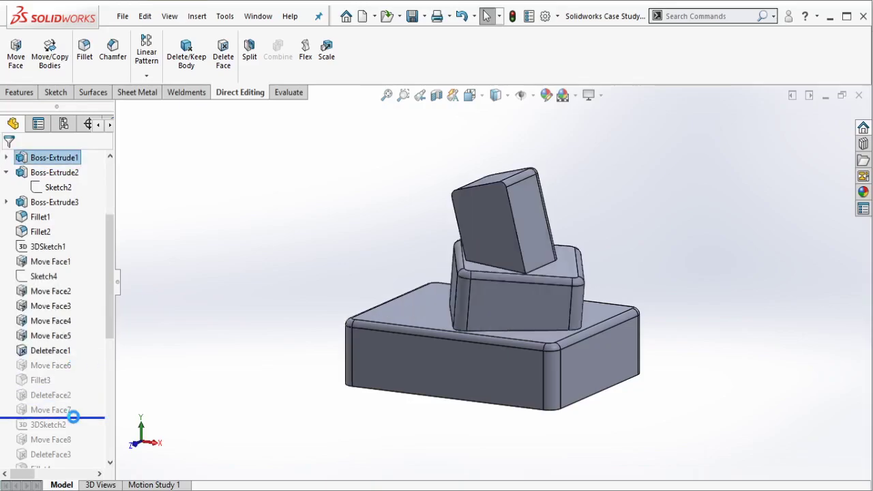
scroll(82, 404, "down", 3)
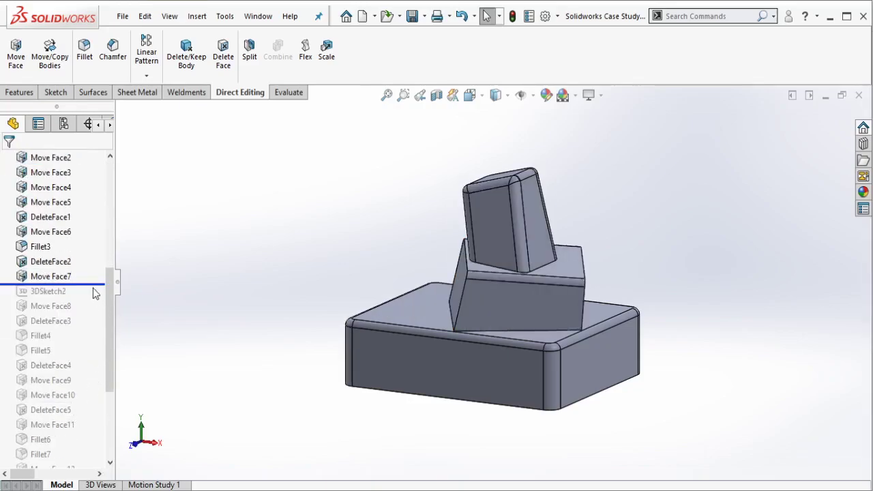
mouse_move(95, 293)
left_mouse_down()
mouse_move(74, 353)
mouse_move(73, 426)
left_mouse_up()
scroll(90, 410, "down", 4)
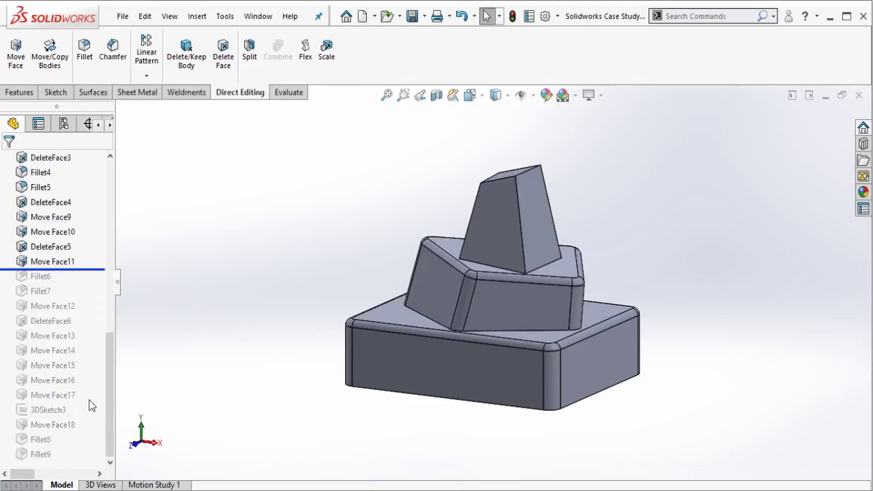
left_click_drag(93, 273, 88, 376)
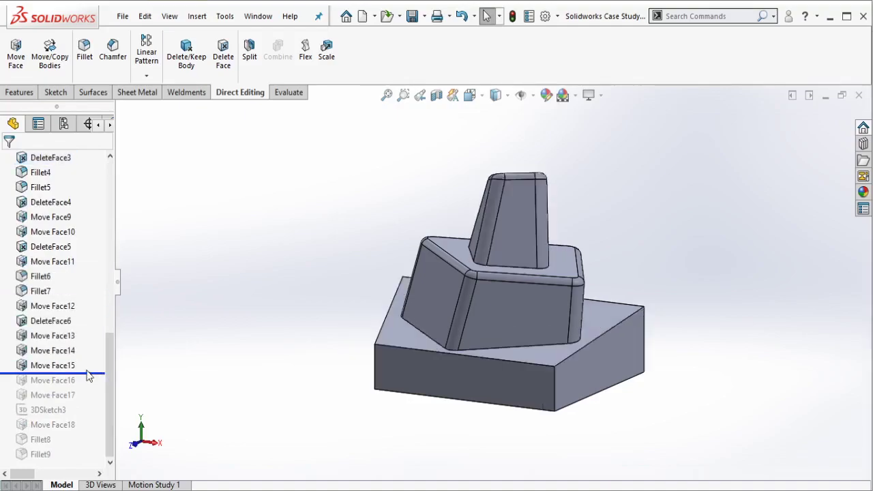
left_click_drag(91, 374, 76, 467)
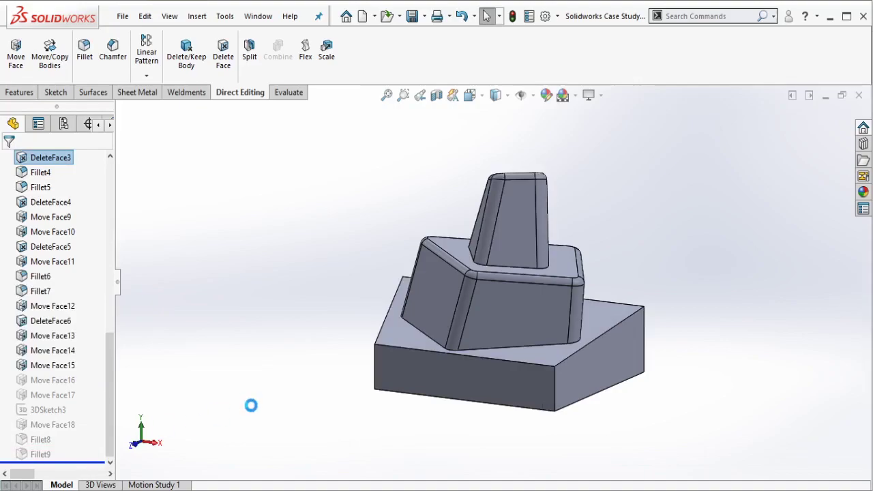
mouse_move(694, 289)
middle_mouse_down()
mouse_move(627, 306)
mouse_move(654, 307)
middle_mouse_up()
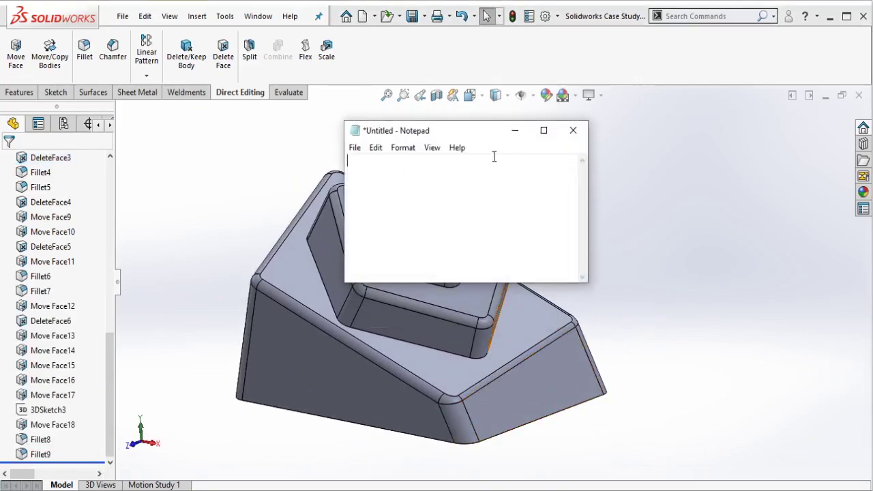
- Move the untitled Notepad window to the upper right of the screen
left_click_drag(464, 136, 670, 130)
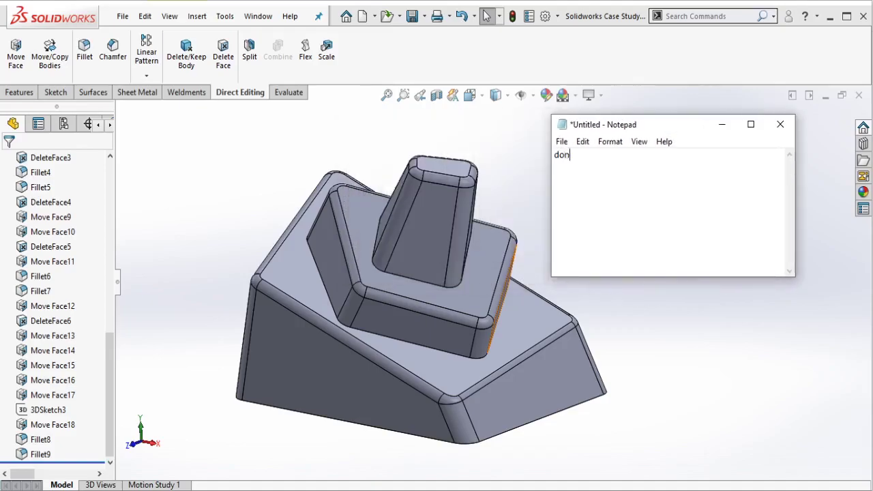